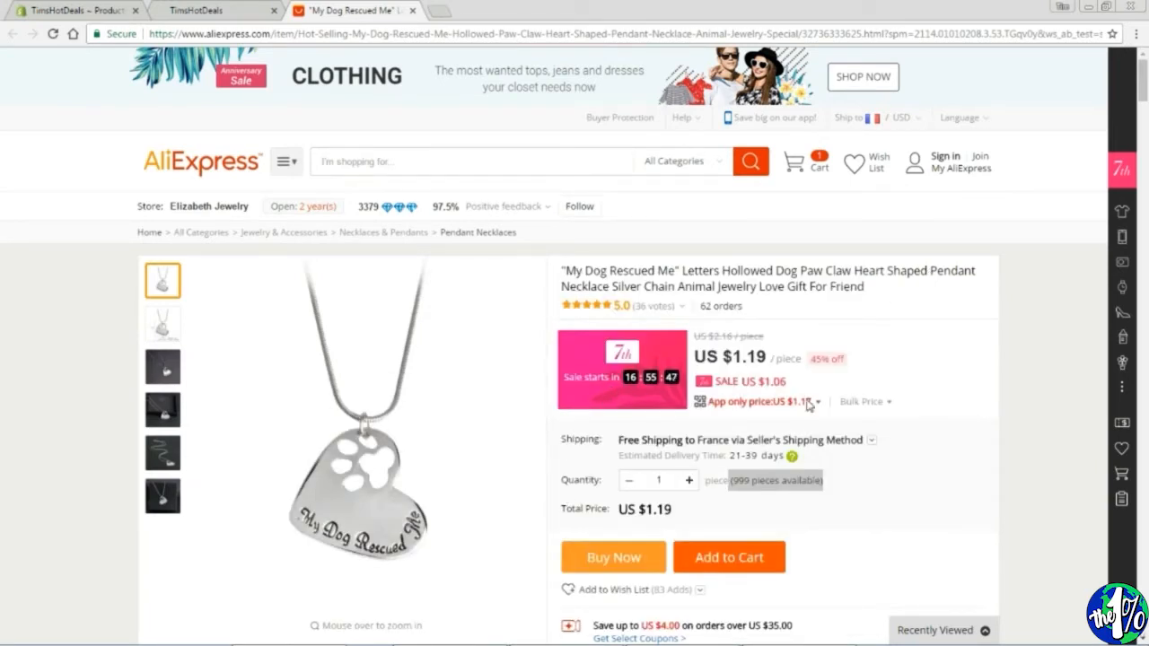
- Examine the dog-paw necklace listing: its main photo, the seller's feedback ratings and the available stock
mouse_move(808, 405)
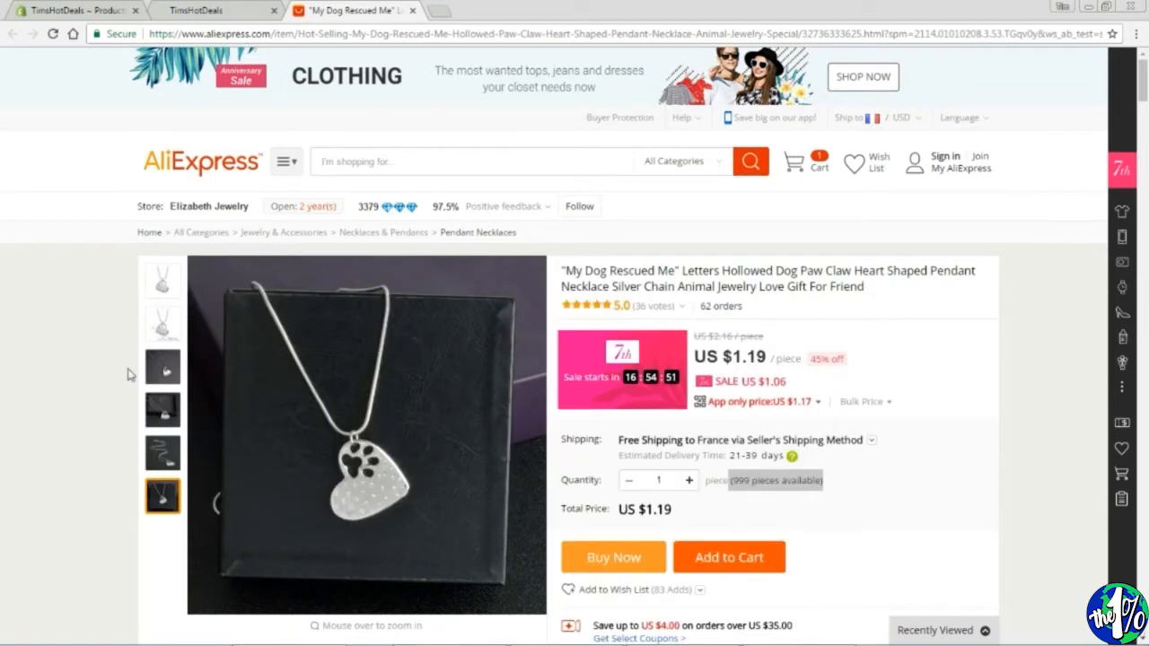
left_click(157, 281)
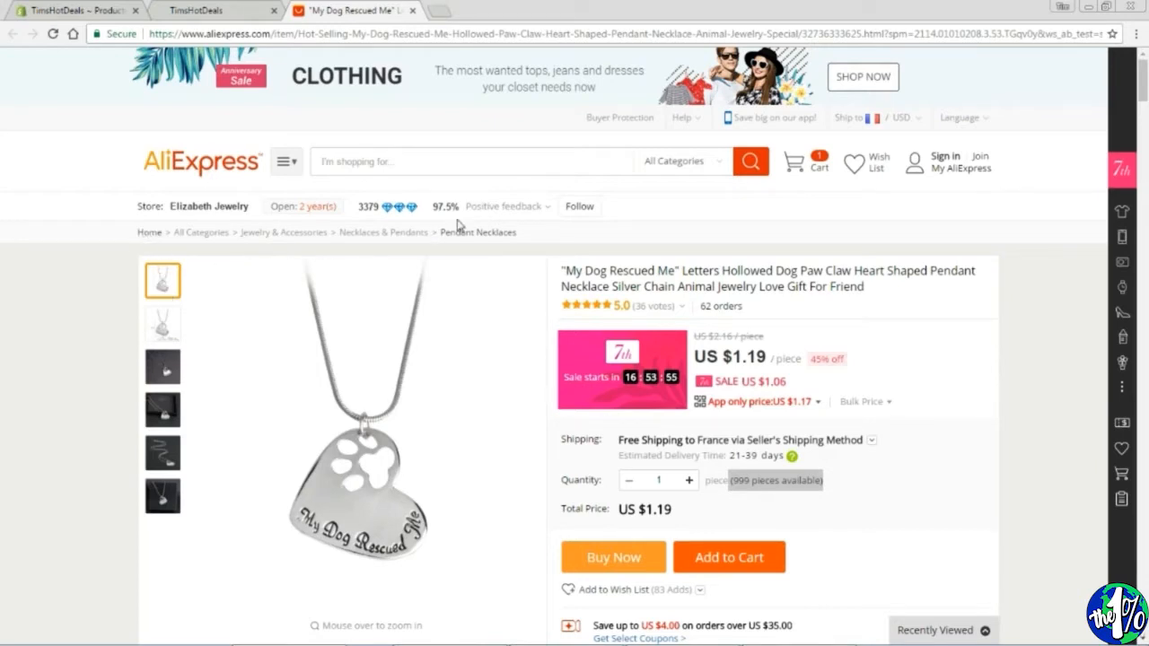
mouse_move(443, 218)
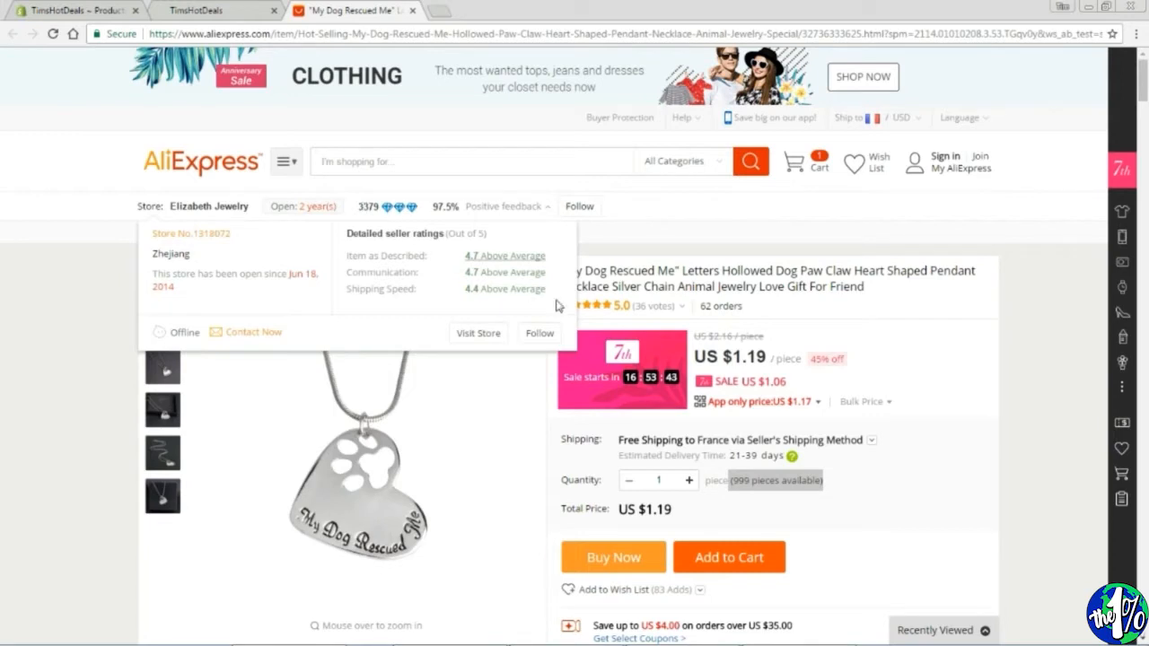
double_click(741, 480)
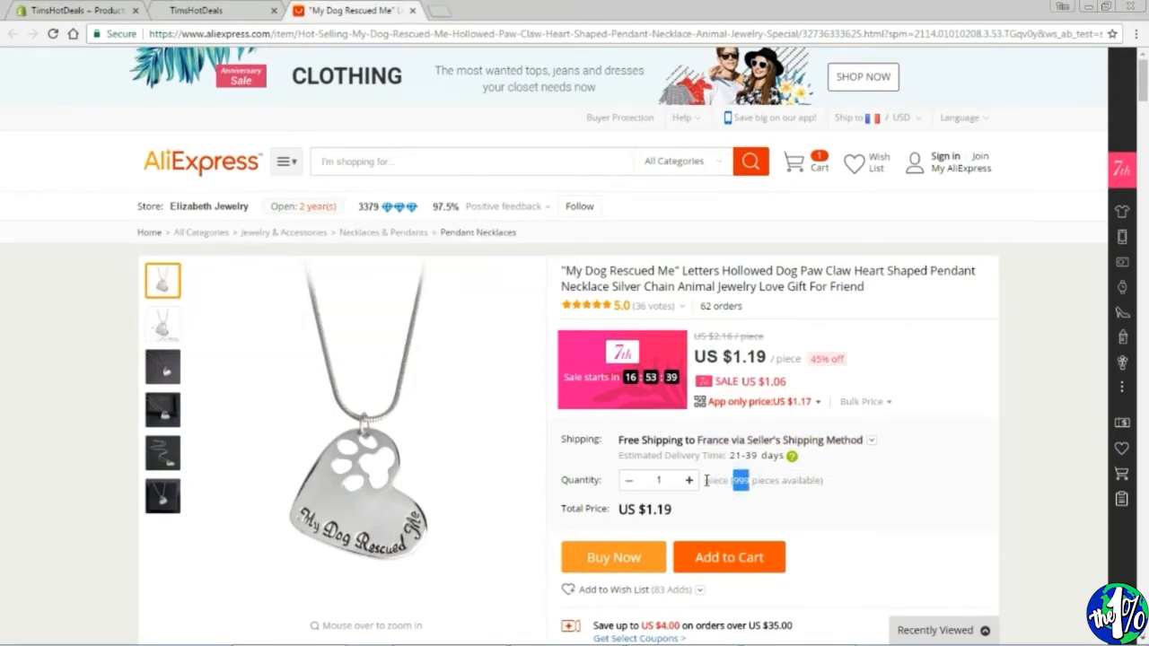
left_click_drag(707, 480, 833, 489)
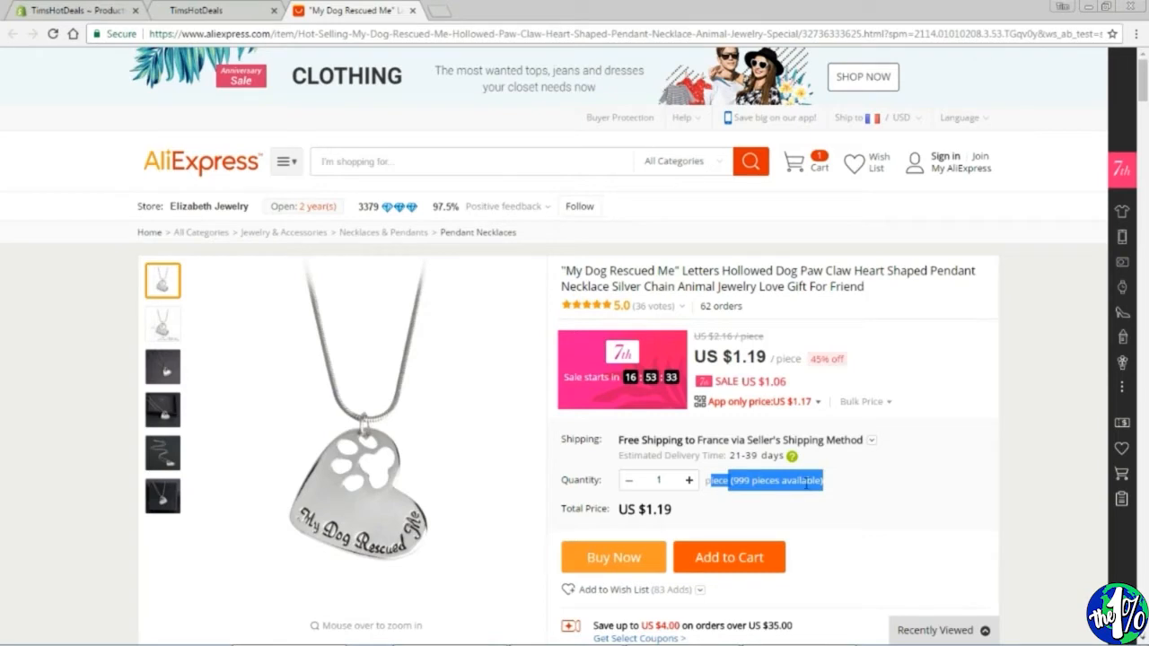
- Review the shipping companies, delivery times and costs offered for sending the necklace to France
left_click(873, 443)
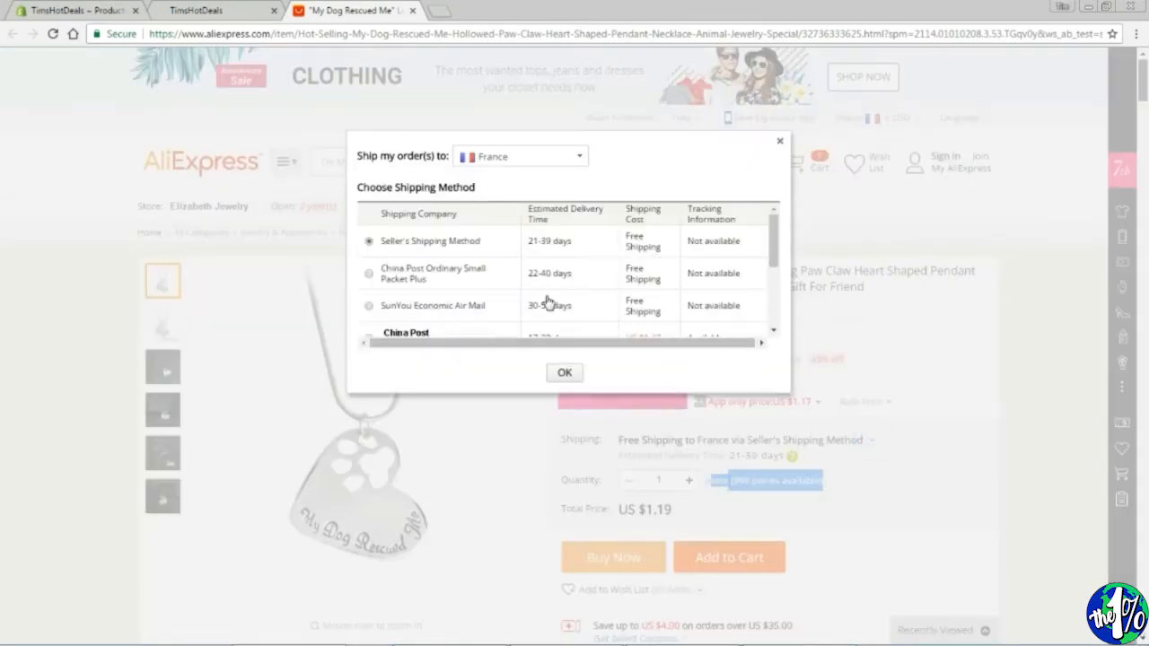
scroll(562, 284, "down", 1)
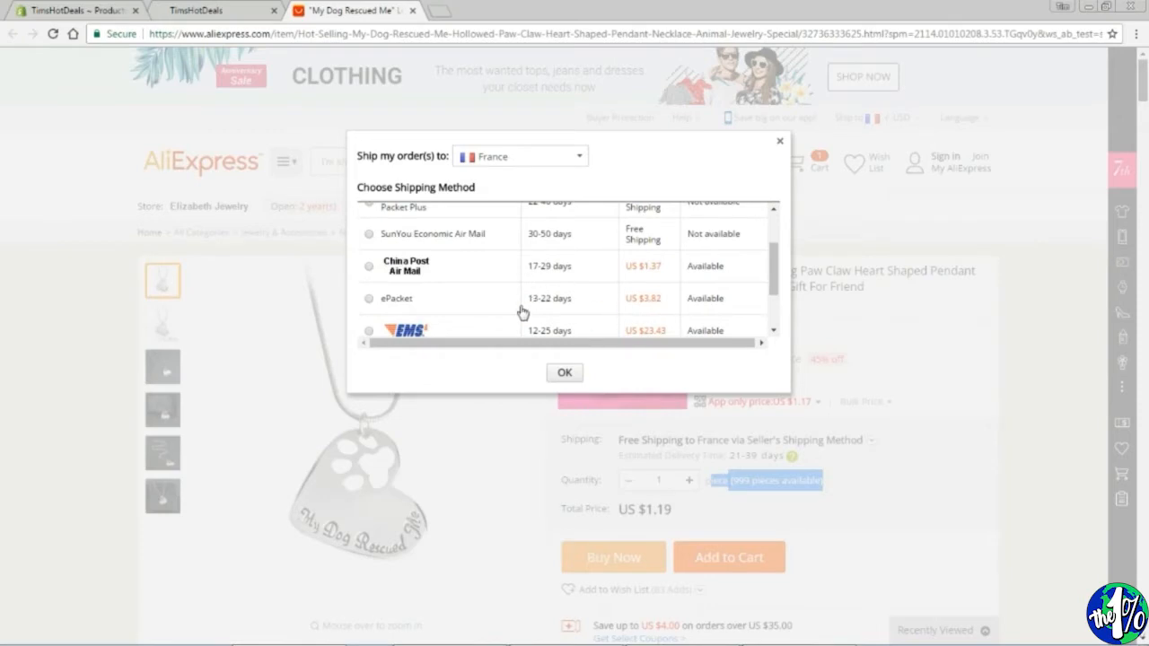
left_click(780, 142)
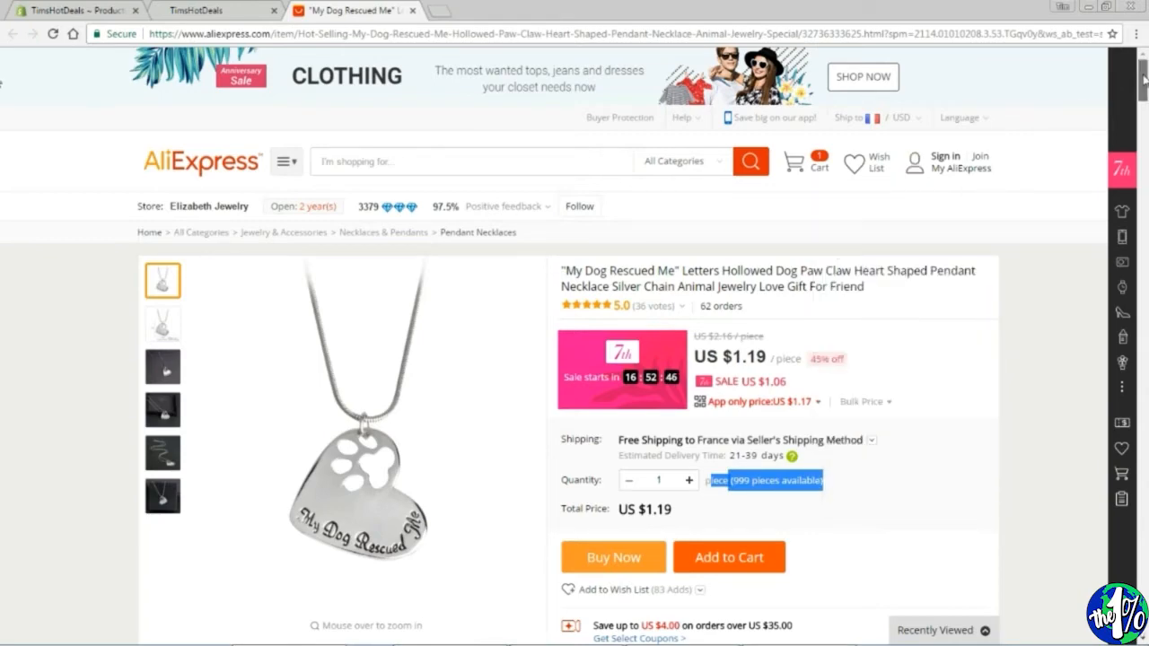
- Look at the large necklace photos in the listing's product details
left_click_drag(1142, 88, 1146, 260)
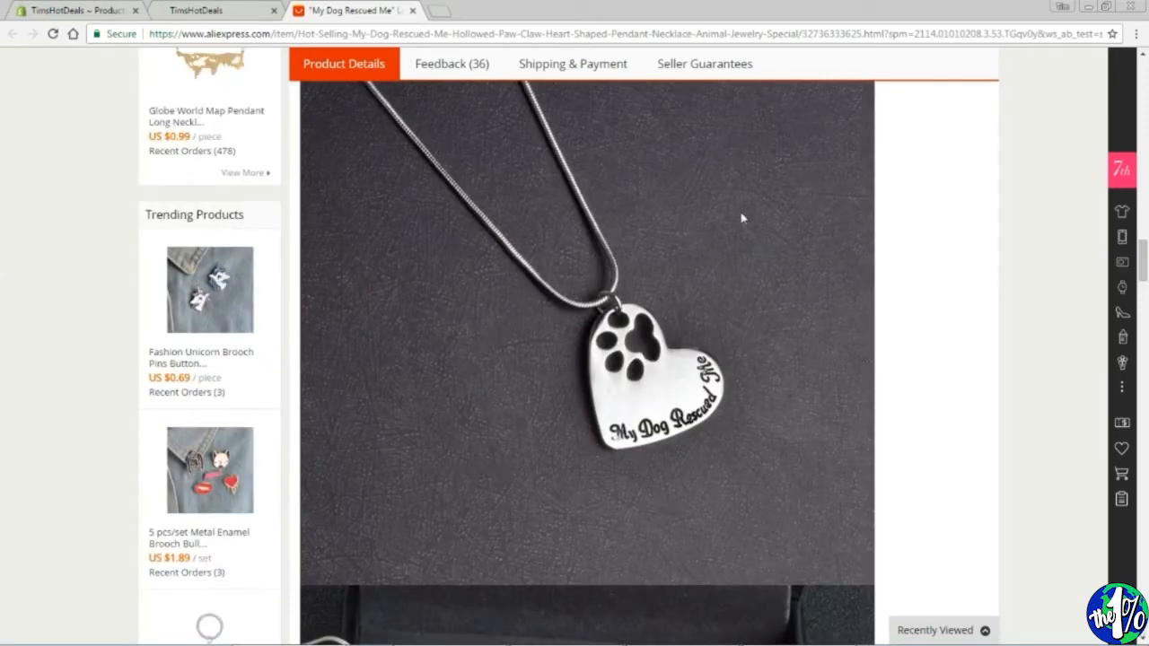
right_click(582, 294)
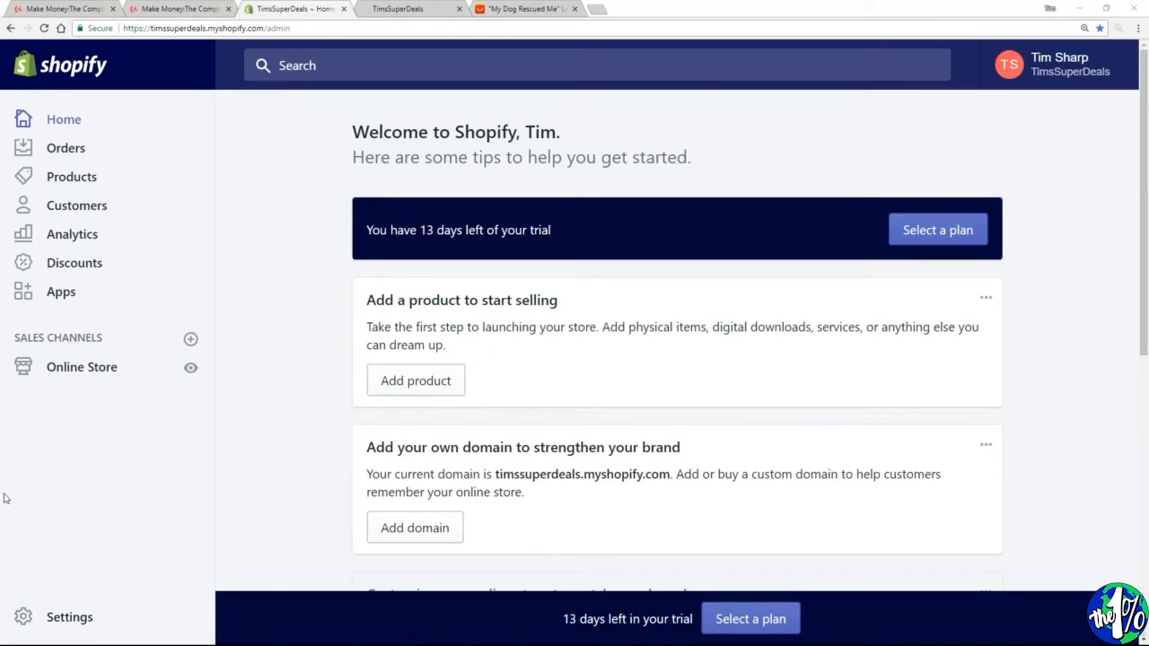
- Create a new product in the Shopify store and look over its title, description and image fields
left_click(66, 183)
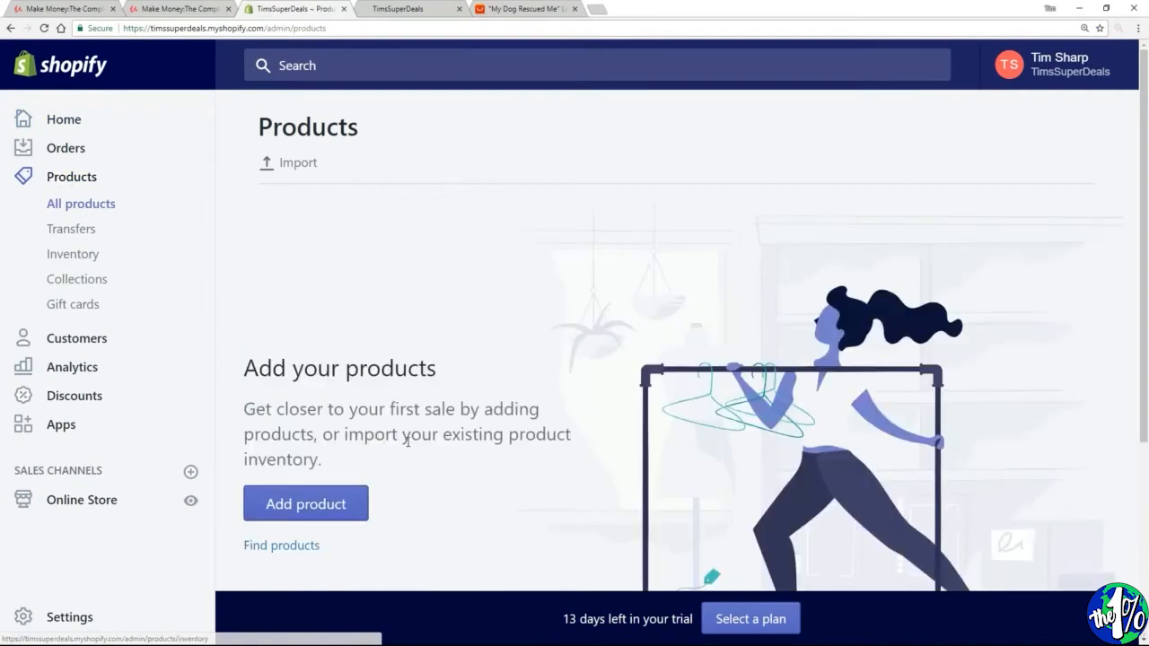
left_click(321, 505)
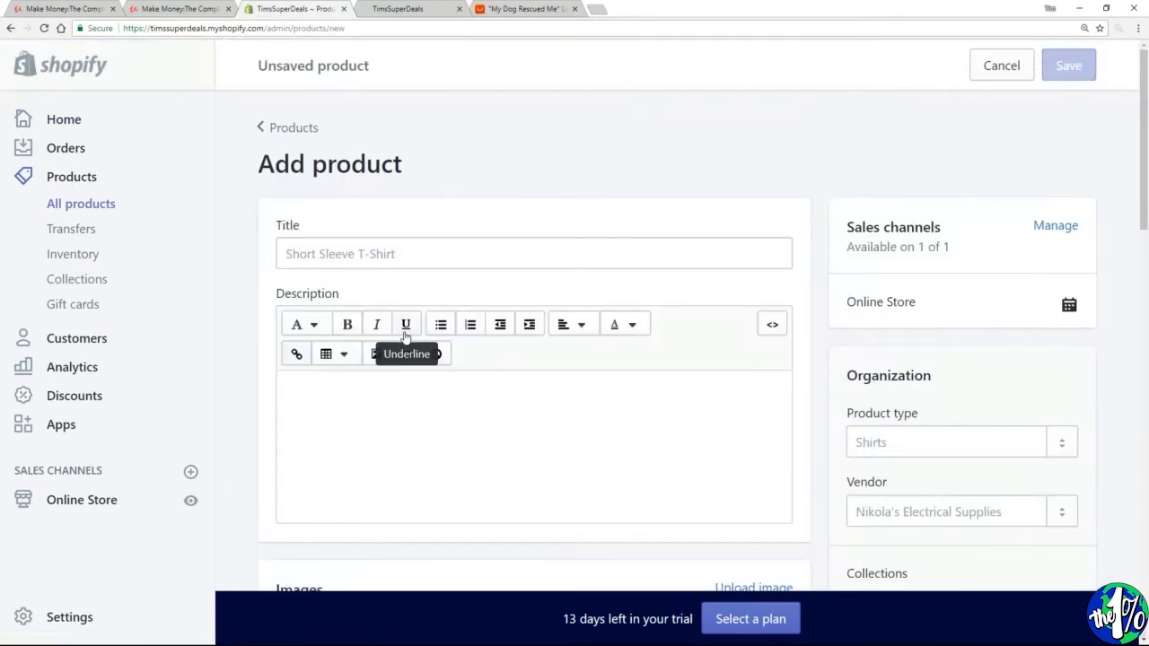
left_click(340, 253)
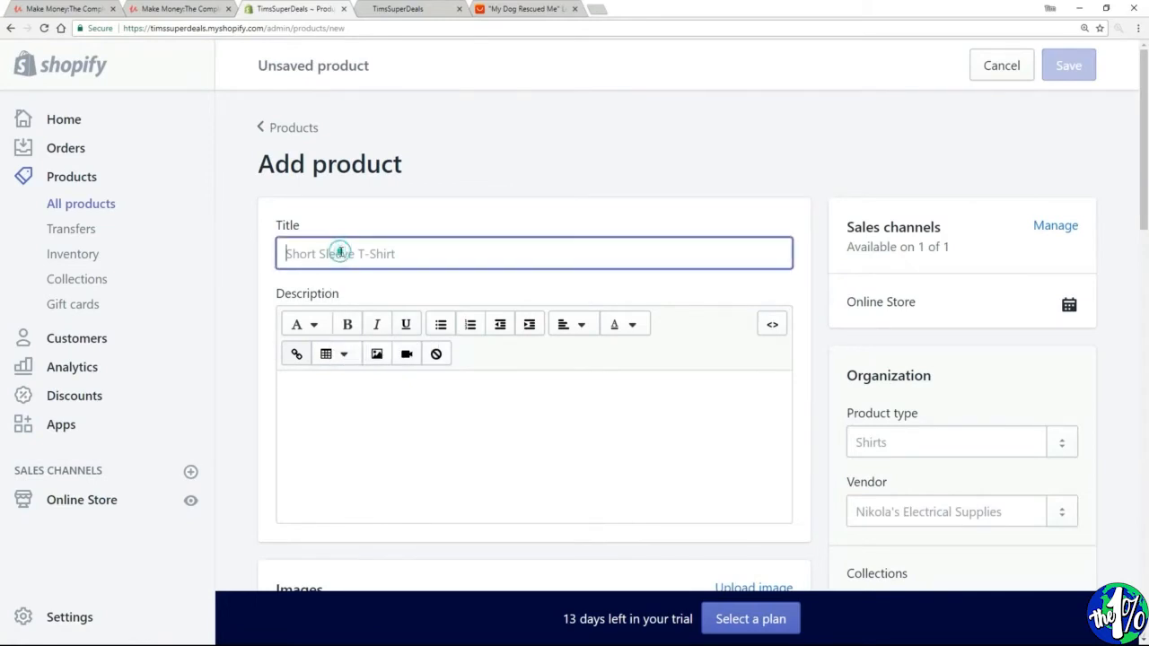
left_click(352, 427)
scroll(403, 443, "down", 2)
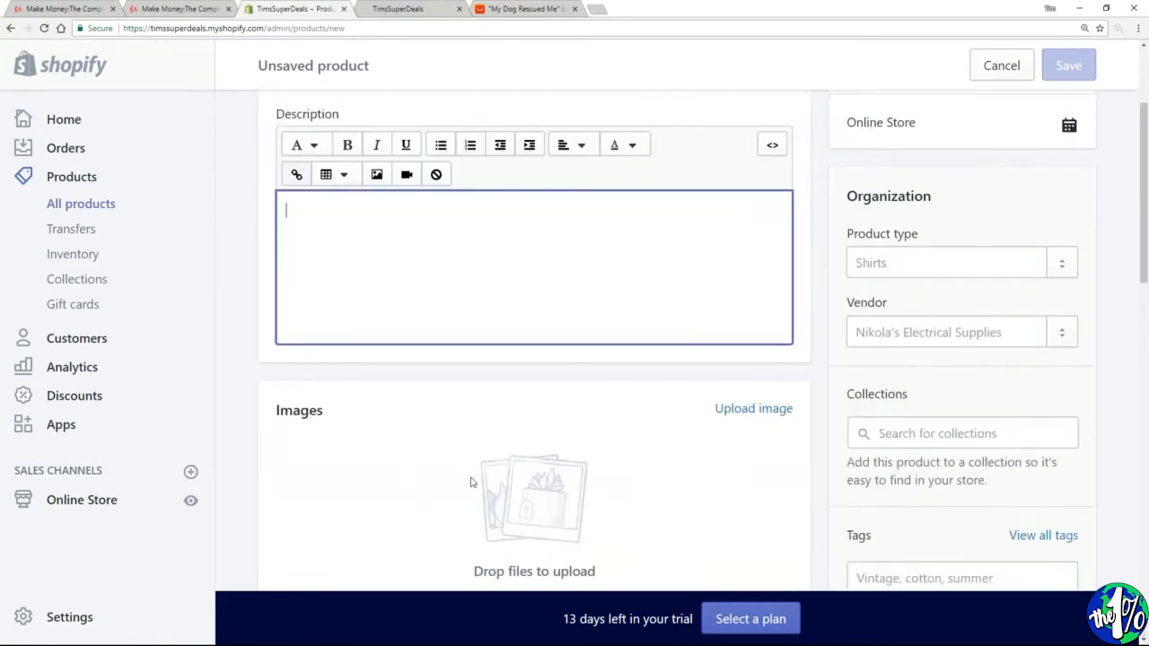
scroll(421, 326, "up", 2)
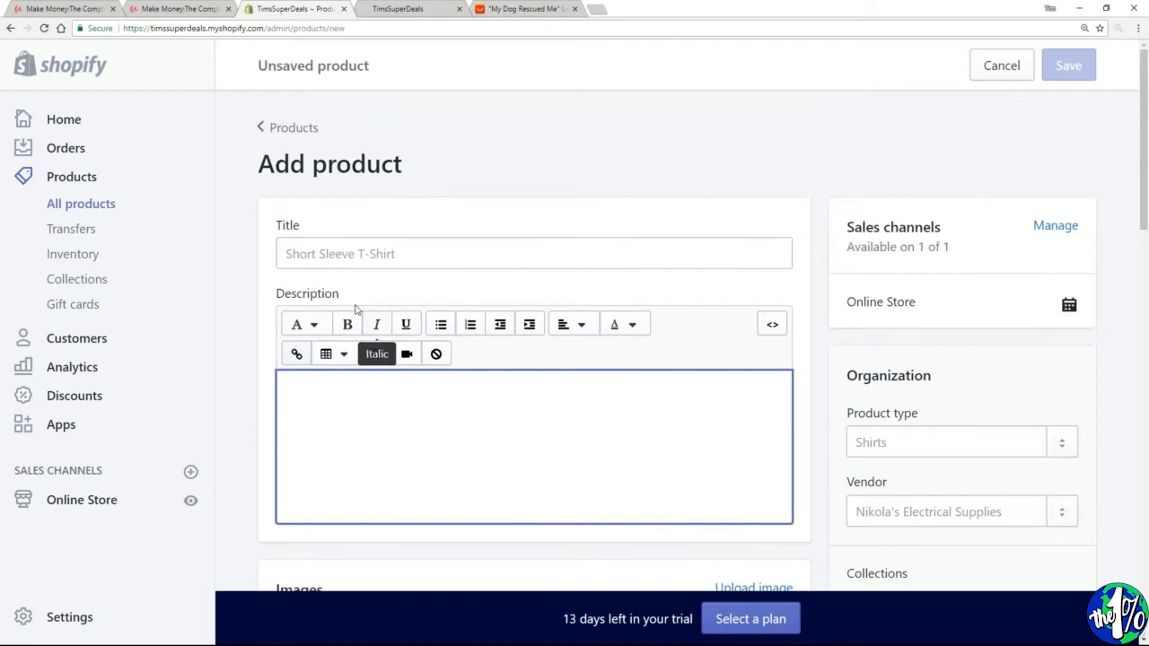
- Title the new product "Heart shaped dog pendant"
left_click(313, 253)
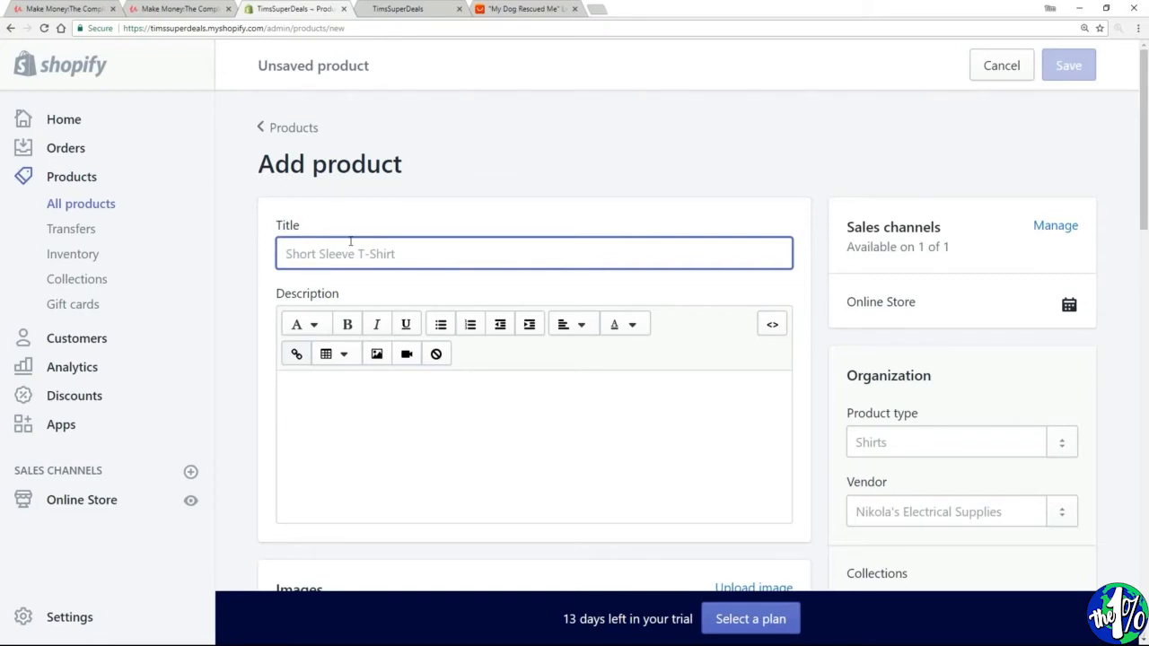
type("Heart shaped")
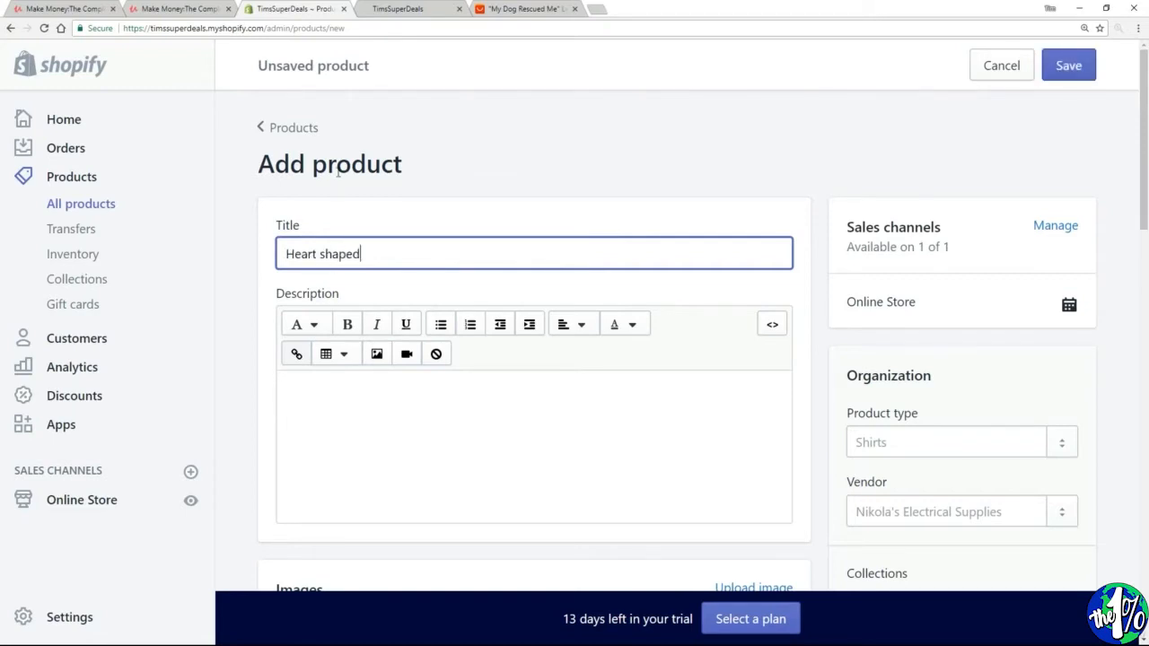
type(" dog pendant")
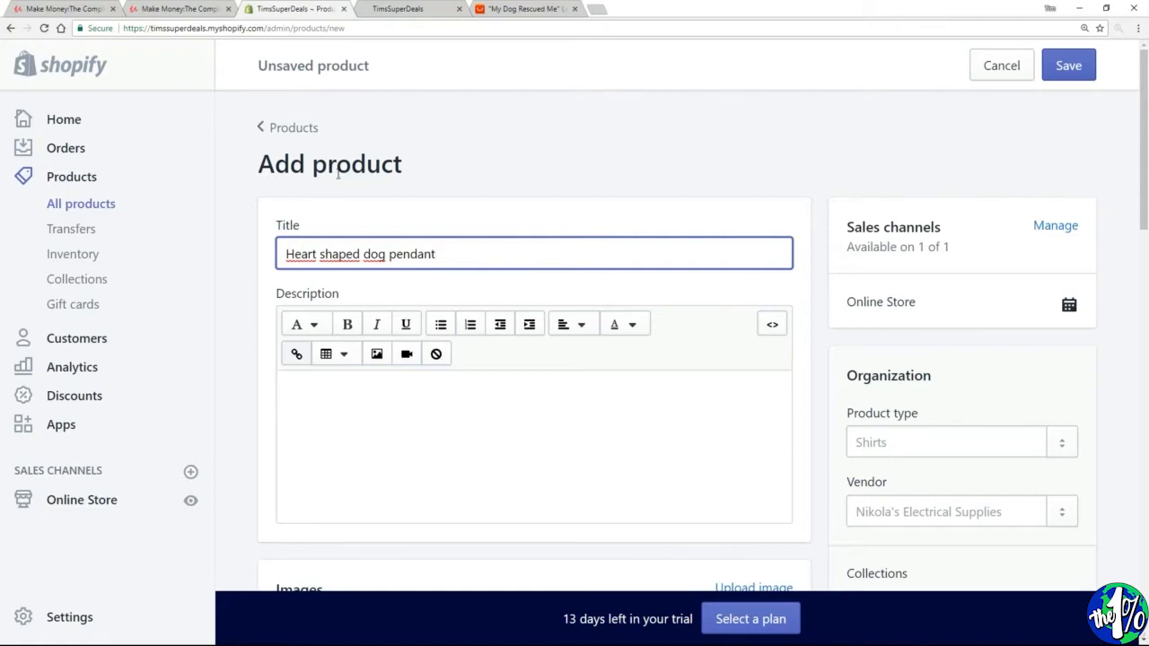
- Begin the product description with the line "Would you love to own this heart shaped dog pendant?"
left_click(335, 423)
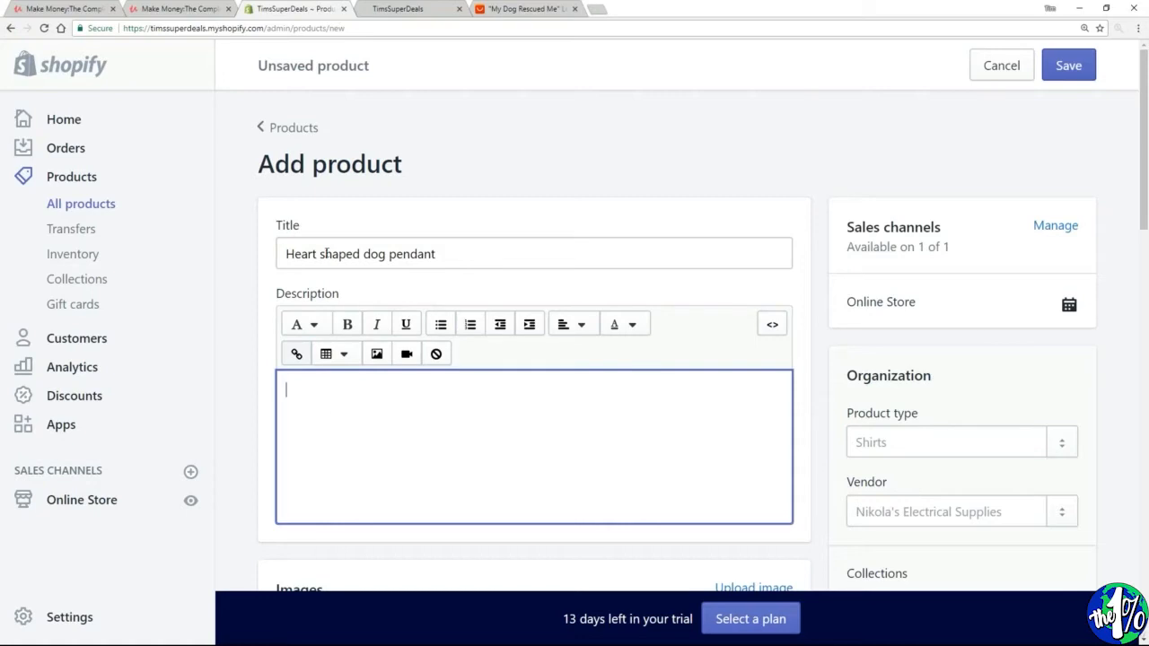
type("Would you loved")
key("BackSpace")
key("BackSpace")
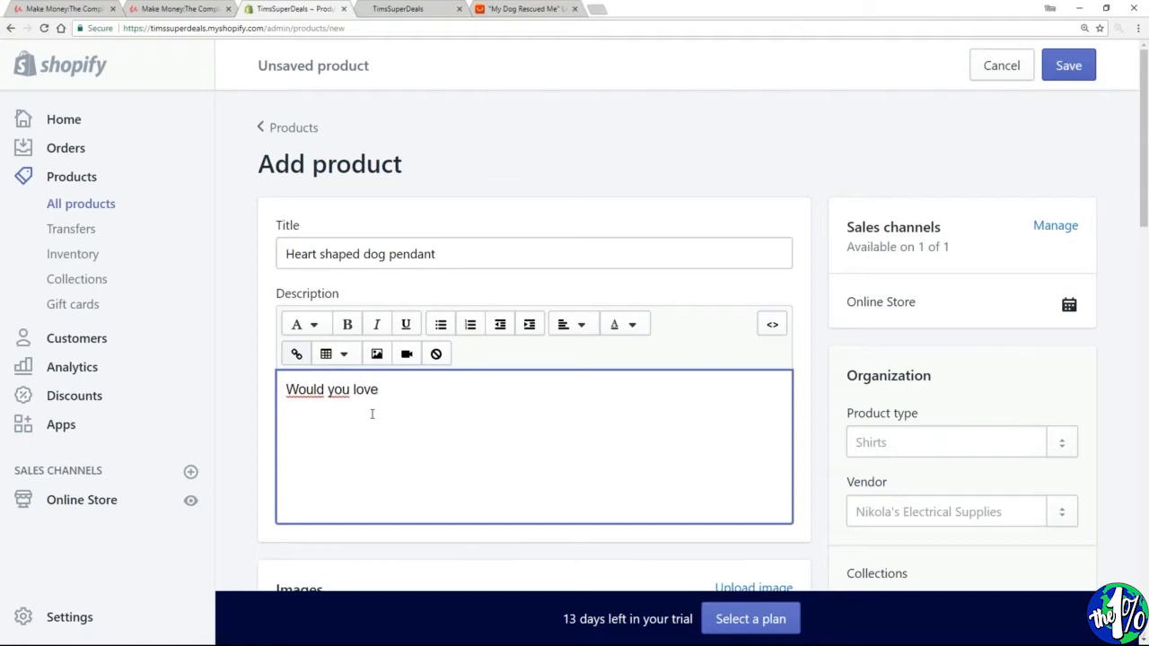
type("to own this heart shaoed")
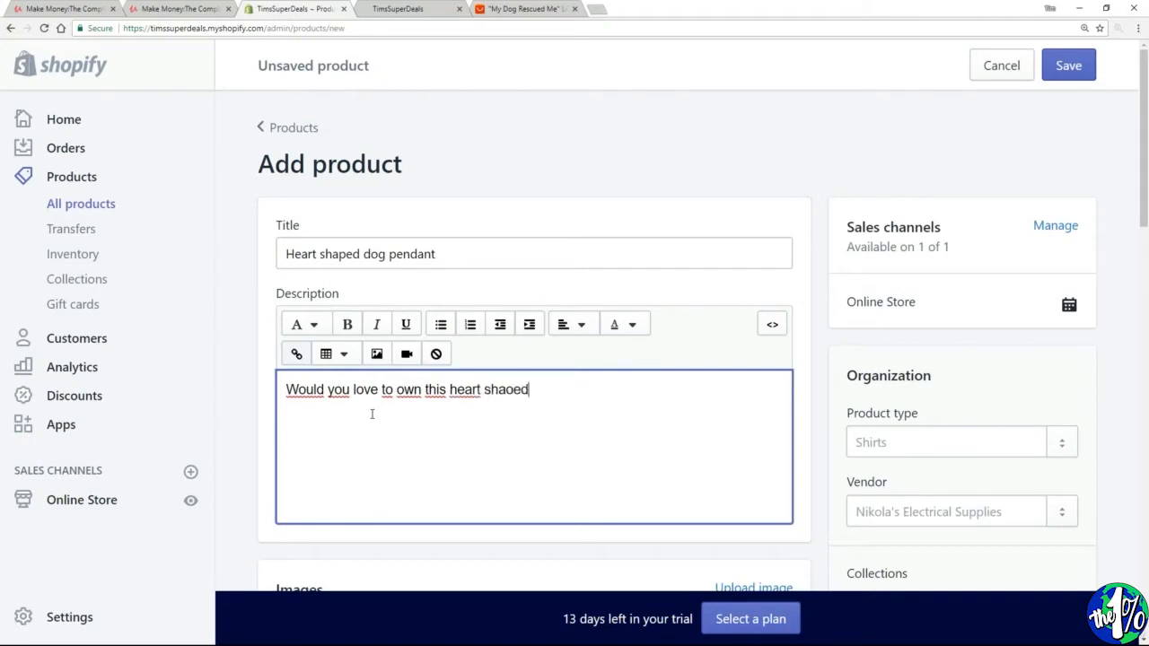
key("BackSpace")
key("BackSpace")
key("BackSpace")
type("ped dog pendant?")
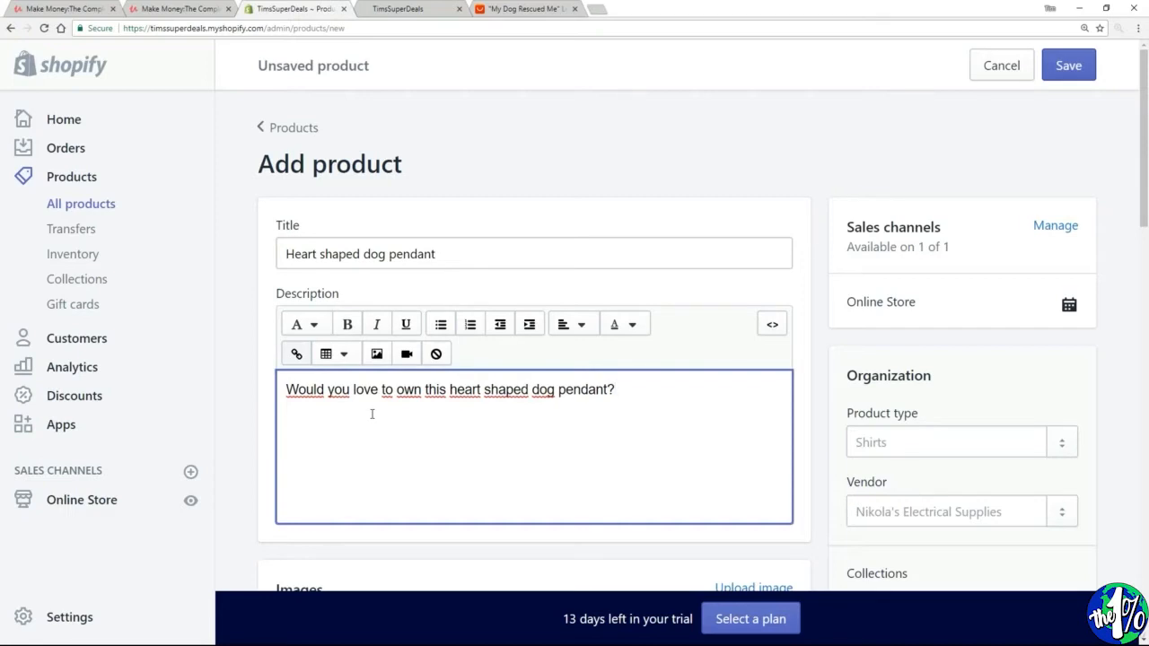
key("Return")
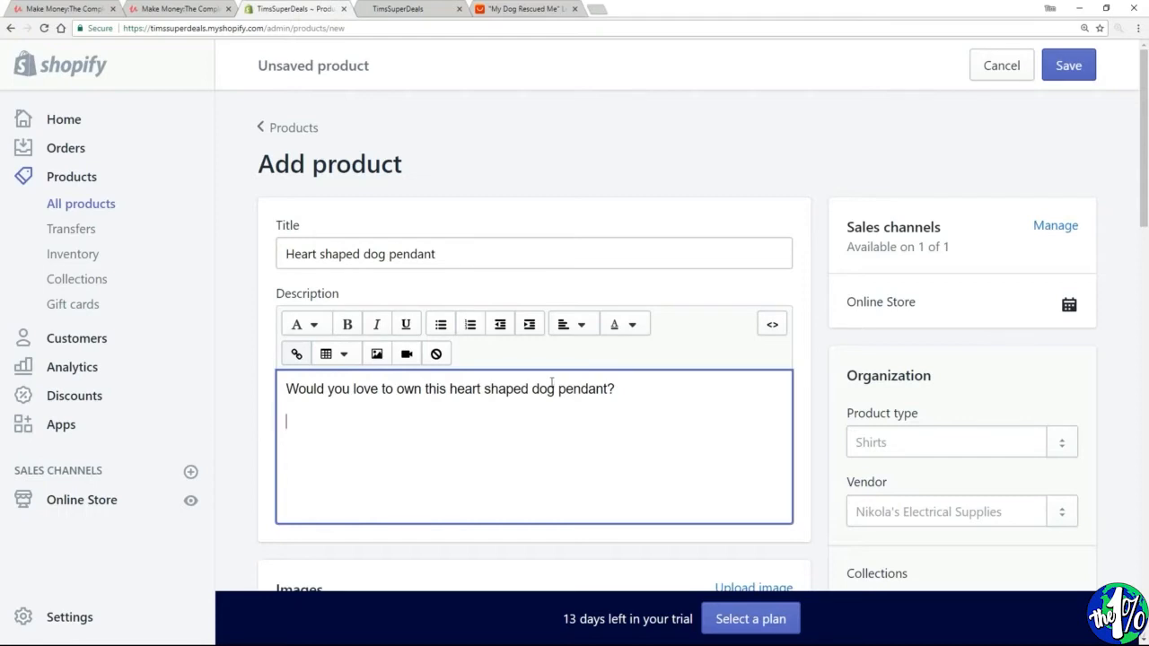
- Add a bulleted list to the description: "Show your love of dogs", "High quality alloy" and "Beautiful silver finish"
left_click(441, 325)
type("Show you")
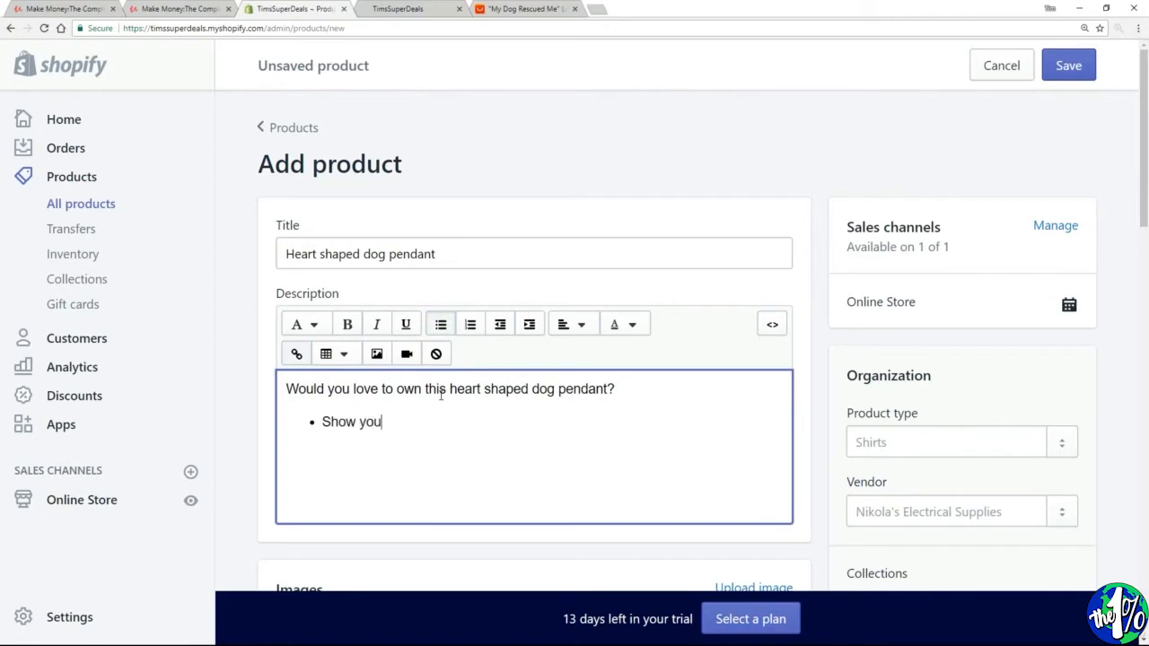
type("r love of dogs H")
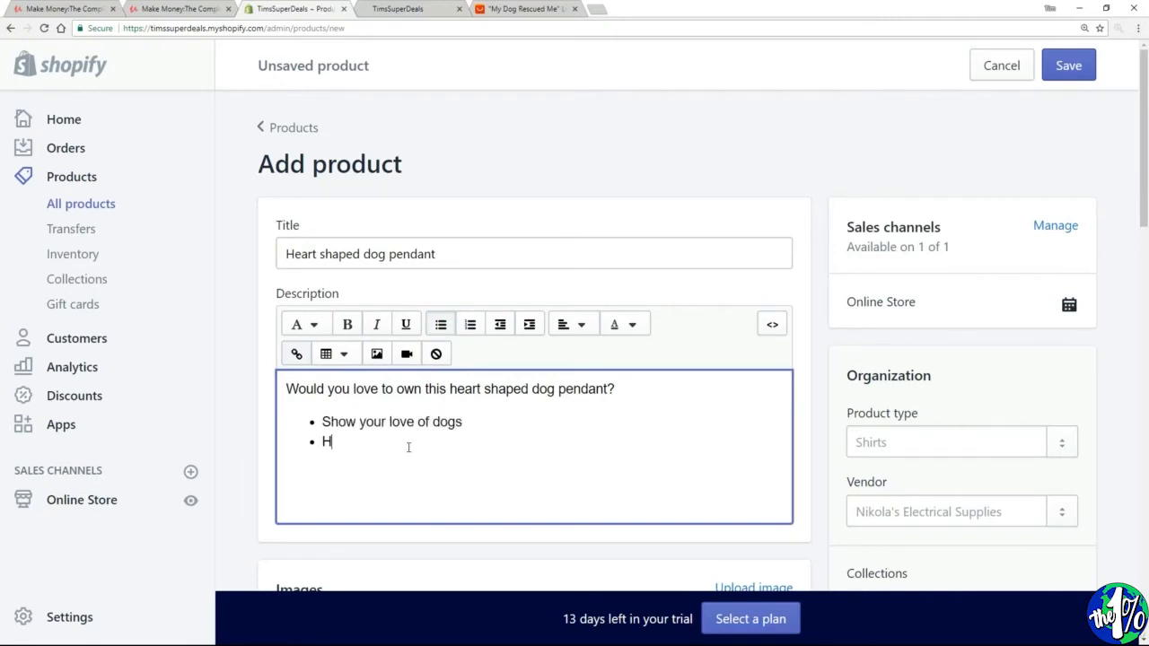
type("igh quality alloy")
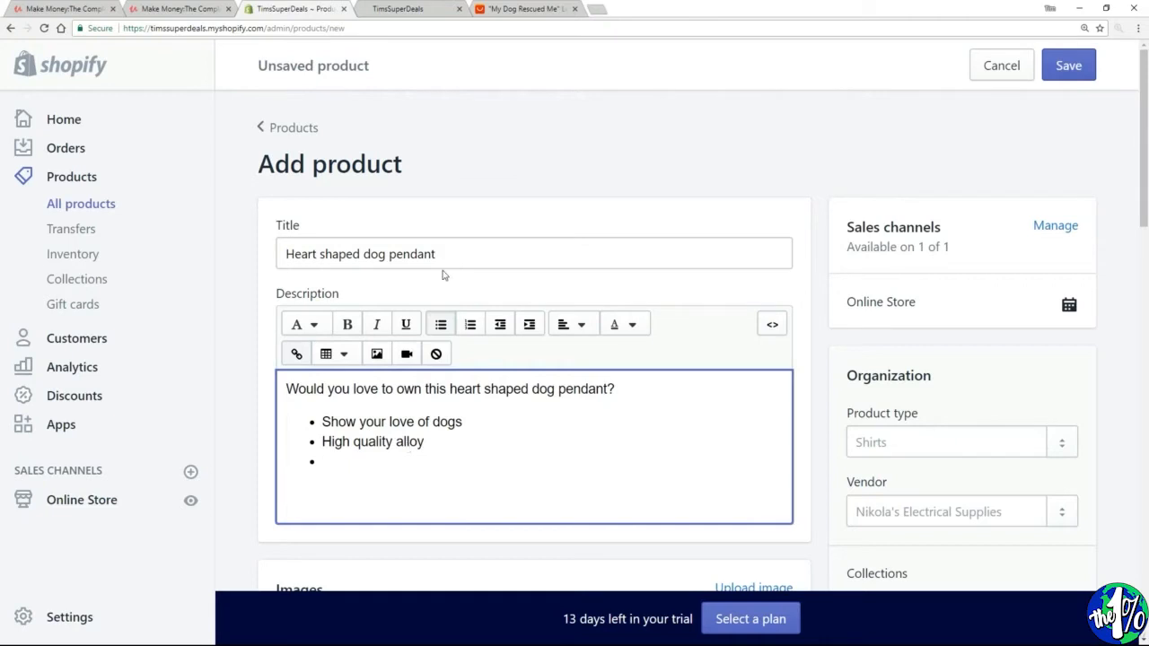
type("Beautiful siver")
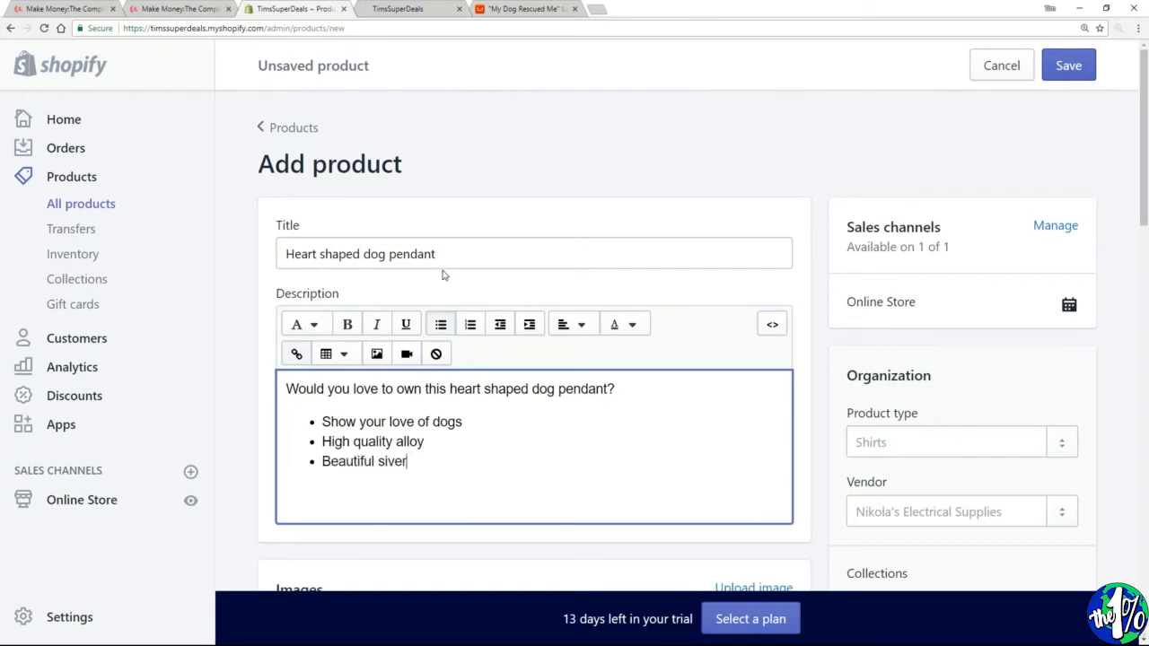
key("BackSpace")
key("BackSpace")
key("BackSpace")
type("lver finish")
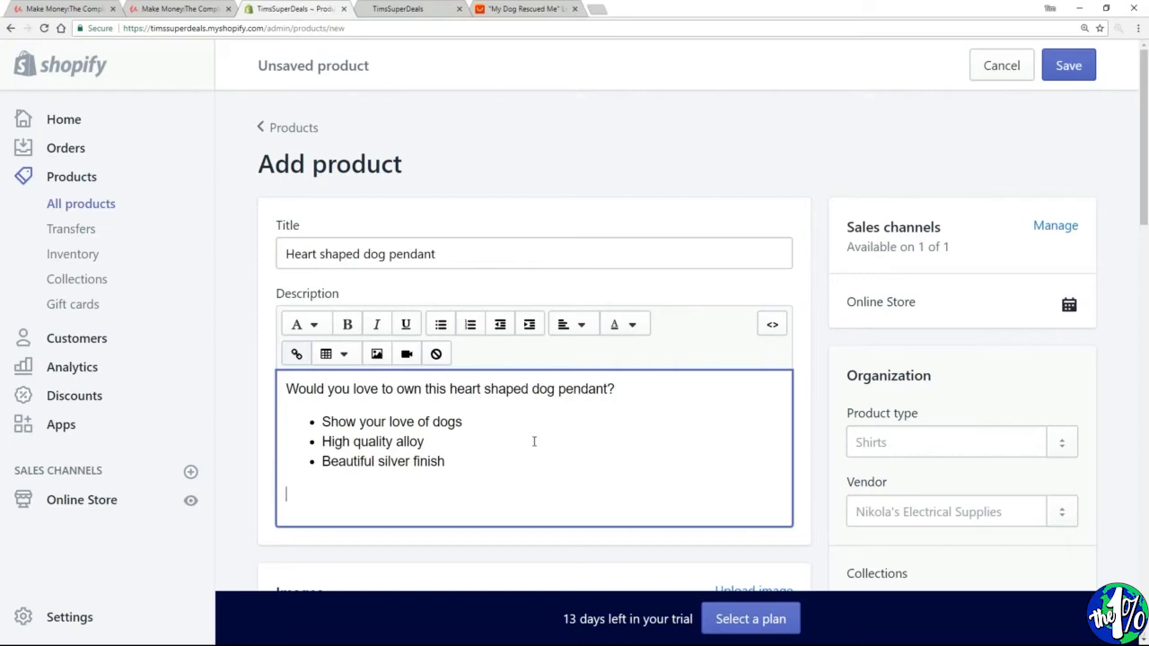
- Upload all the pendant pictures from the Images folder to the product
scroll(574, 317, "down", 5)
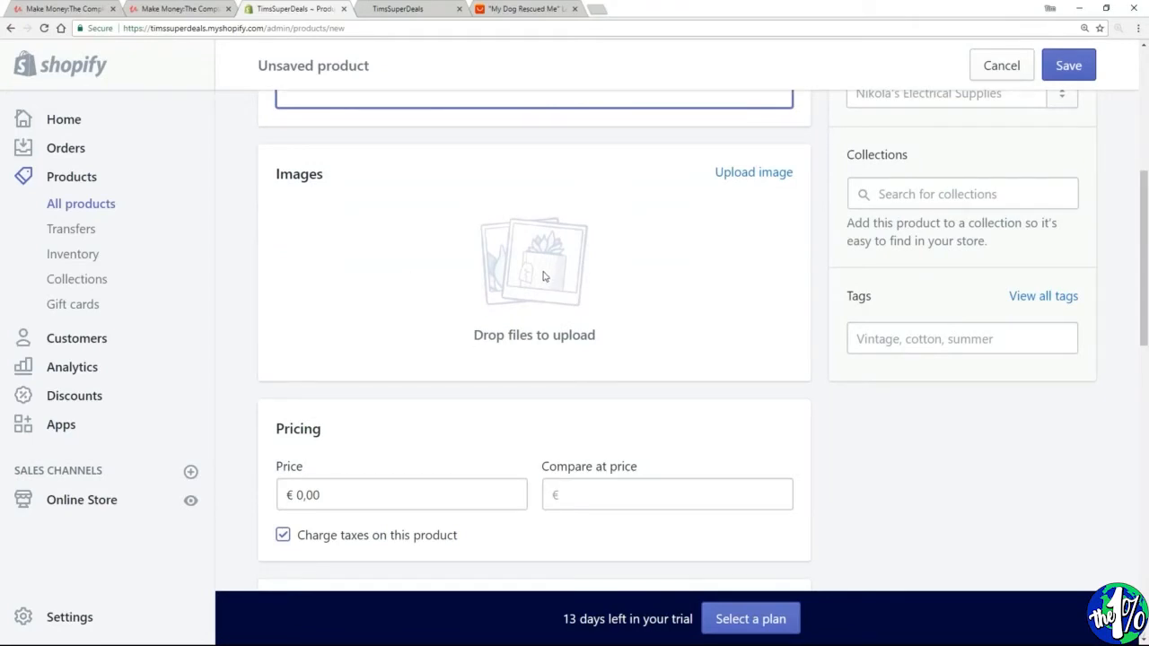
left_click(769, 178)
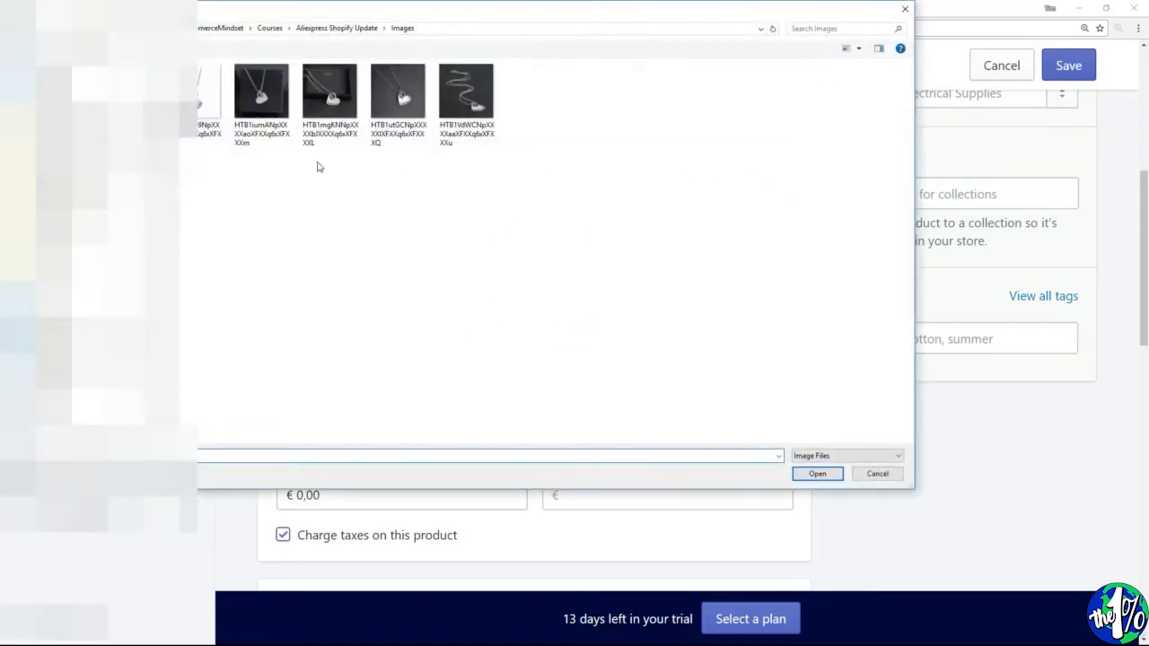
key("ctrl+a")
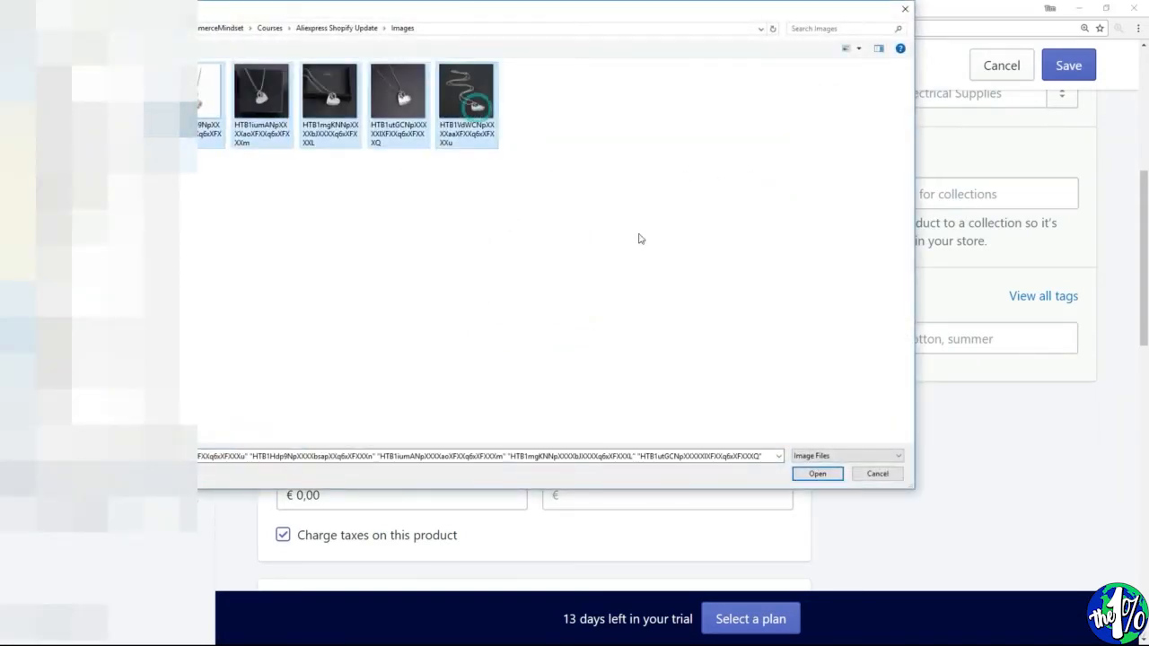
left_click(814, 474)
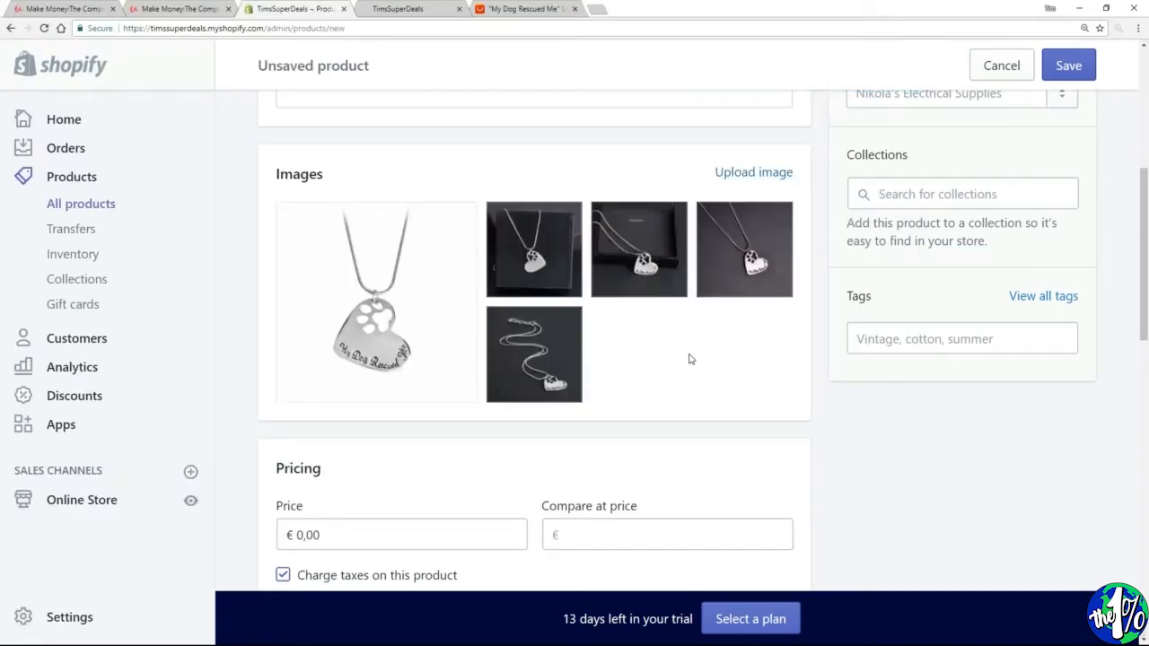
- Review the uploaded pendant images together with the product's title and description
mouse_move(556, 288)
left_mouse_down()
mouse_move(552, 274)
mouse_move(647, 265)
mouse_move(555, 267)
left_mouse_up()
mouse_move(382, 371)
mouse_move(418, 361)
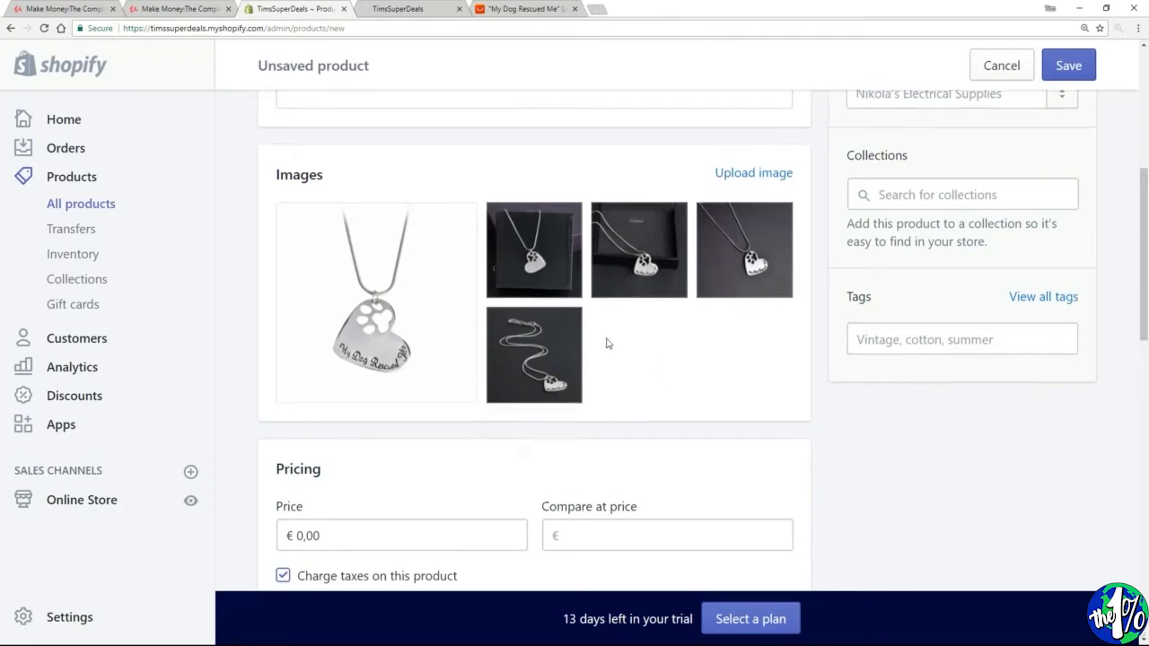
scroll(605, 341, "up", 5)
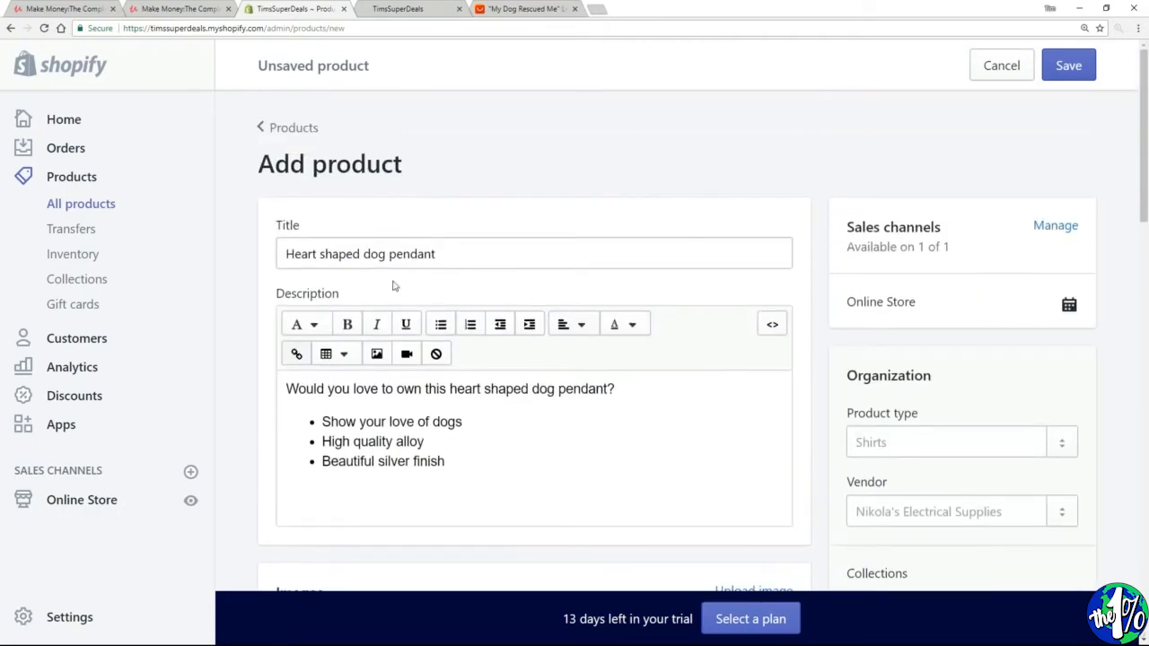
scroll(410, 297, "down", 3)
scroll(433, 330, "down", 3)
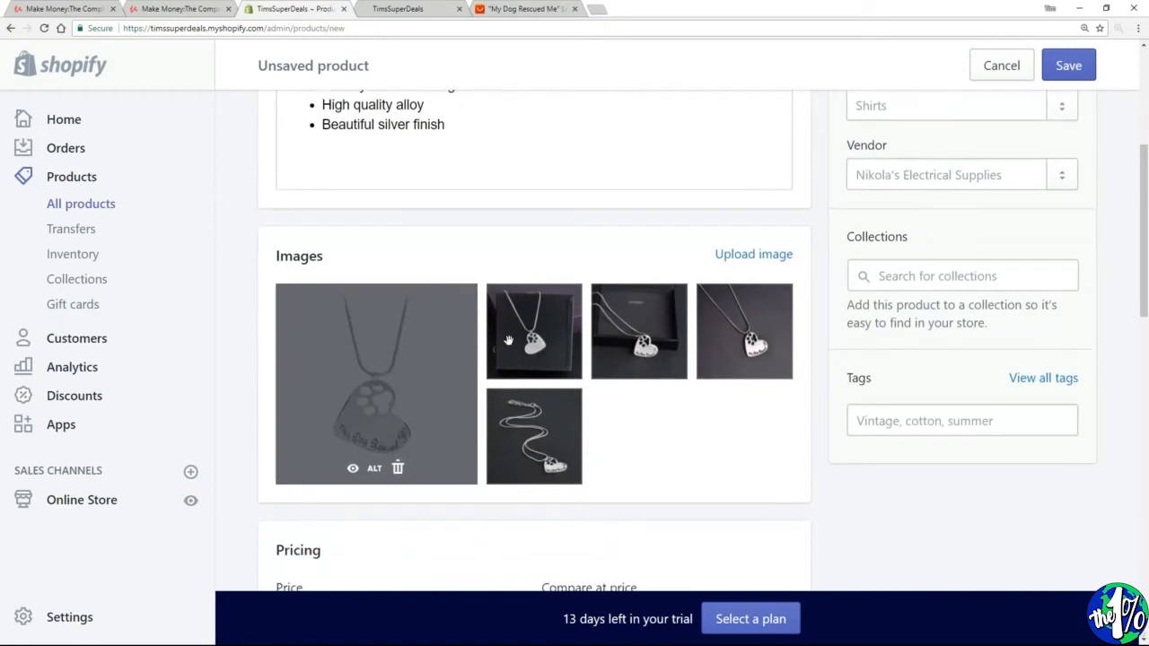
- Set the pendant's compare at price to €25 and its selling price to €19
scroll(691, 385, "down", 1)
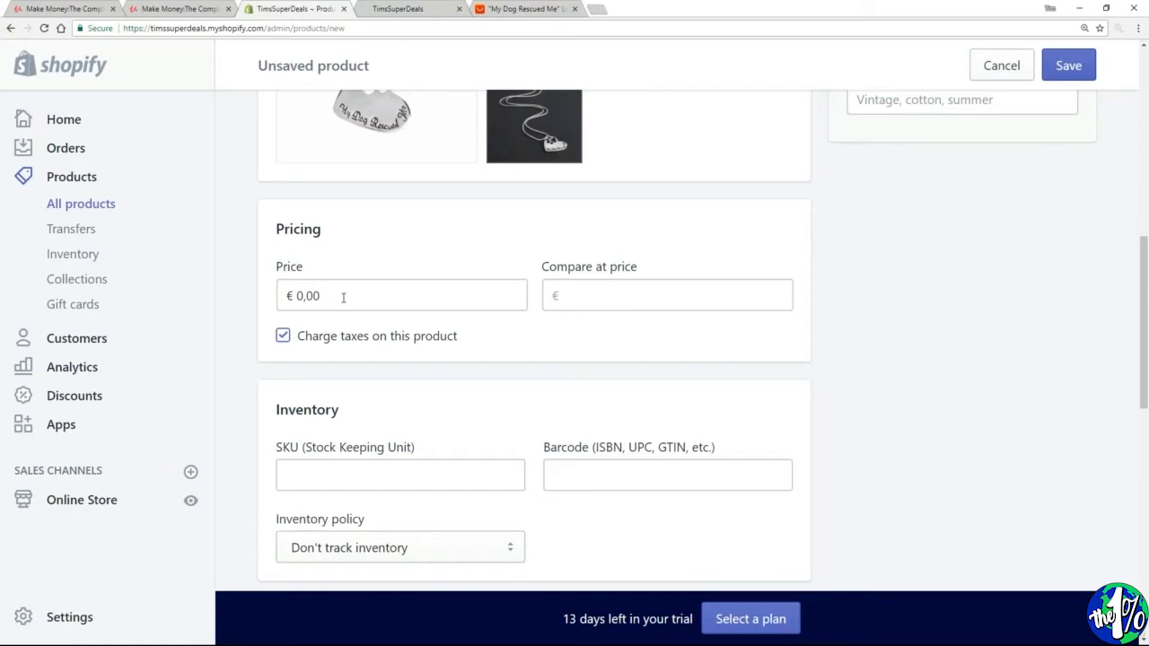
left_click(595, 297)
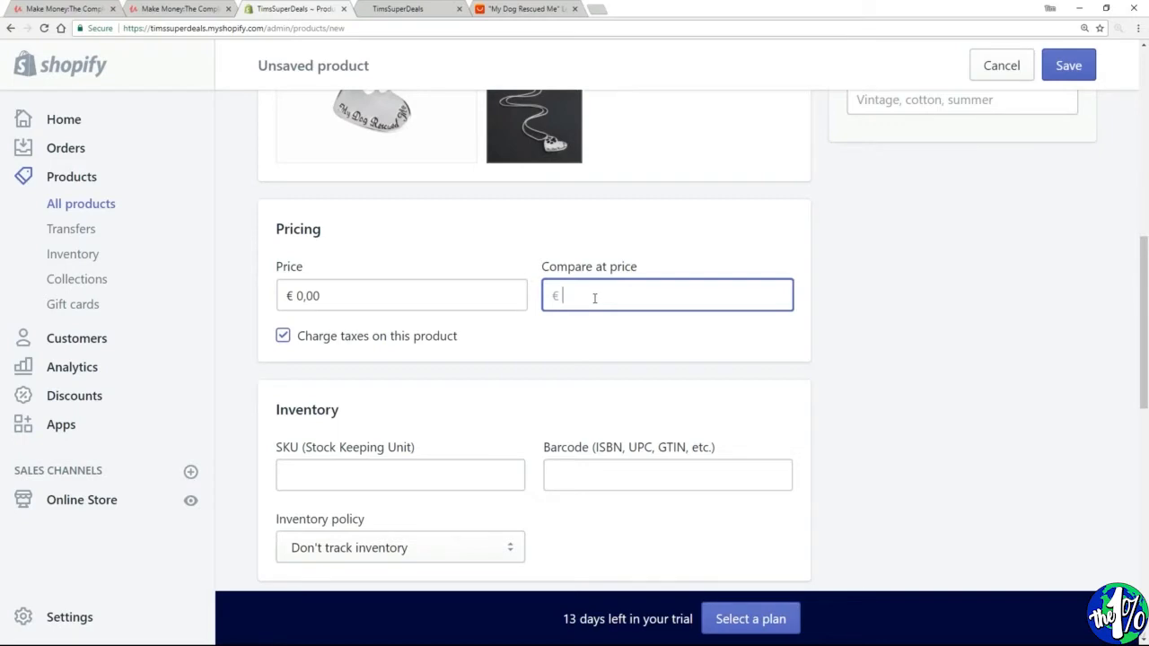
type("25")
left_click(351, 296)
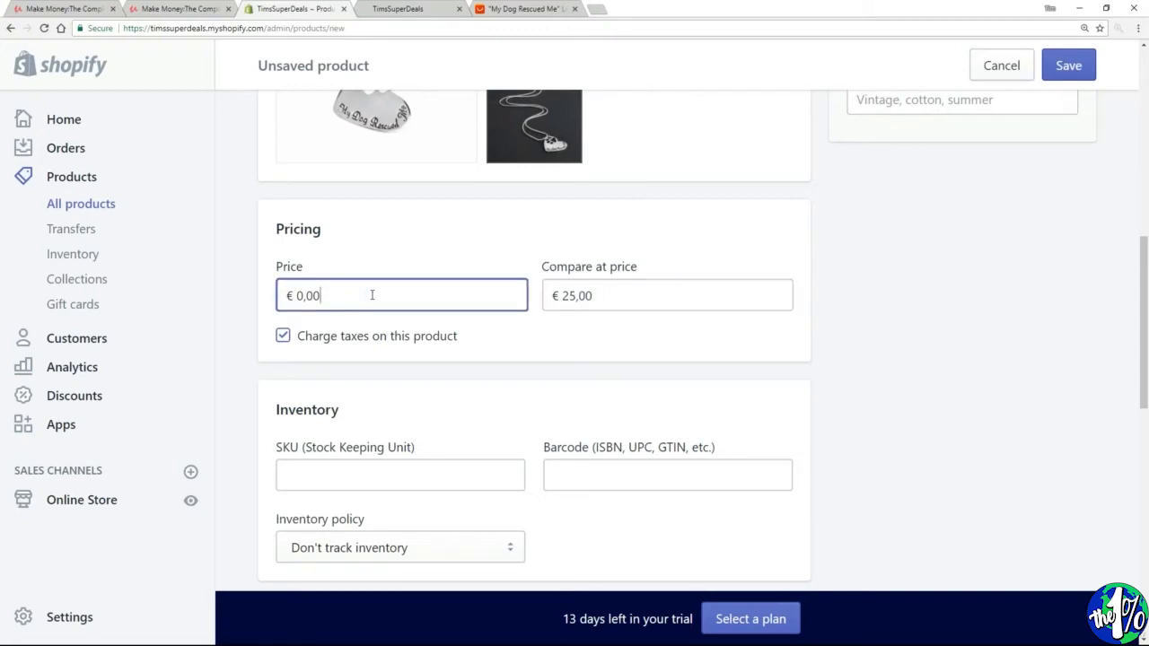
key("BackSpace")
key("BackSpace")
key("BackSpace")
key("BackSpace")
type("19")
left_click(715, 359)
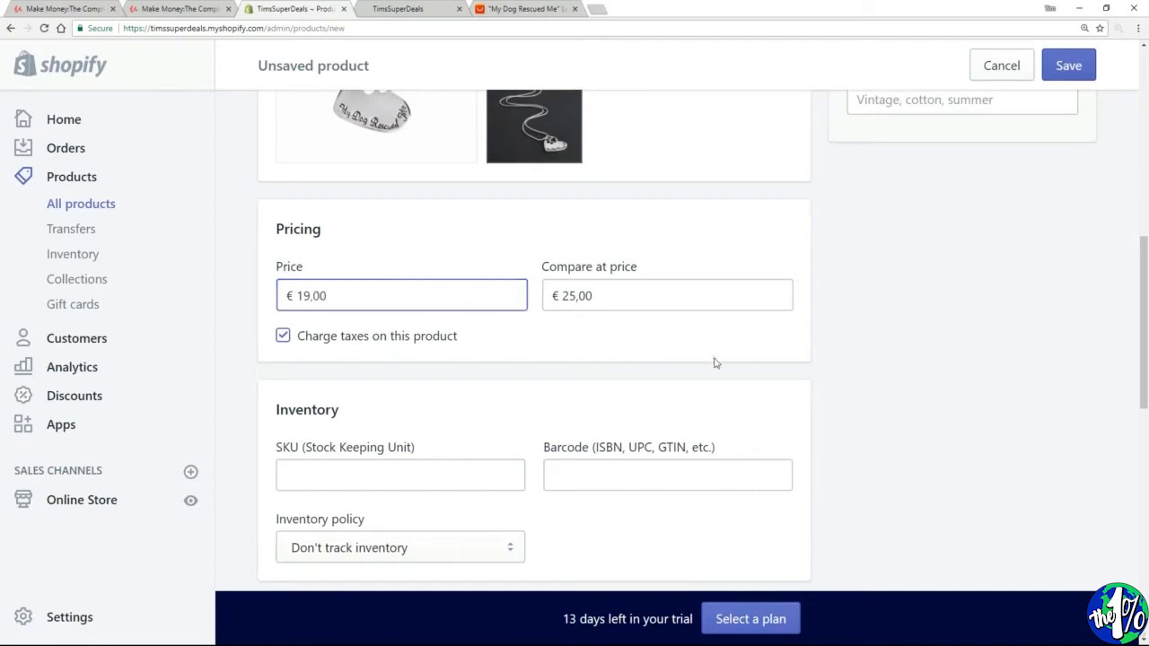
- Check the inventory, shipping and search engine listing details of the pendant and save the product
scroll(706, 333, "down", 3)
scroll(709, 330, "down", 2)
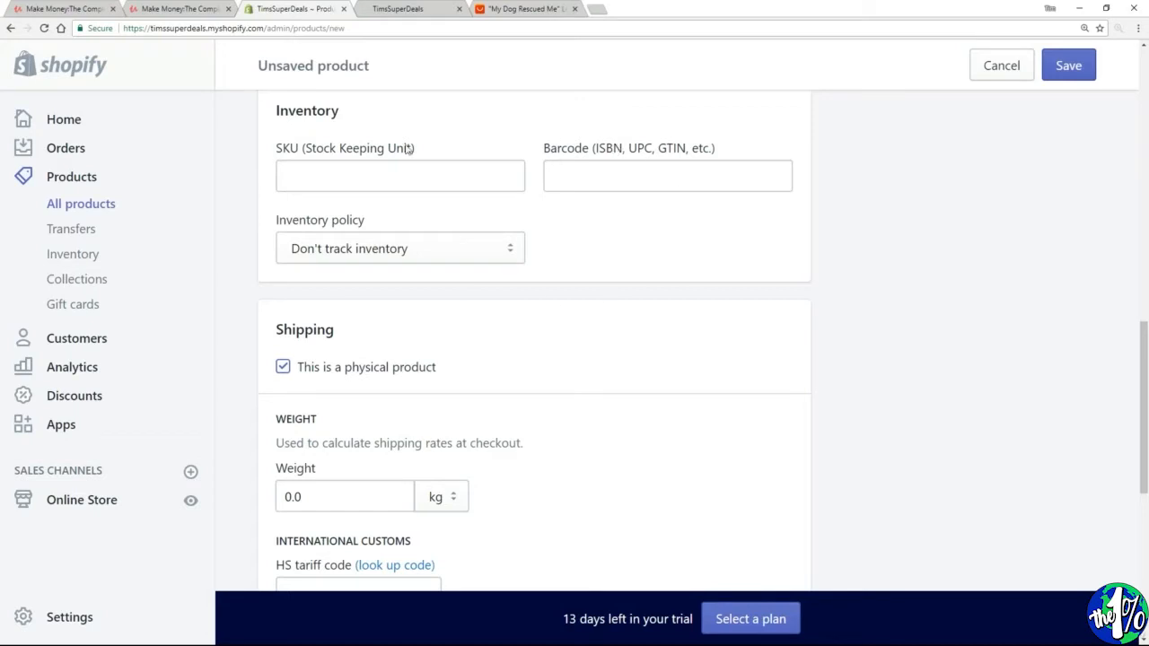
scroll(928, 329, "down", 3)
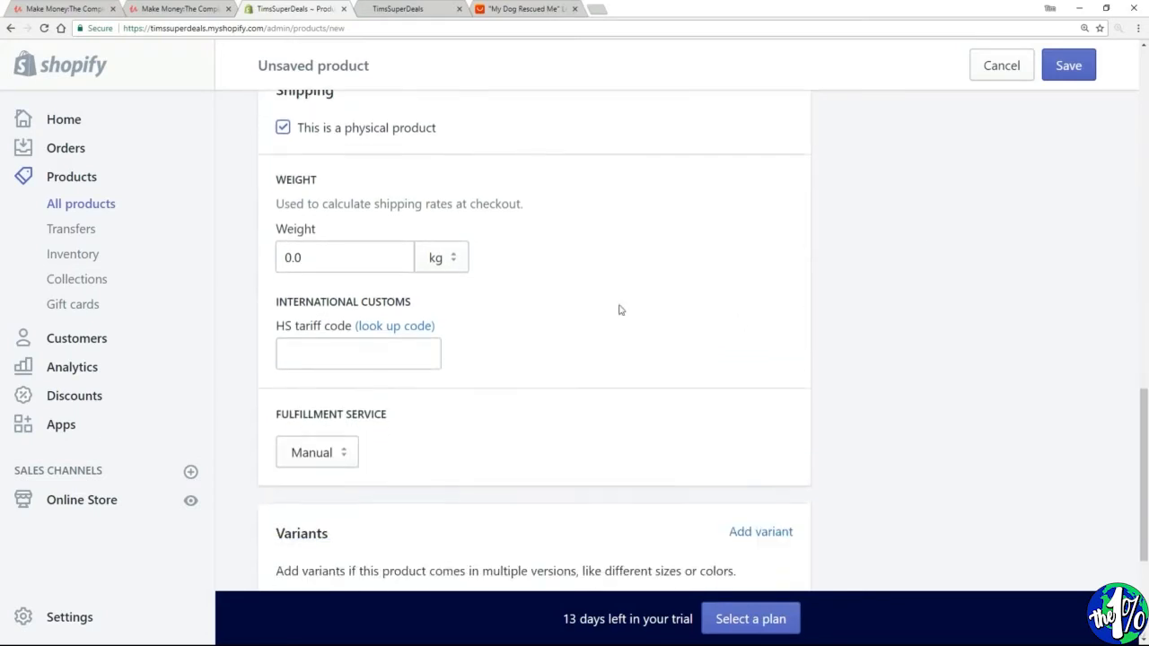
scroll(500, 297, "up", 1)
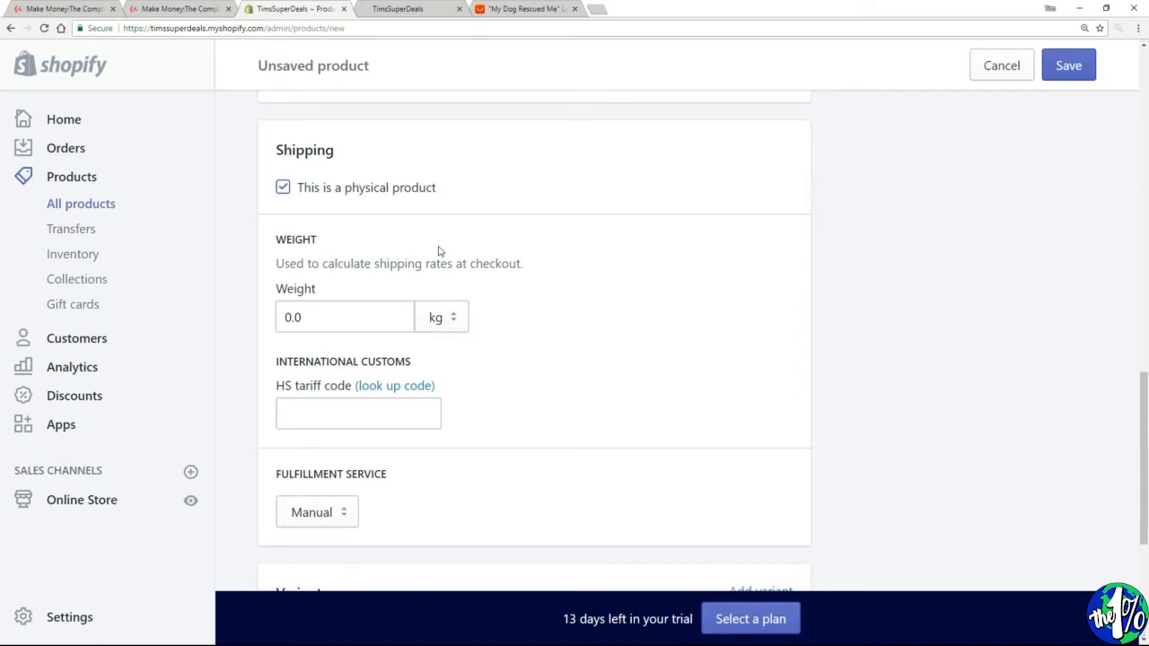
scroll(440, 252, "down", 4)
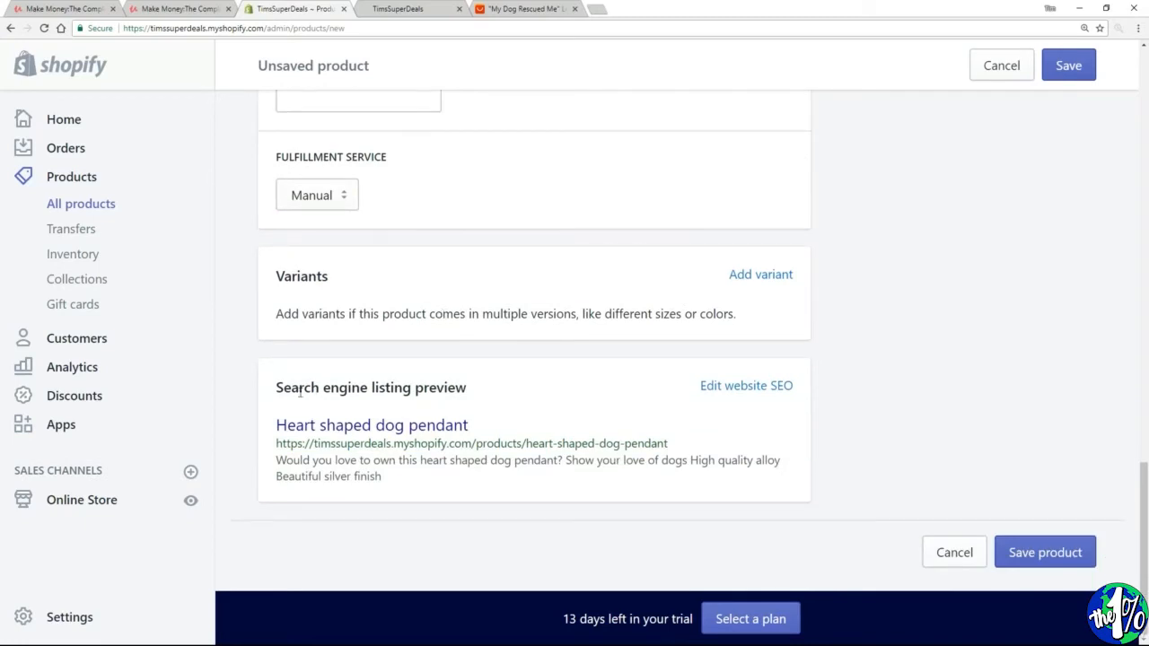
mouse_move(273, 388)
left_mouse_down()
mouse_move(368, 392)
mouse_move(275, 393)
left_mouse_up()
left_click(1069, 68)
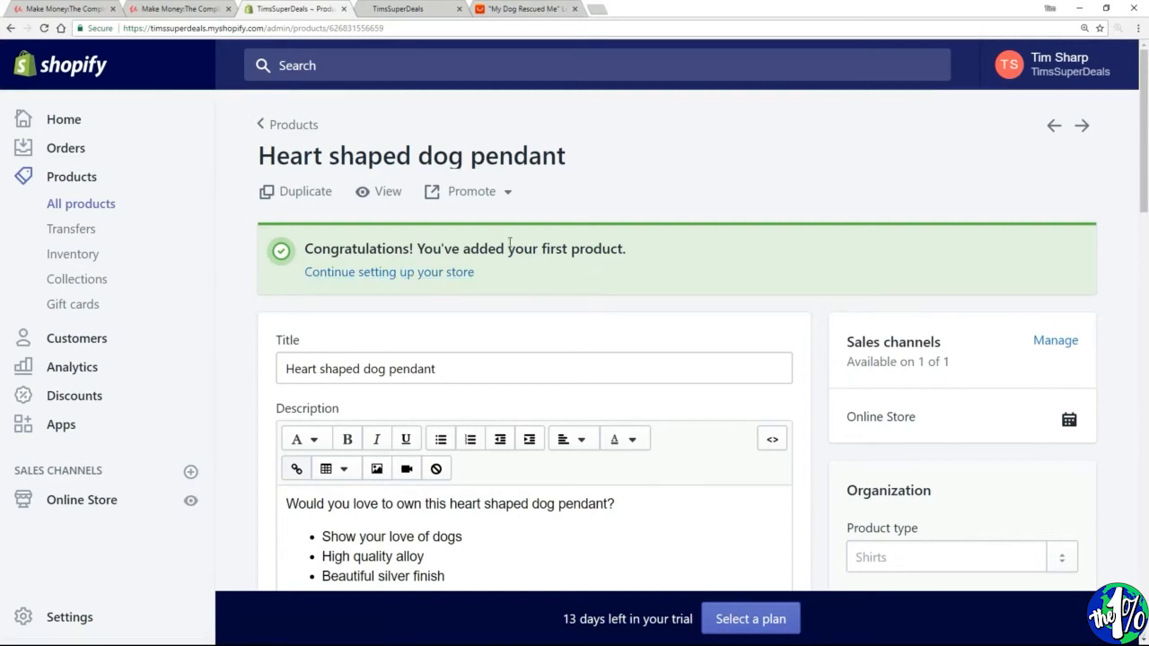
- View the pendant's page in the online store and examine its images, pricing, description and cart option
left_click(386, 194)
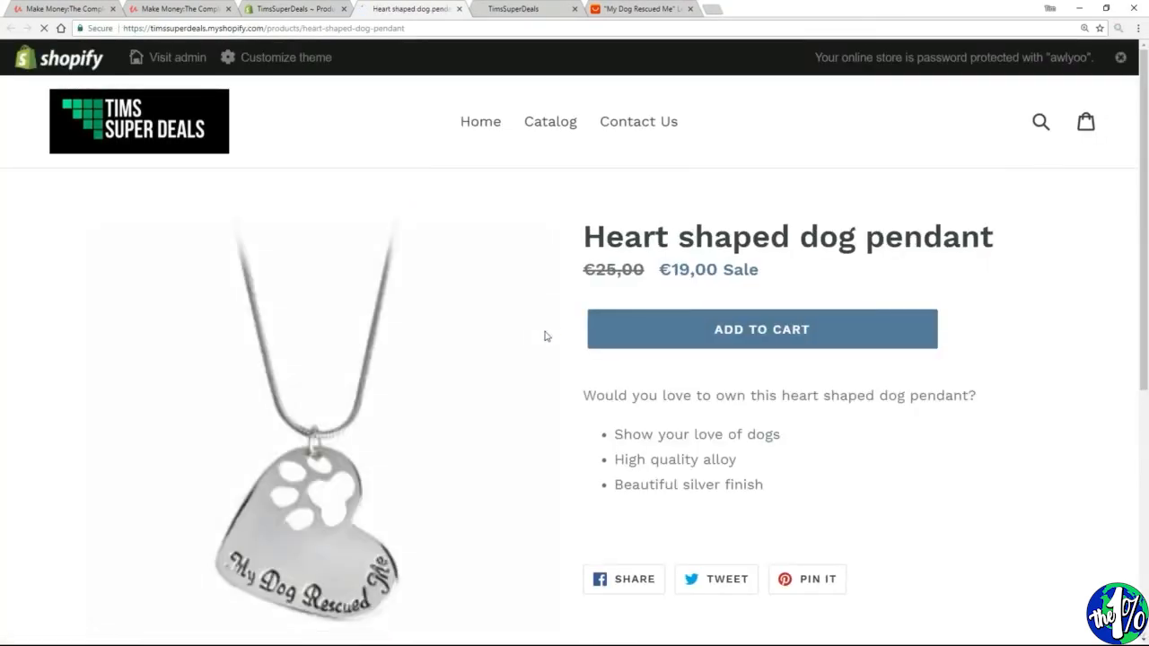
scroll(545, 334, "down", 1)
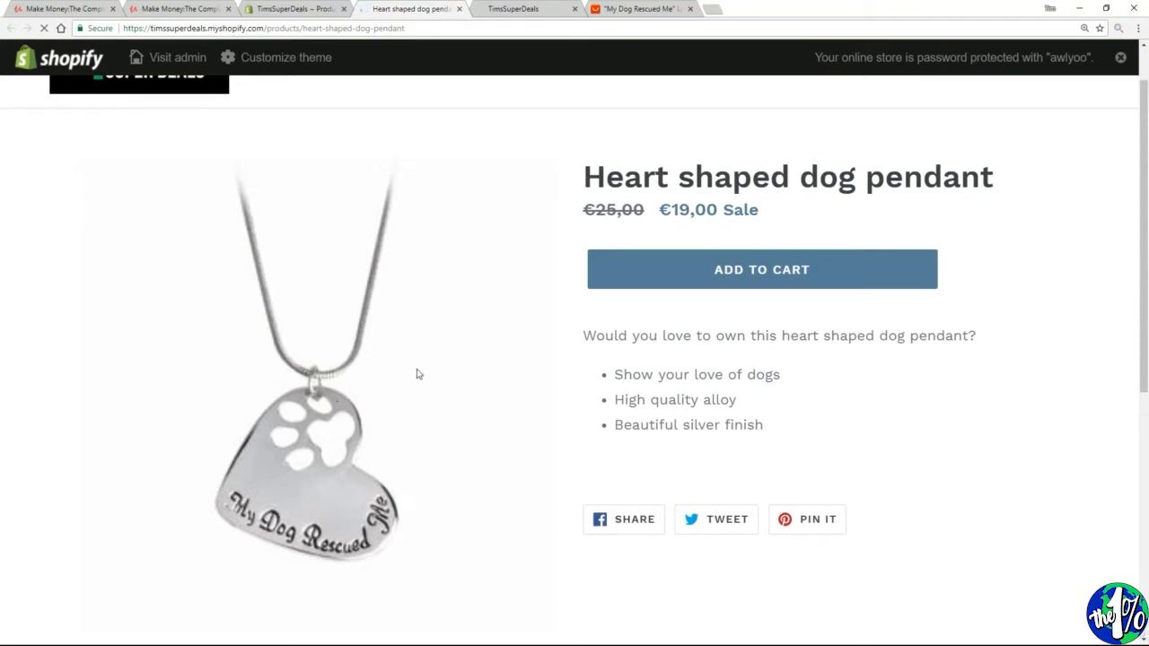
scroll(417, 377, "down", 3)
scroll(94, 462, "down", 2)
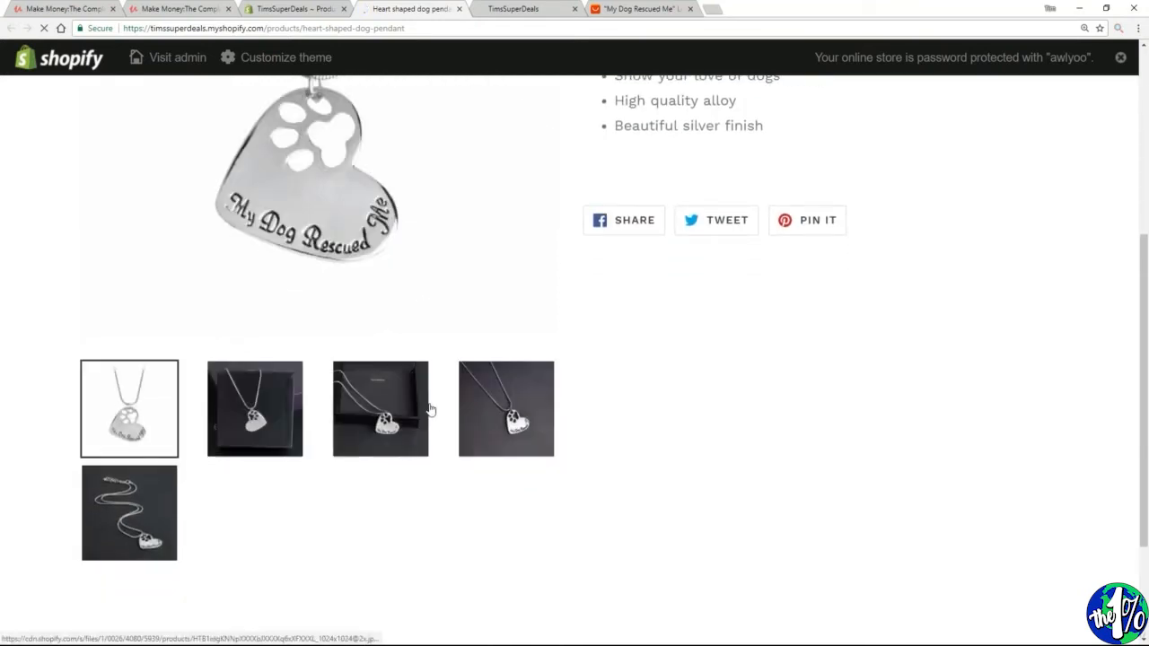
scroll(616, 421, "up", 4)
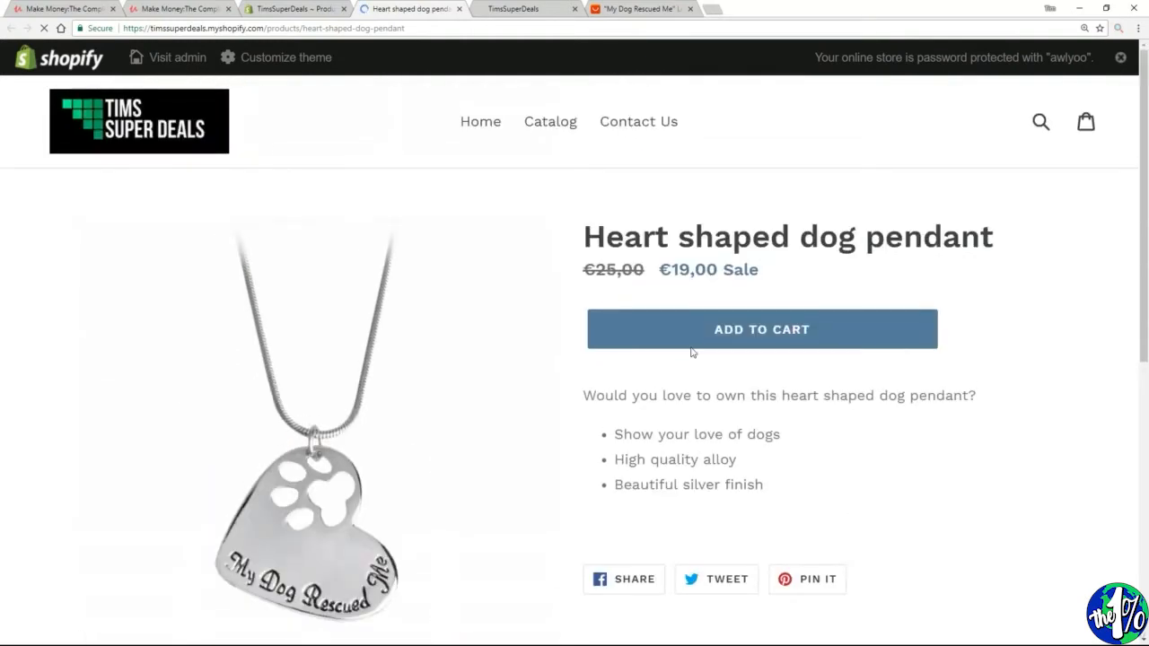
left_click(723, 328)
mouse_move(547, 473)
scroll(539, 476, "down", 4)
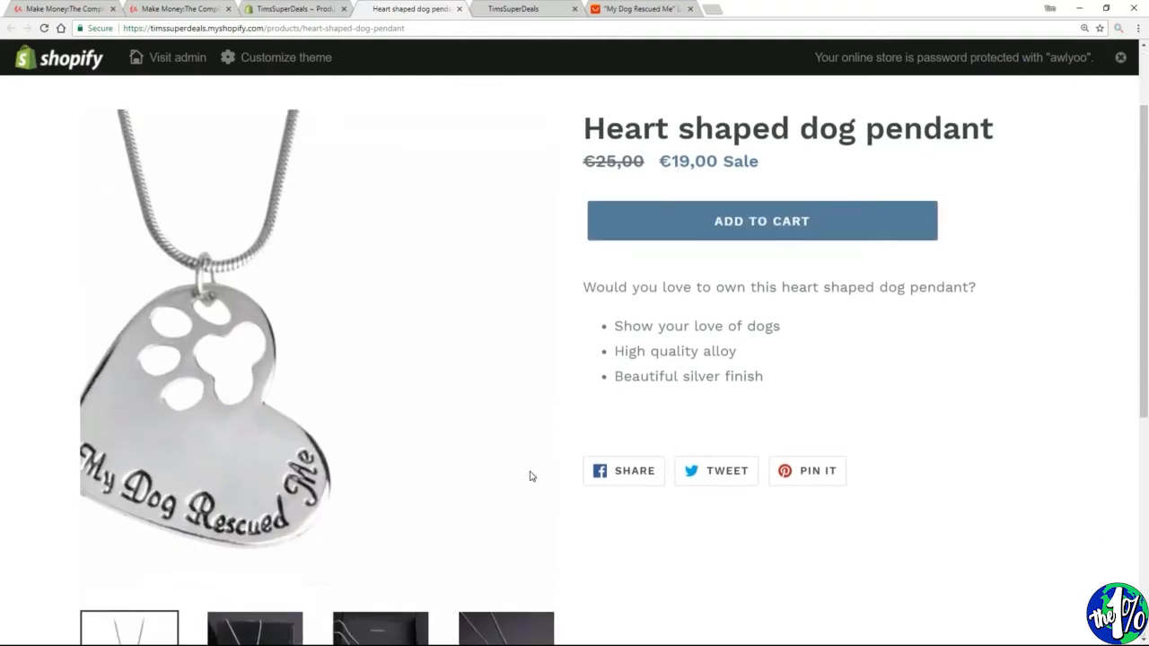
scroll(751, 487, "up", 5)
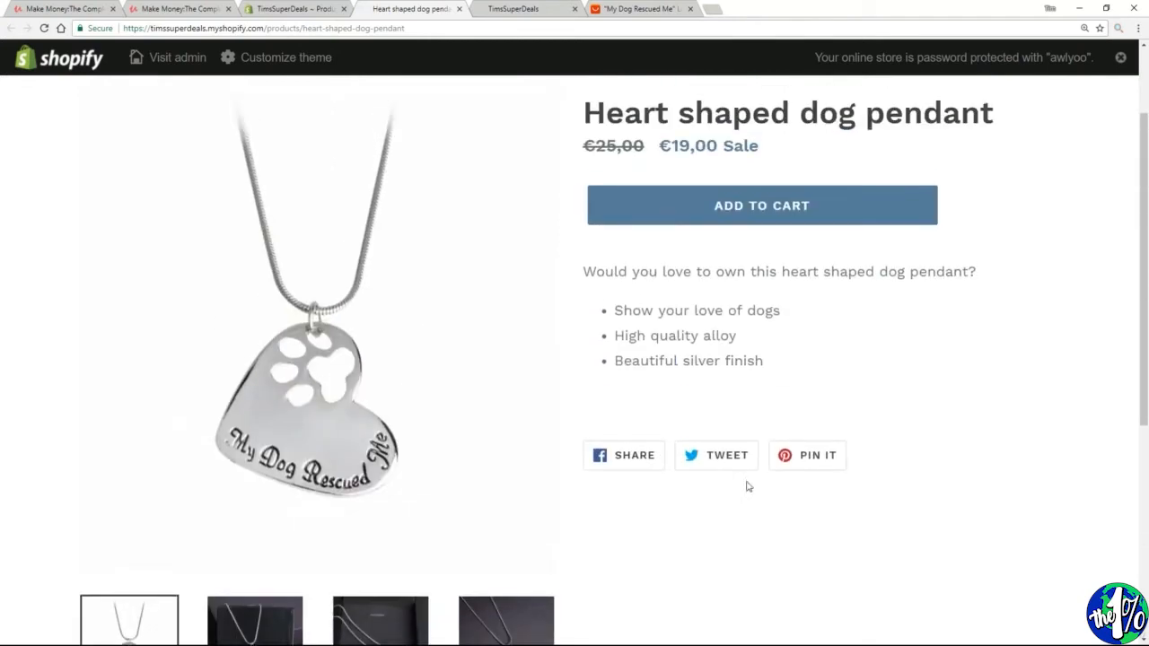
- Return to the pendant's admin page and review its vendor, collections and other organization details
left_click(279, 12)
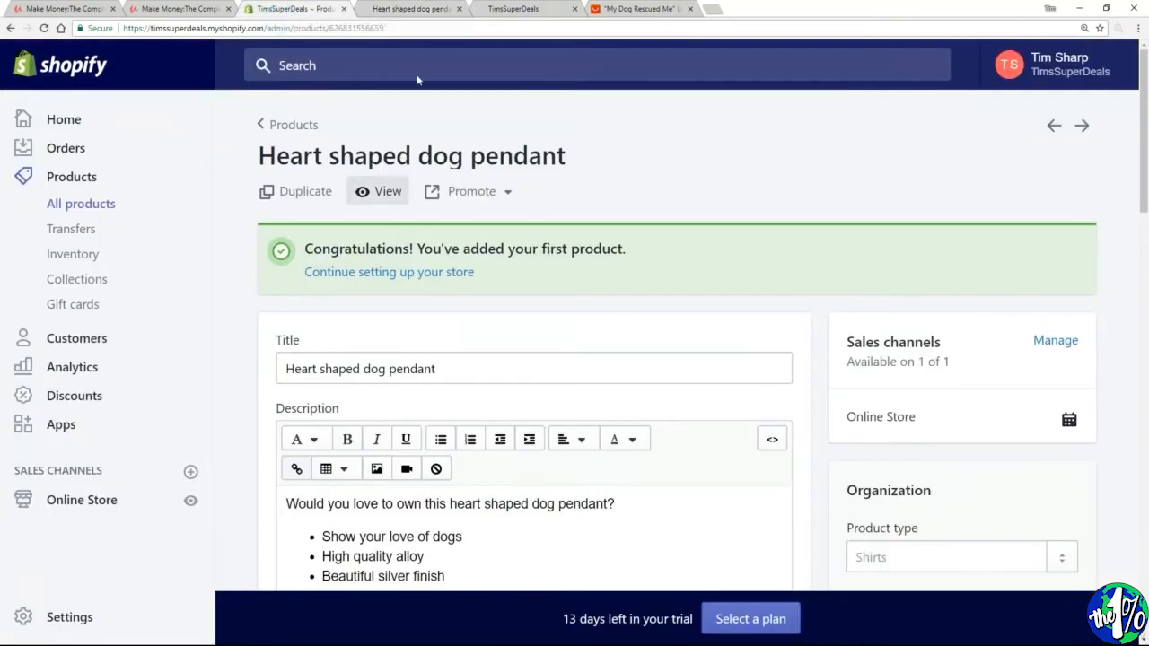
scroll(858, 201, "down", 1)
scroll(858, 200, "down", 3)
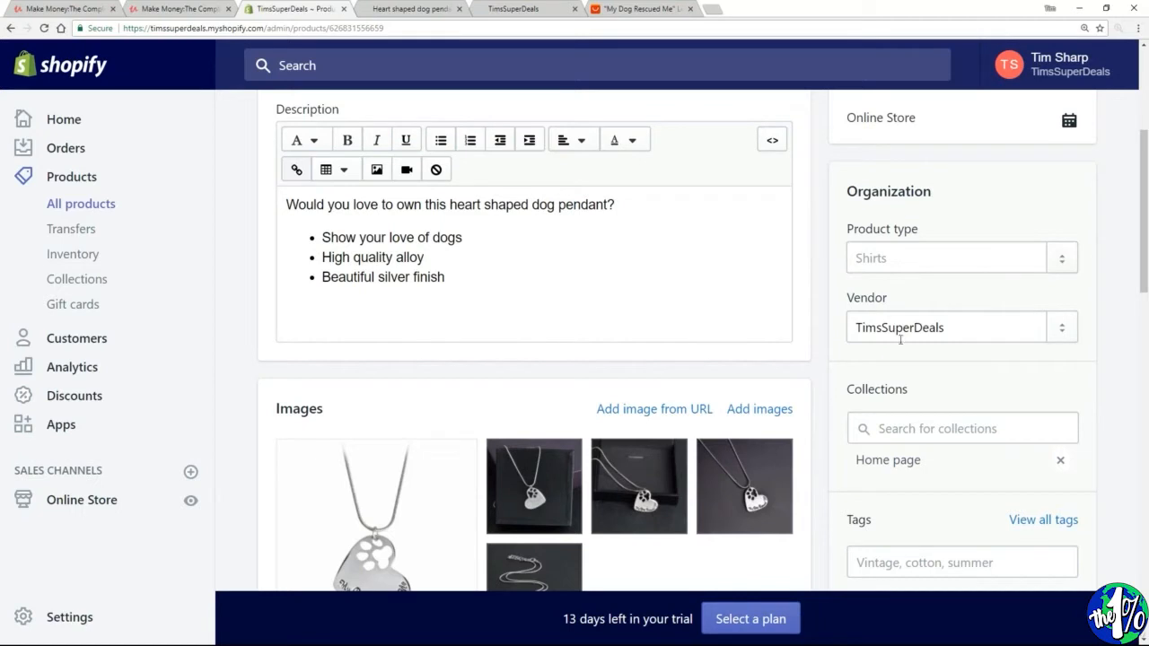
scroll(948, 352, "down", 2)
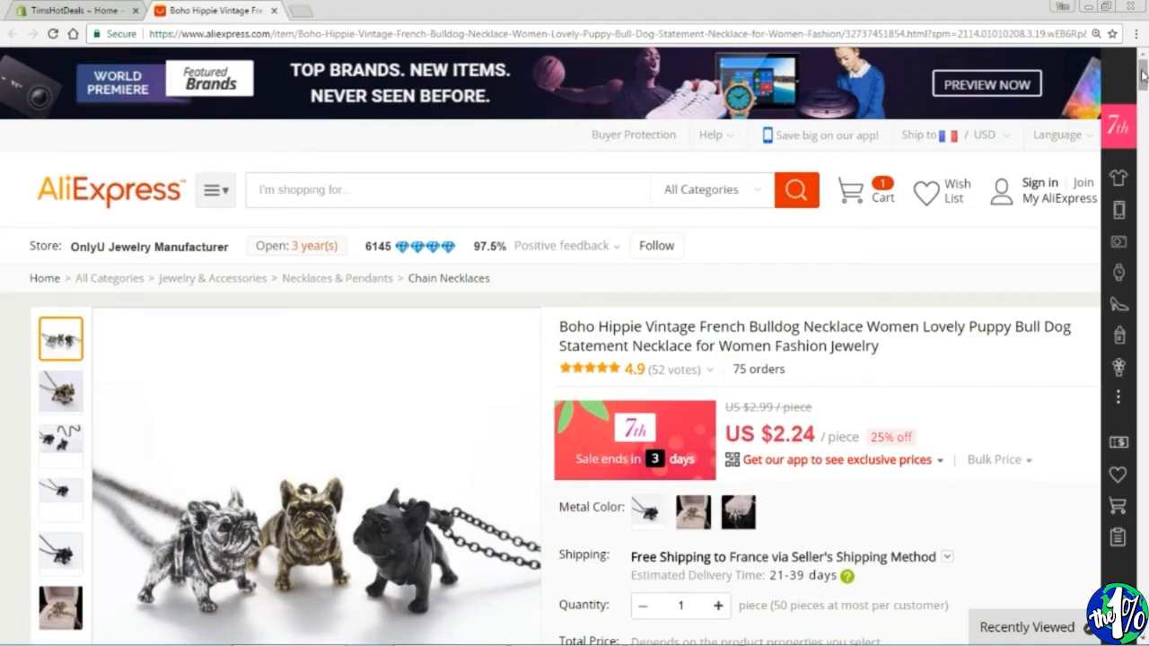
- Look over the French bulldog necklace listing on AliExpress and start a new Shopify product titled "French Bulldog Necklace"
left_click_drag(1143, 67, 1145, 308)
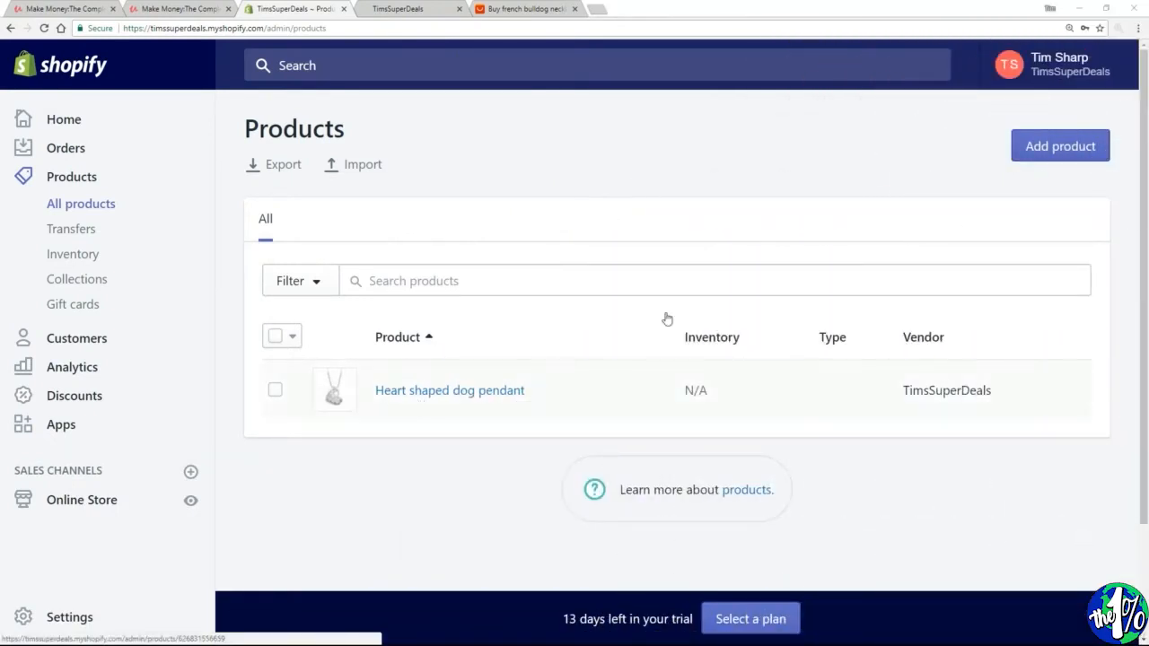
left_click(1041, 151)
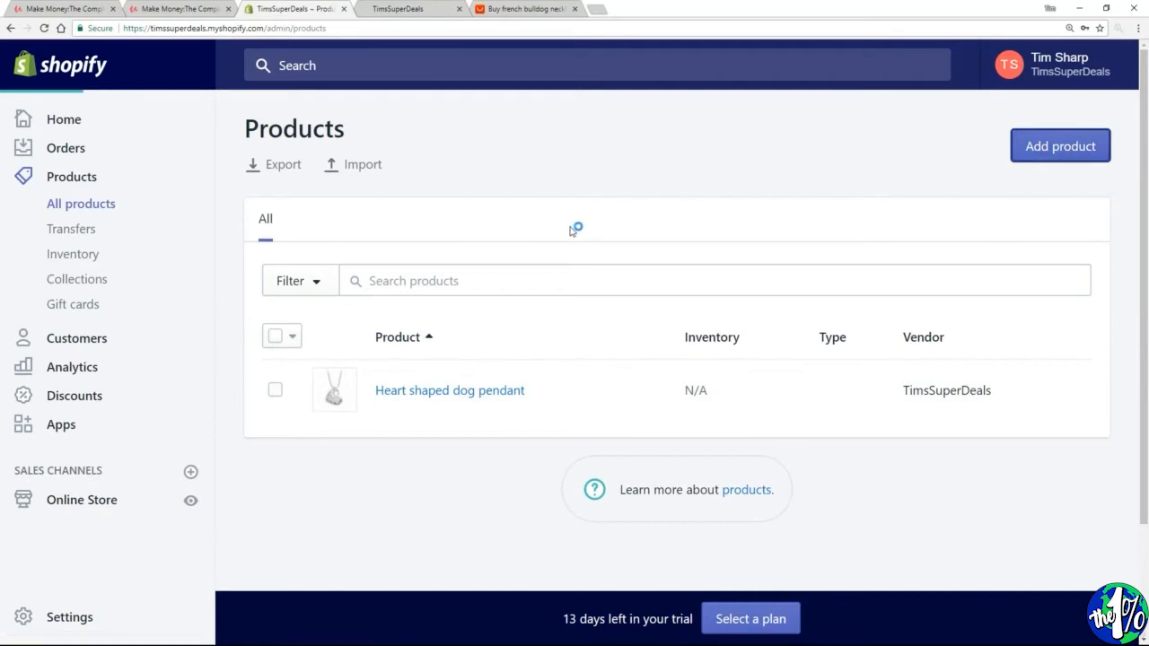
type("French Bulldog Necklace")
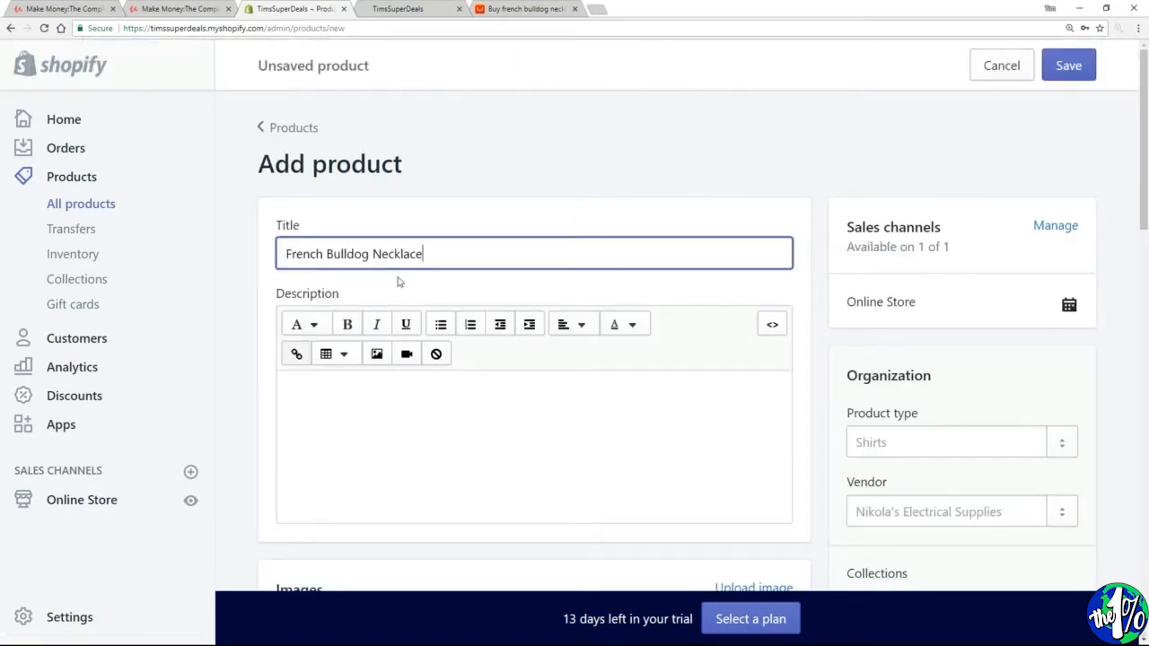
- Describe it with "Wouldn't you look fantastic in one of these great necklaces?" and bullets "3 different colors", "Quality link-chain necklace", "Perfect for the French Bulldog lover!"
left_click(359, 417)
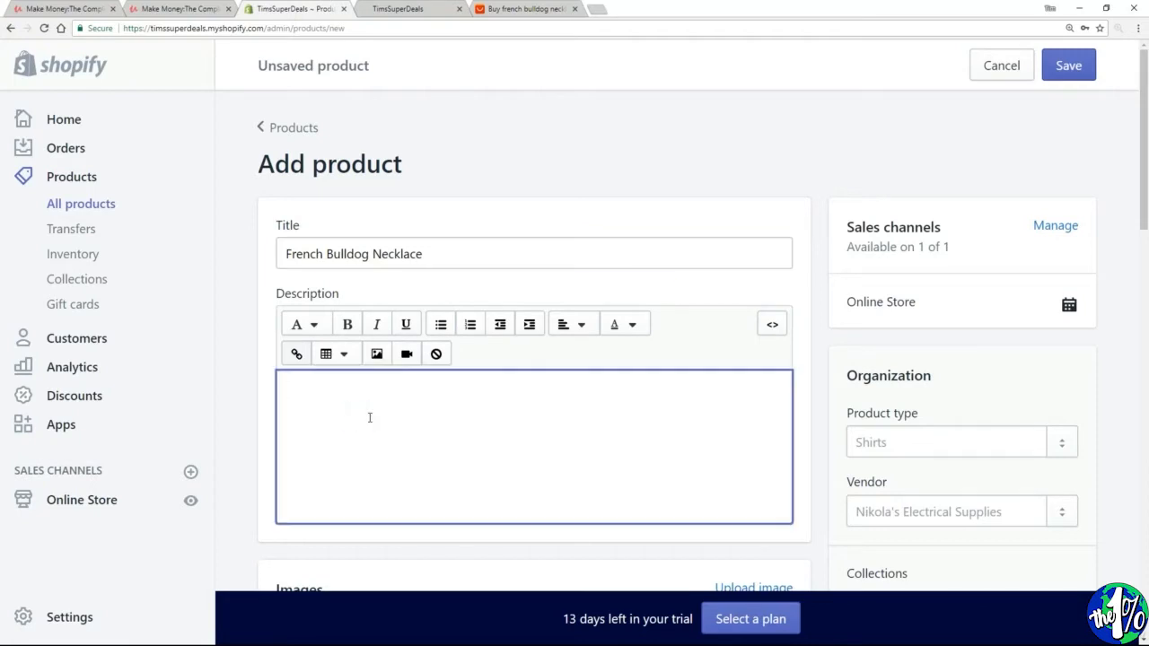
type("Wouldn't you look fantastic in one of these great necklaces? 3 different colors Quality link-chain necklace Perfect for the French Bulldog lover!")
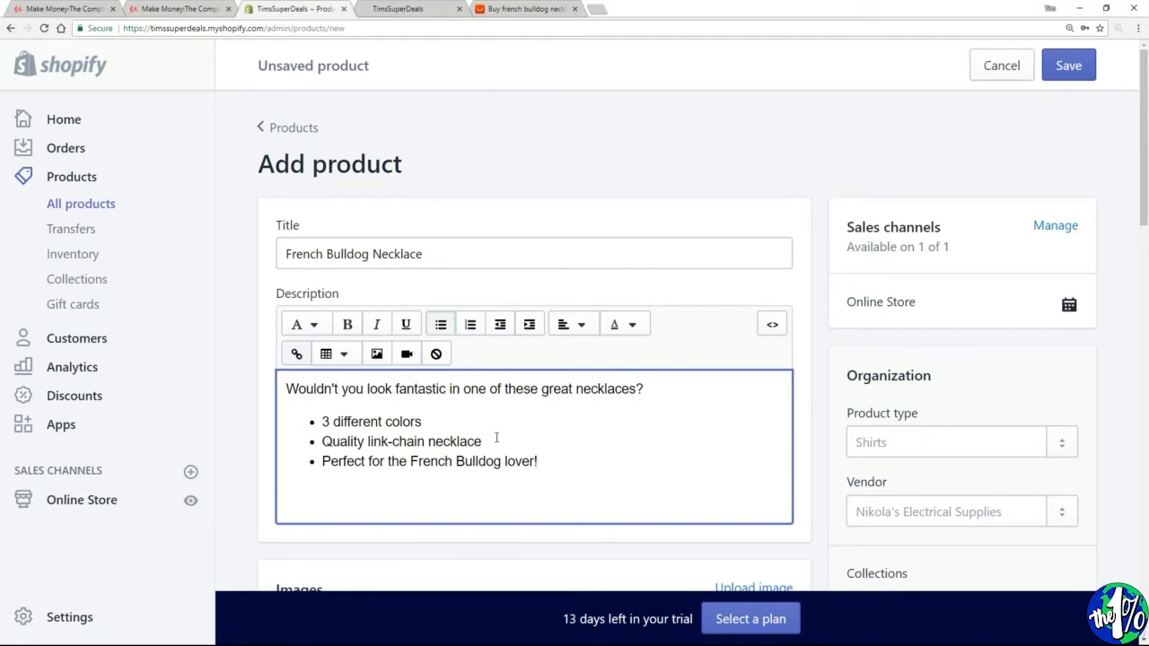
- Upload the three French bulldog necklace pictures from the Images folder to the product
scroll(580, 413, "down", 4)
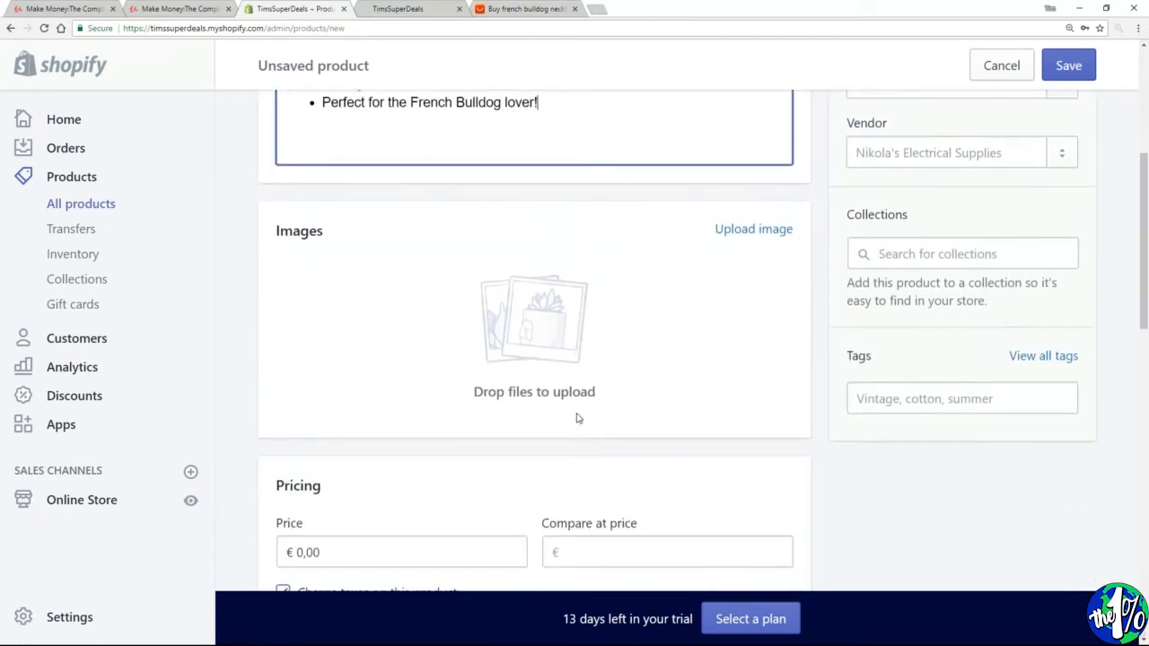
left_click(750, 231)
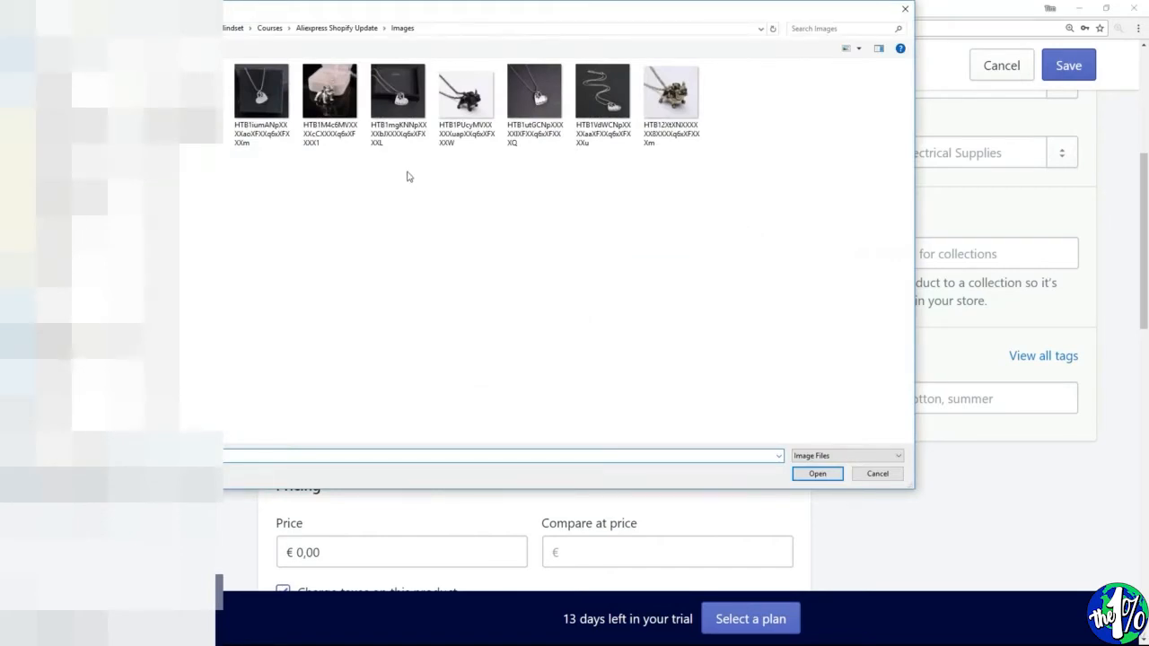
left_click(326, 113)
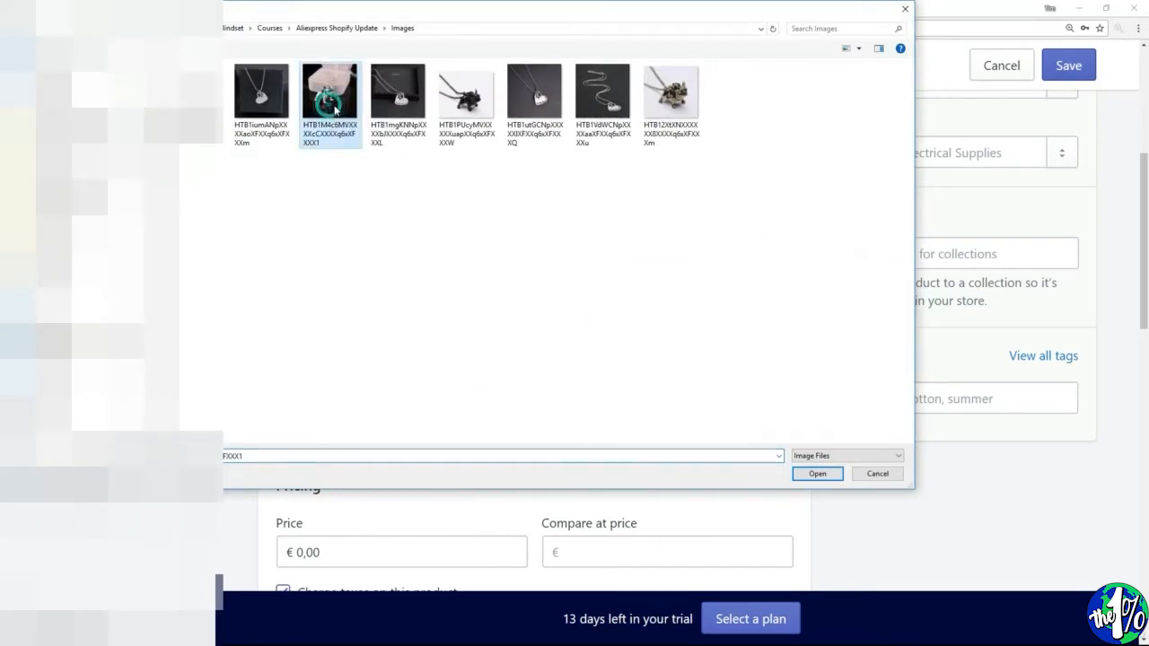
left_click(463, 116, "ctrl")
left_click(676, 115, "ctrl")
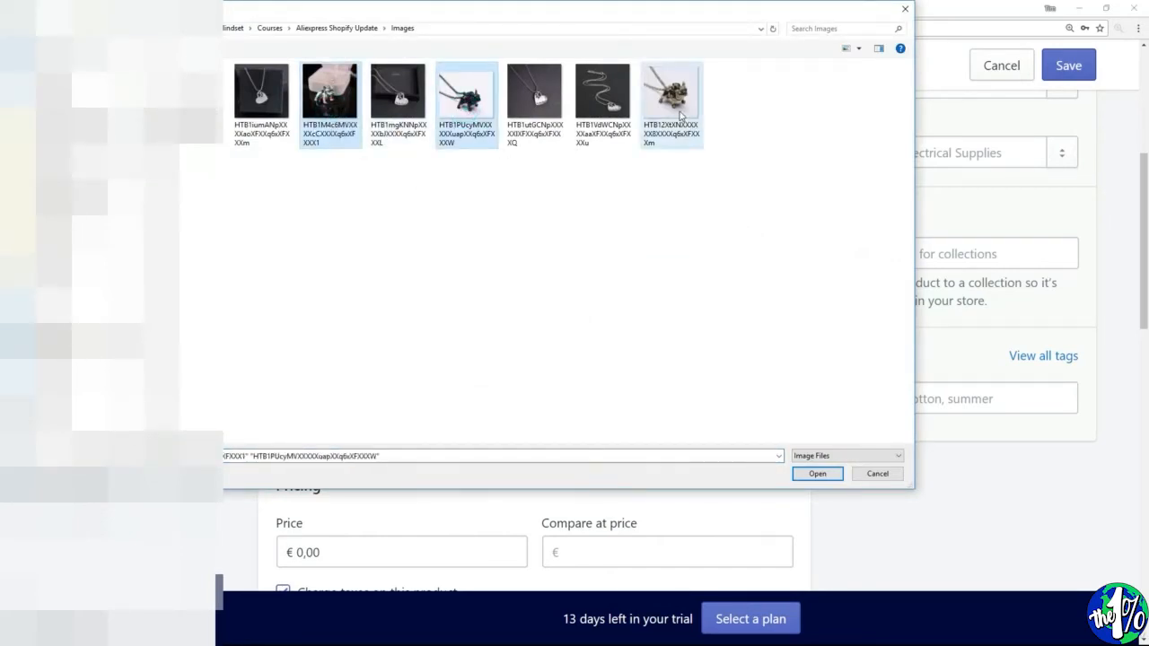
left_click(816, 473)
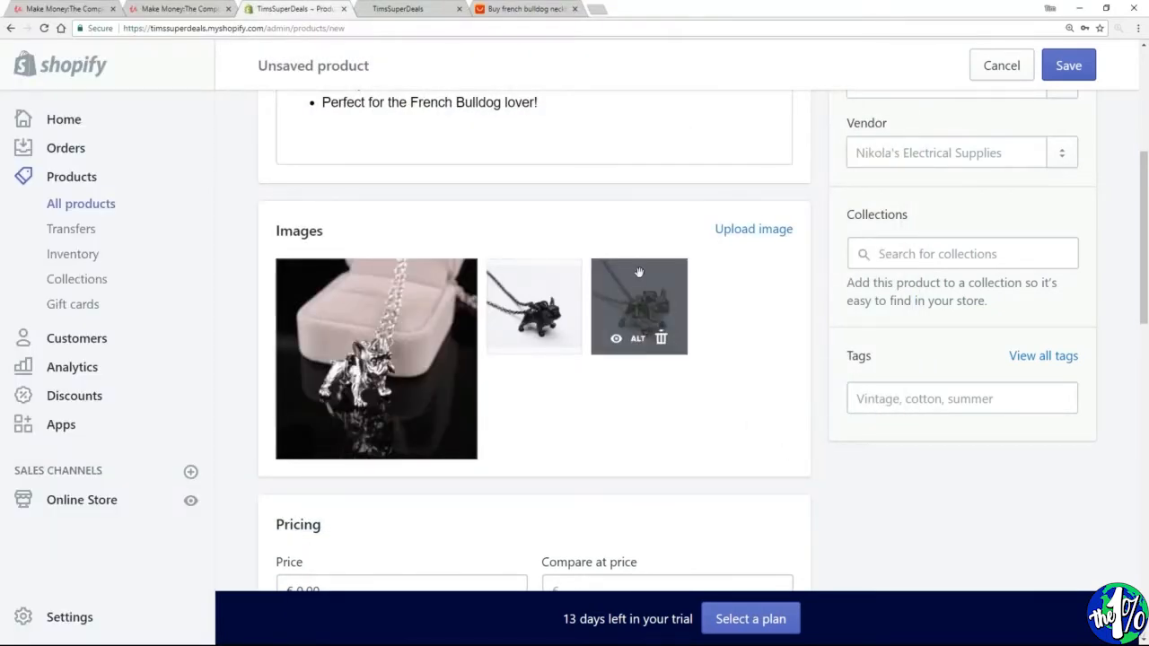
- Add a variant option to the French bulldog necklace and name it Color
scroll(646, 287, "down", 3)
scroll(648, 286, "down", 4)
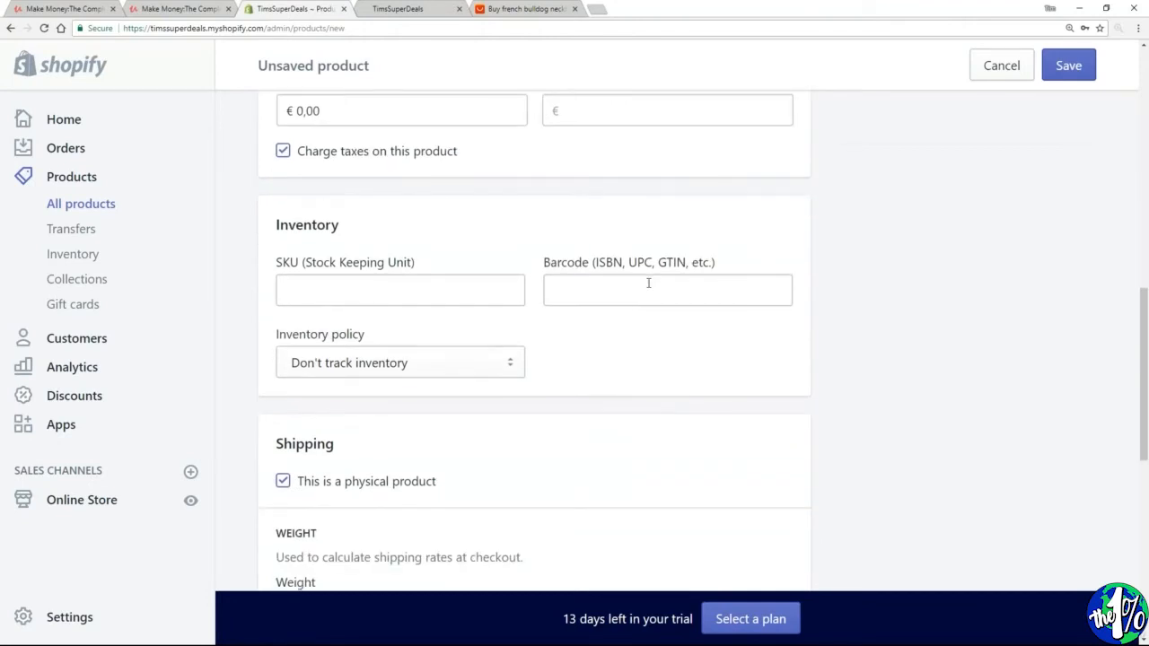
scroll(648, 290, "down", 5)
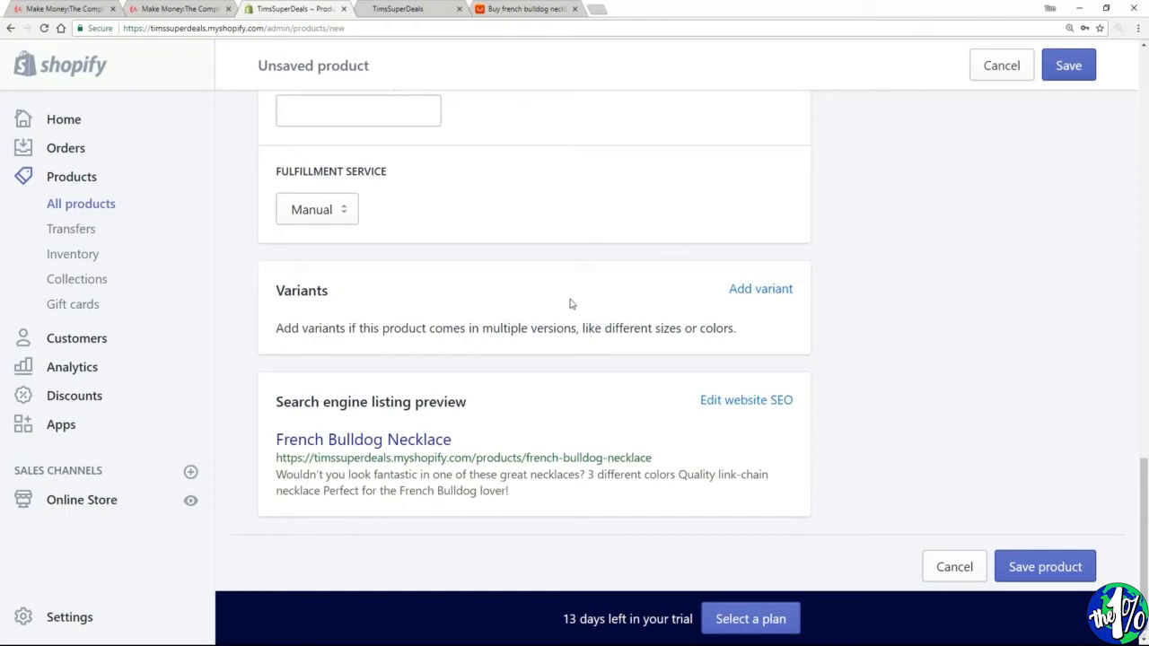
left_click(756, 288)
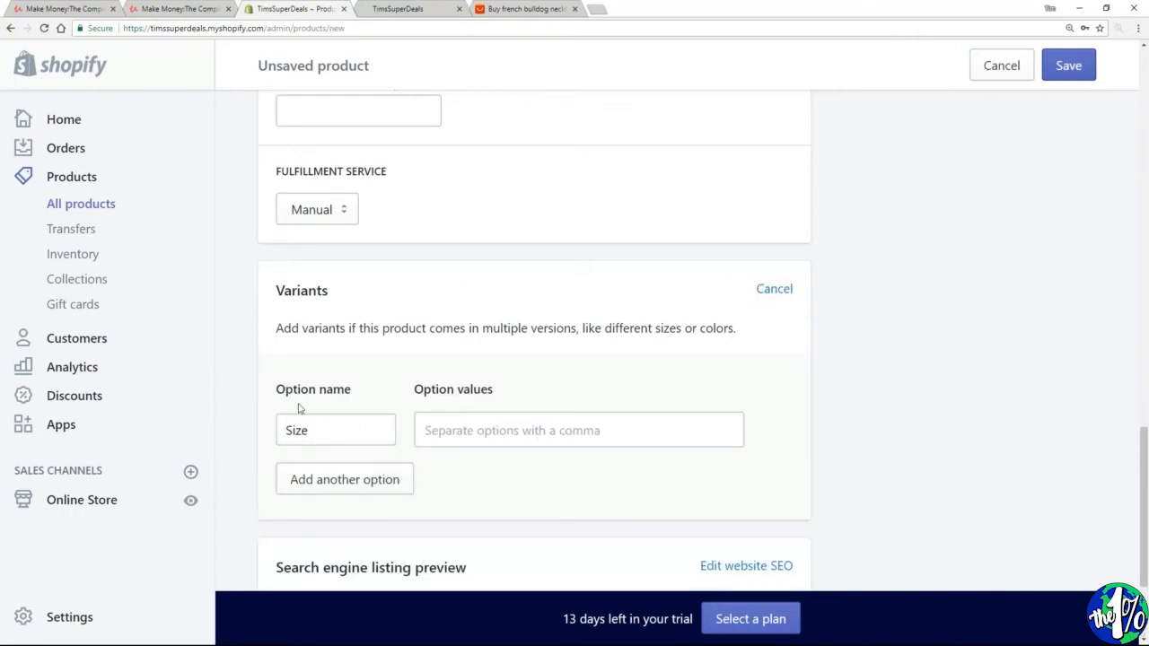
left_click(324, 434)
type("Color")
- Enter Black, Silver and Gold as the values of the Color option
type("Bl")
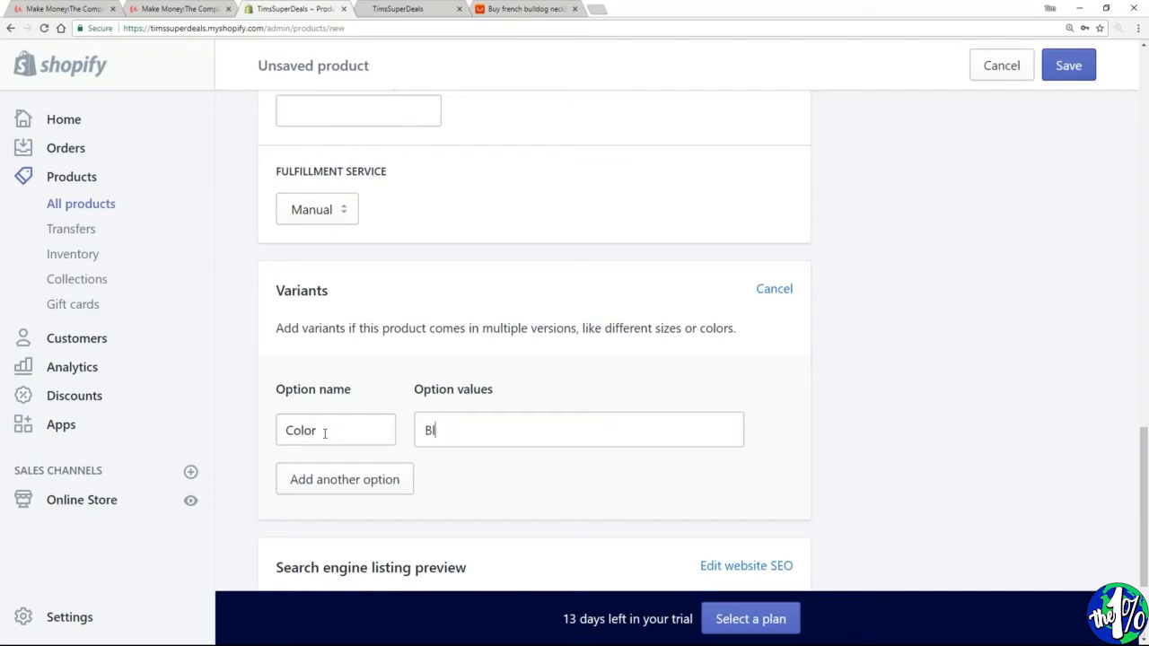
type("ack")
key("Return")
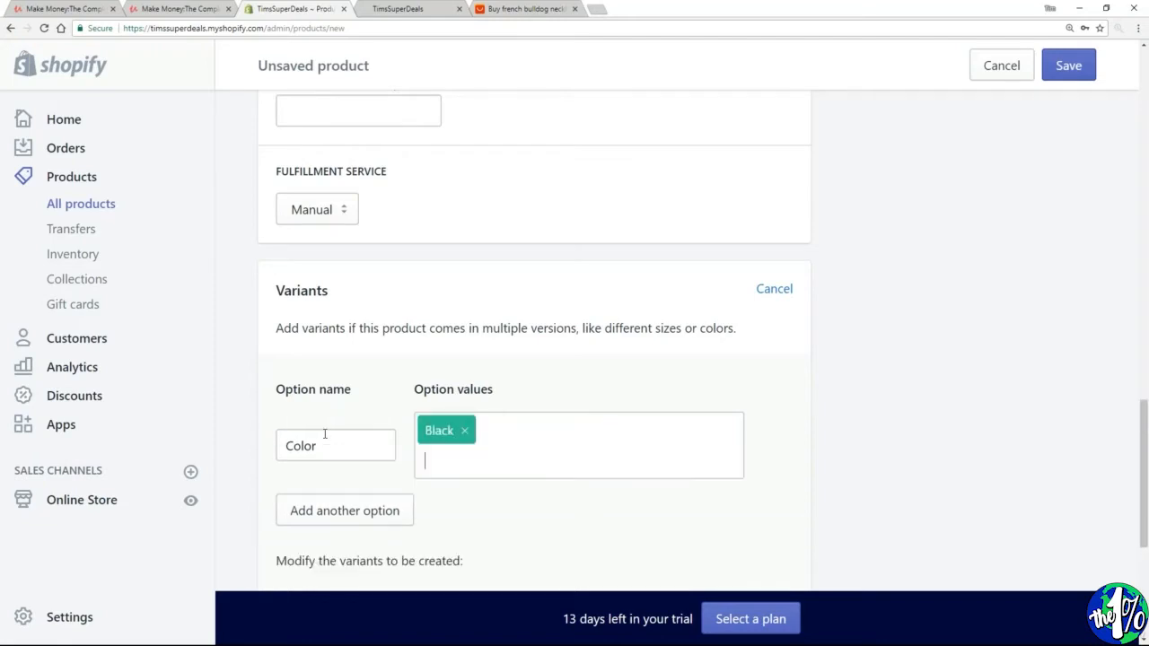
type("Silver")
key("Return")
type("Gol")
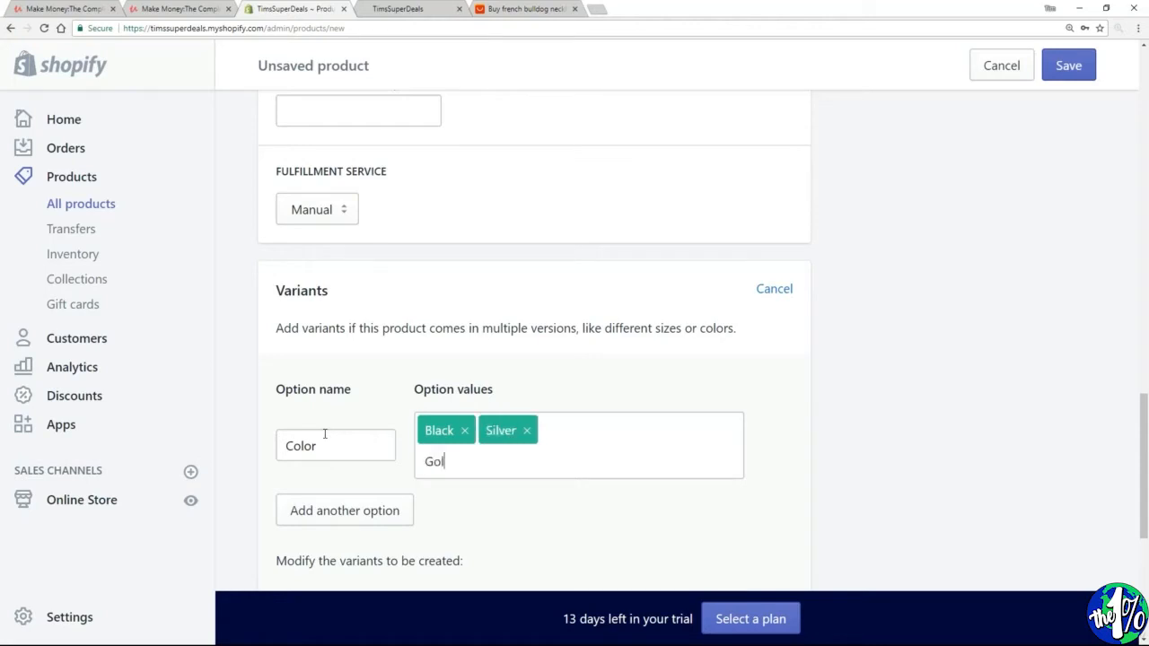
type("d")
key("Return")
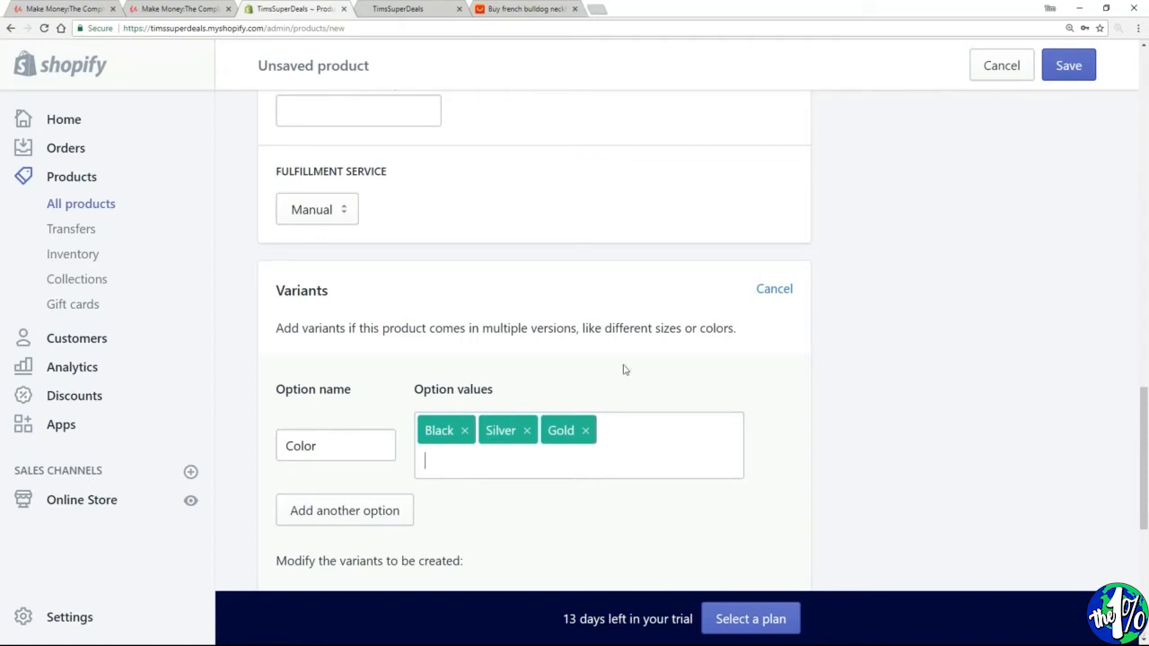
- Save the French bulldog necklace product and assign the matching necklace picture to each of the Black, Silver and Gold variants
left_click(1080, 72)
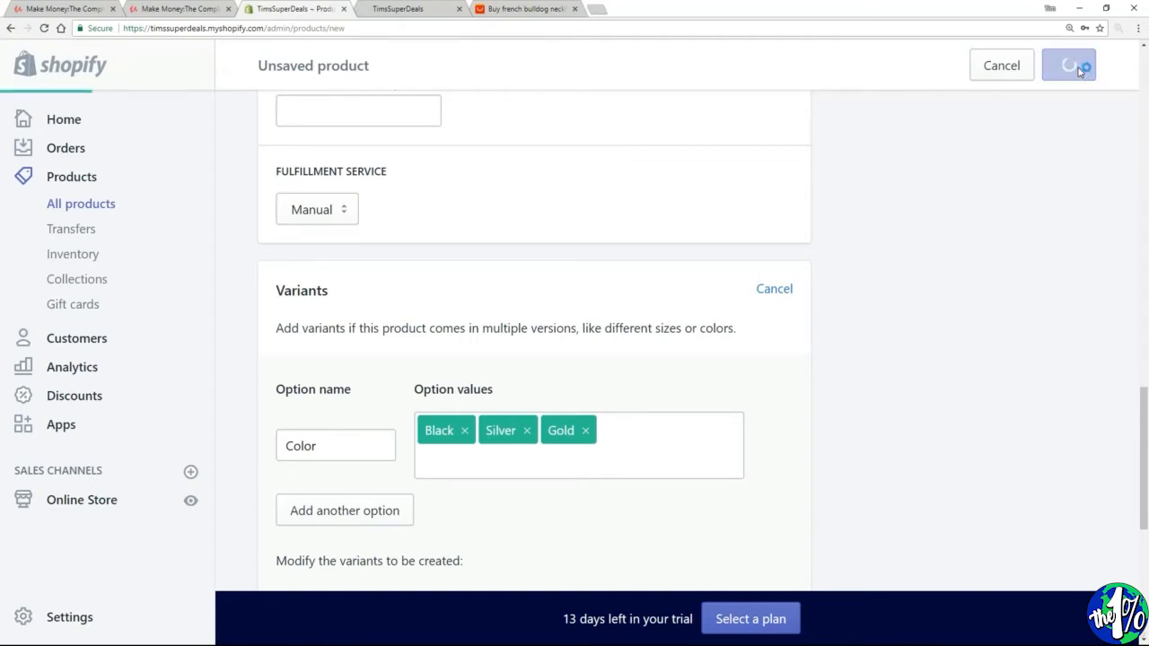
scroll(1123, 222, "down", 2)
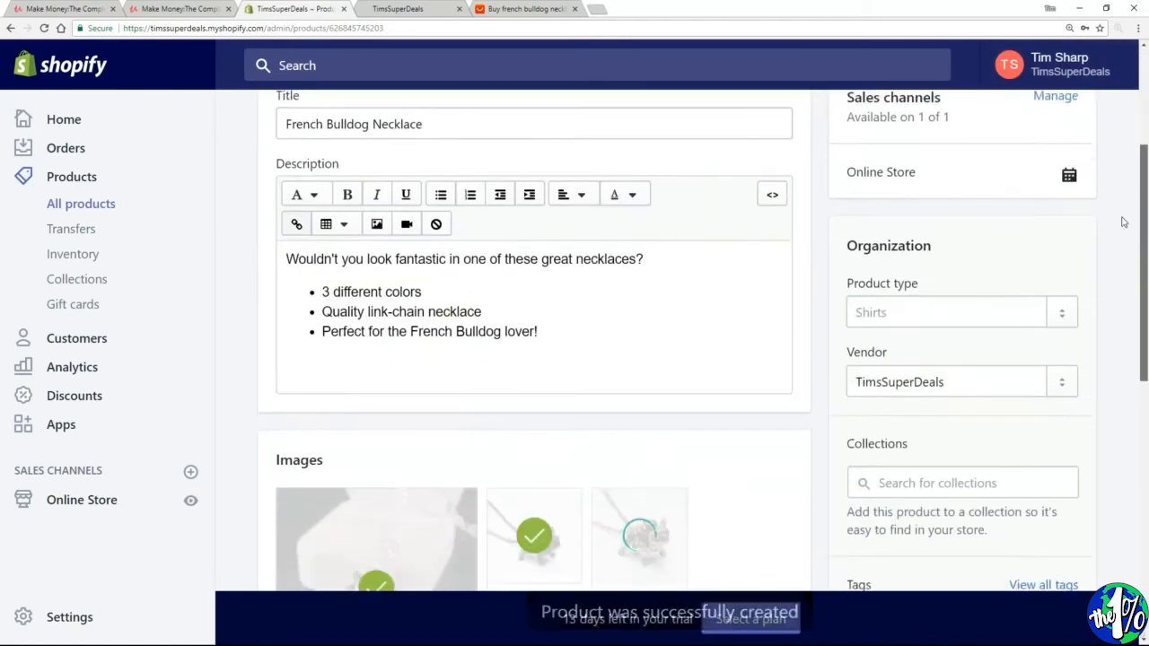
scroll(1118, 287, "down", 5)
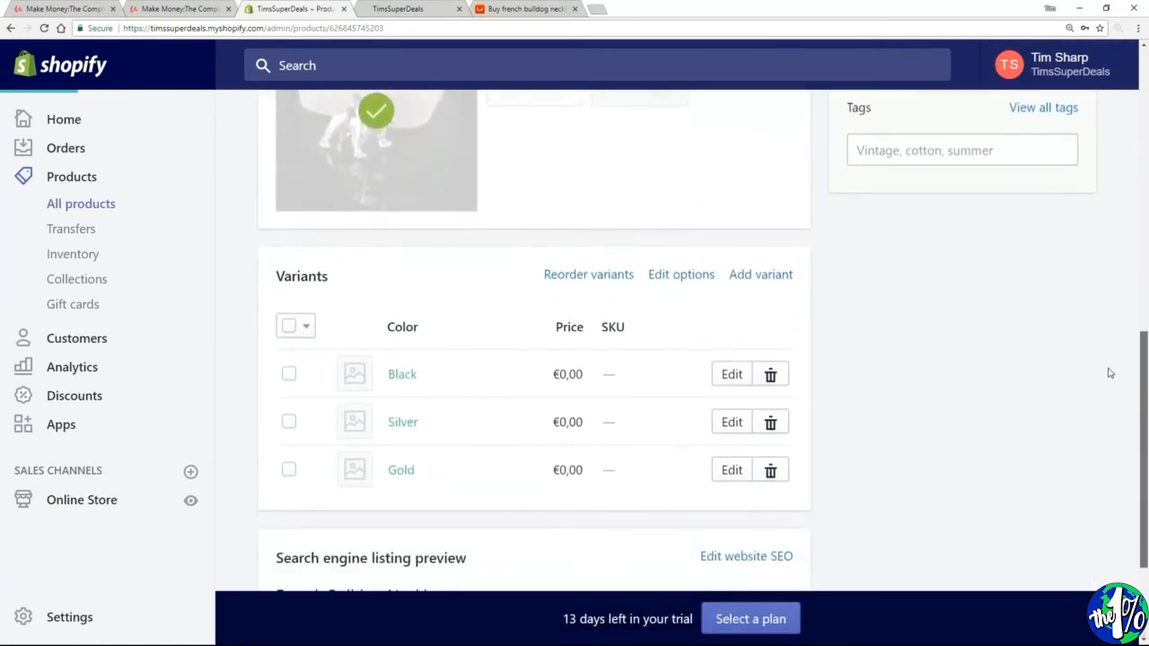
scroll(1110, 373, "down", 1)
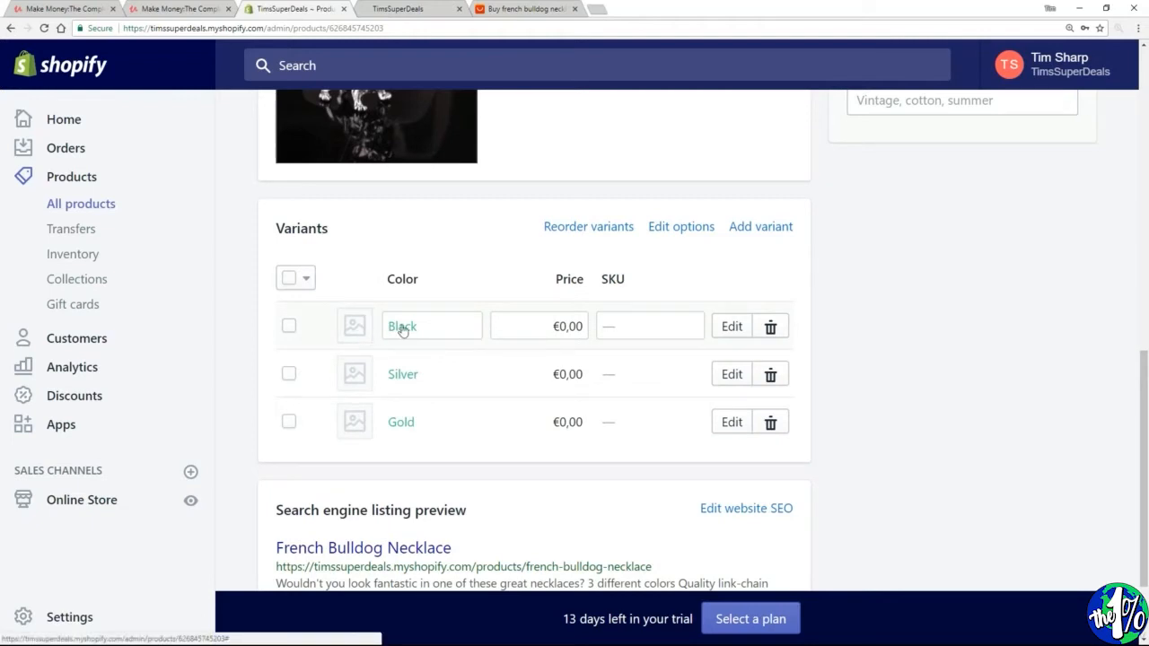
left_click(354, 332)
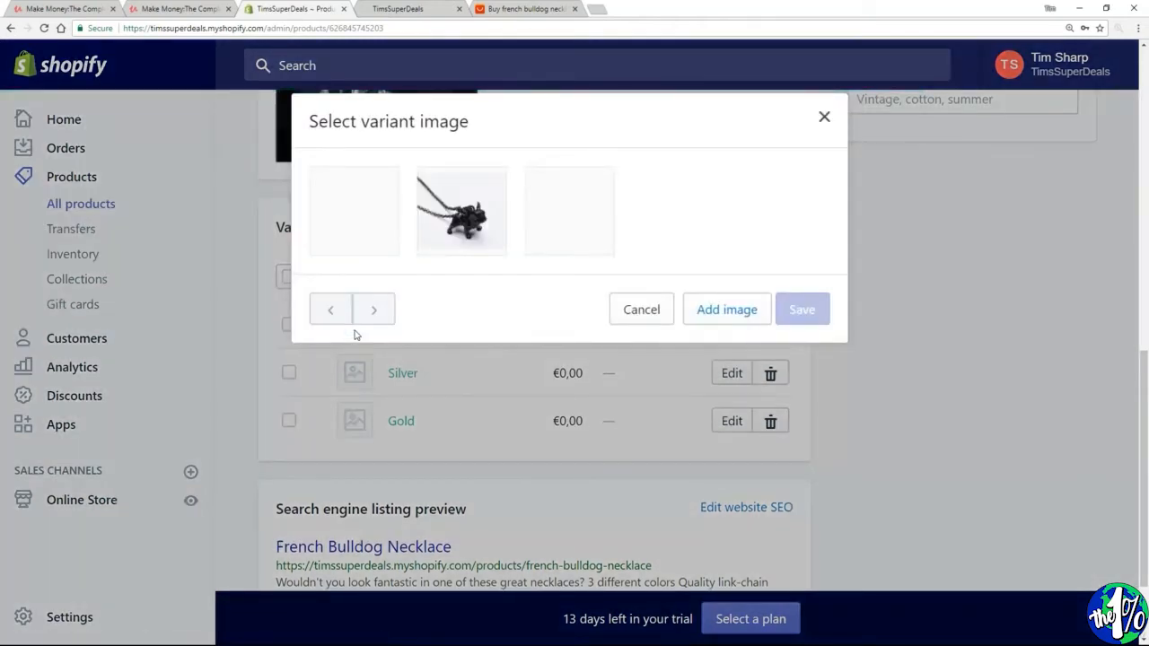
left_click(457, 217)
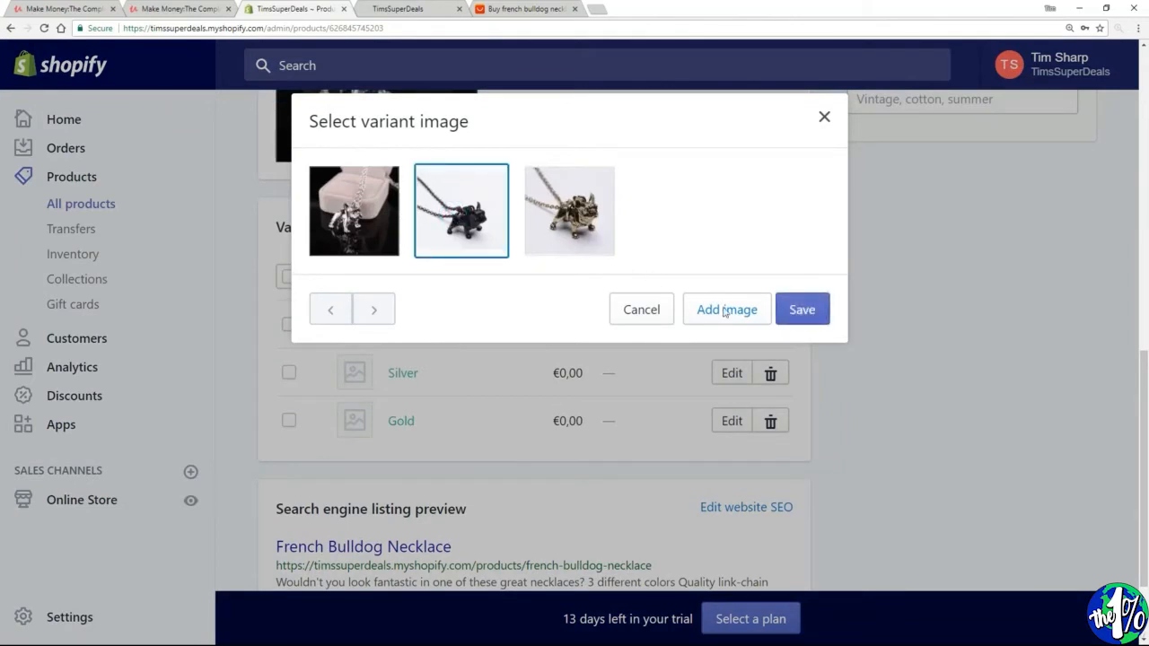
left_click(805, 311)
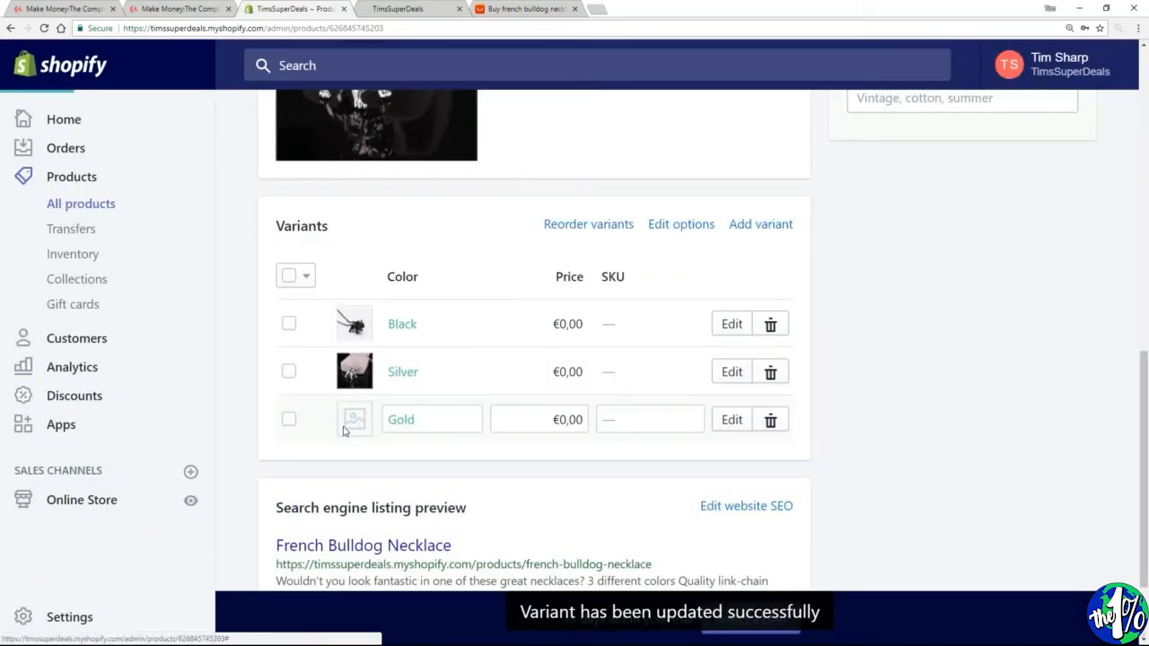
left_click(348, 420)
left_click(590, 249)
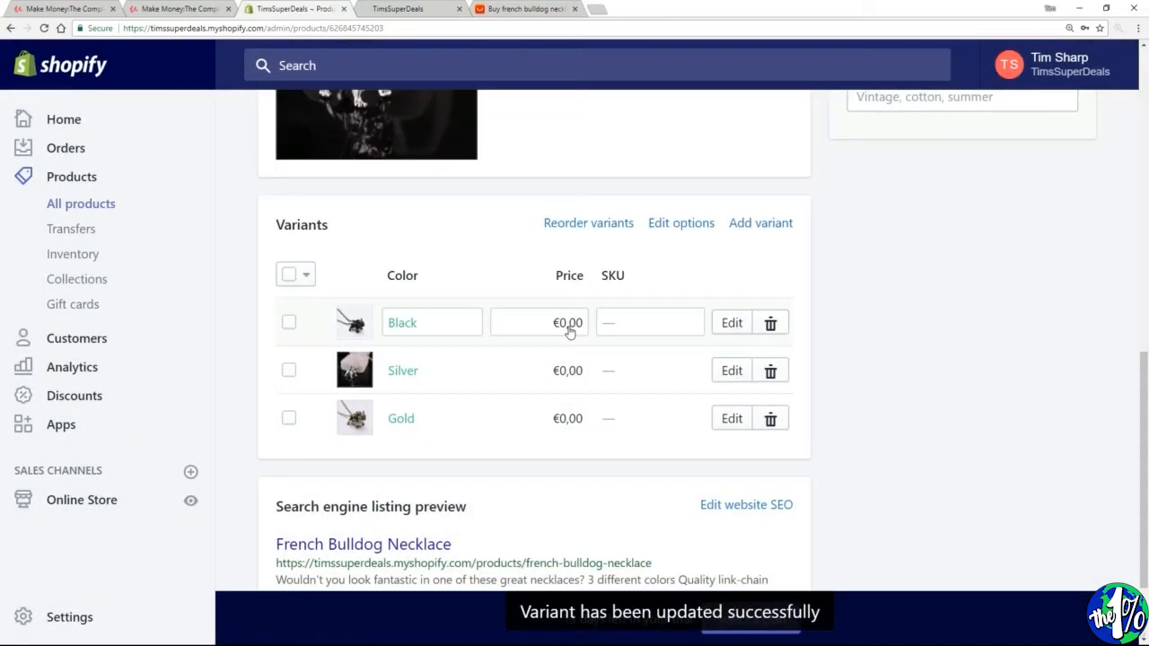
- Set the variant prices to €20 for Black, €23 for Silver and €25 for Gold, and save the product
left_click(568, 329)
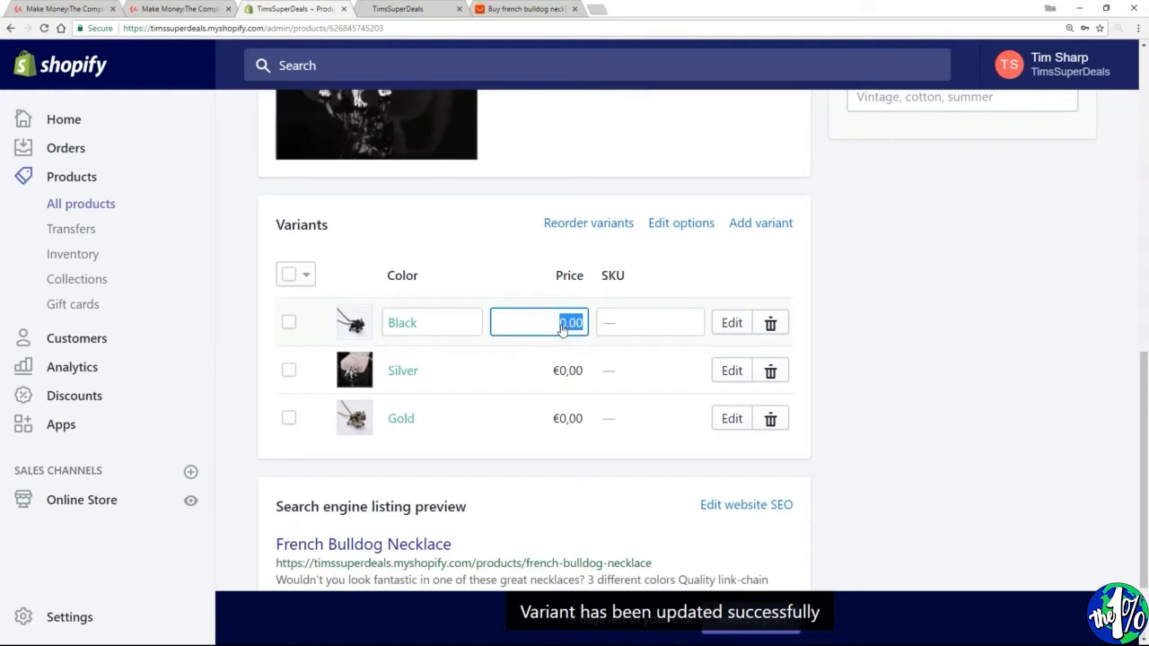
type("20")
key("Tab")
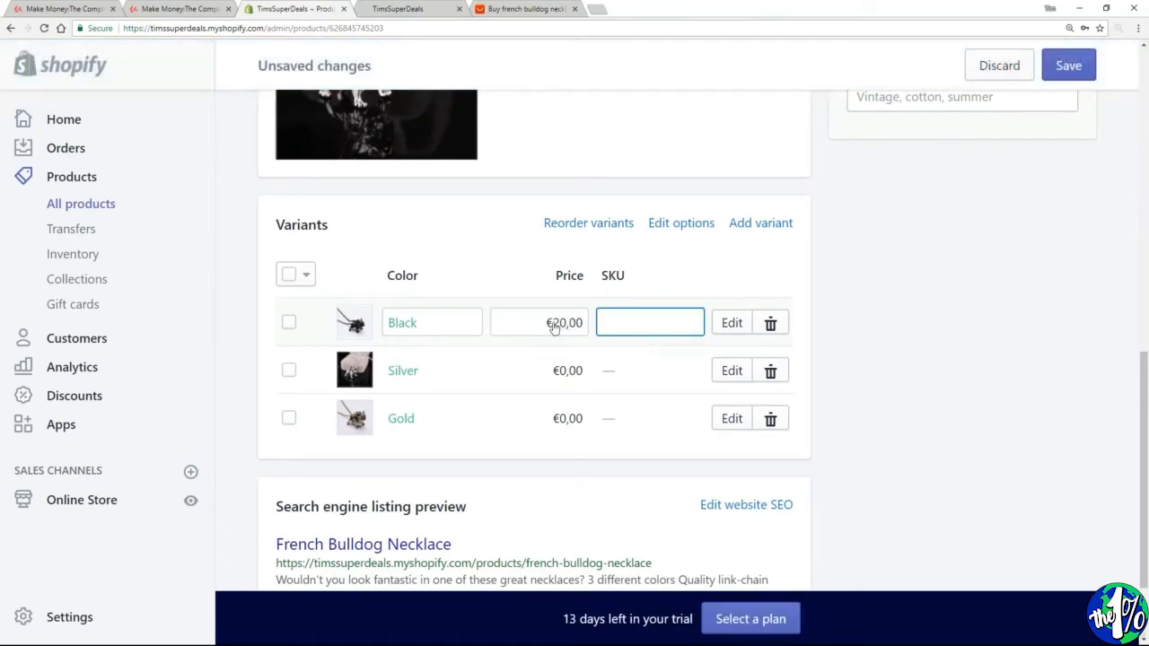
left_click(549, 375)
type("23")
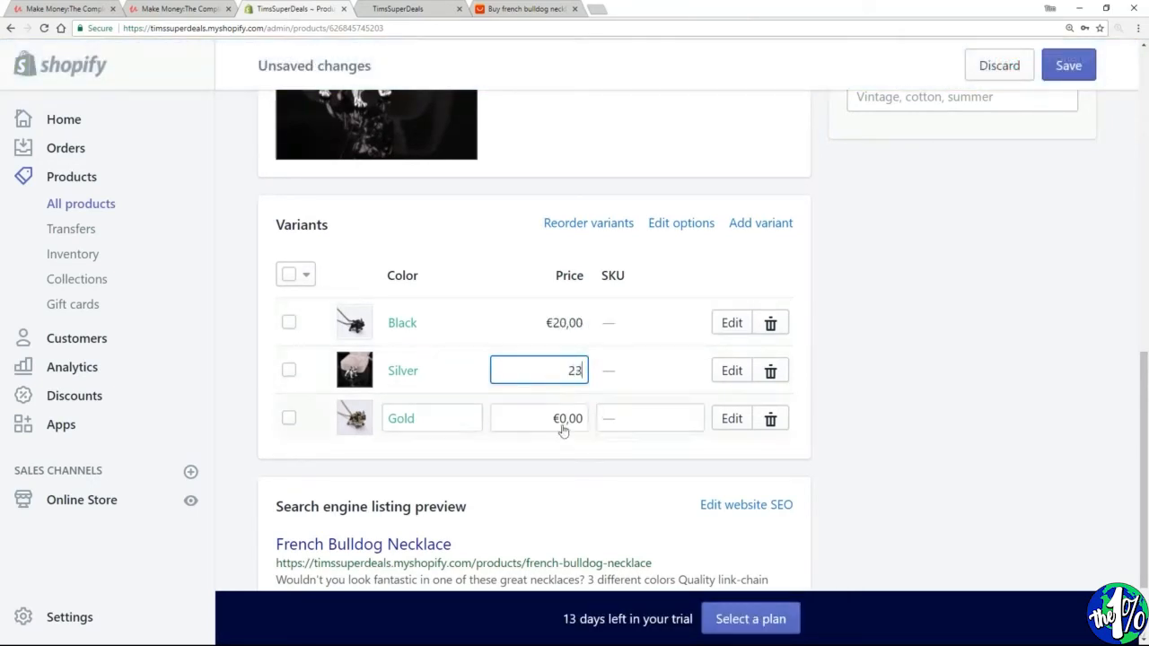
left_click(564, 428)
type("25")
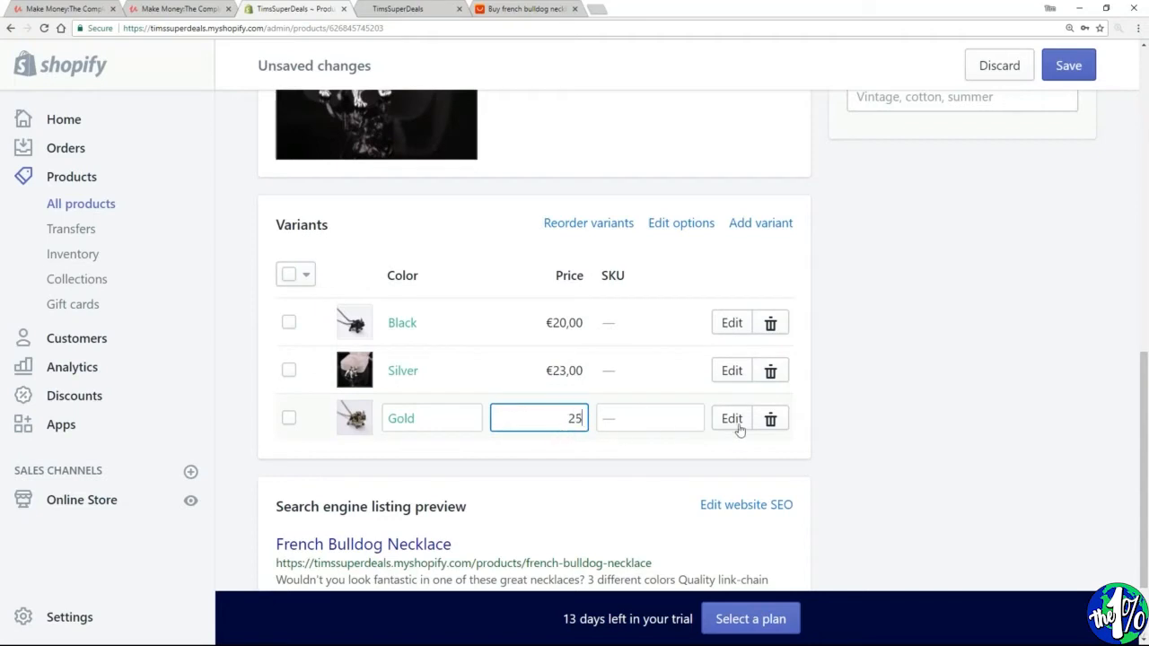
left_click(620, 426)
left_click(864, 422)
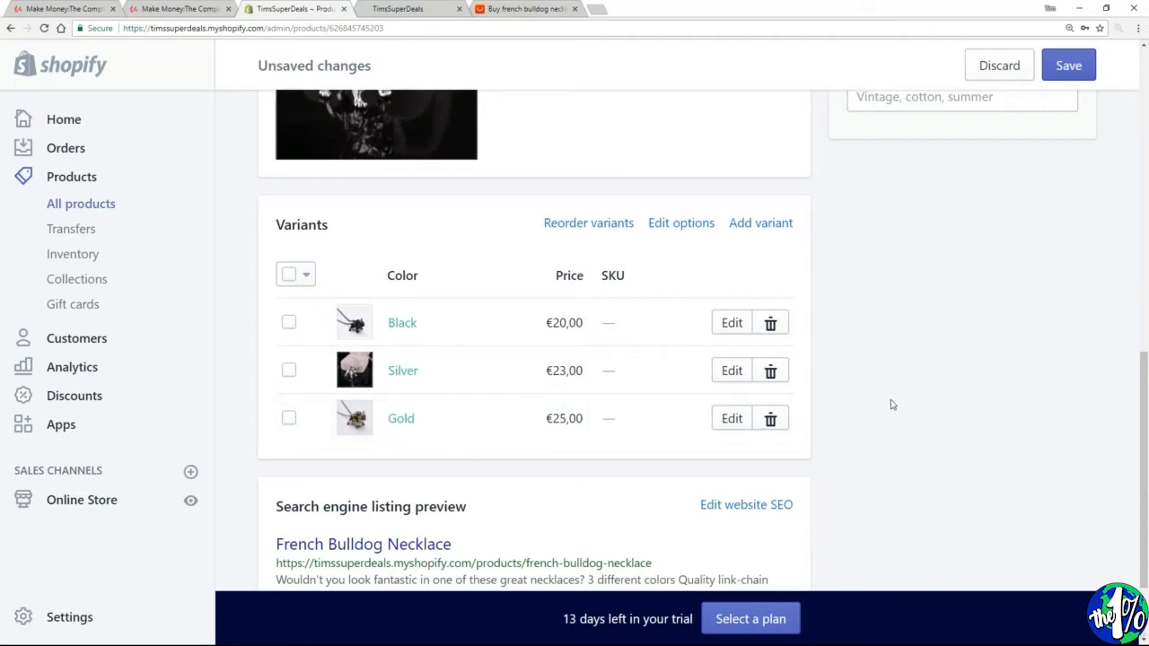
scroll(892, 407, "down", 1)
scroll(891, 407, "down", 1)
left_click(1061, 68)
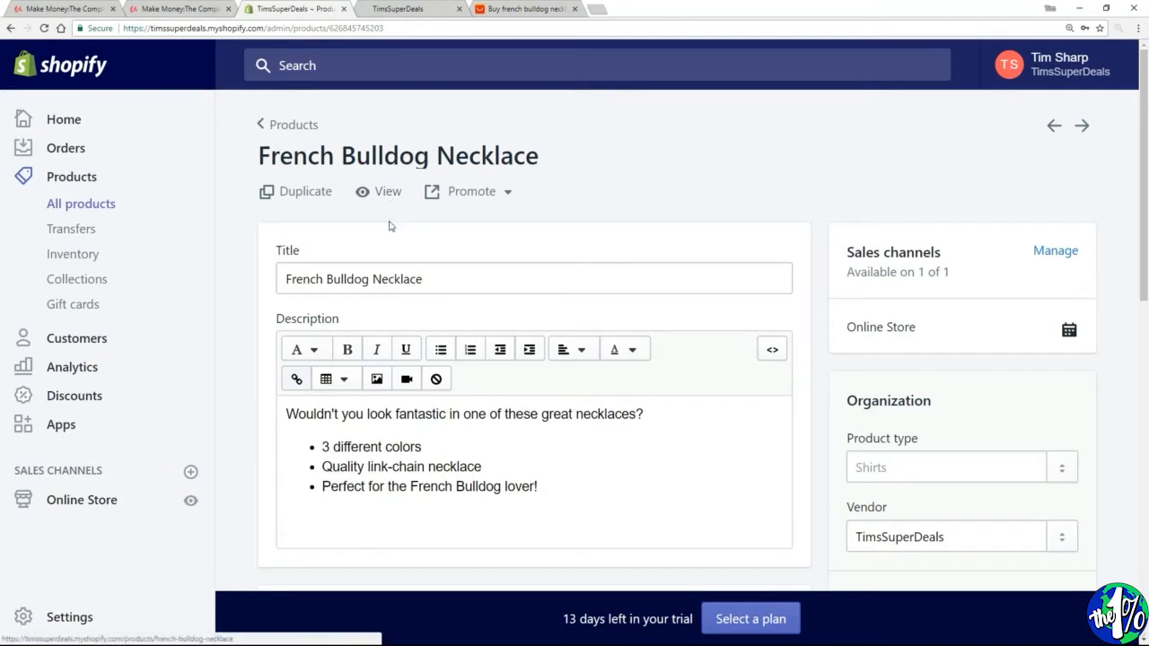
- View the French Bulldog Necklace in the online store and check the picture and price of the Silver and Gold colors
left_click(388, 193)
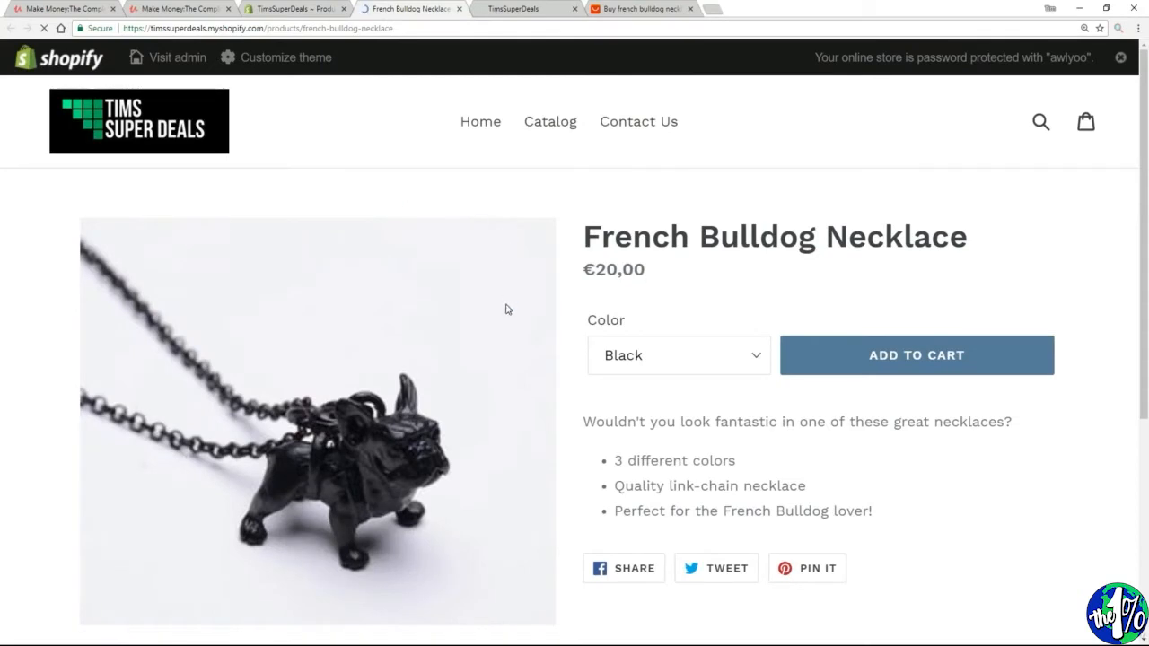
scroll(507, 308, "down", 2)
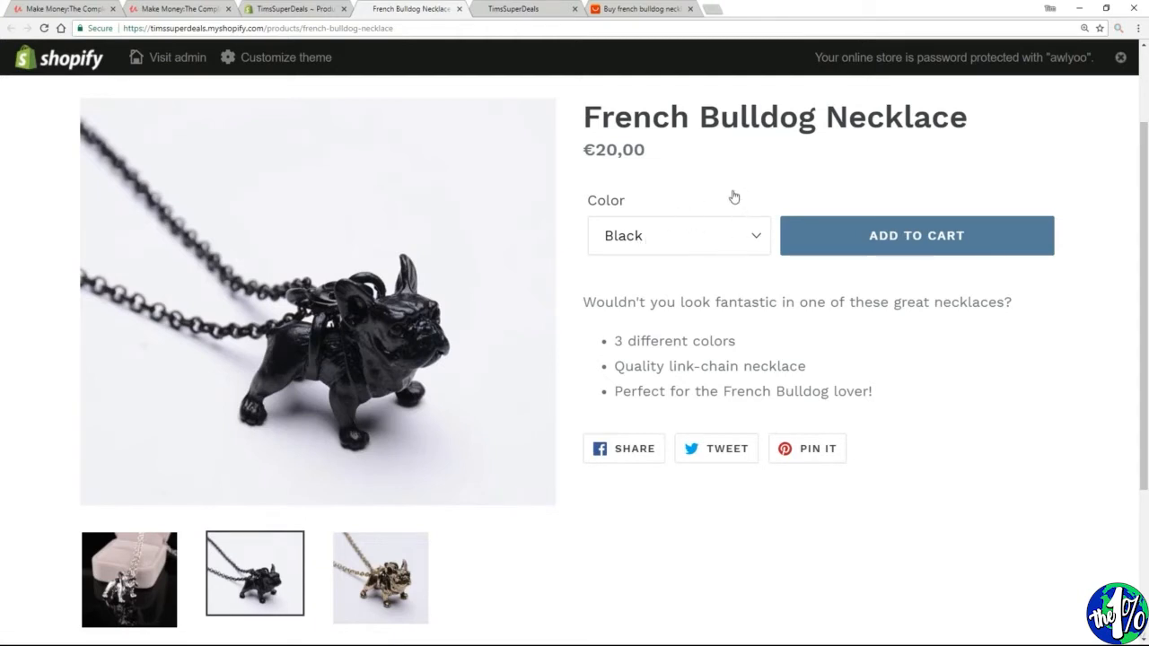
left_click(755, 238)
left_click(640, 285)
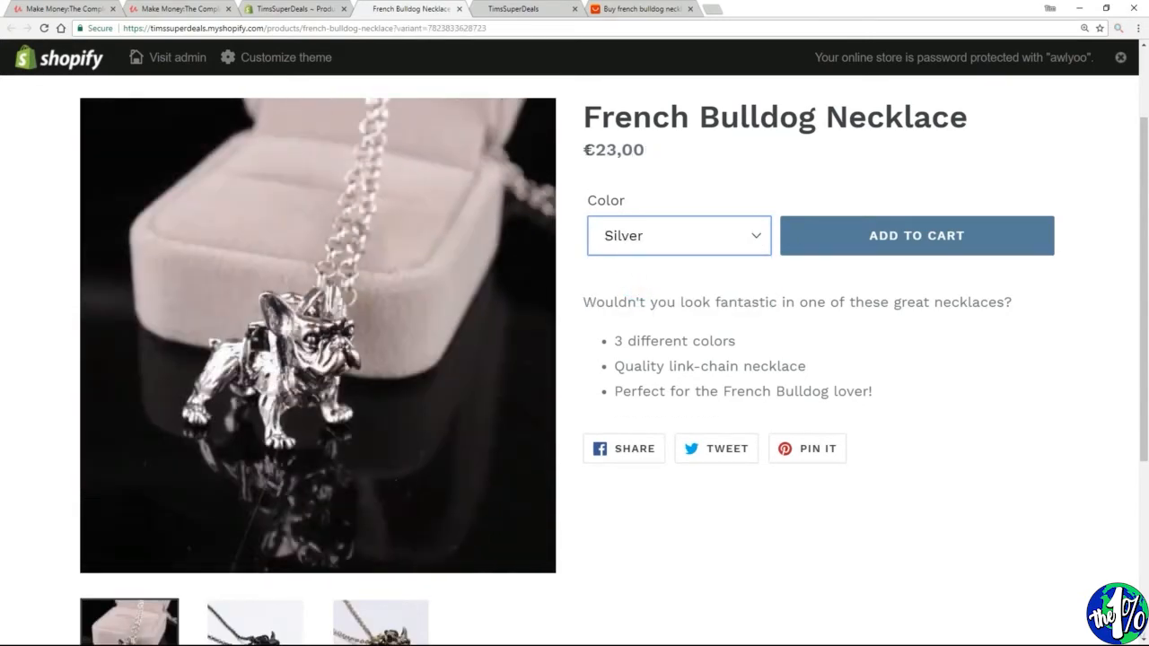
double_click(654, 151)
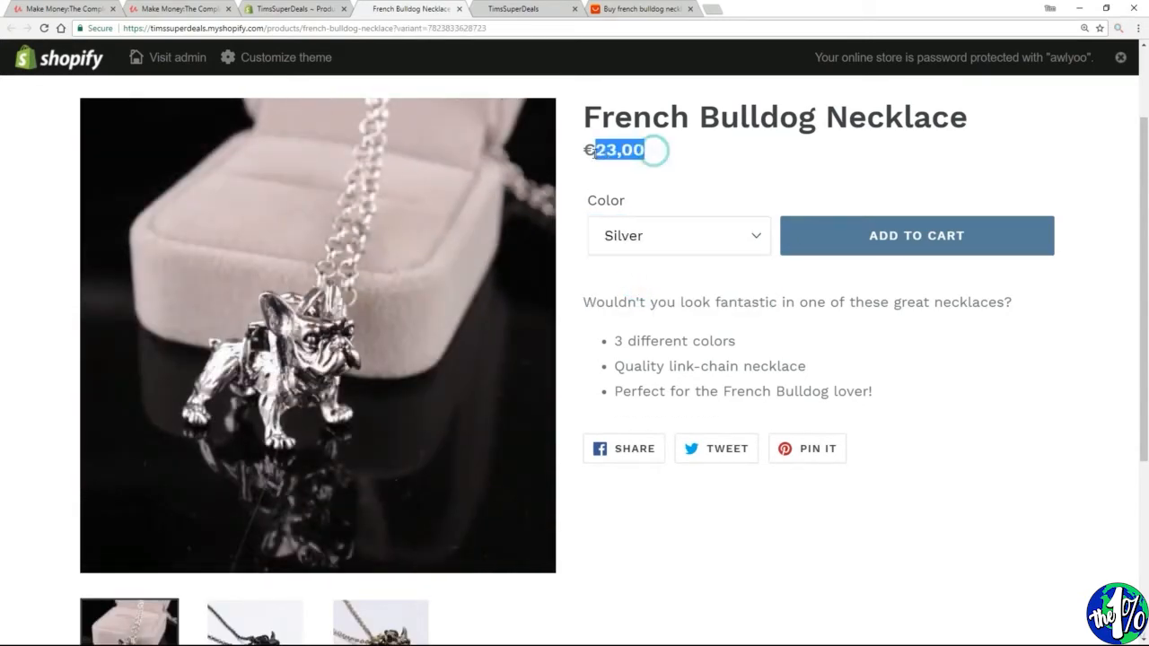
left_click(757, 238)
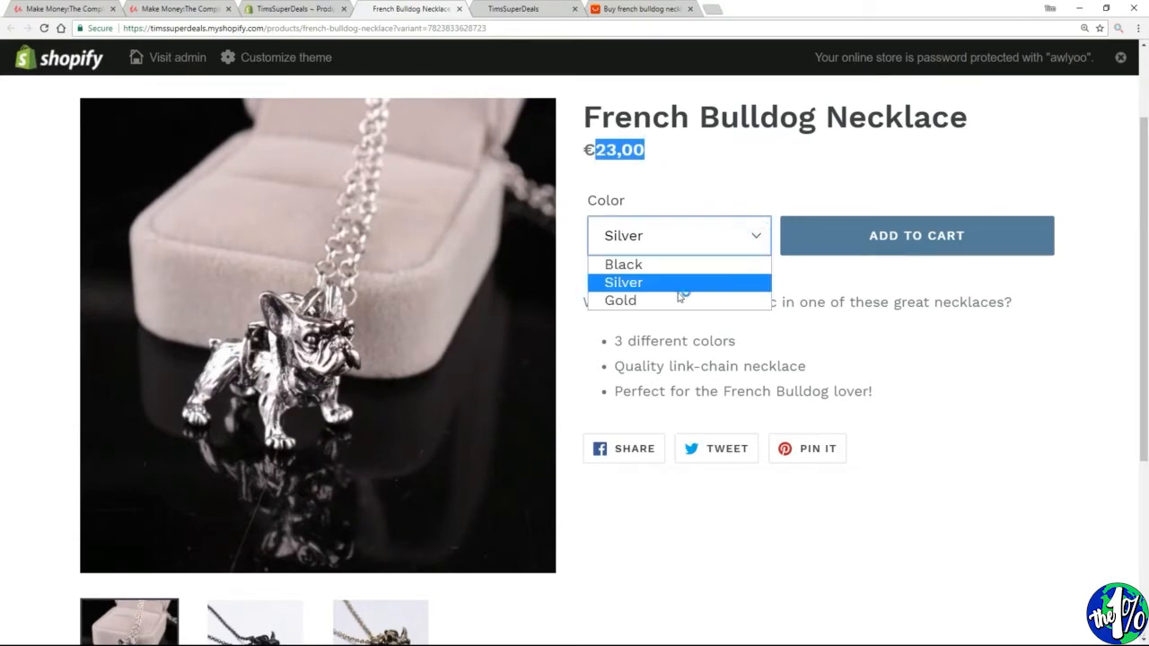
left_click(635, 299)
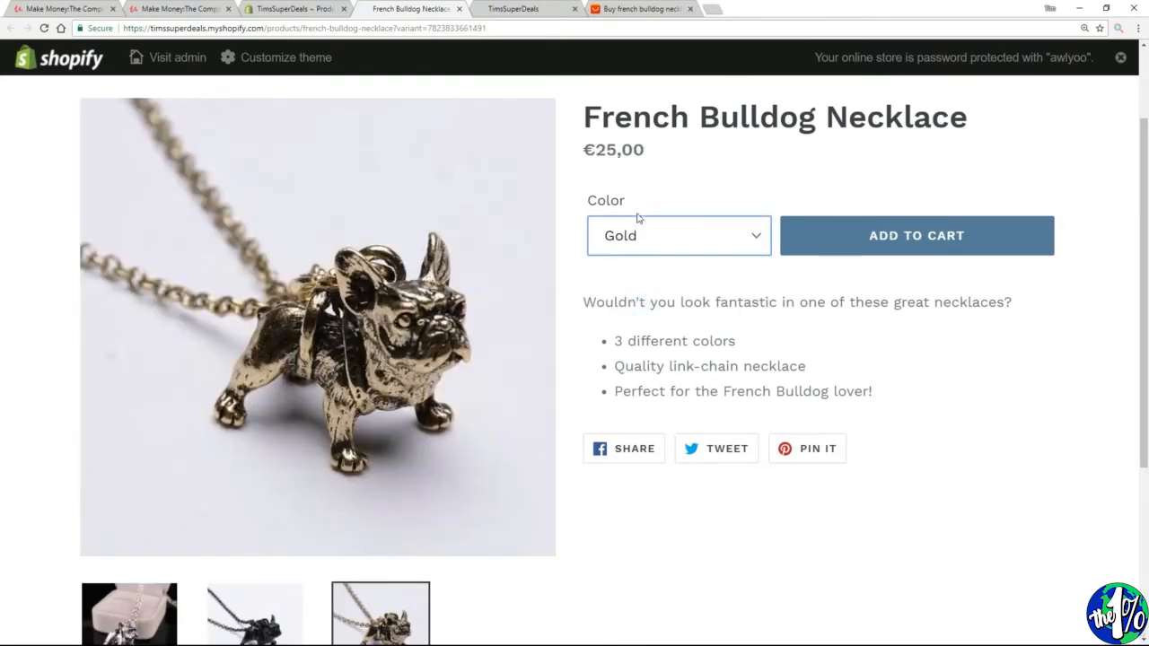
scroll(634, 448, "down", 2)
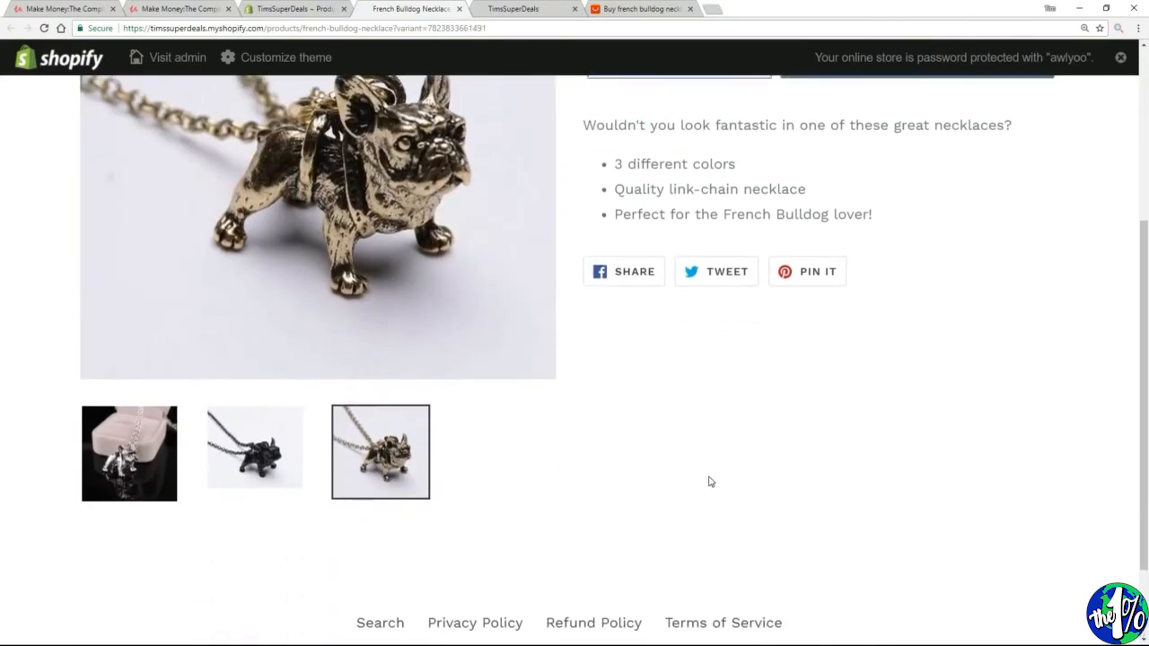
scroll(708, 480, "up", 3)
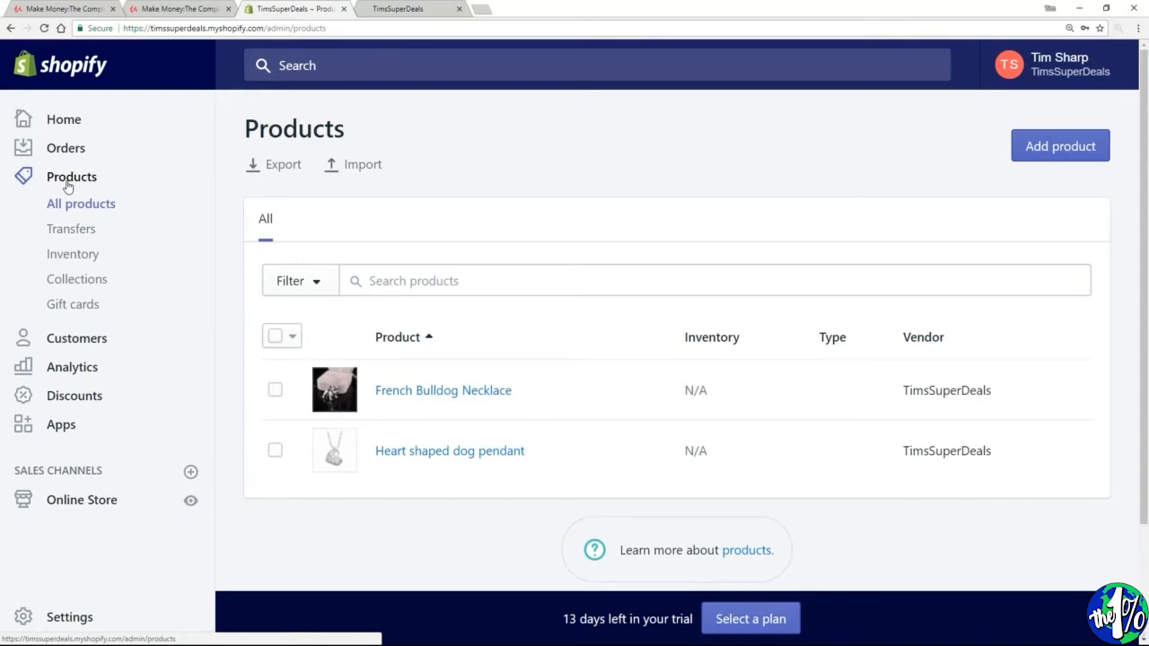
- Start a new product collection and title it Necklaces
left_click(64, 284)
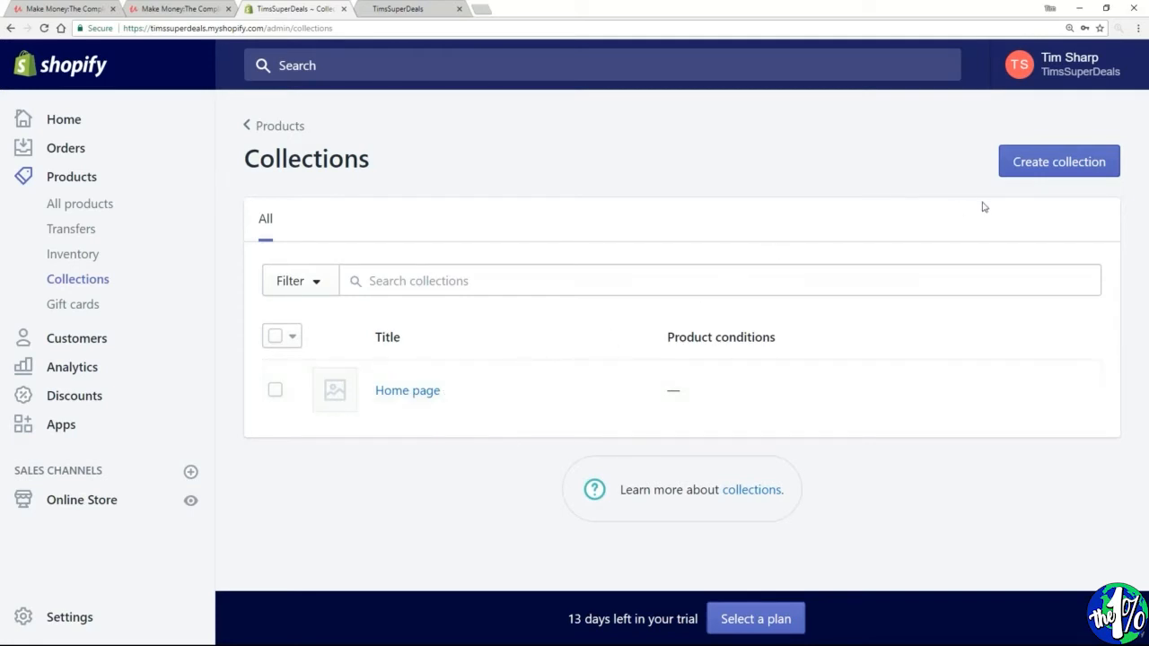
left_click(1044, 169)
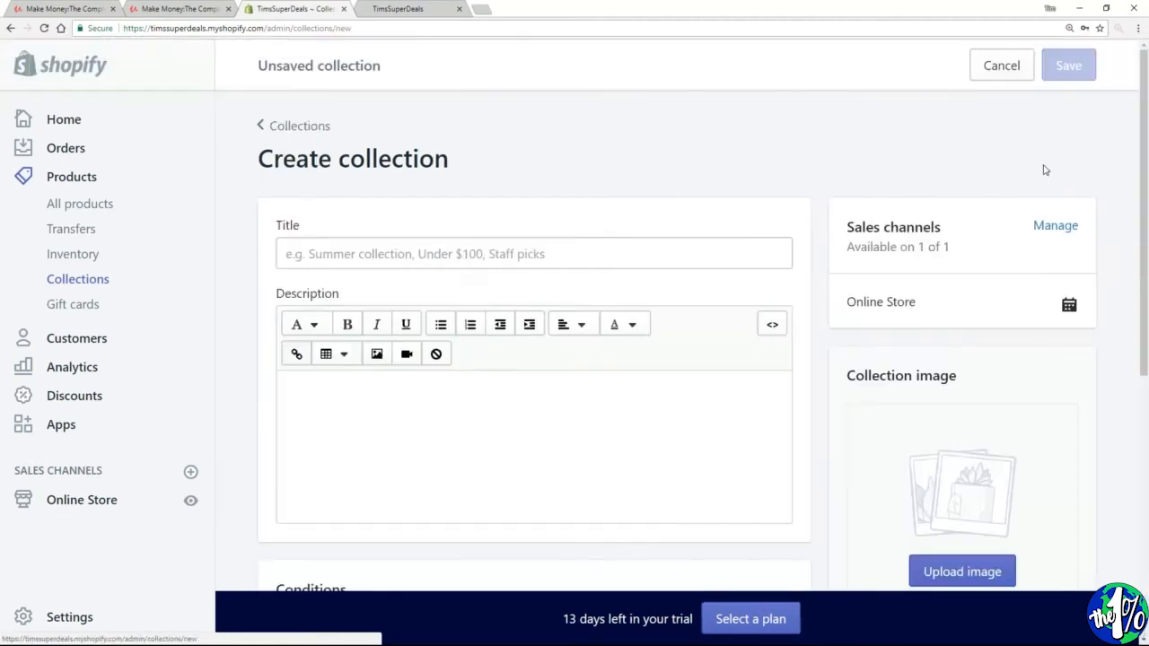
left_click(421, 253)
type("Necklaces")
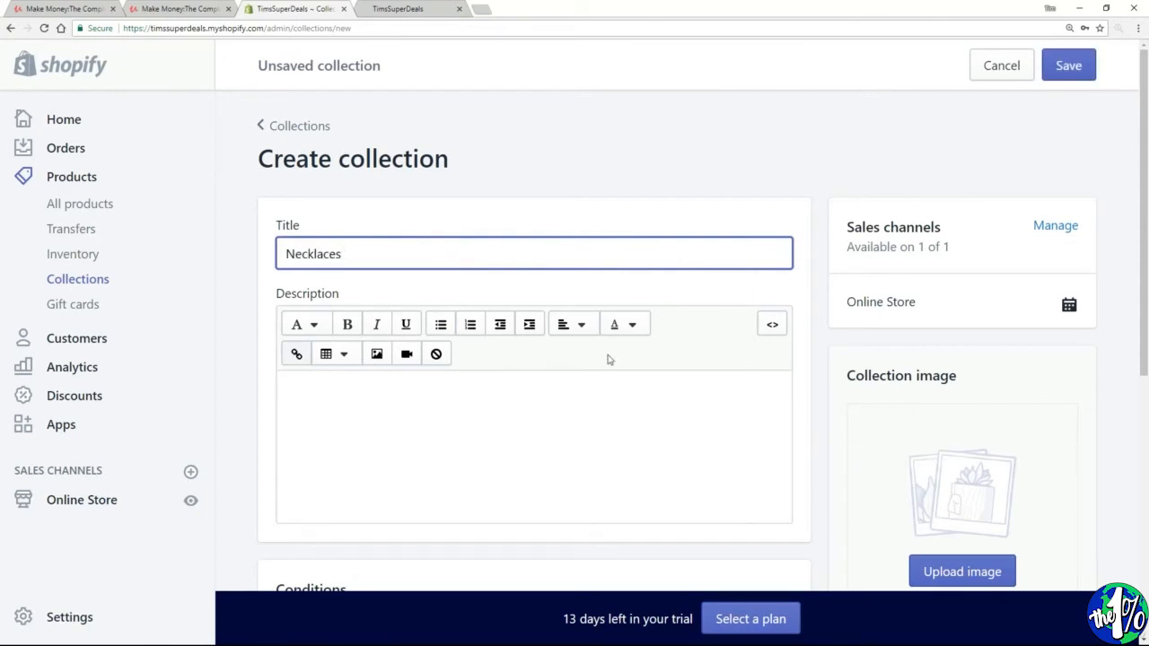
- Set the Necklaces collection to manually selected products and save it
scroll(605, 359, "down", 1)
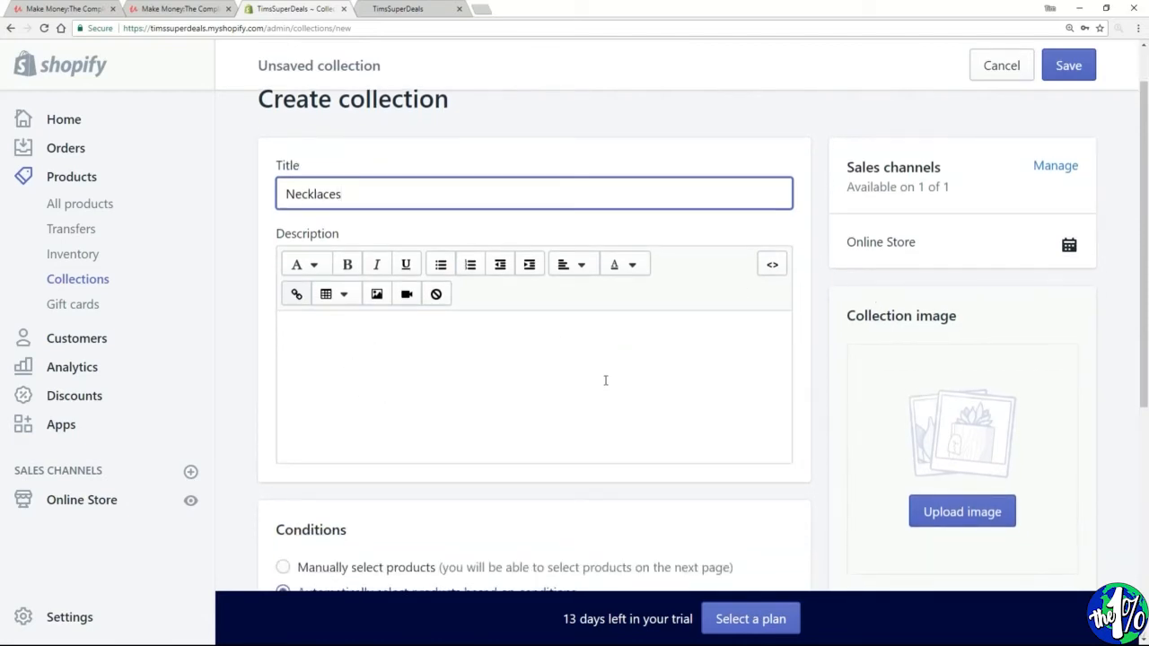
scroll(605, 380, "down", 3)
scroll(588, 393, "down", 1)
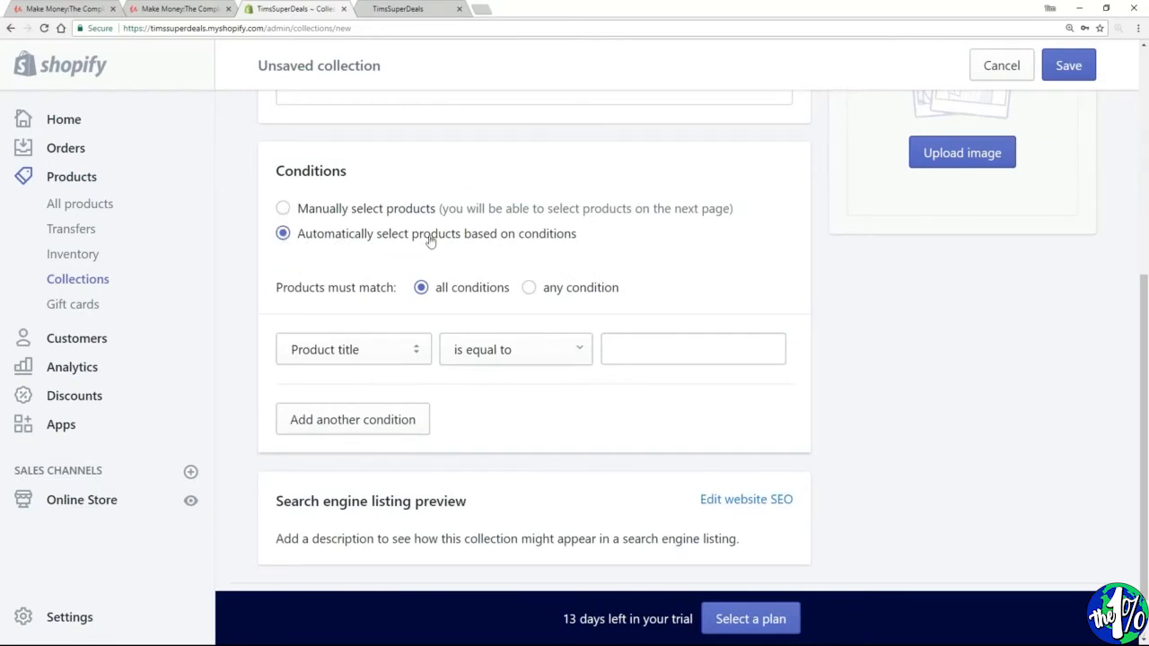
left_click(283, 209)
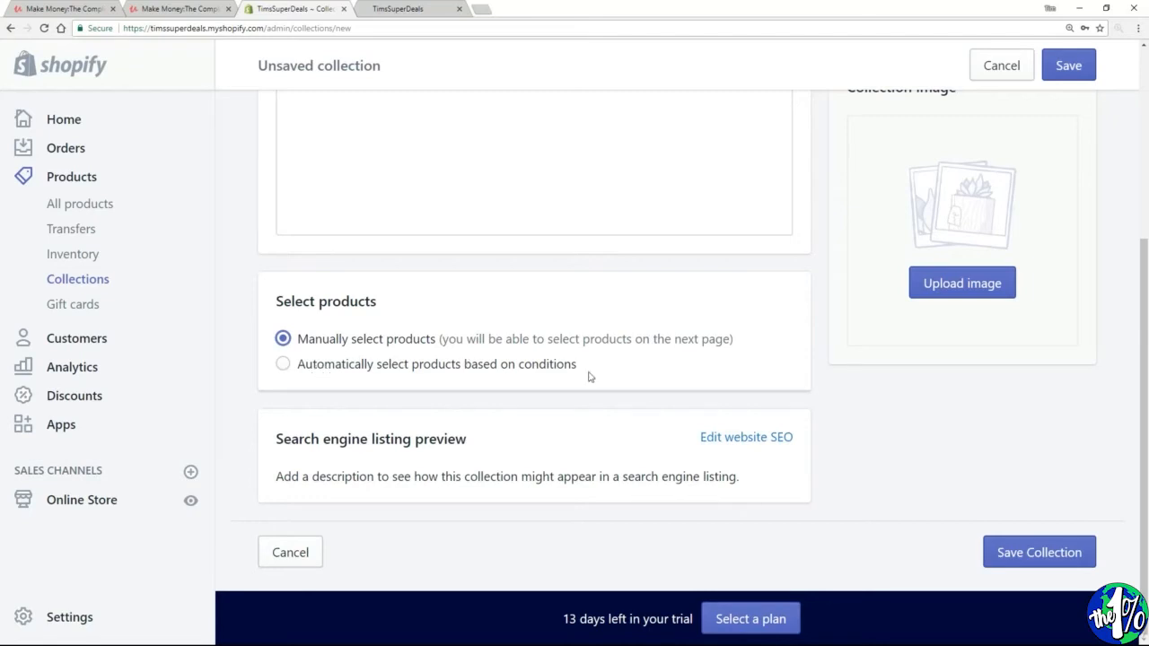
left_click(1032, 552)
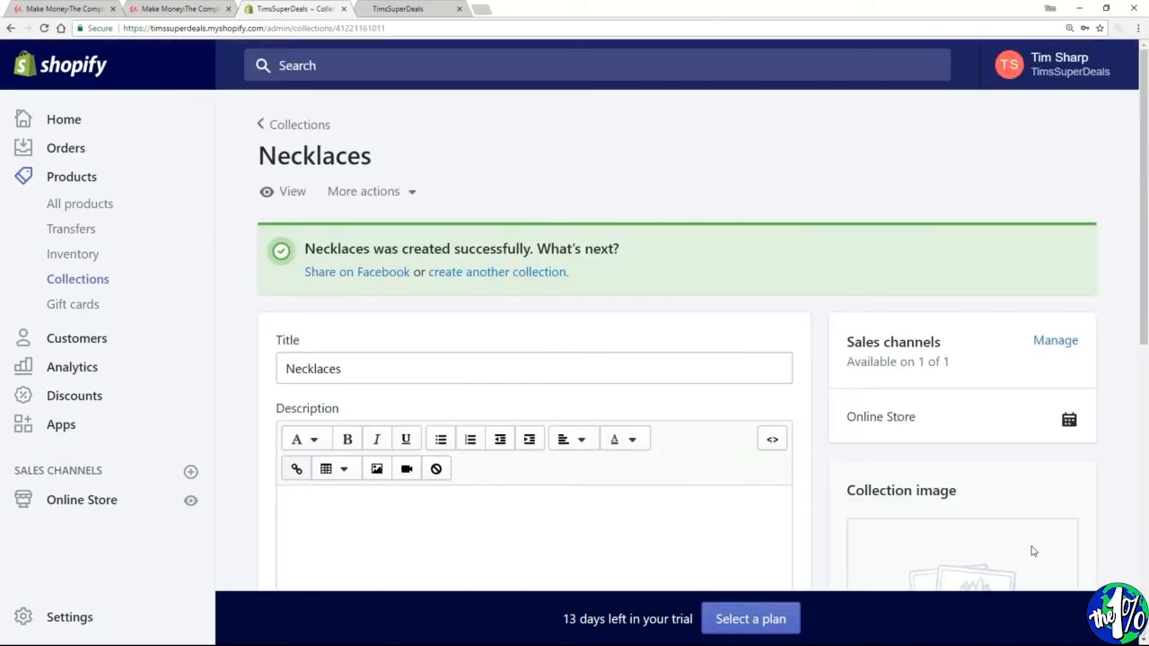
- Create a new collection titled French Bulldogs with manually selected products and save it
left_click(77, 280)
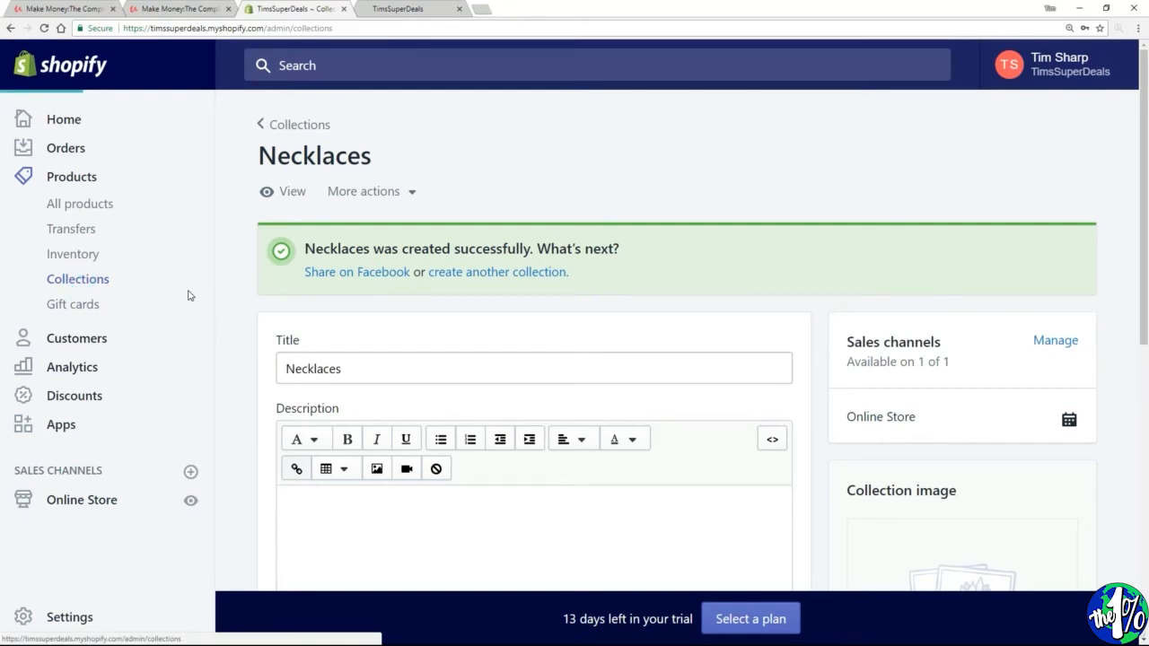
left_click(384, 393)
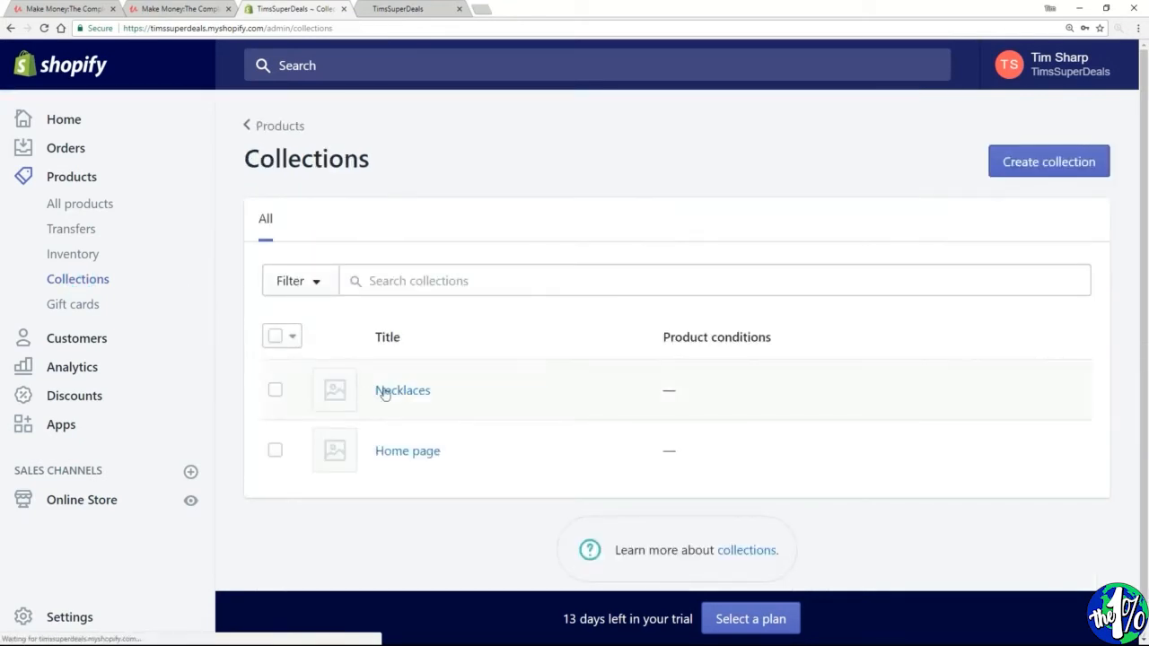
left_click(1062, 161)
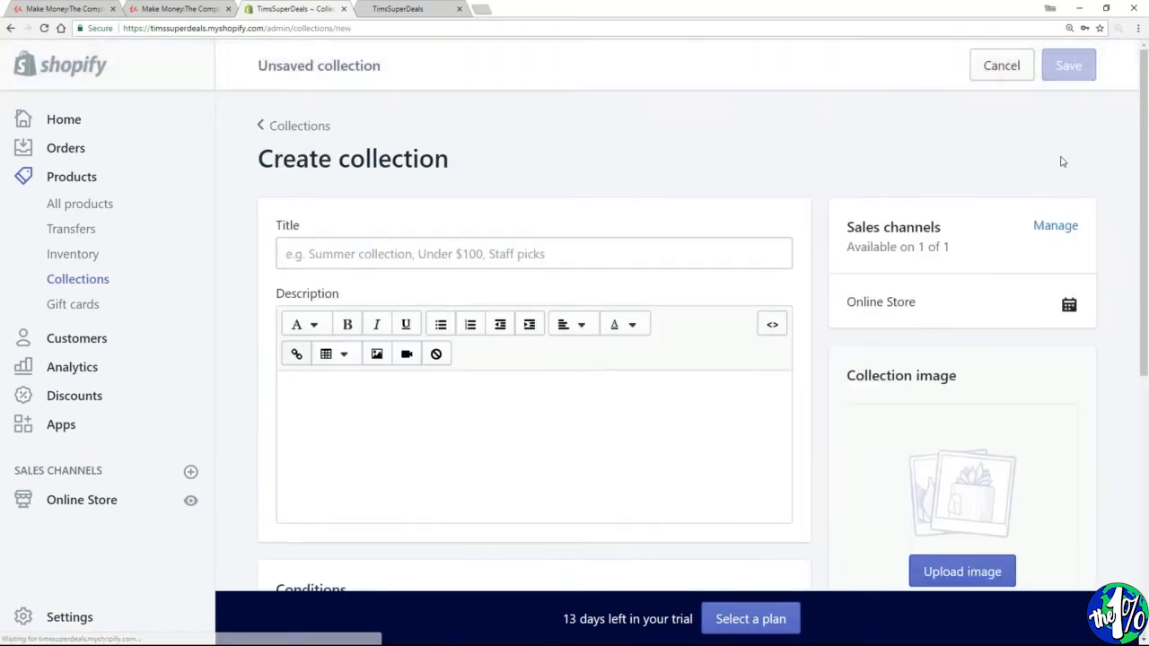
type("French Bulld")
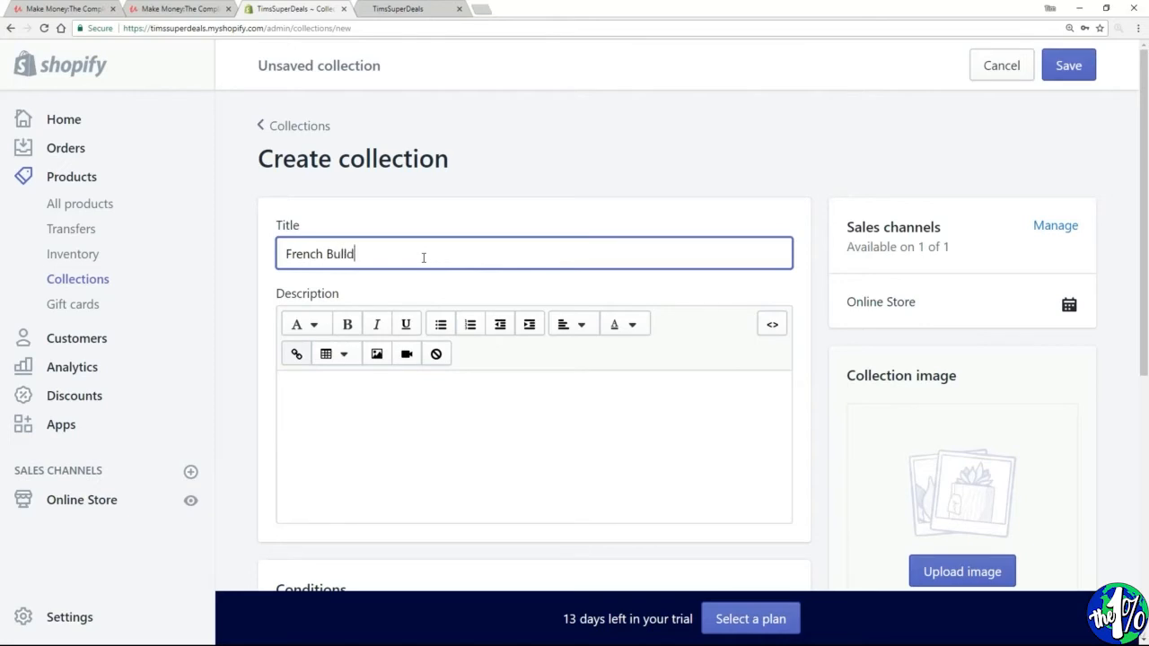
type("ogs")
left_click_drag(1139, 216, 1129, 406)
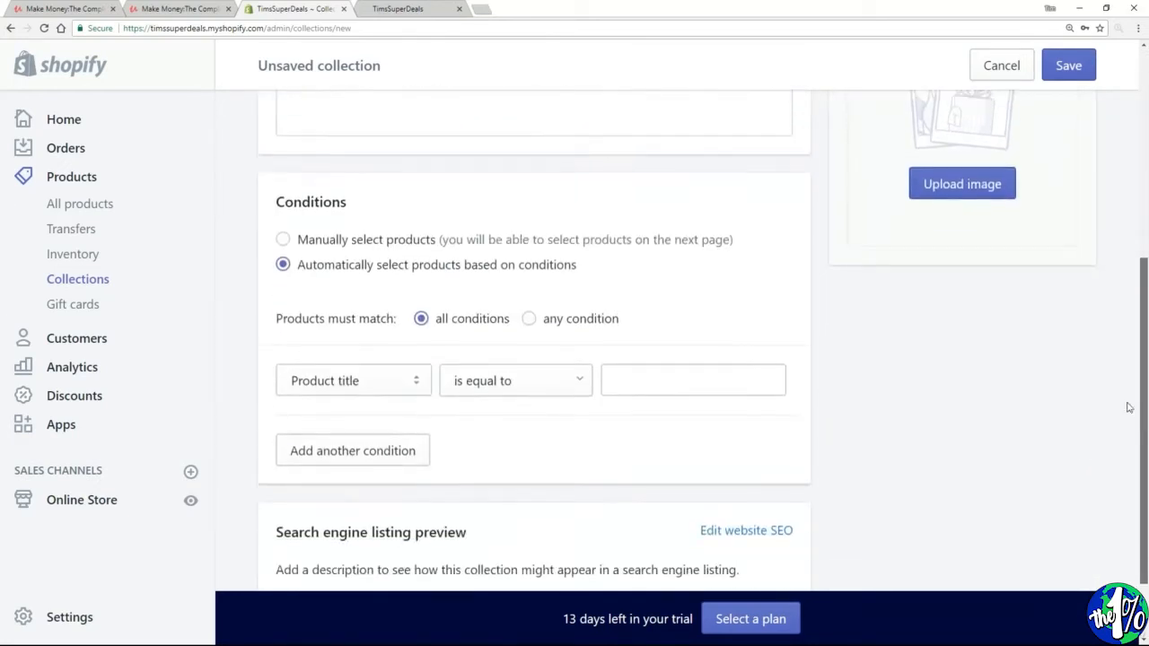
left_click(283, 240)
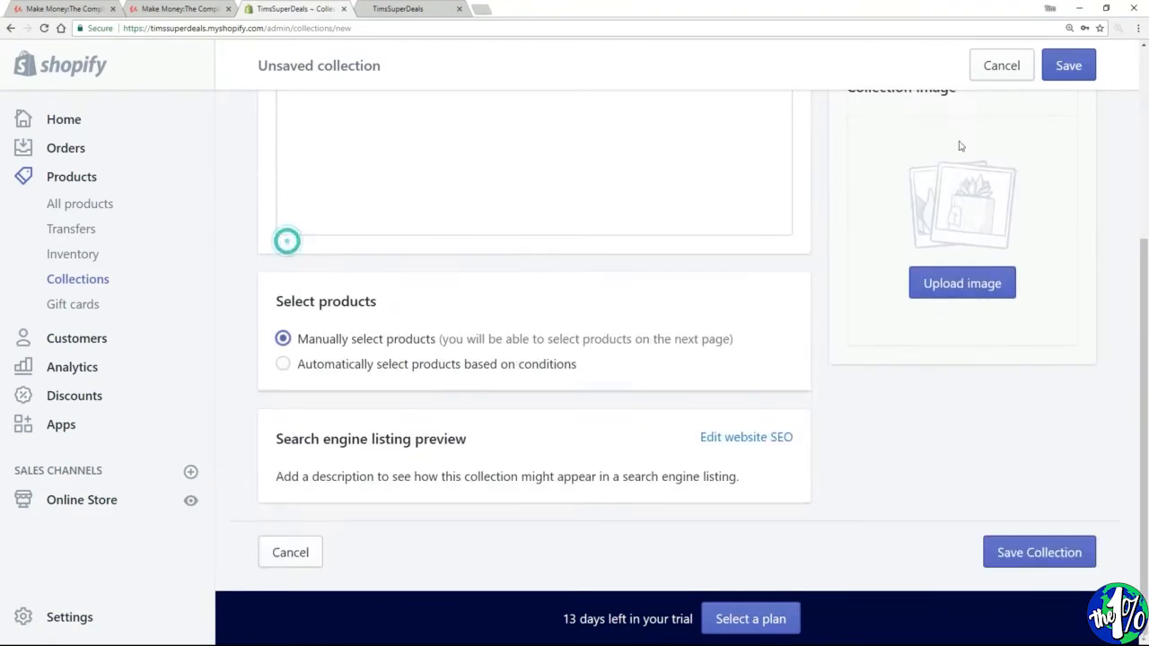
left_click(1069, 71)
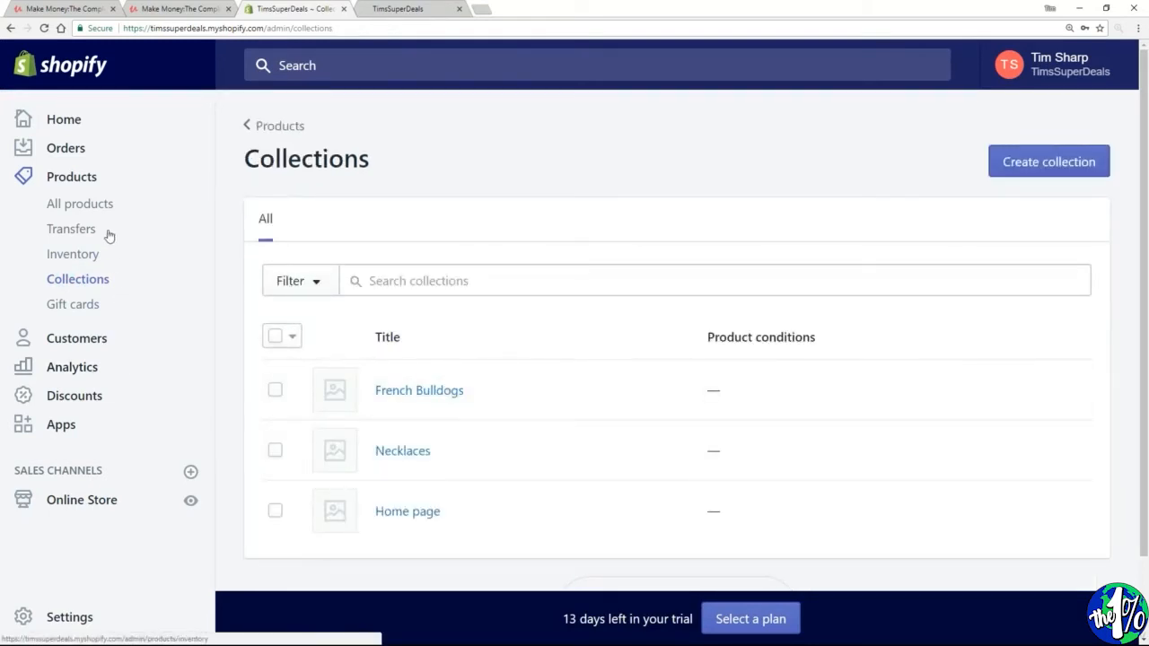
- Add the French Bulldog Necklace product to the French Bulldogs and Necklaces collections and save it
left_click(86, 205)
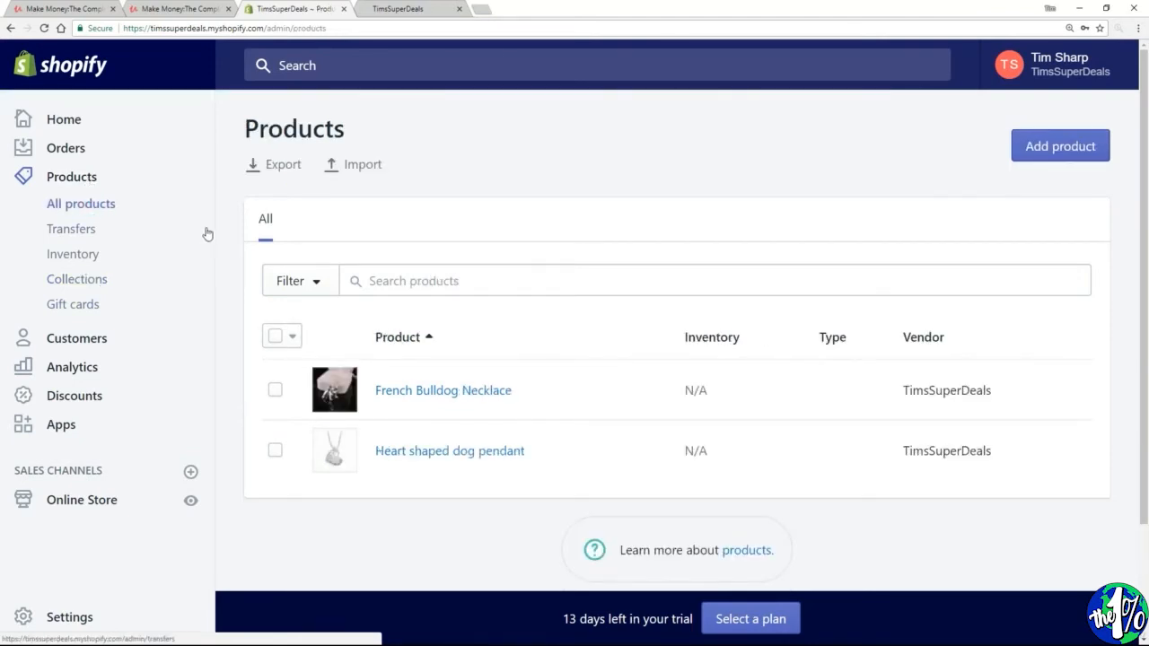
left_click(398, 393)
scroll(1129, 308, "down", 4)
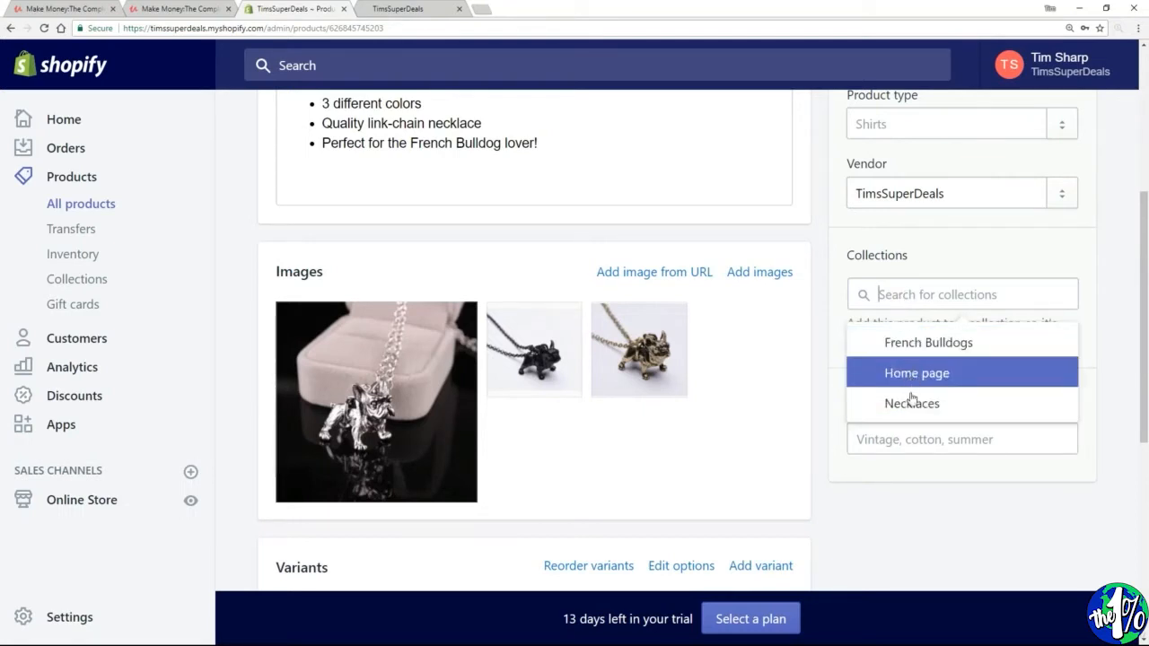
left_click(882, 348)
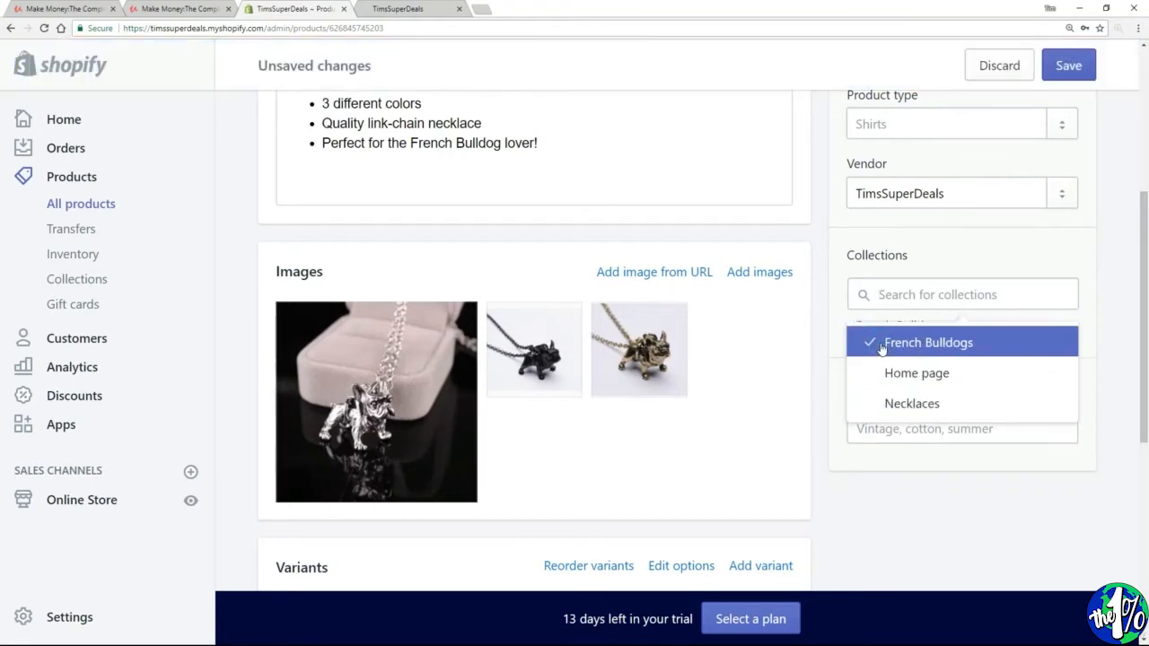
left_click(887, 408)
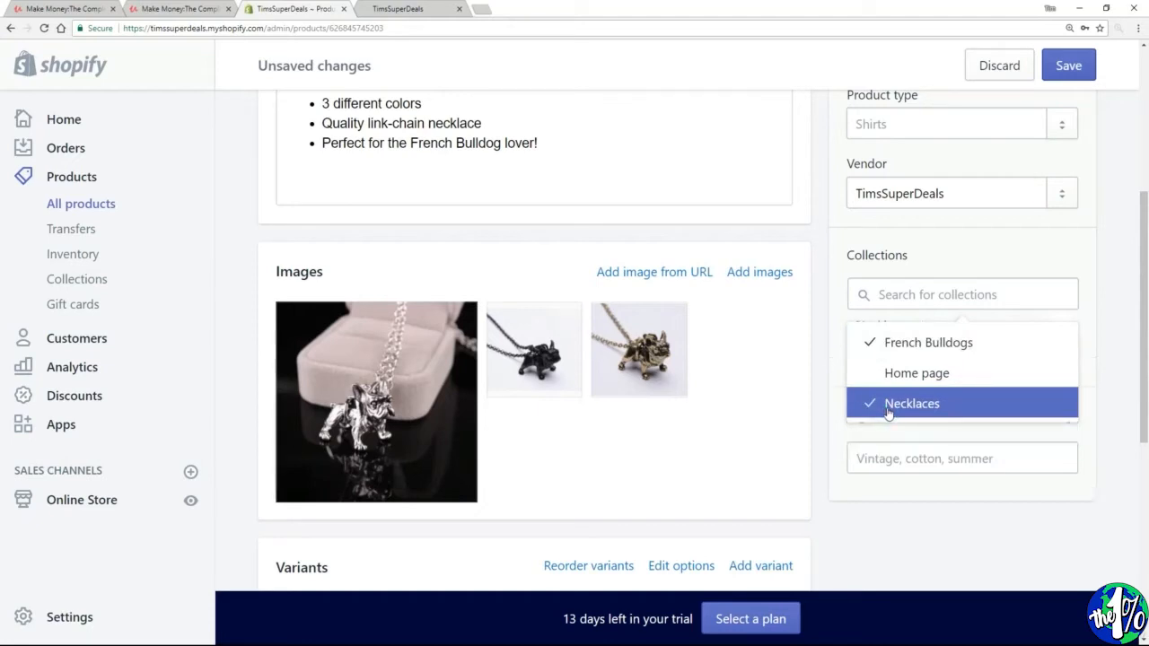
left_click(1069, 66)
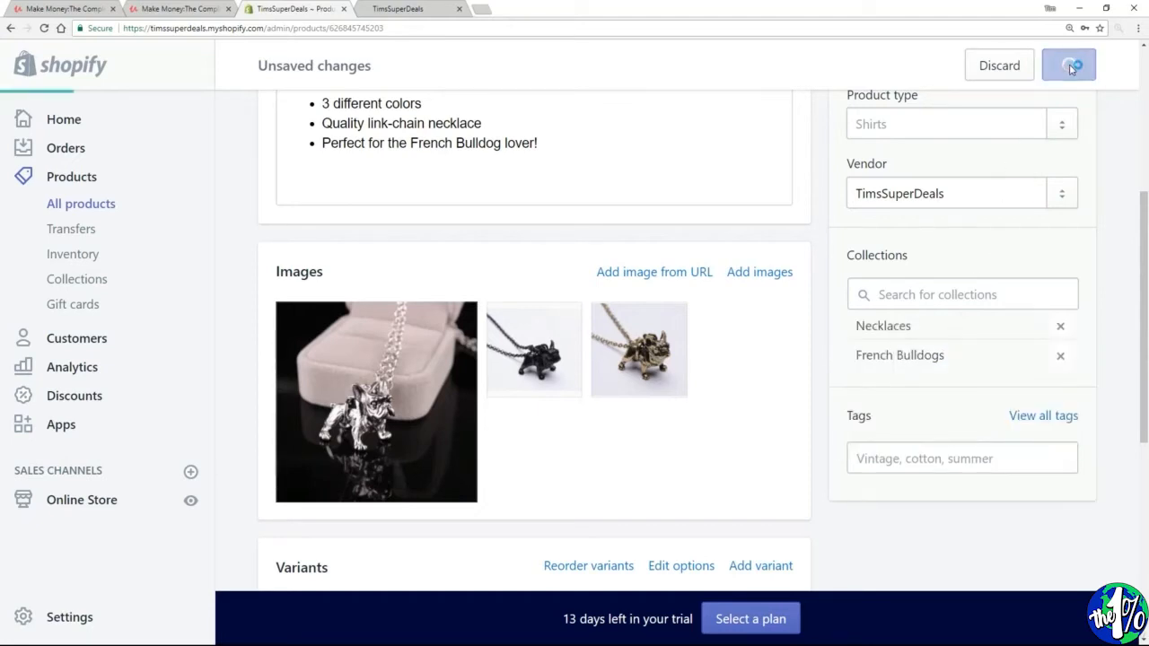
- Add the Heart shaped dog pendant to the Necklaces collection, remove it from Home page, and save the product
left_click(100, 204)
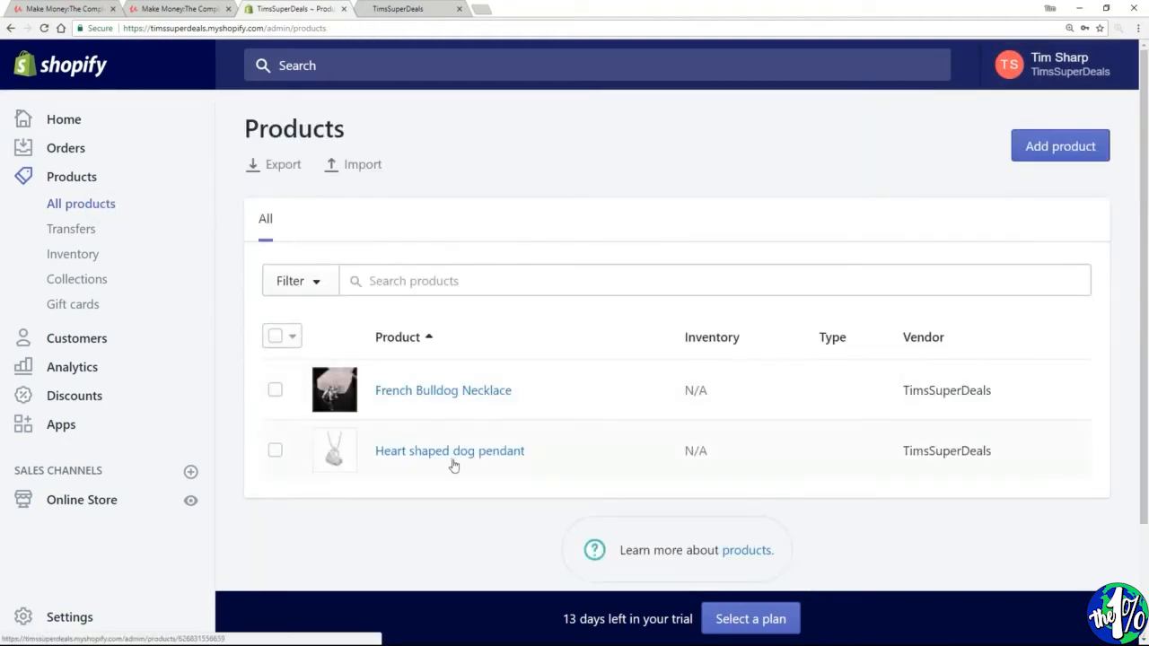
left_click(456, 462)
left_click(971, 399)
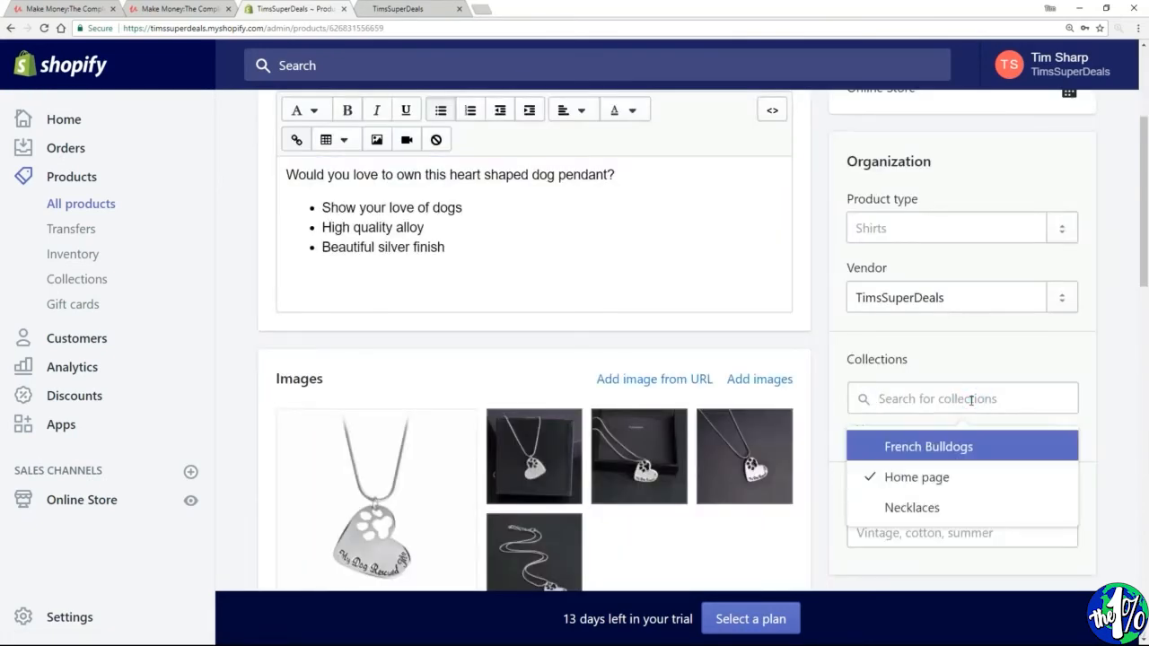
left_click(905, 508)
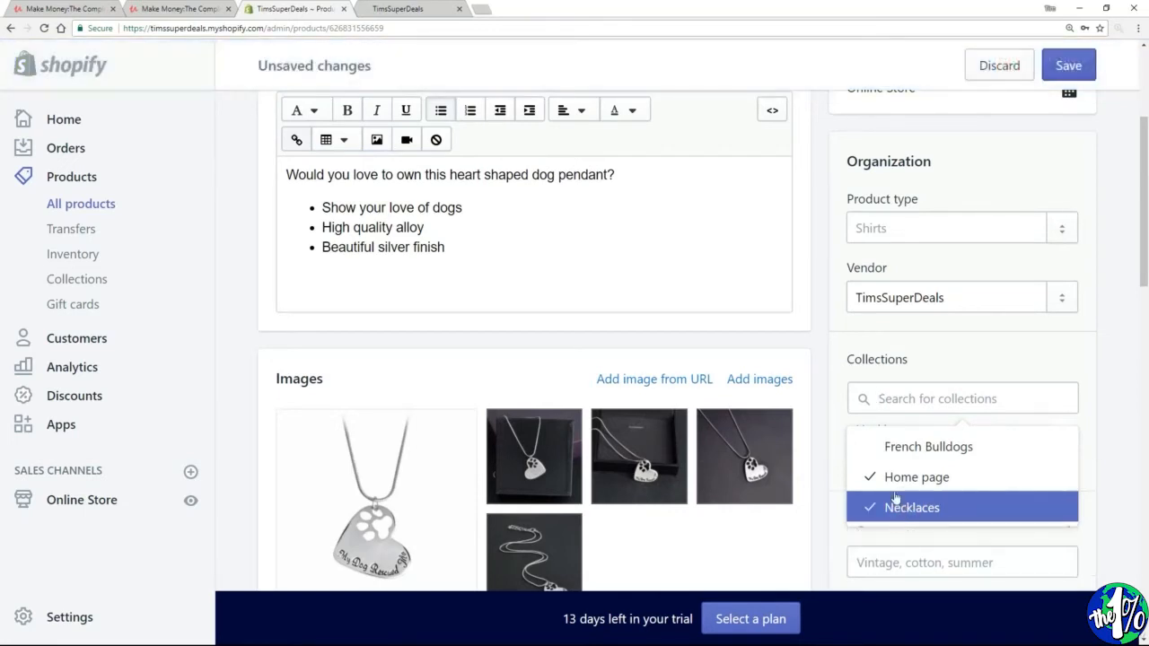
left_click(912, 487)
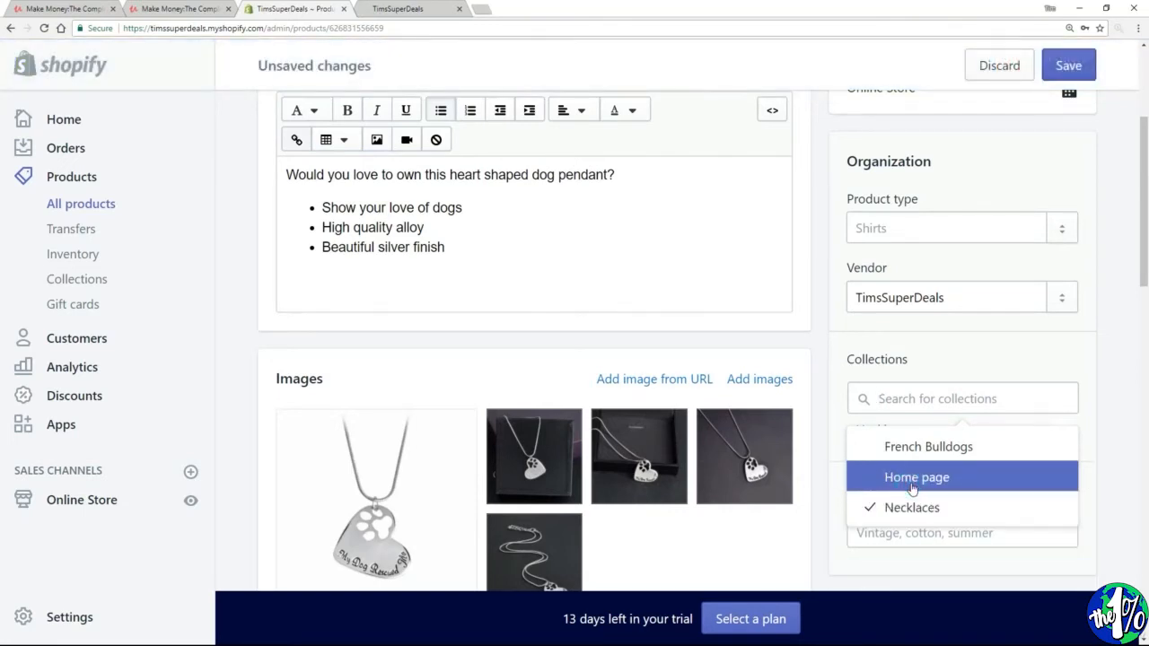
left_click(1066, 68)
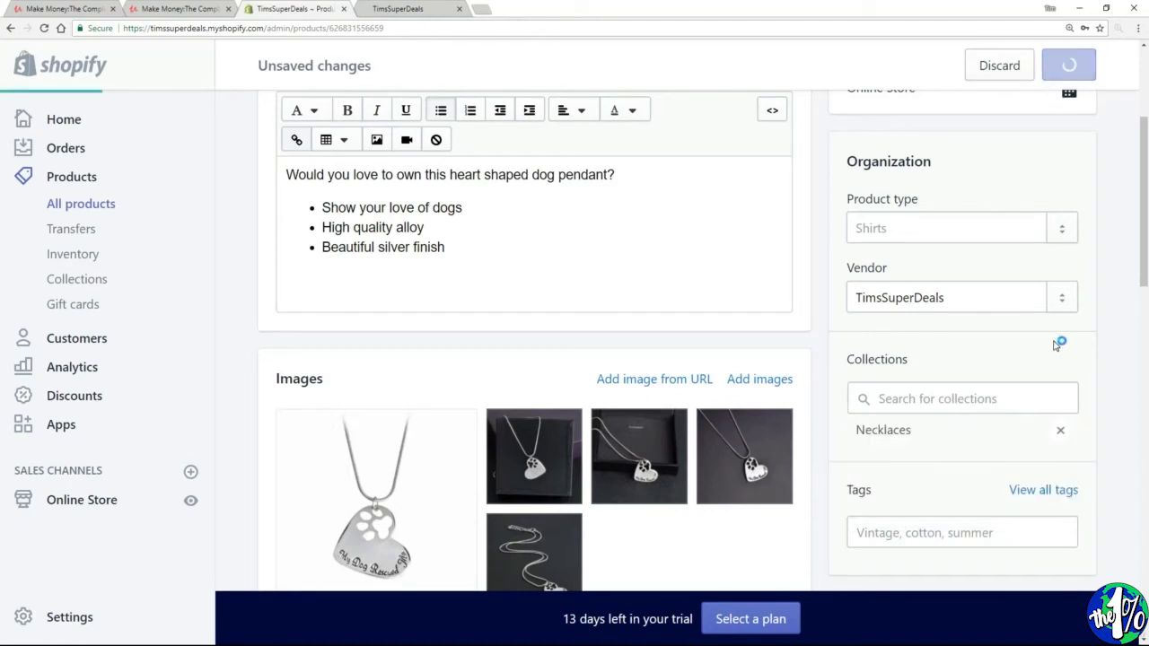
- Check the header links in the live storefront, and open the online store's Main menu for editing
left_click(410, 7)
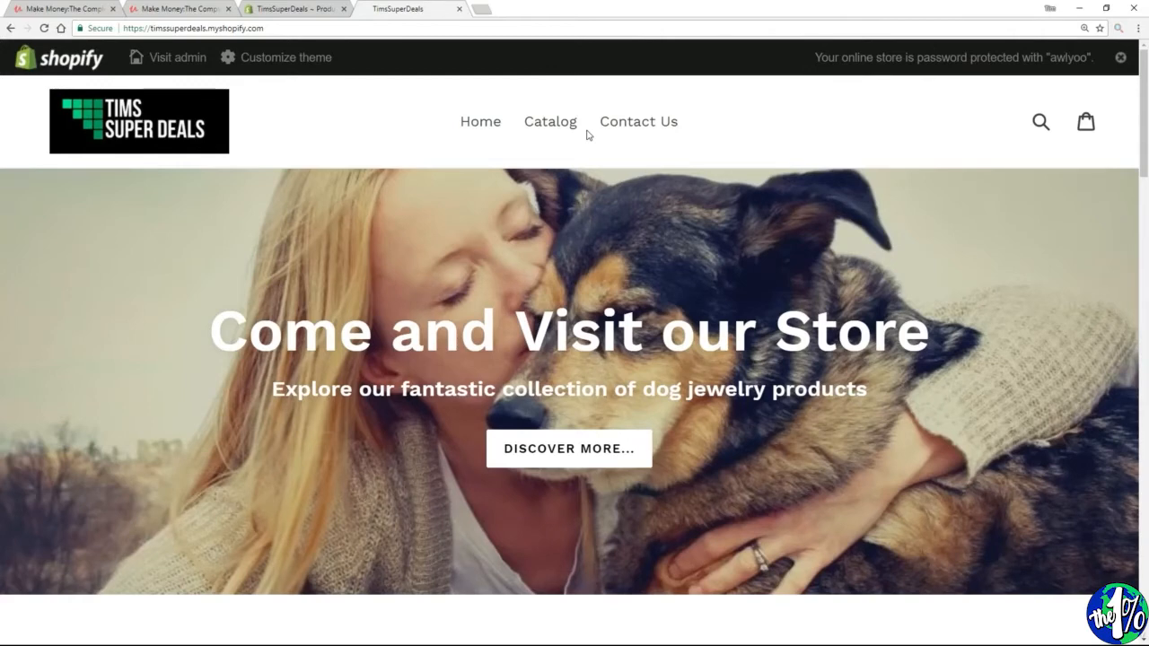
left_click(289, 10)
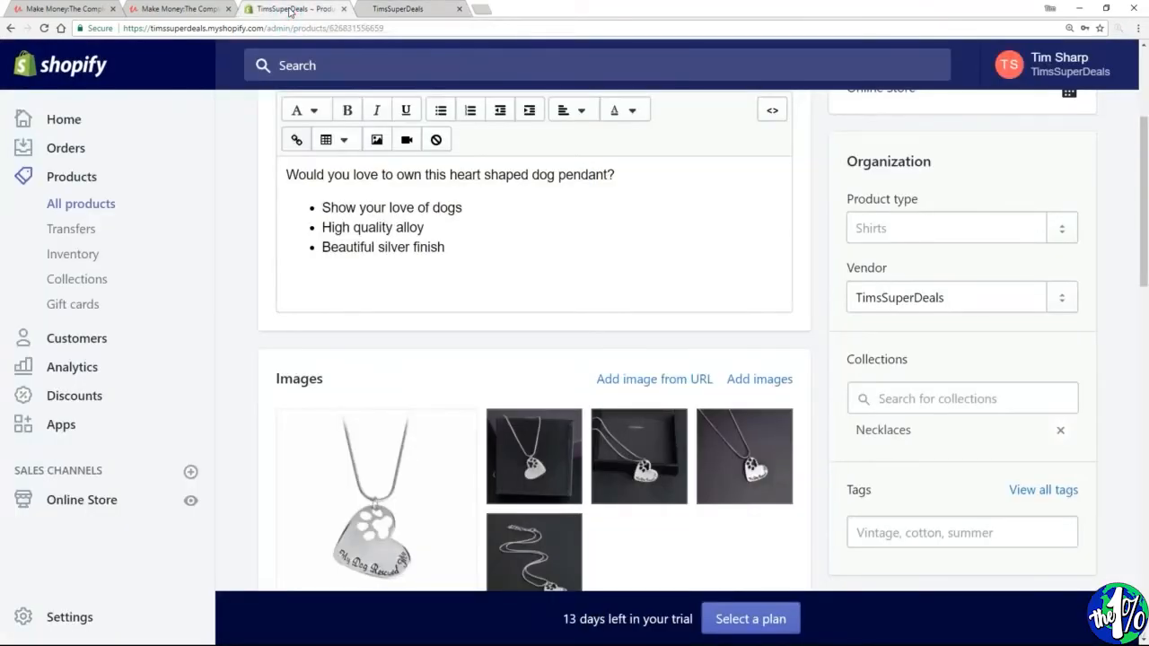
left_click(77, 499)
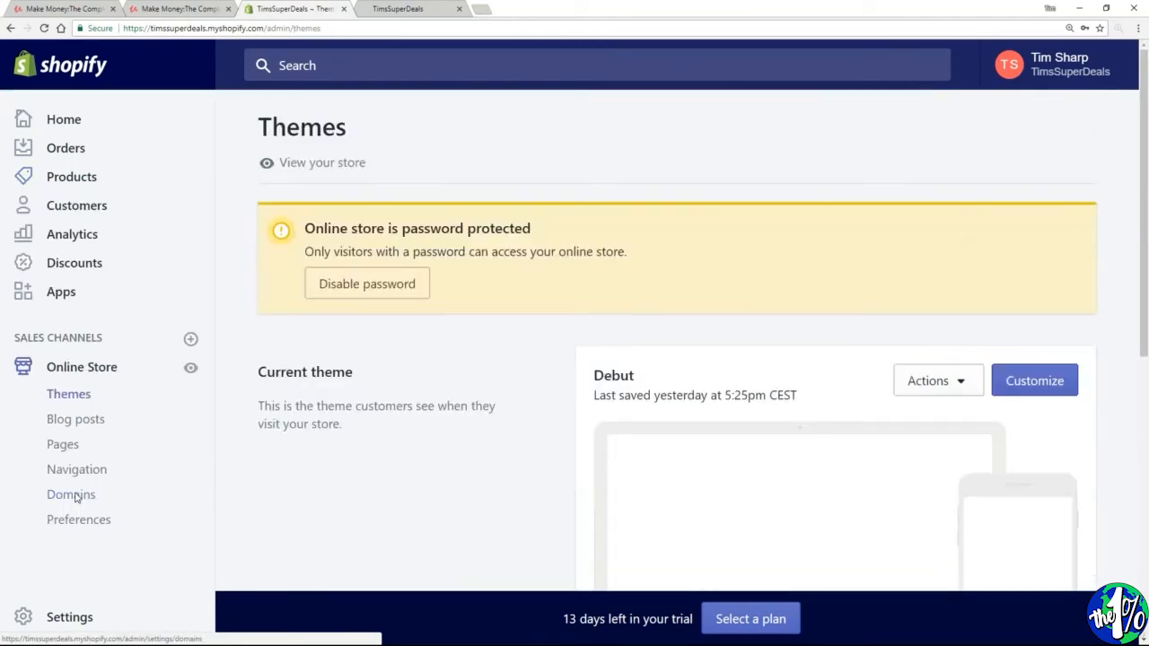
left_click(66, 478)
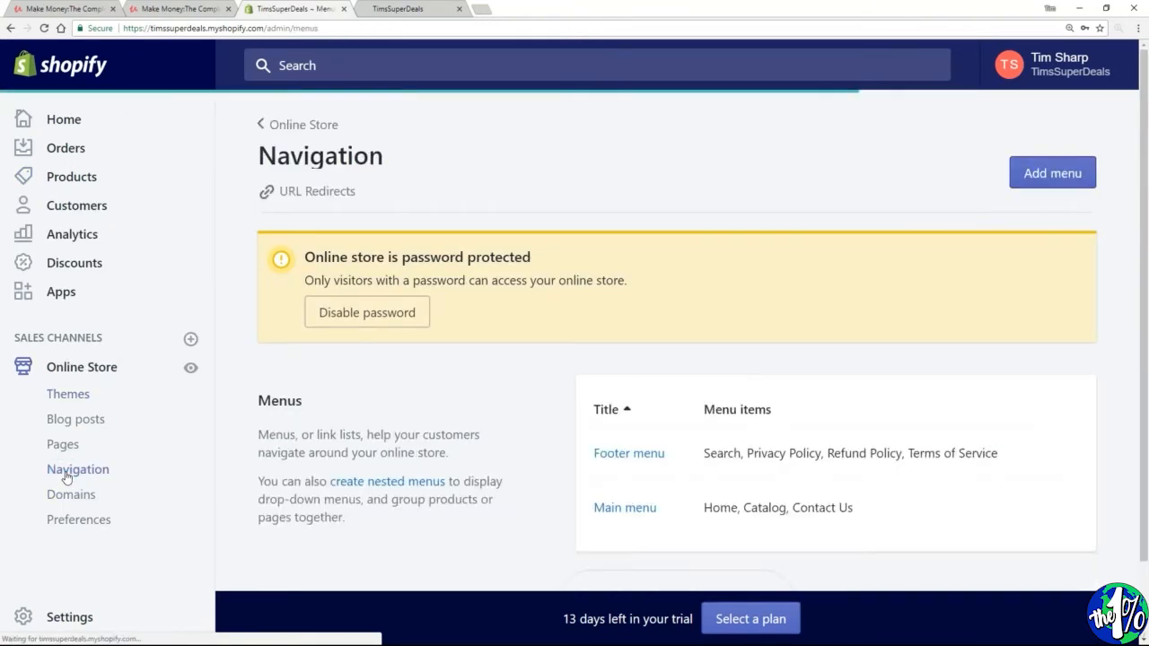
scroll(461, 387, "down", 1)
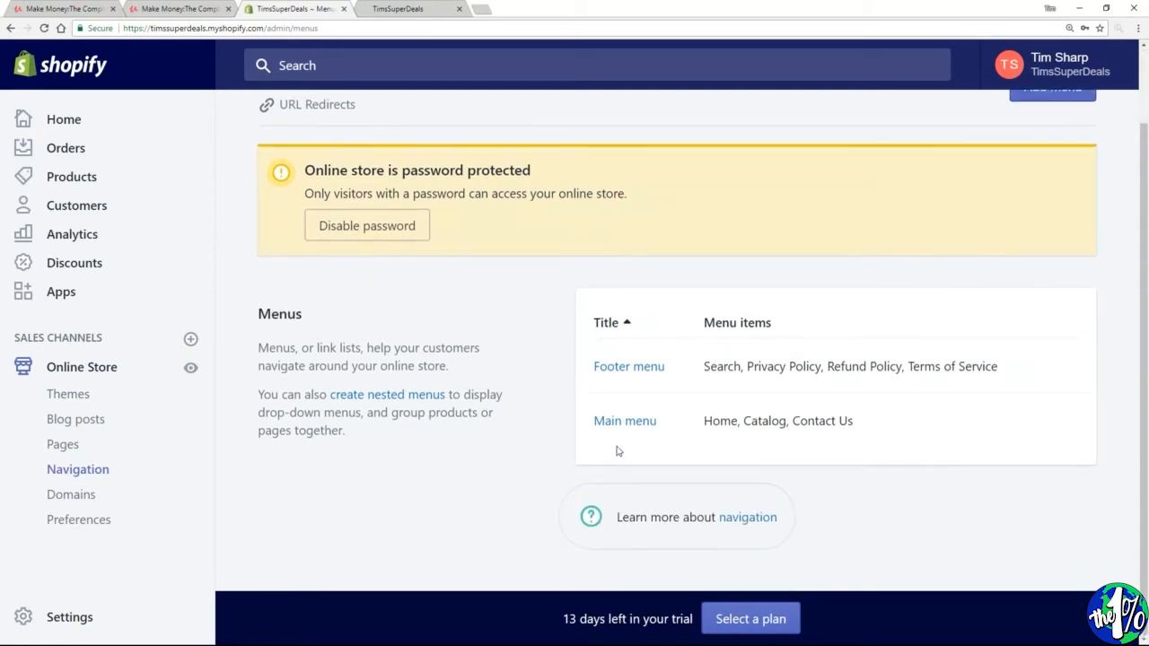
left_click(618, 424)
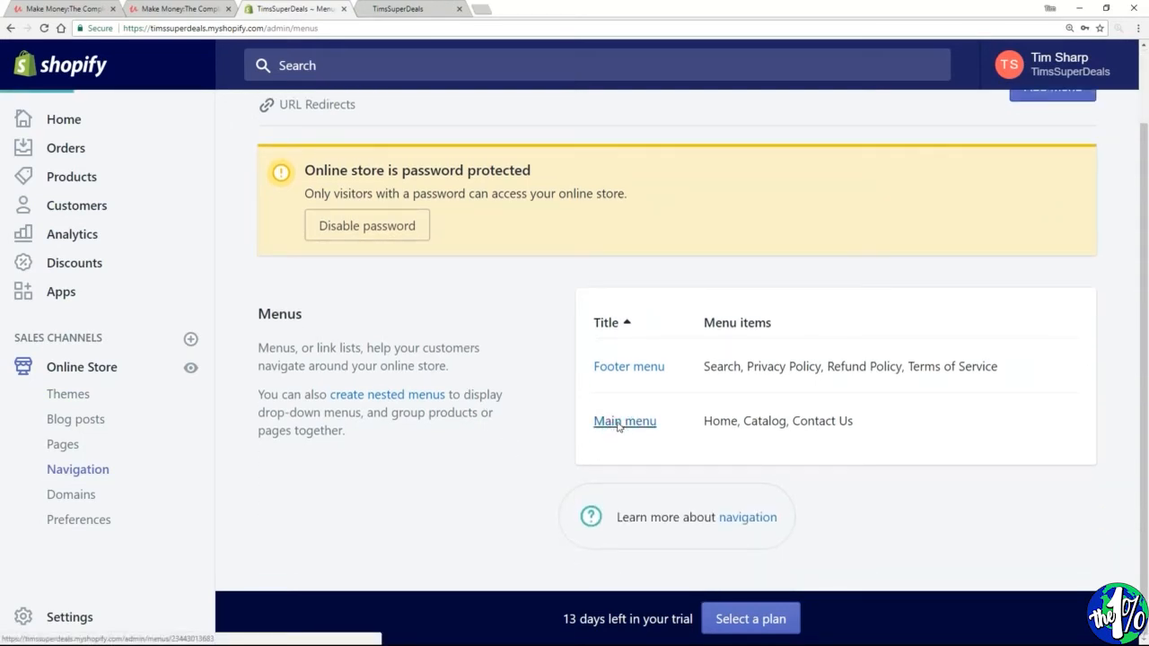
scroll(583, 361, "down", 1)
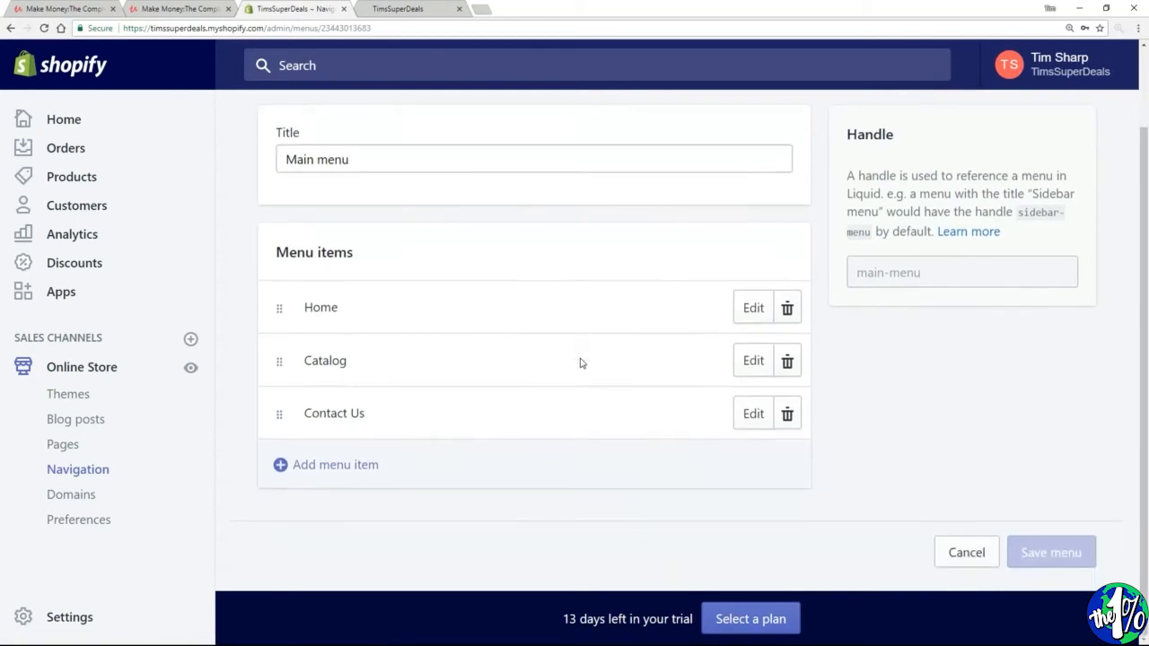
- Add a Main menu item named French Bulldog Lovers that links to the French Bulldogs collection
left_click(332, 471)
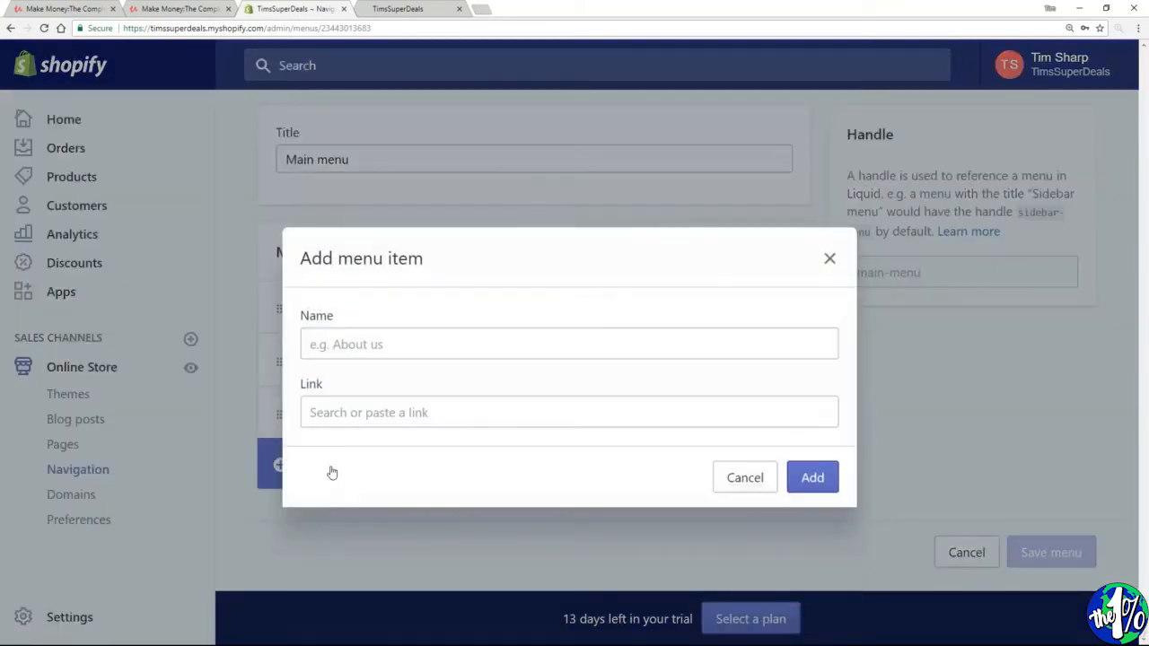
left_click(331, 345)
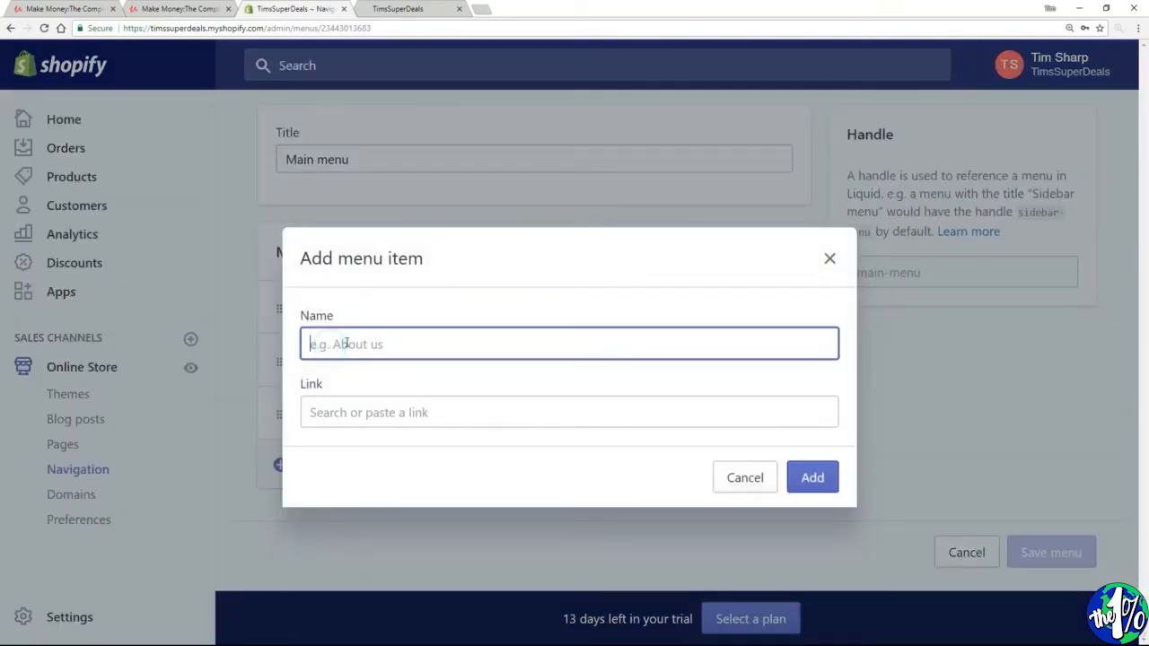
type("French")
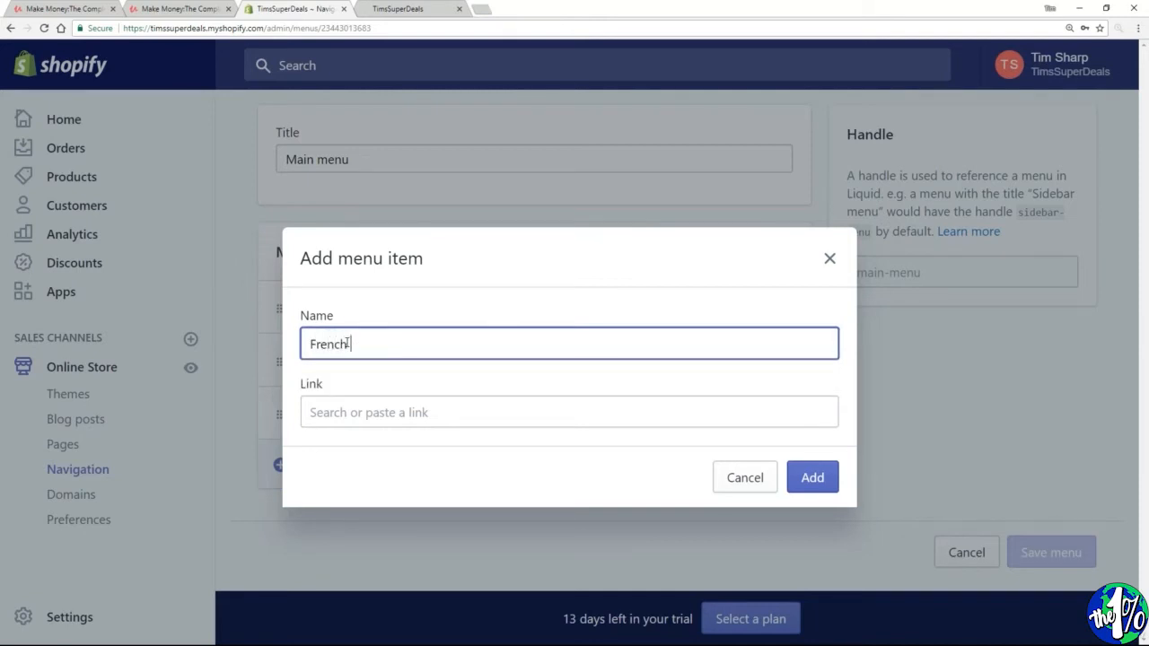
type(" Bulldog Lovers")
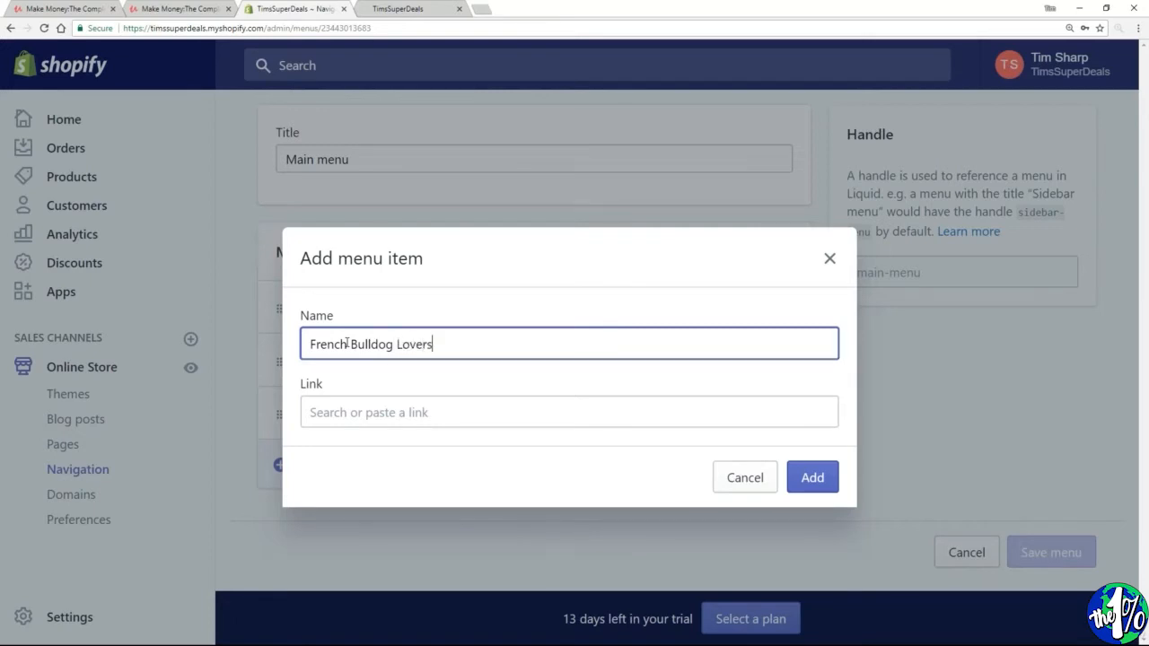
left_click(411, 412)
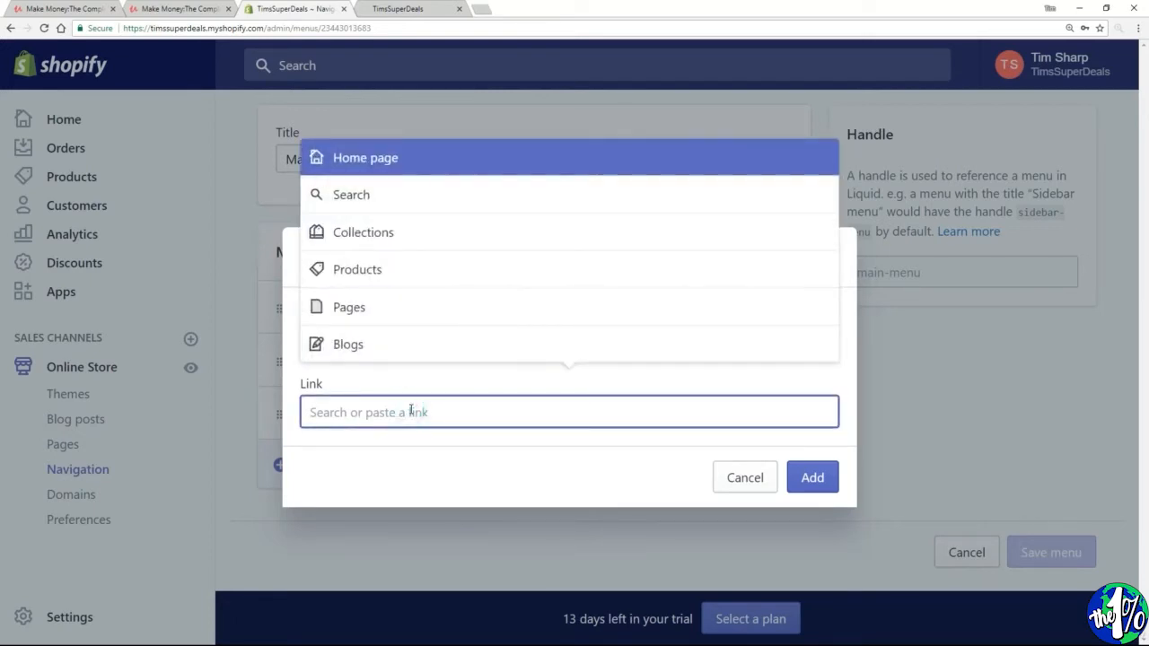
left_click(360, 235)
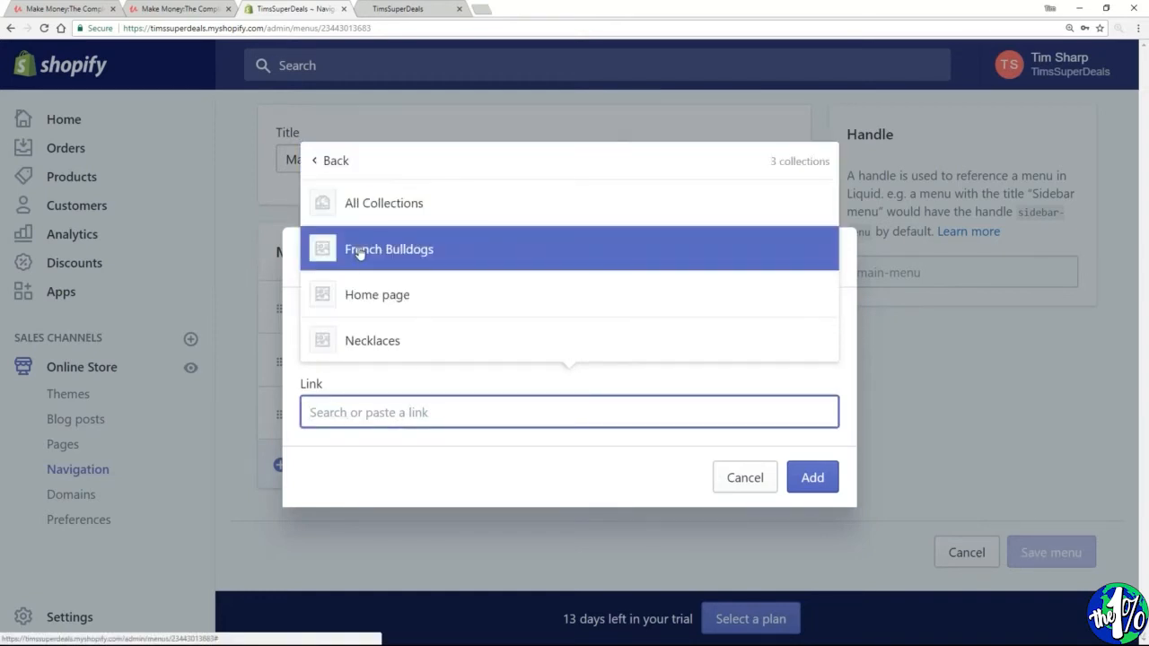
left_click(360, 246)
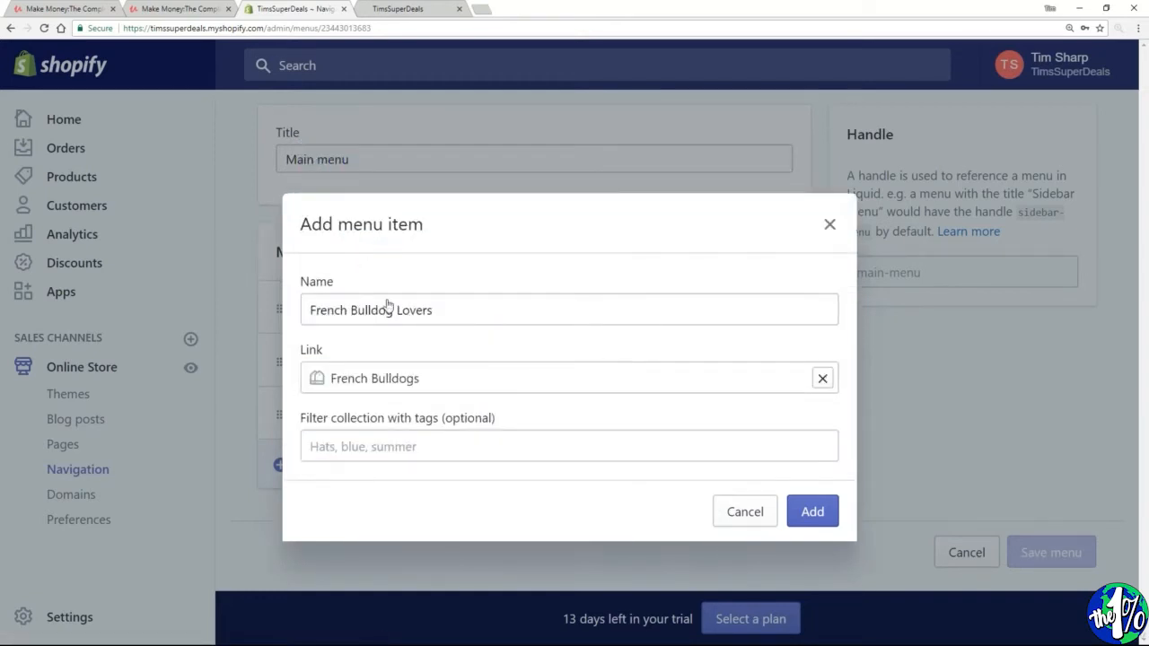
left_click(824, 519)
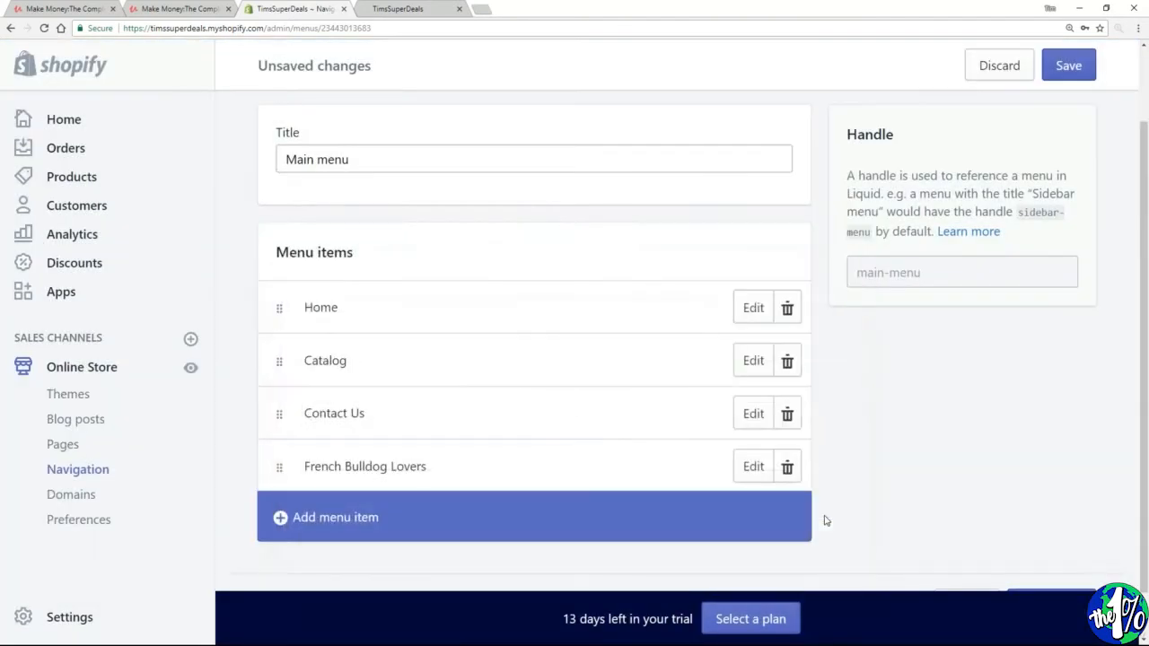
- Add a Main menu item named Necklaces that links to the Necklaces collection, and save the menu
left_click(281, 521)
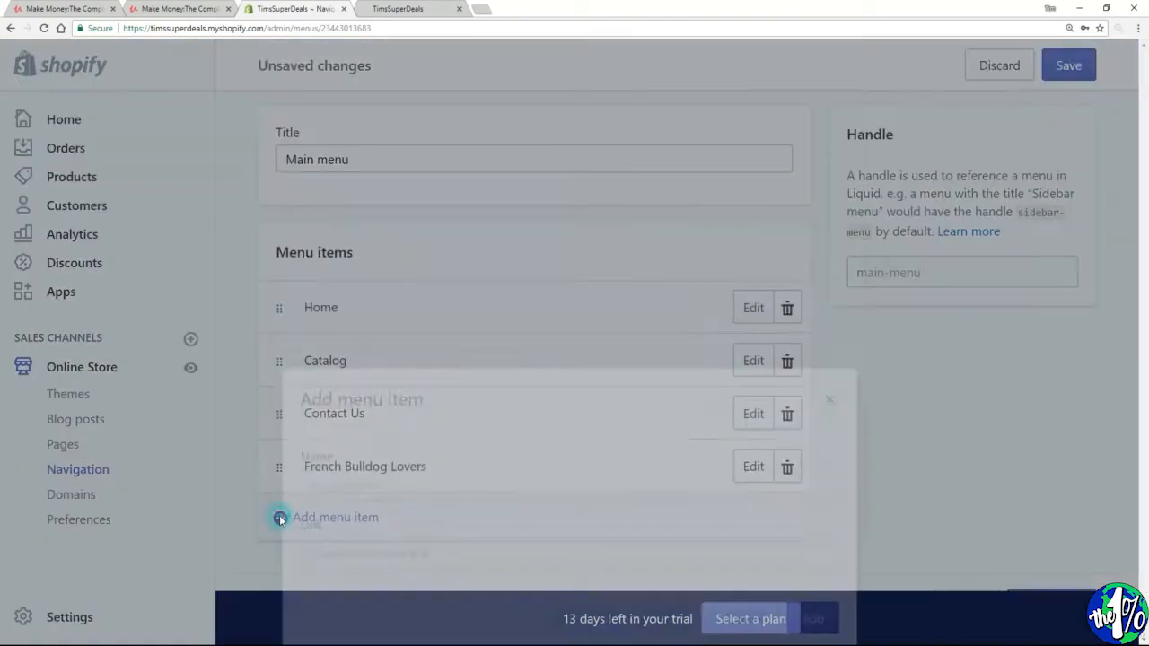
left_click(344, 347)
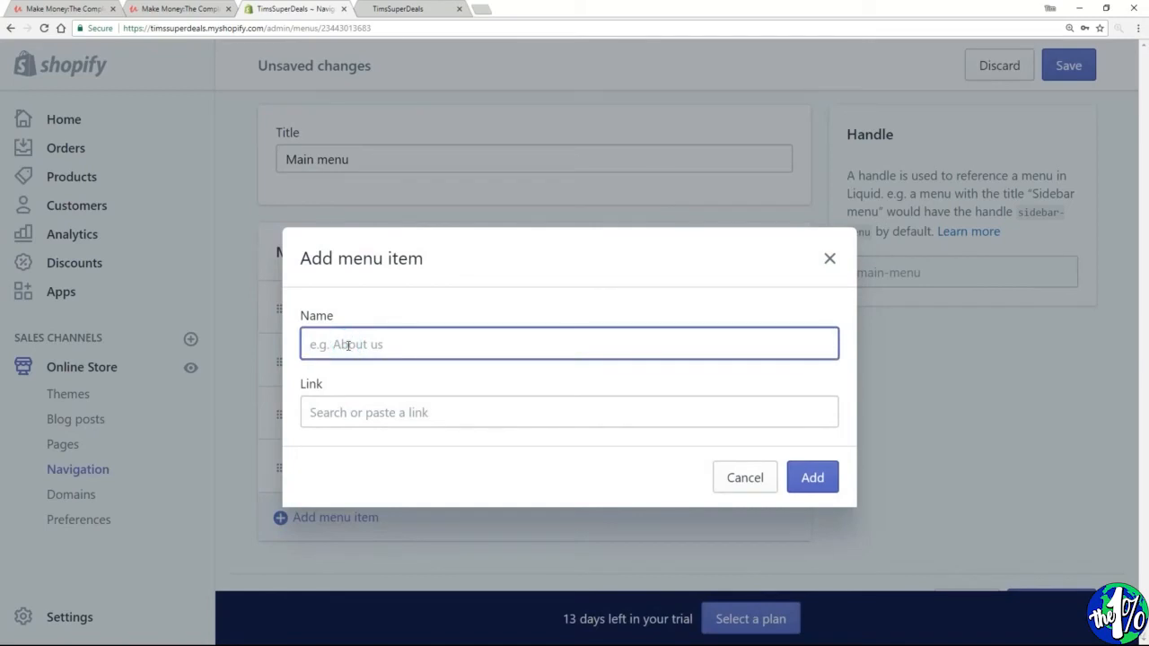
type("Necklaces")
left_click(344, 409)
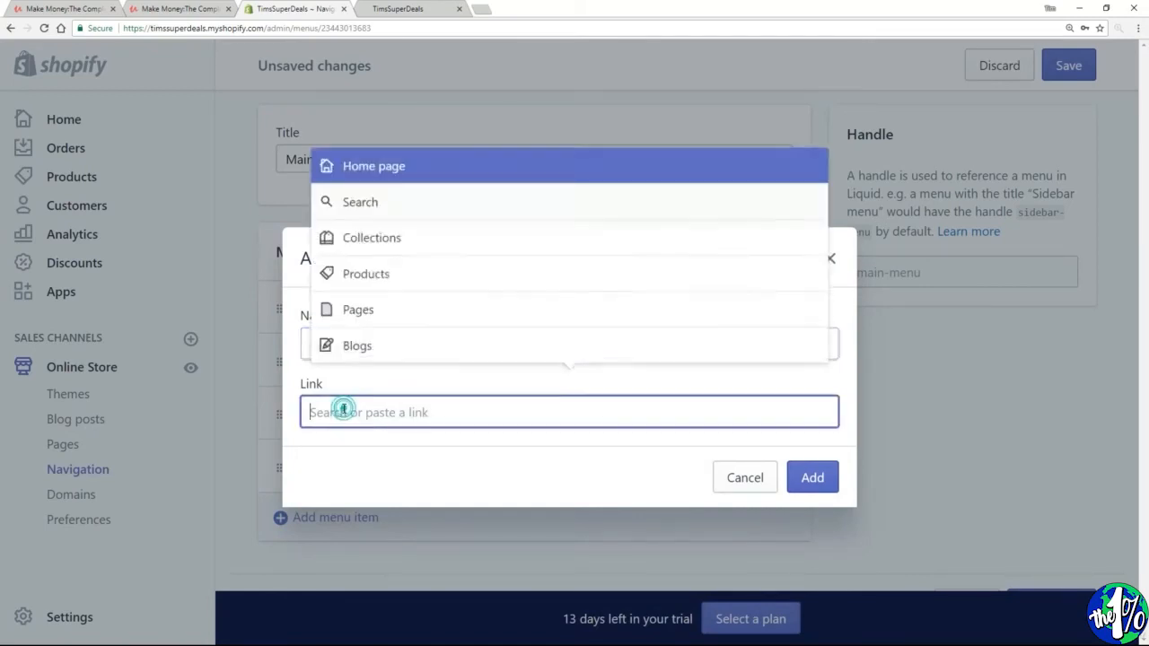
left_click(372, 243)
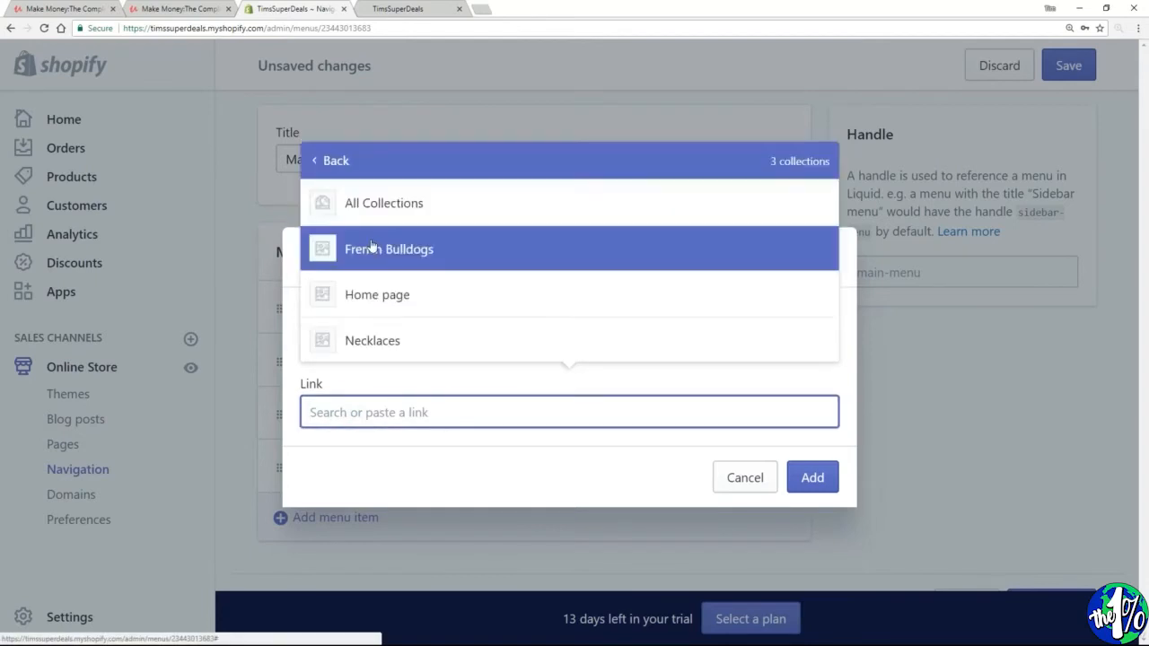
left_click(372, 342)
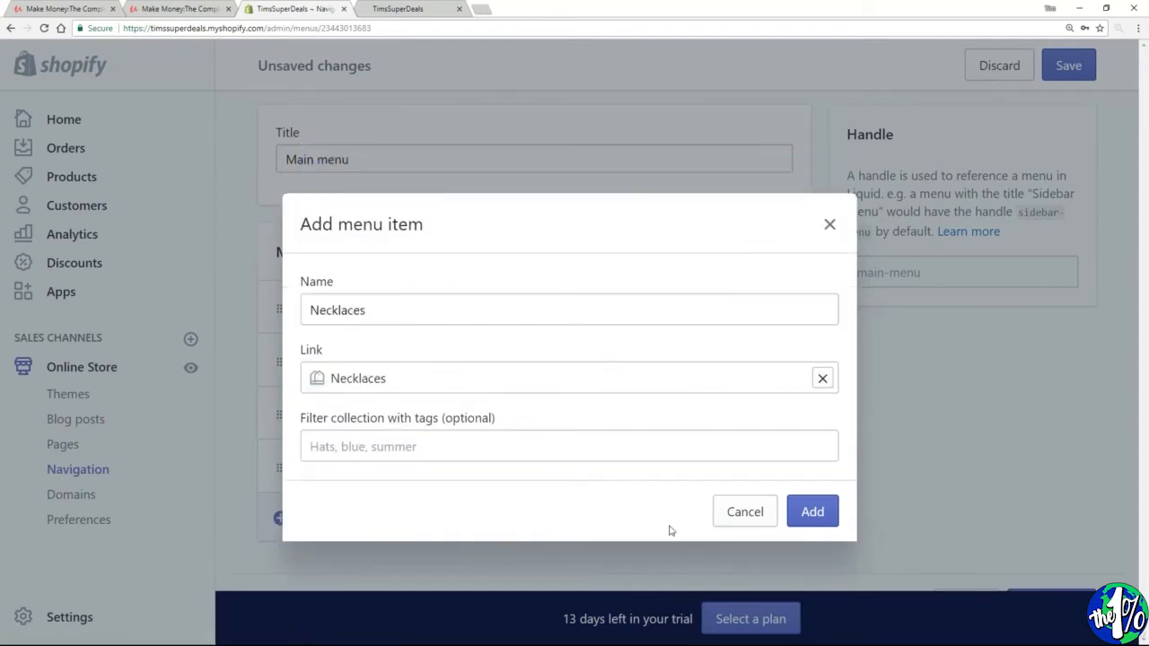
left_click(812, 512)
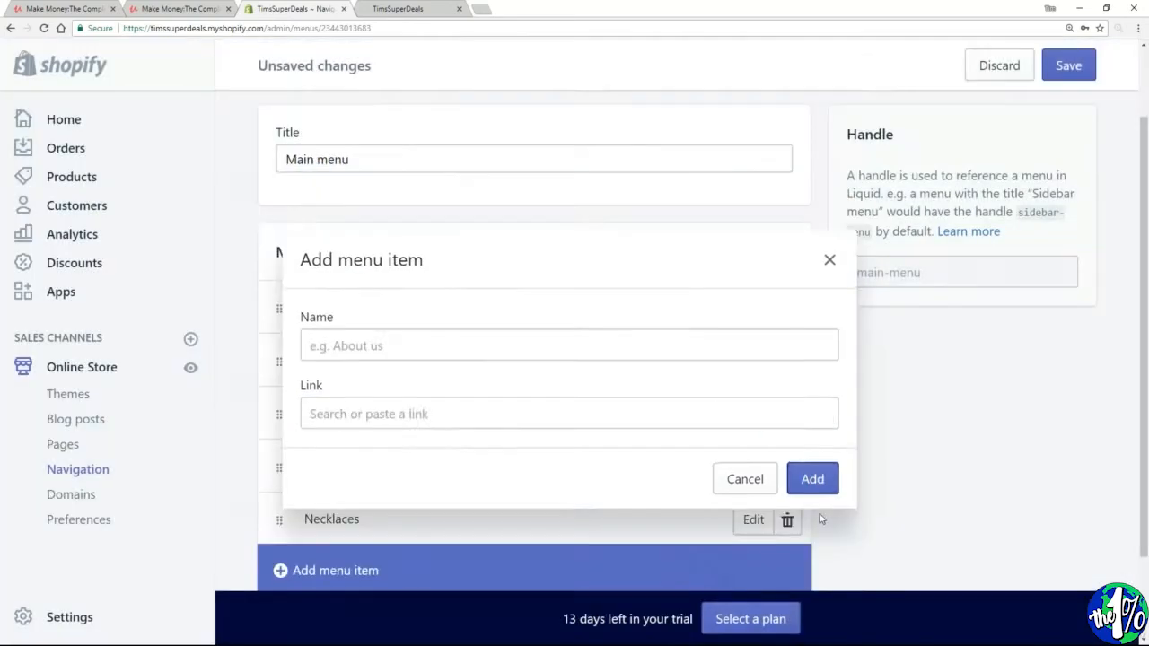
left_click(1068, 72)
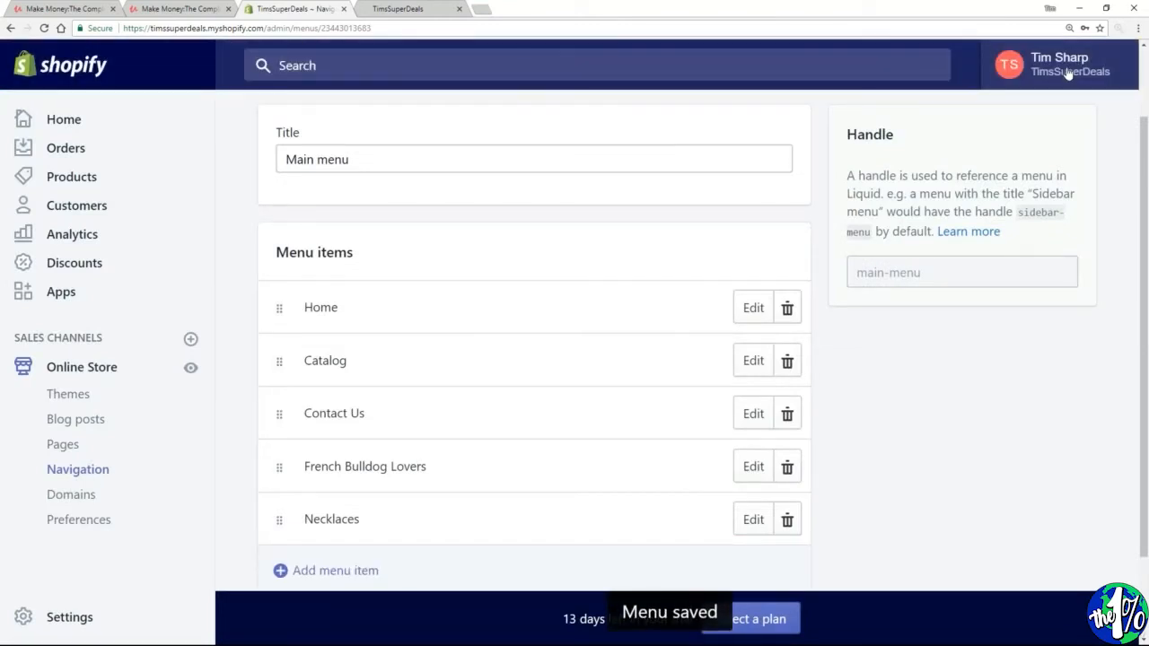
- Reload the live storefront and check the collection pages behind the French Bulldog Lovers and Necklaces header links
left_click(363, 12)
left_click(44, 28)
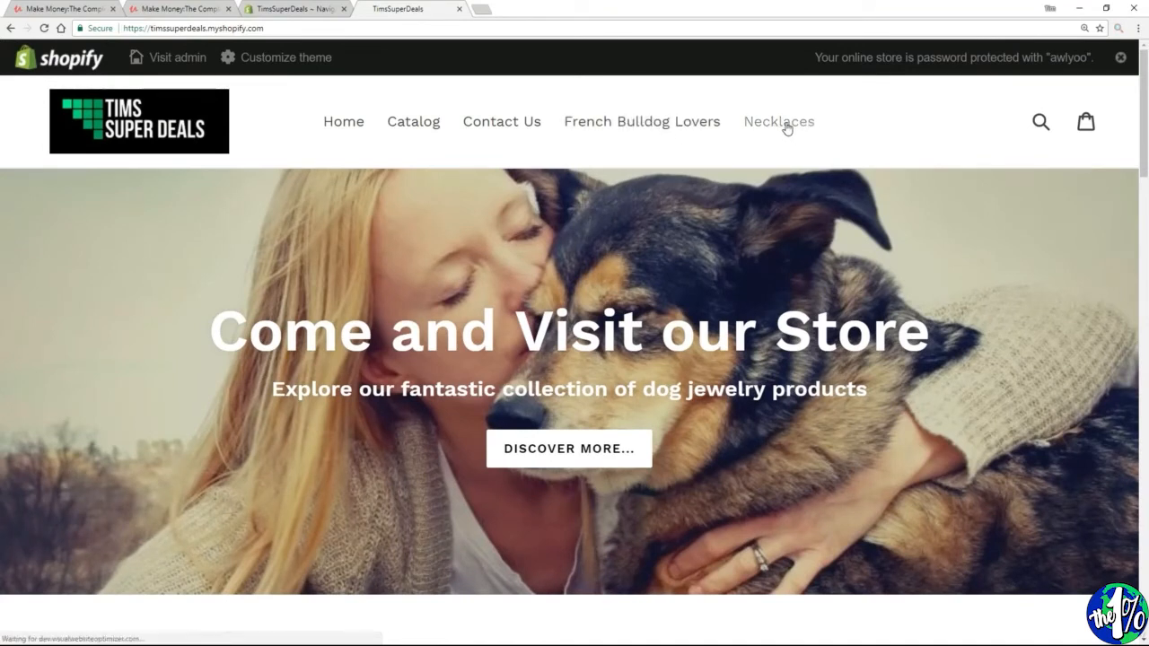
left_click(642, 123)
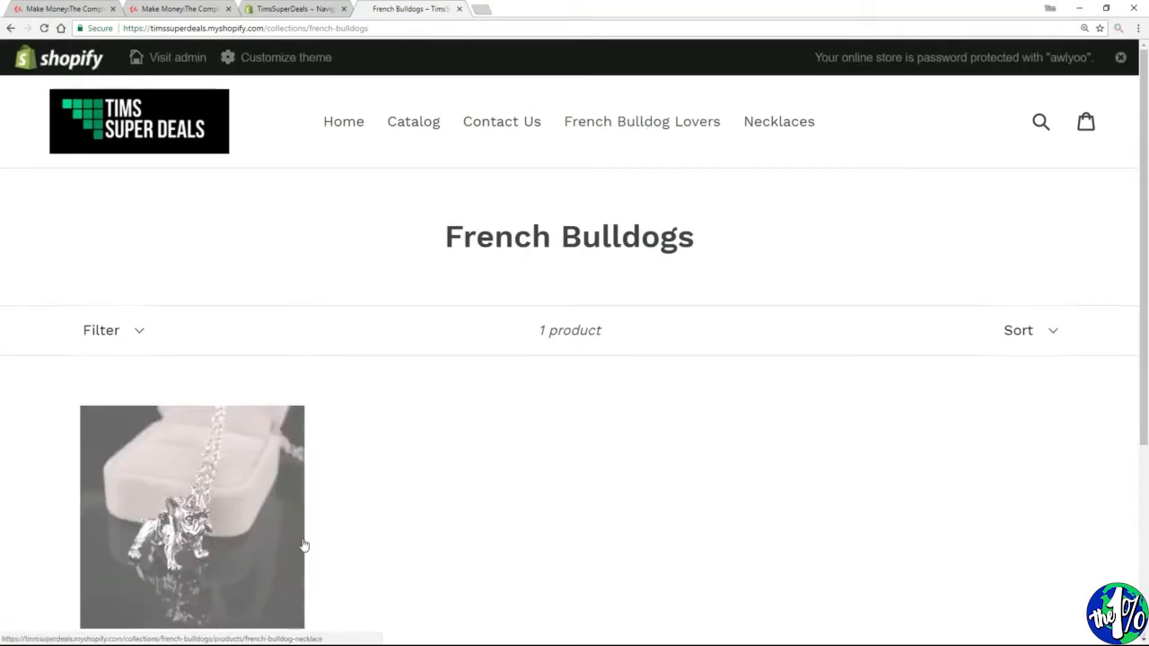
left_click(777, 124)
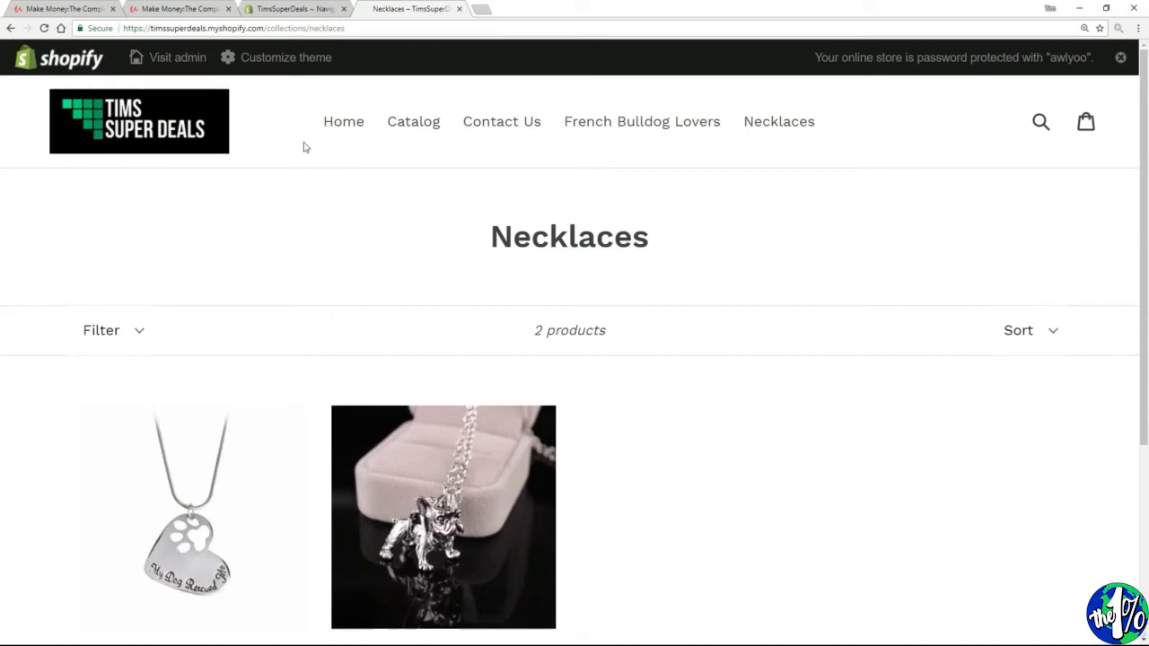
- Return to the store admin and open the French Bulldog Necklace product at its collections
left_click(279, 11)
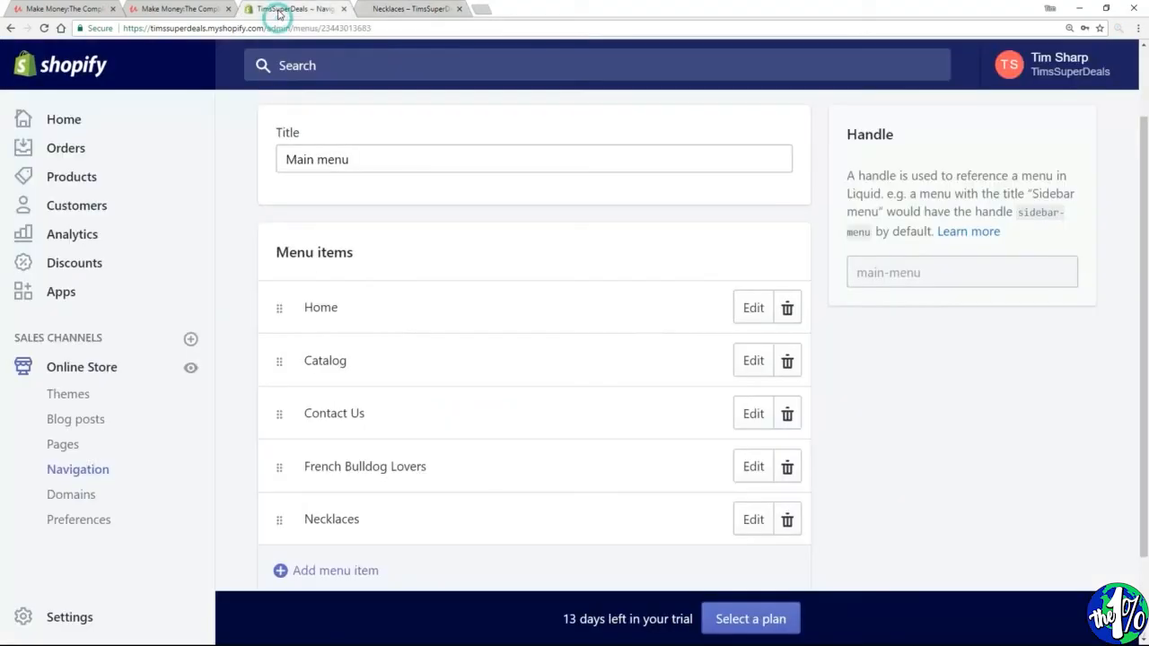
left_click(72, 177)
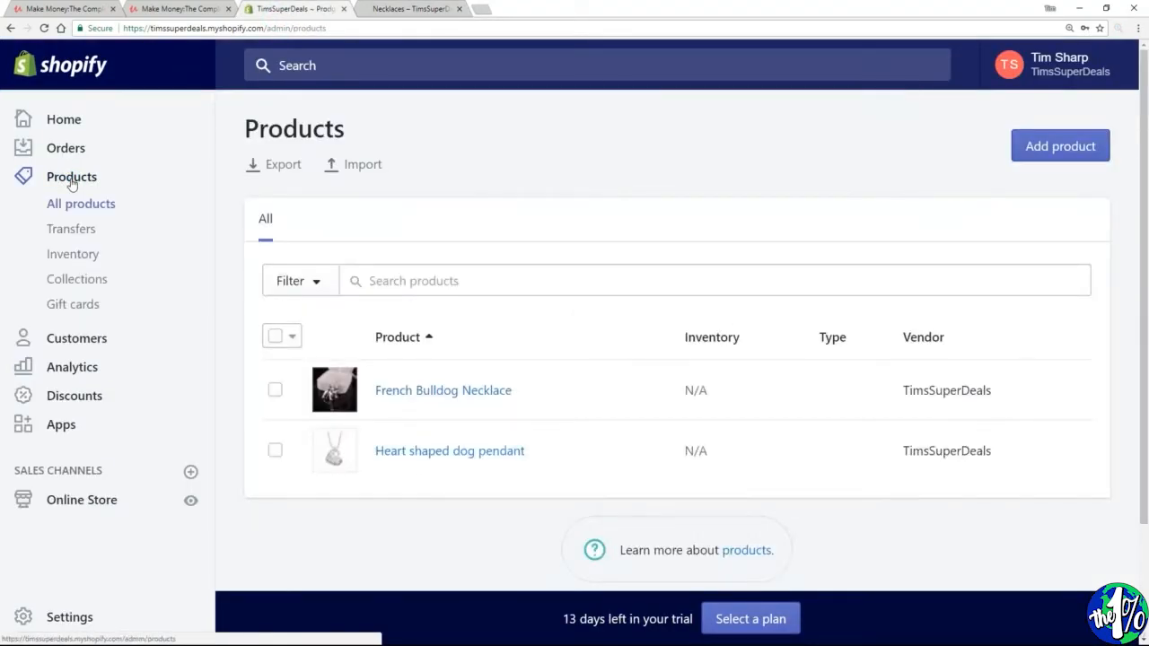
left_click(429, 395)
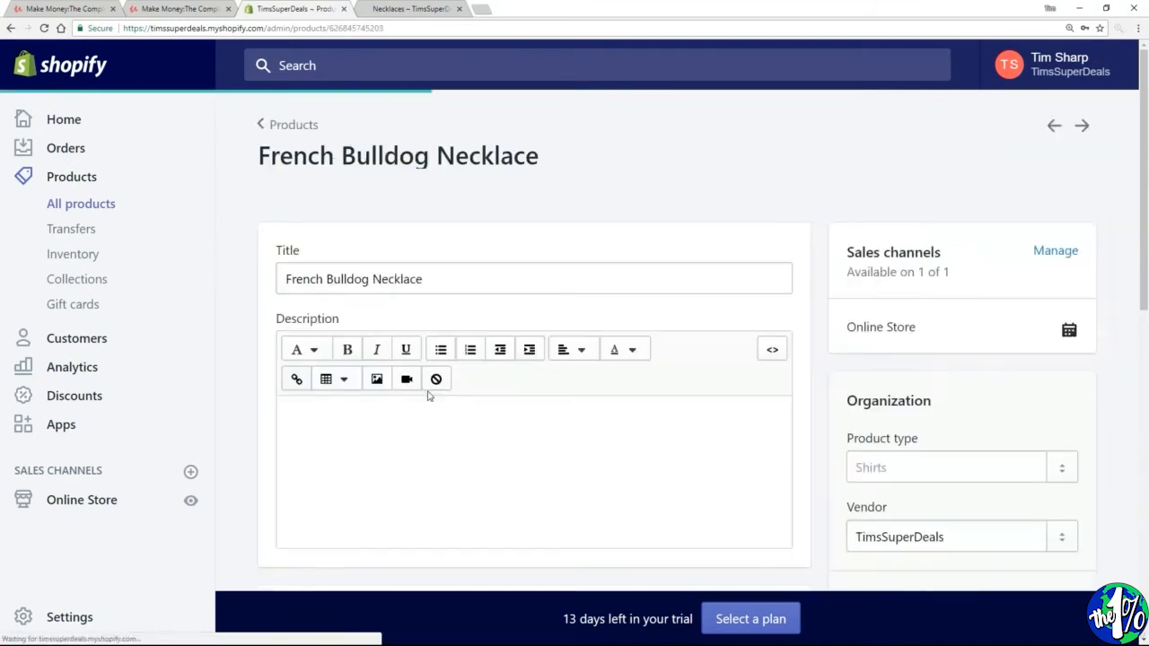
scroll(1077, 398, "down", 4)
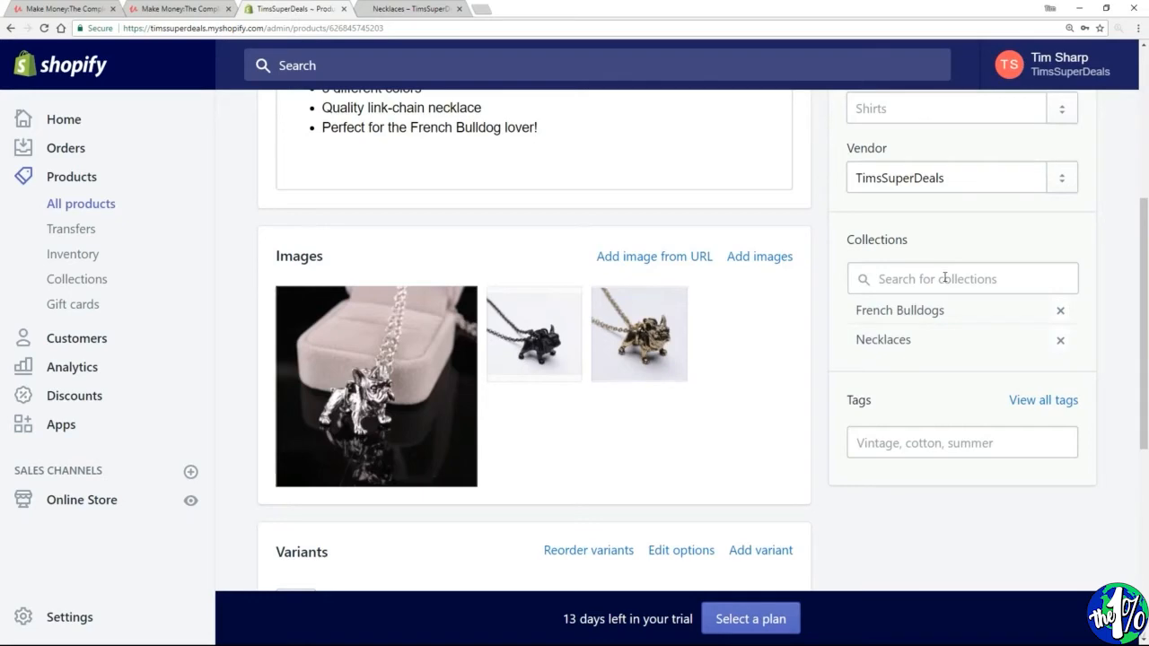
- Go to the live storefront's home page and examine the products in its featured collection
left_click(420, 13)
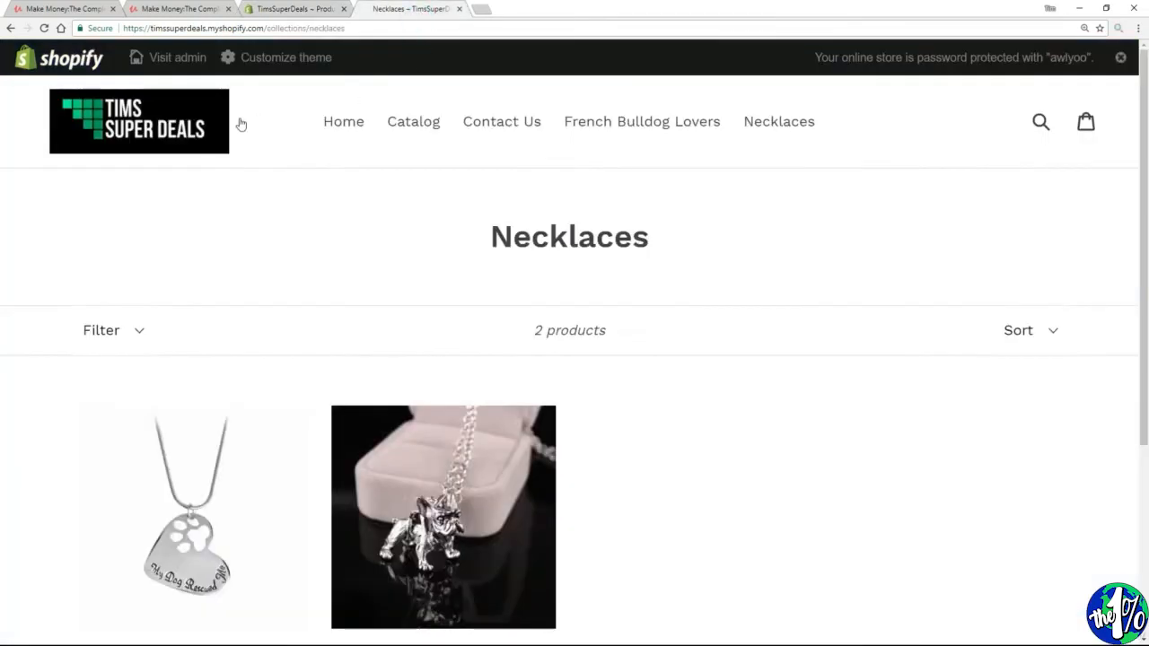
left_click(135, 130)
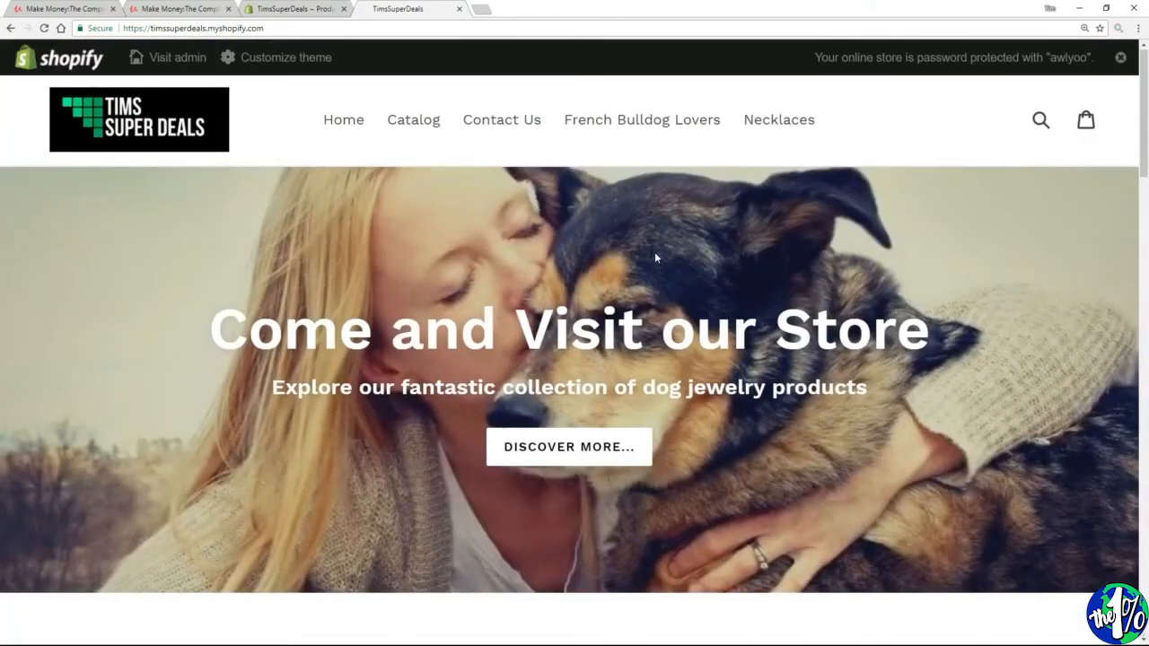
scroll(660, 256, "down", 7)
scroll(666, 265, "down", 1)
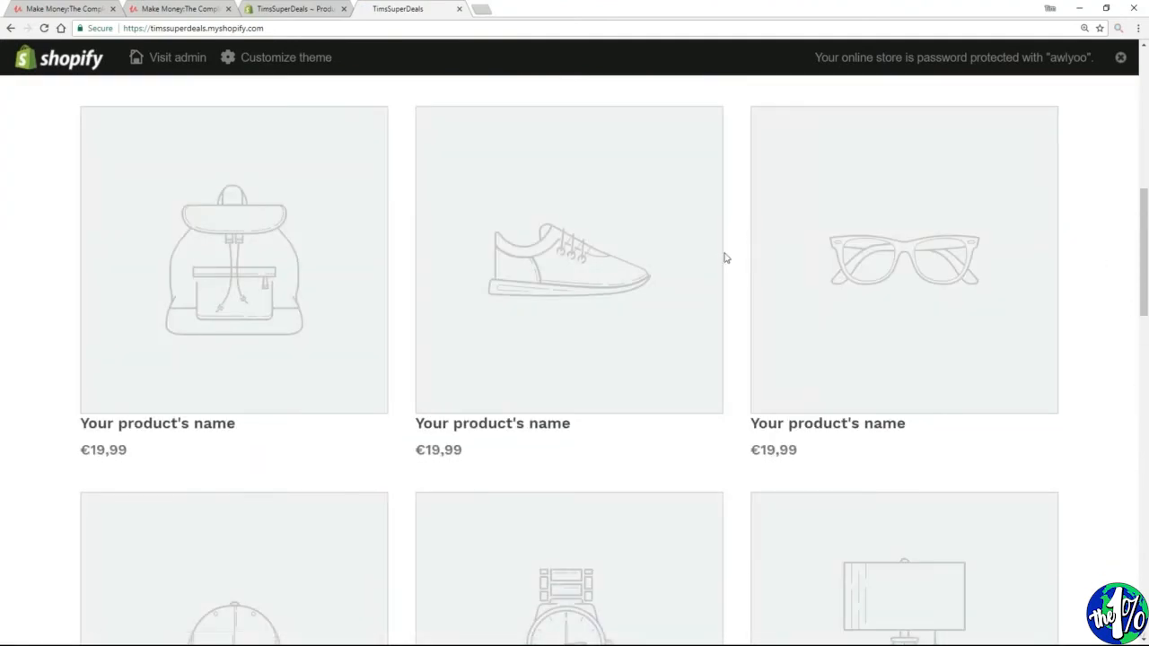
scroll(723, 256, "up", 5)
- Add the French Bulldog Necklace product to the Home page collection in the admin and save it
left_click(291, 11)
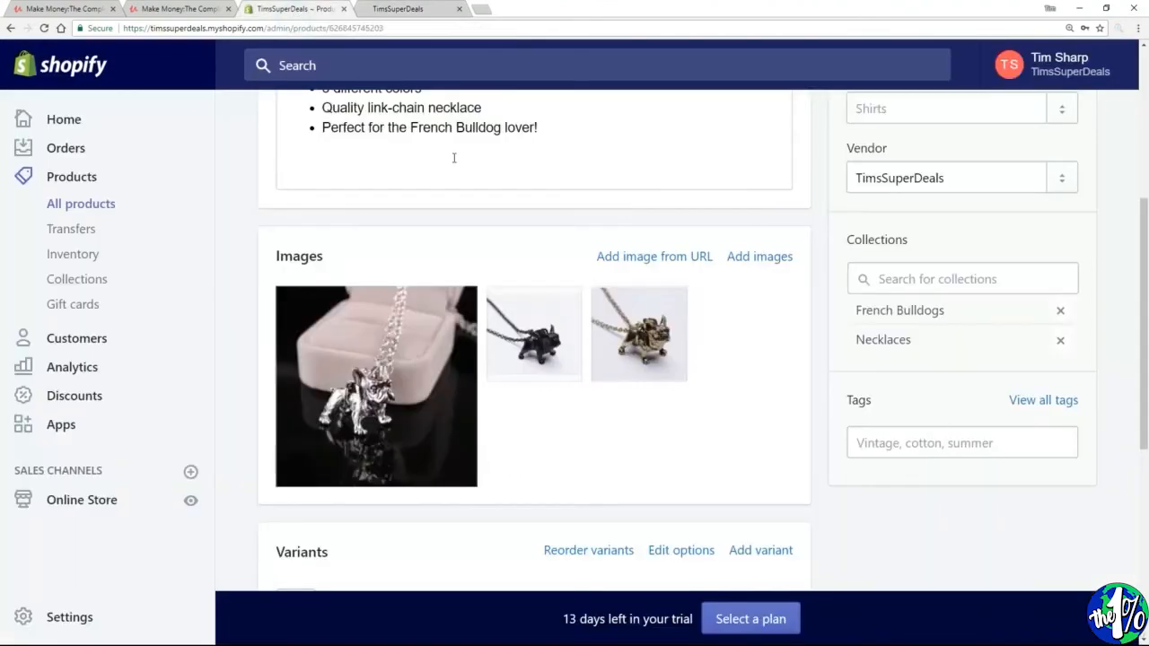
left_click(977, 279)
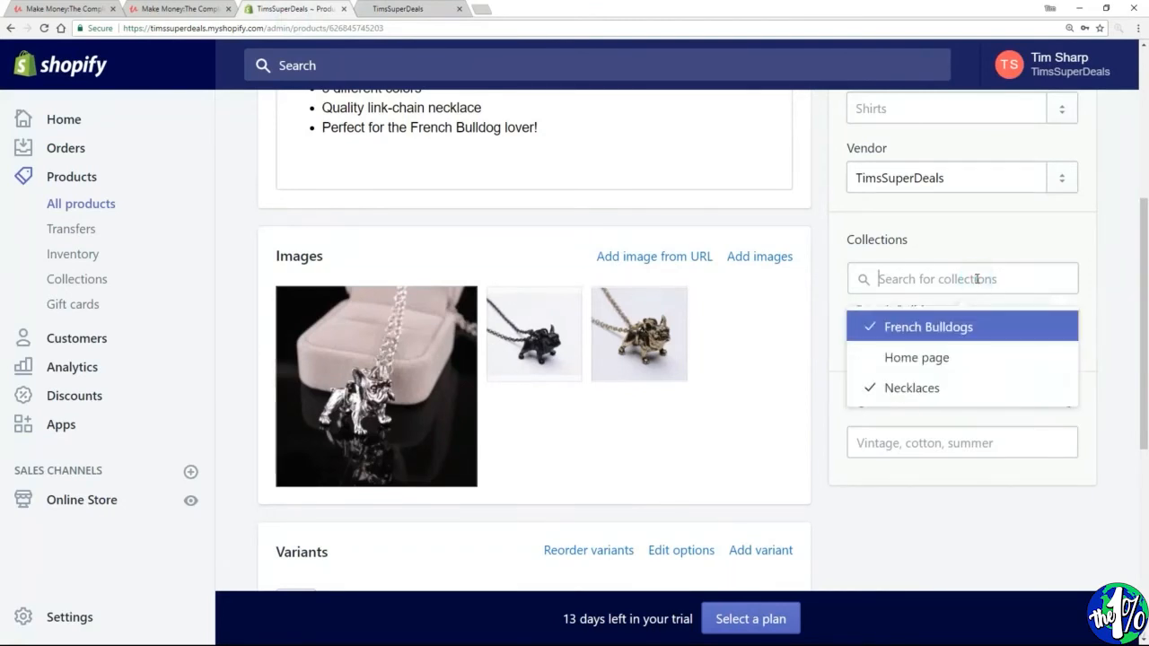
left_click(940, 359)
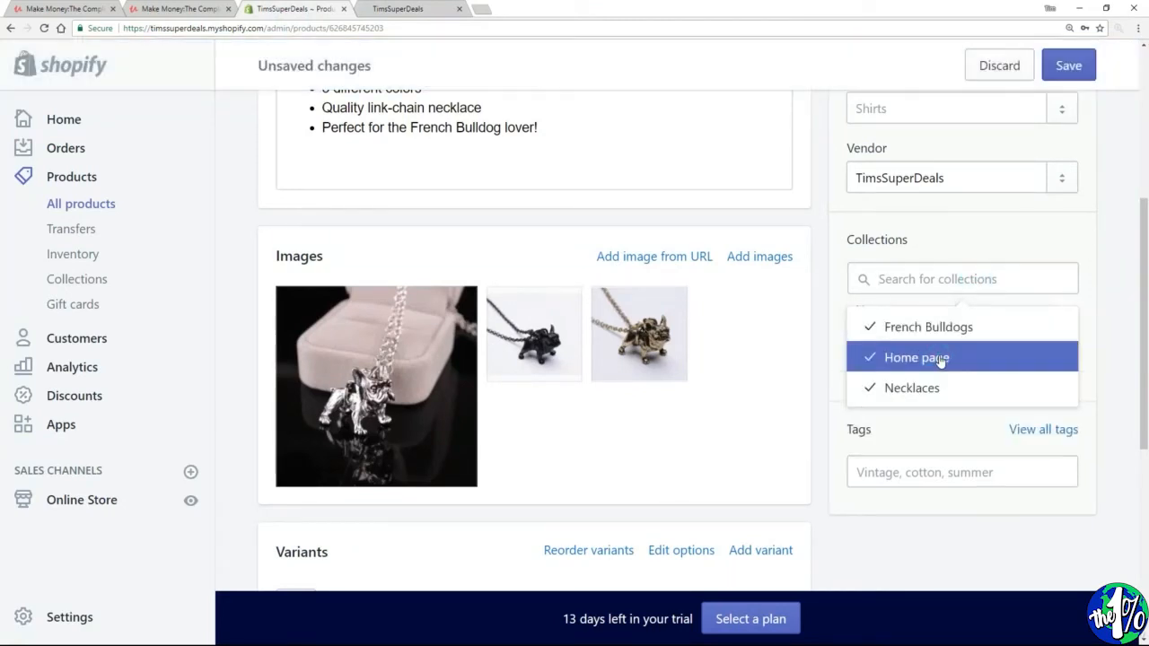
left_click(1076, 67)
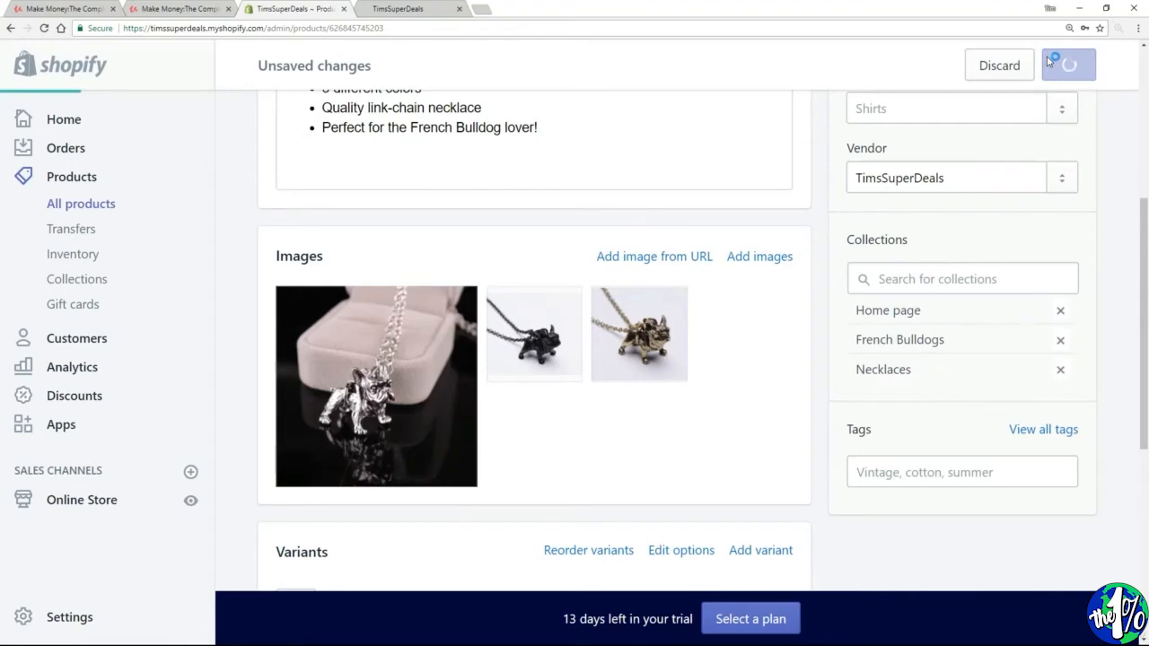
- Reload the live storefront's home page and check the featured collection for the French Bulldog Necklace
left_click(398, 11)
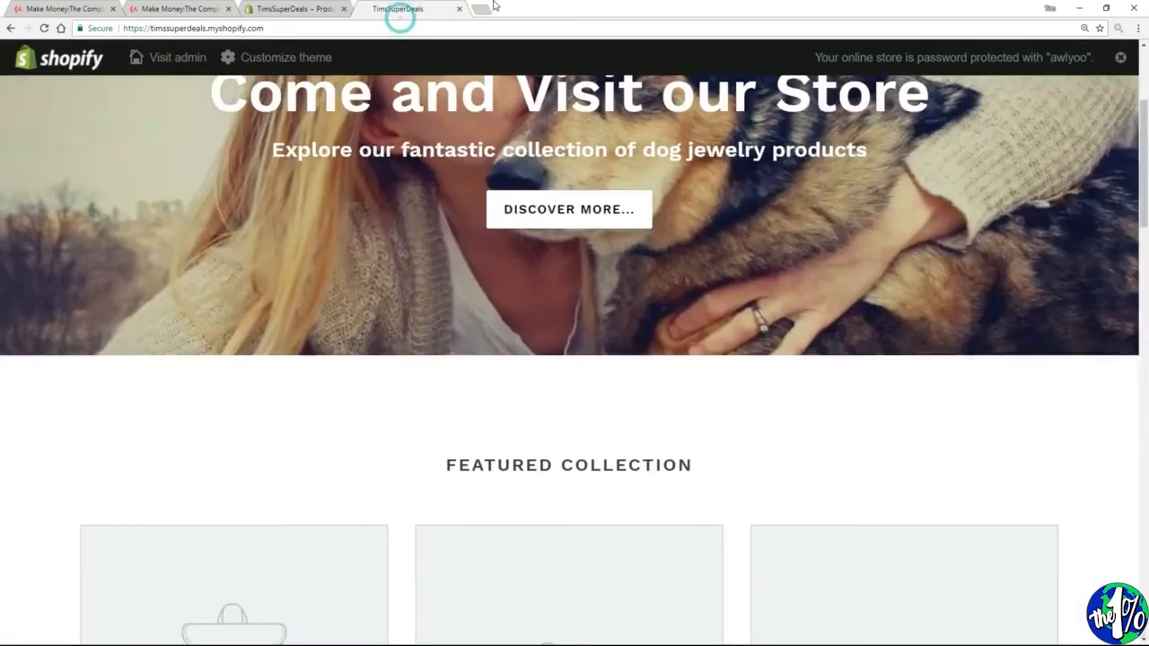
left_click(44, 28)
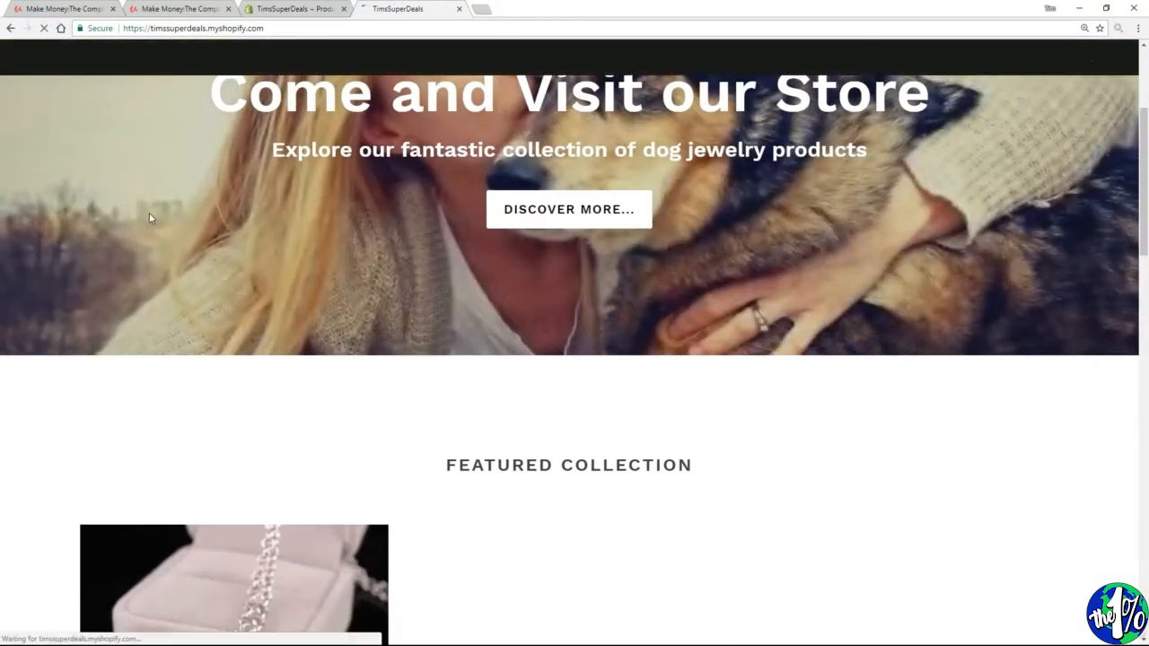
scroll(473, 360, "down", 5)
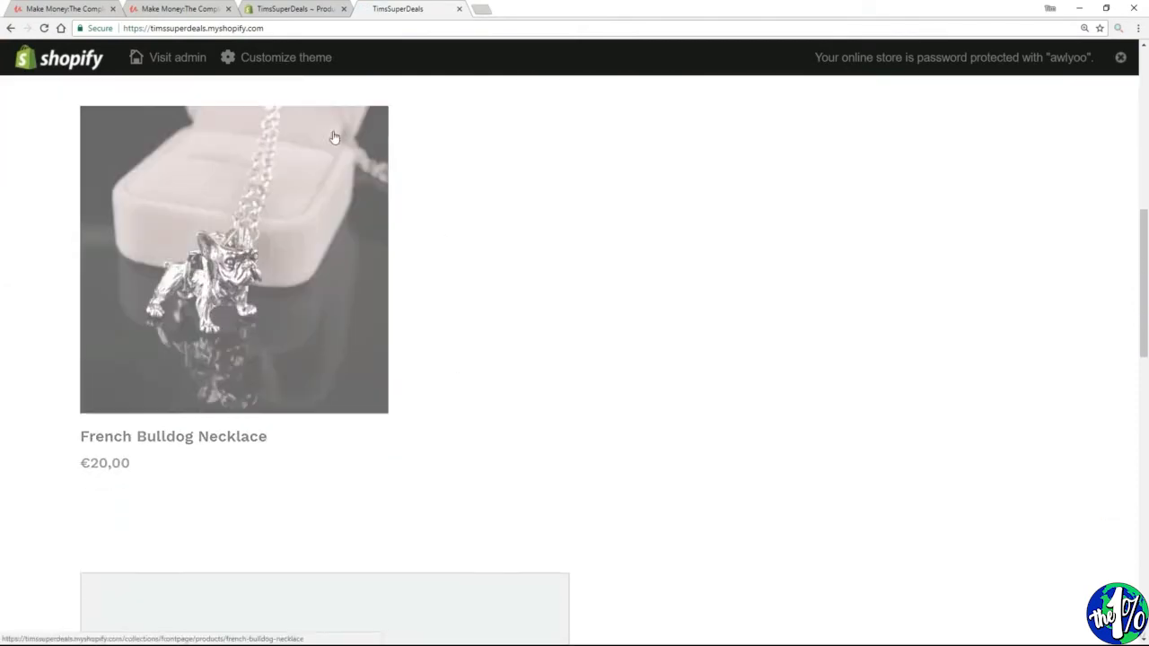
scroll(621, 344, "up", 2)
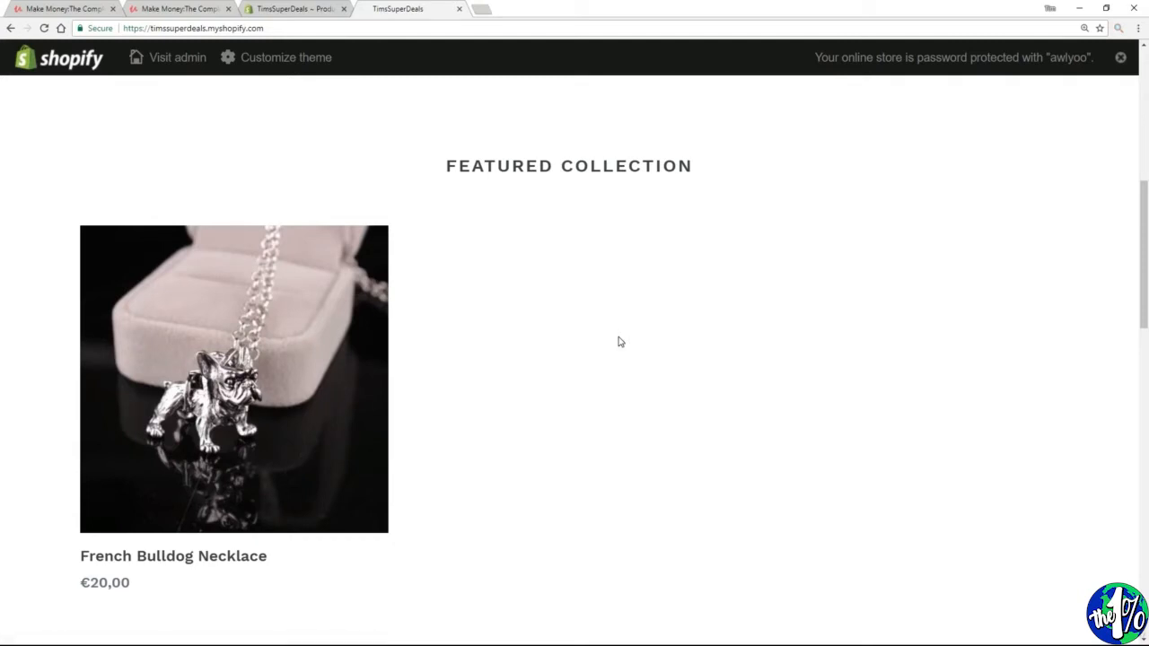
- Open the Heart shaped dog pendant product in the admin, add it to the Home page collection, and save it
left_click(307, 11)
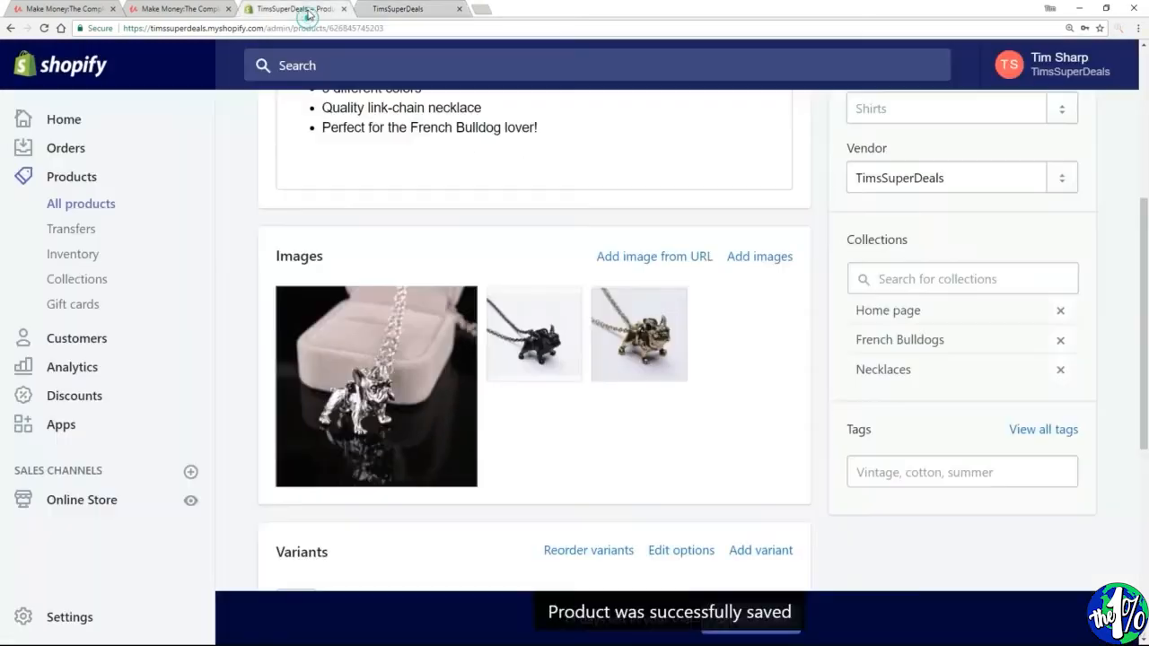
left_click(80, 210)
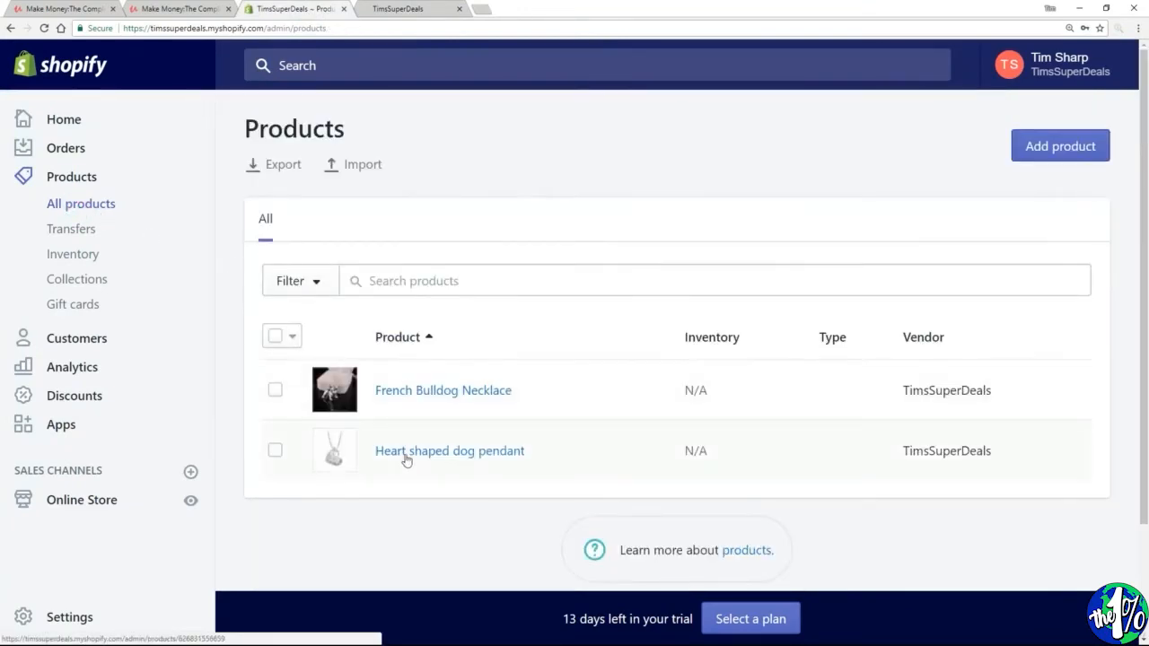
left_click(464, 451)
scroll(1029, 328, "down", 5)
left_click(1004, 340)
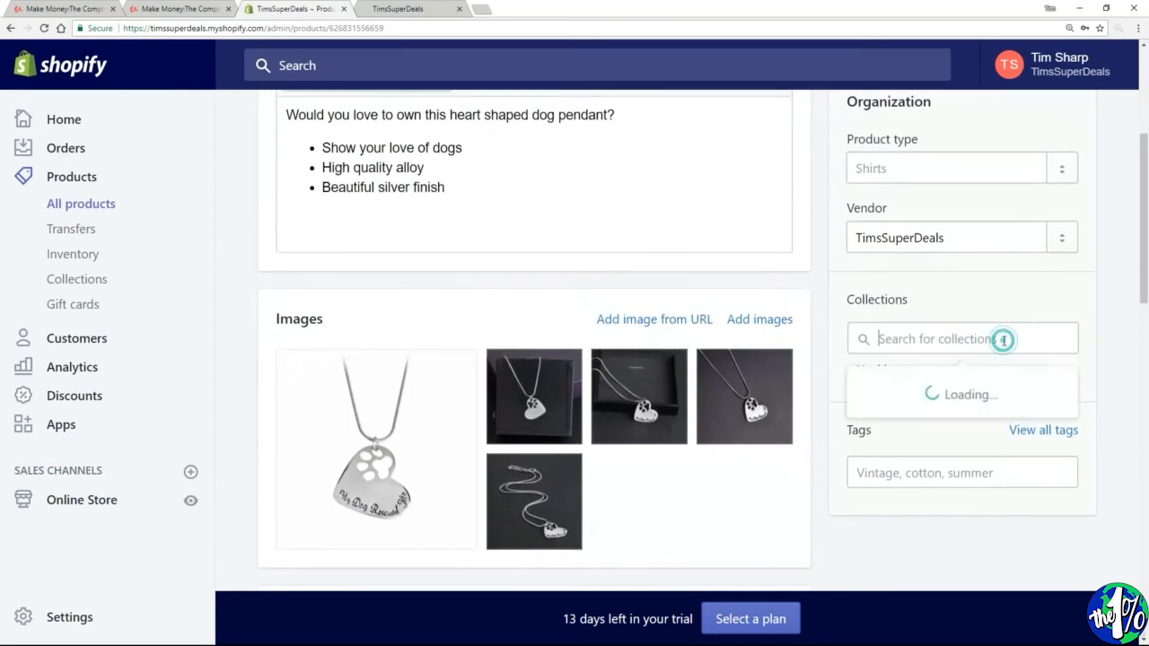
left_click(919, 418)
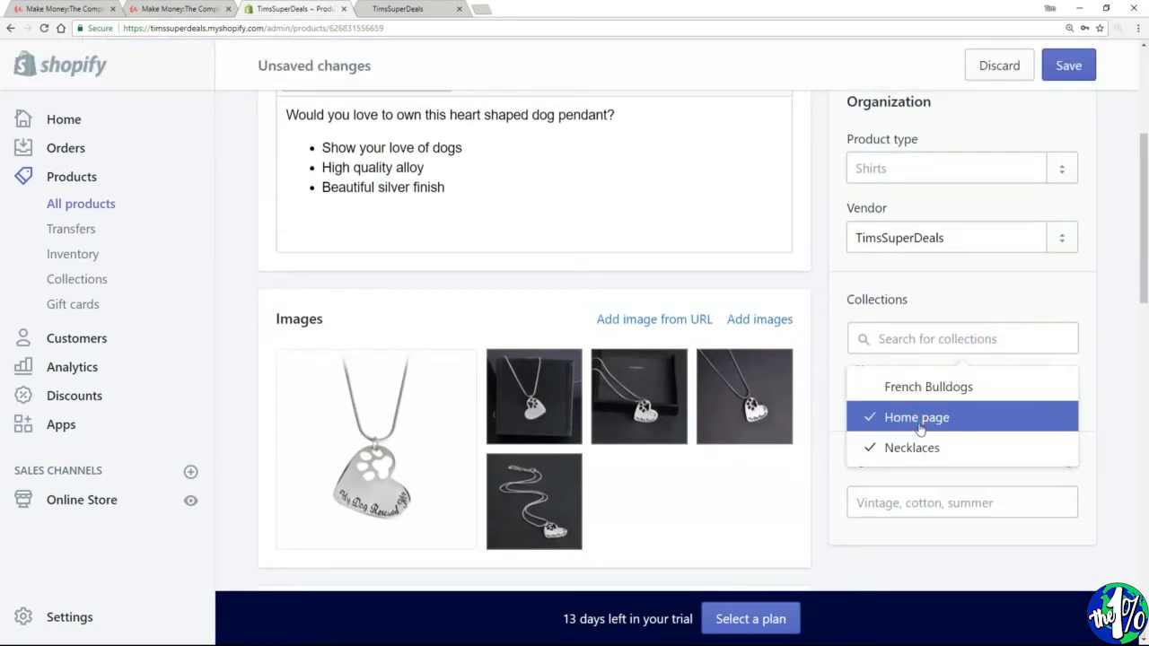
left_click(1068, 66)
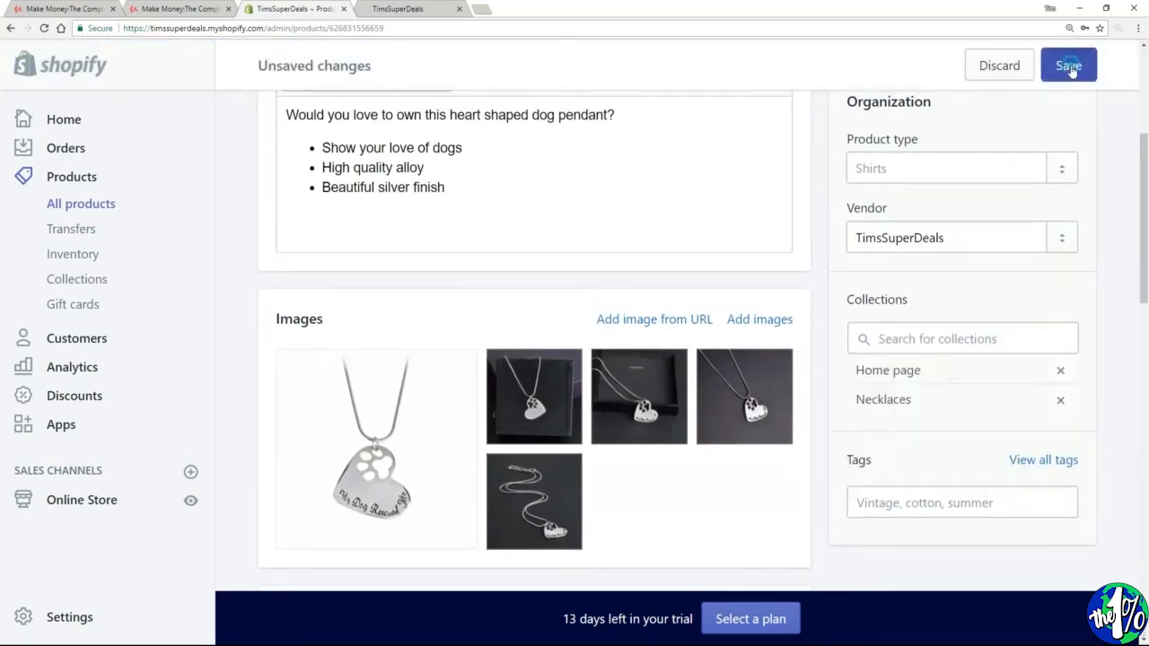
- Reload the live storefront's home page to check it after adding the Heart shaped dog pendant
left_click(393, 11)
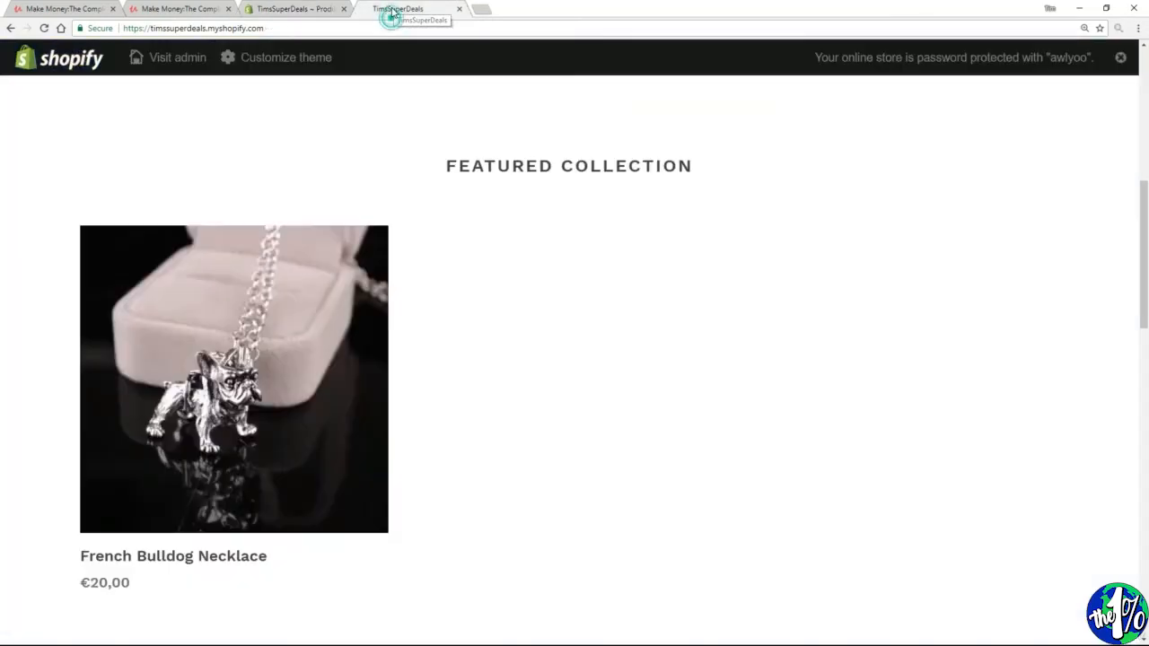
left_click(43, 29)
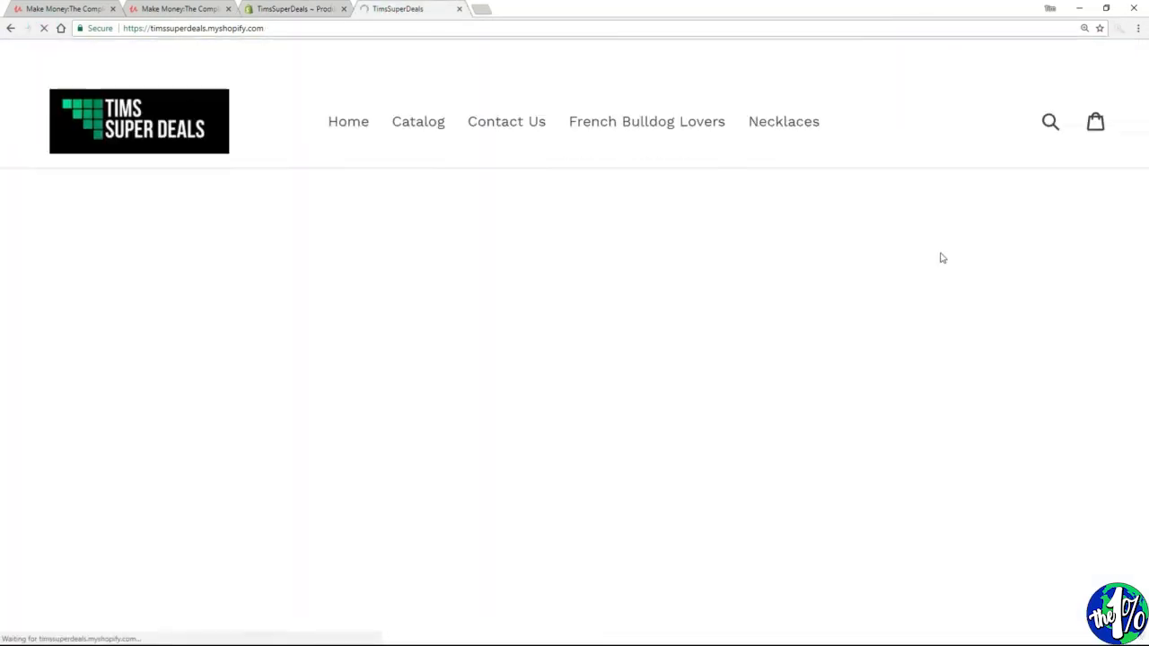
scroll(990, 365, "up", 5)
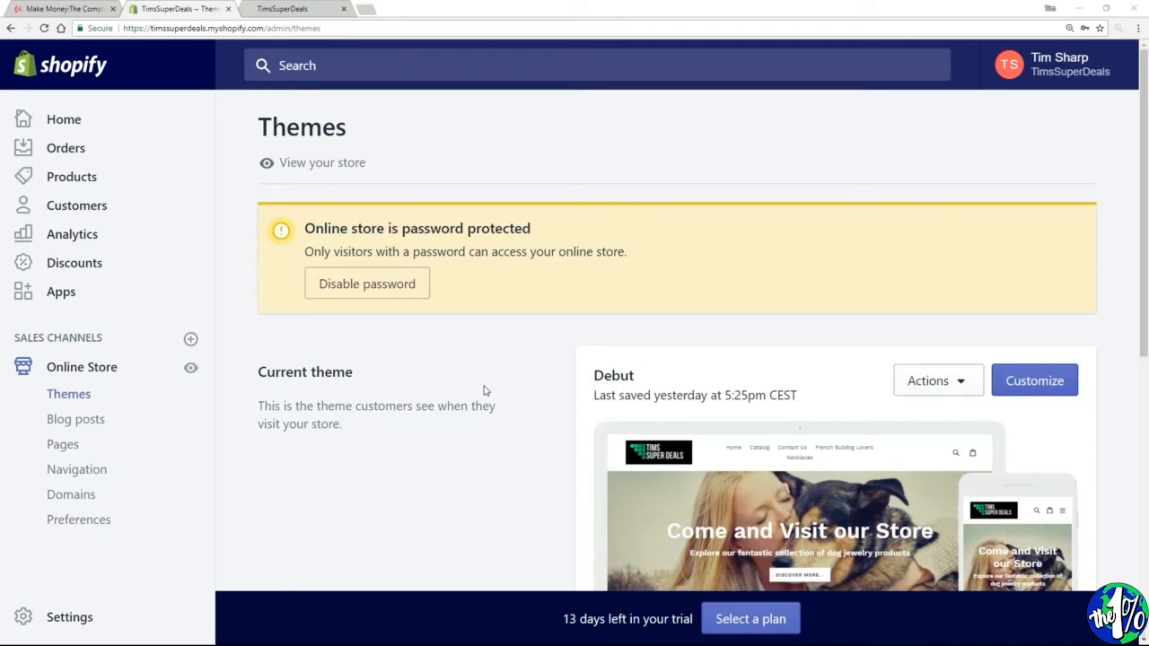
- Open the Debut theme for customization, try the Featured collection section above the hero banner, and return it below the banner
left_click(1028, 384)
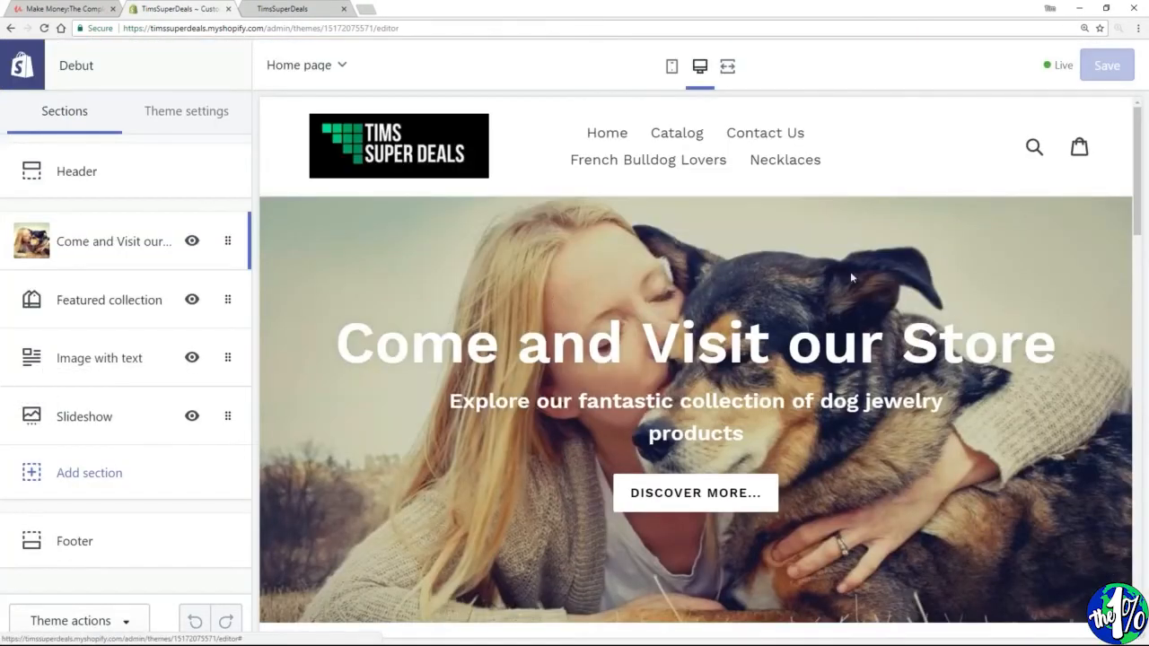
left_click_drag(1138, 171, 1147, 305)
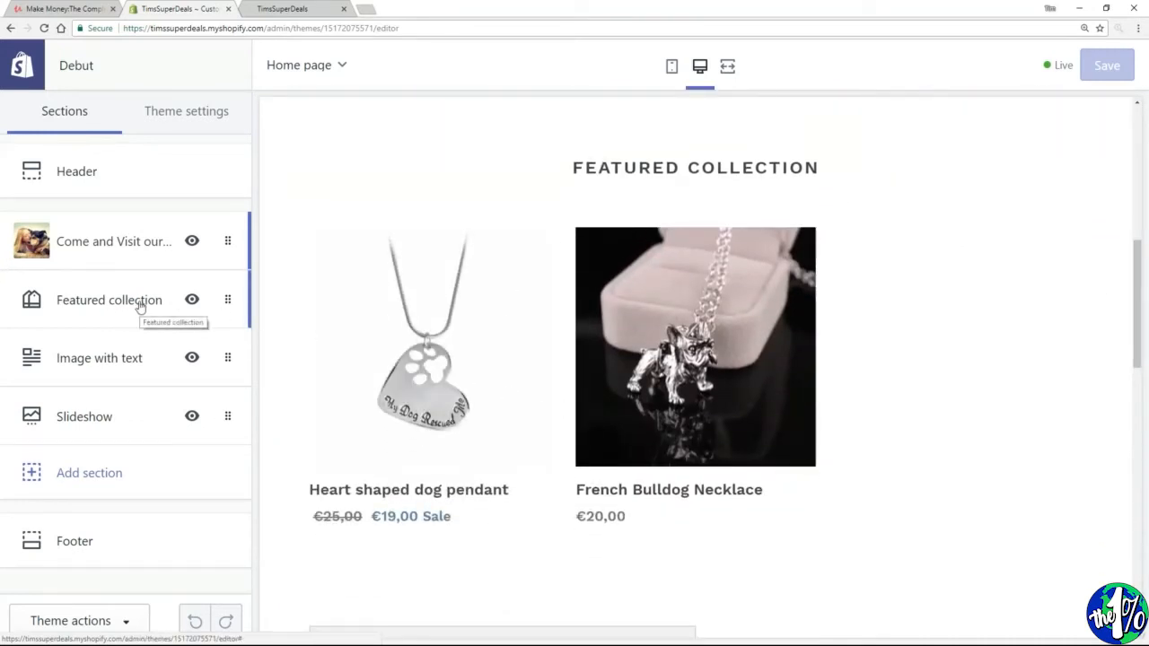
left_click_drag(126, 305, 131, 243)
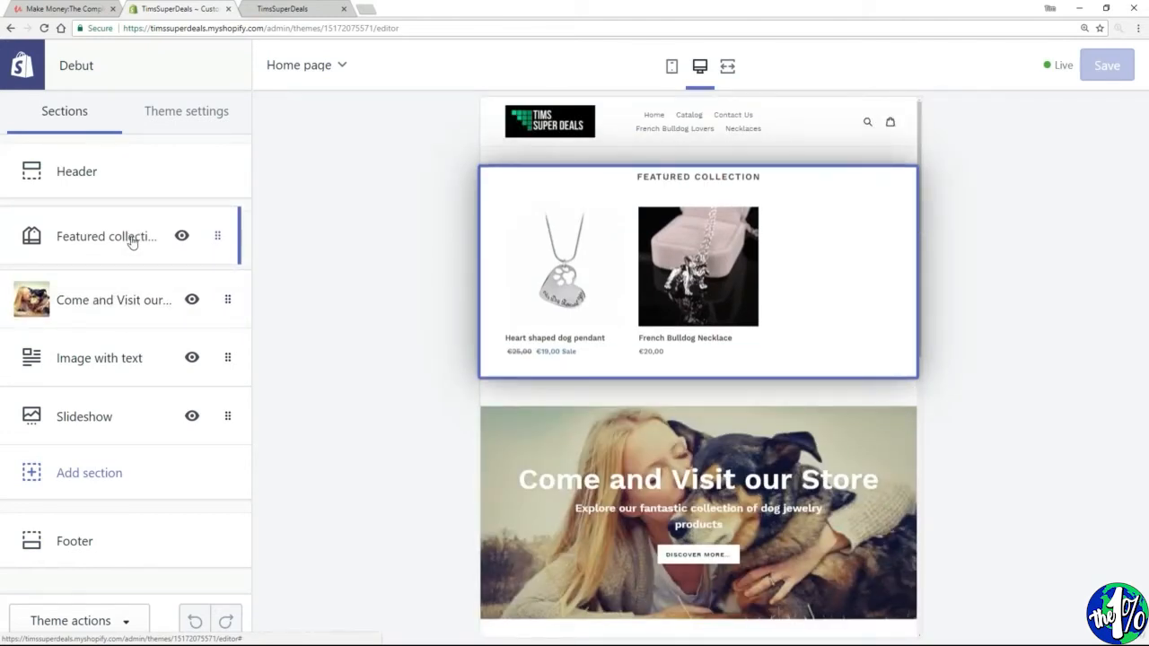
left_click_drag(133, 242, 141, 307)
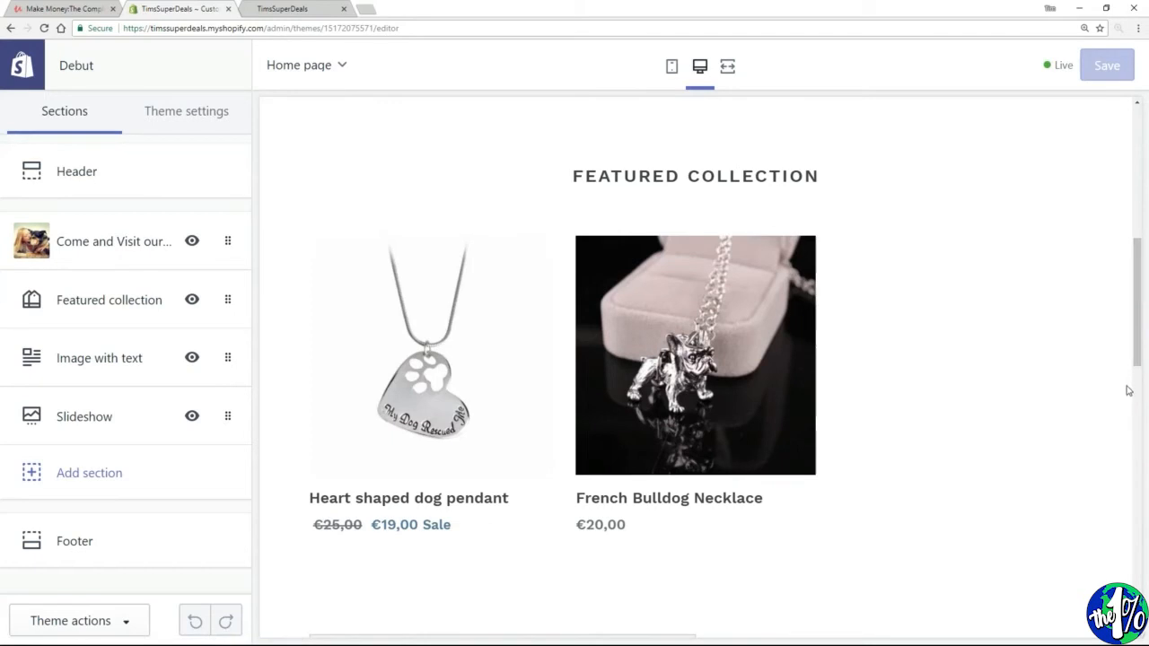
- Hide the Slideshow section on the home page
scroll(1136, 346, "down", 4)
scroll(1127, 462, "down", 8)
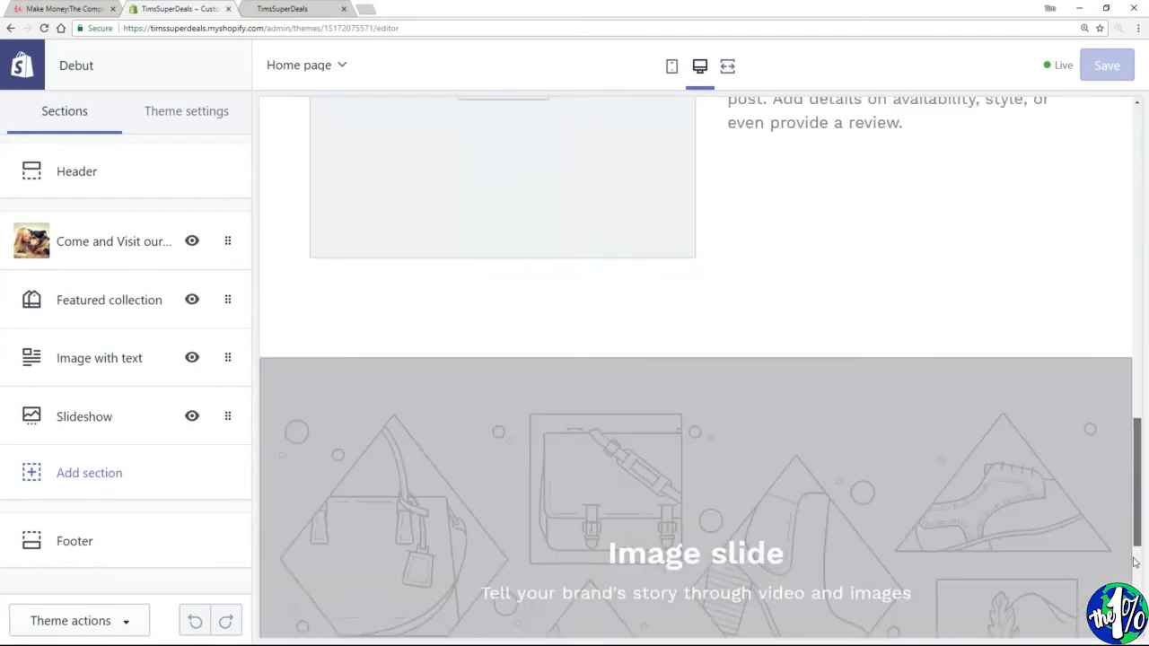
left_click(191, 416)
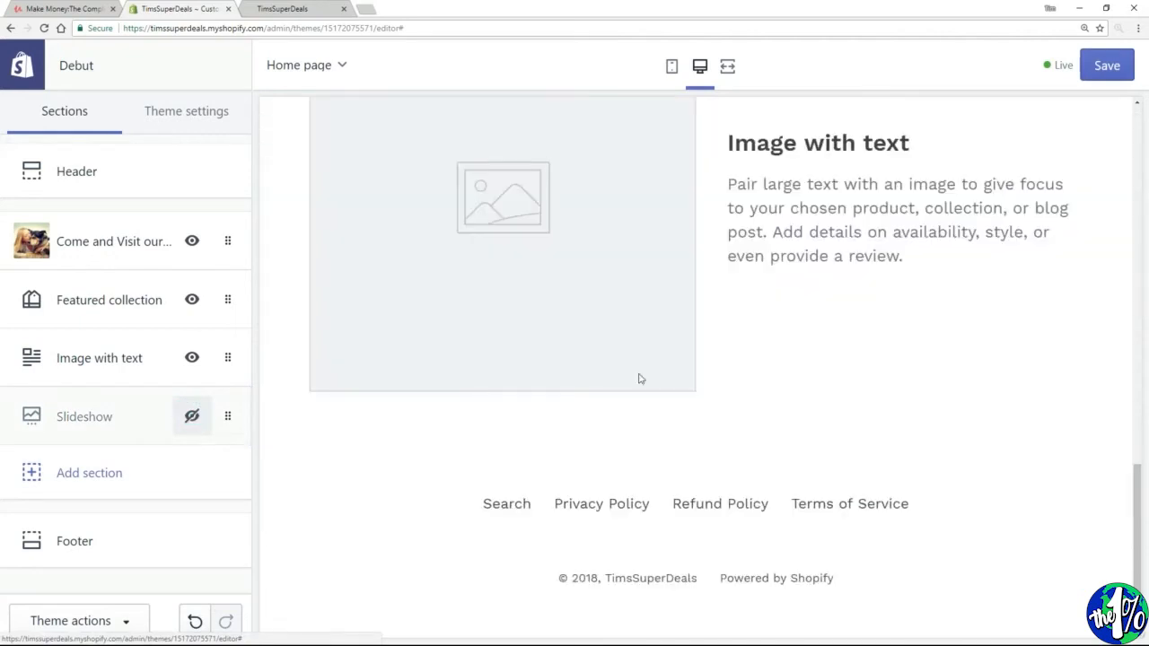
- Upload the heart shaped dog pendant photo and set it as the image of the Image with text section
scroll(798, 366, "up", 3)
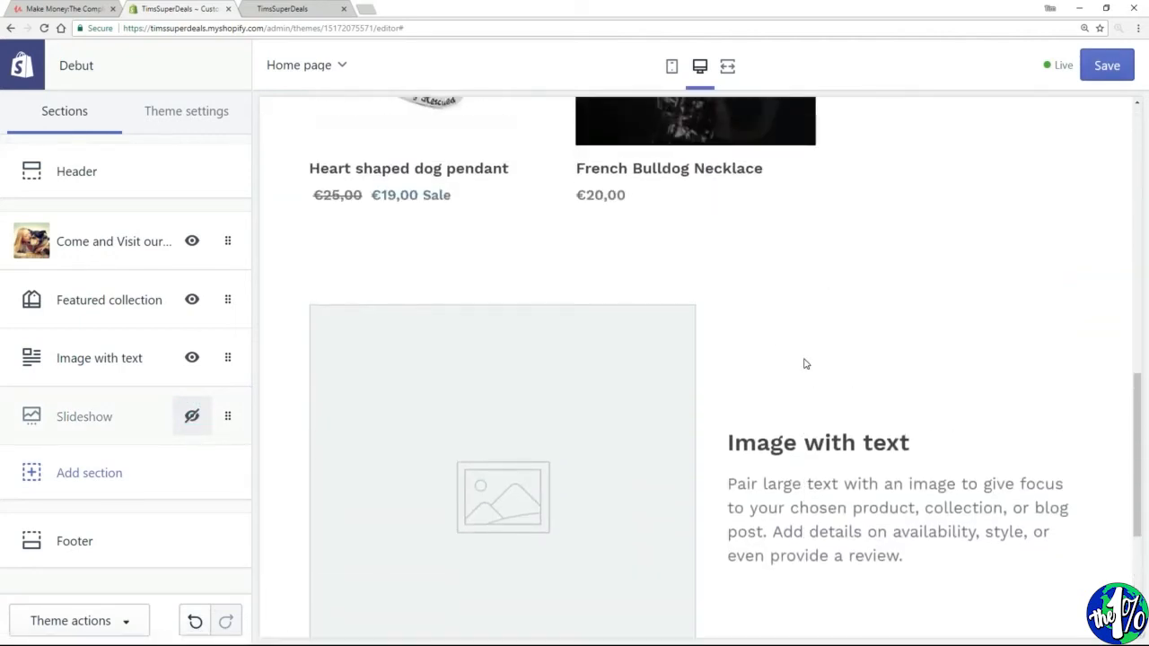
scroll(709, 363, "down", 2)
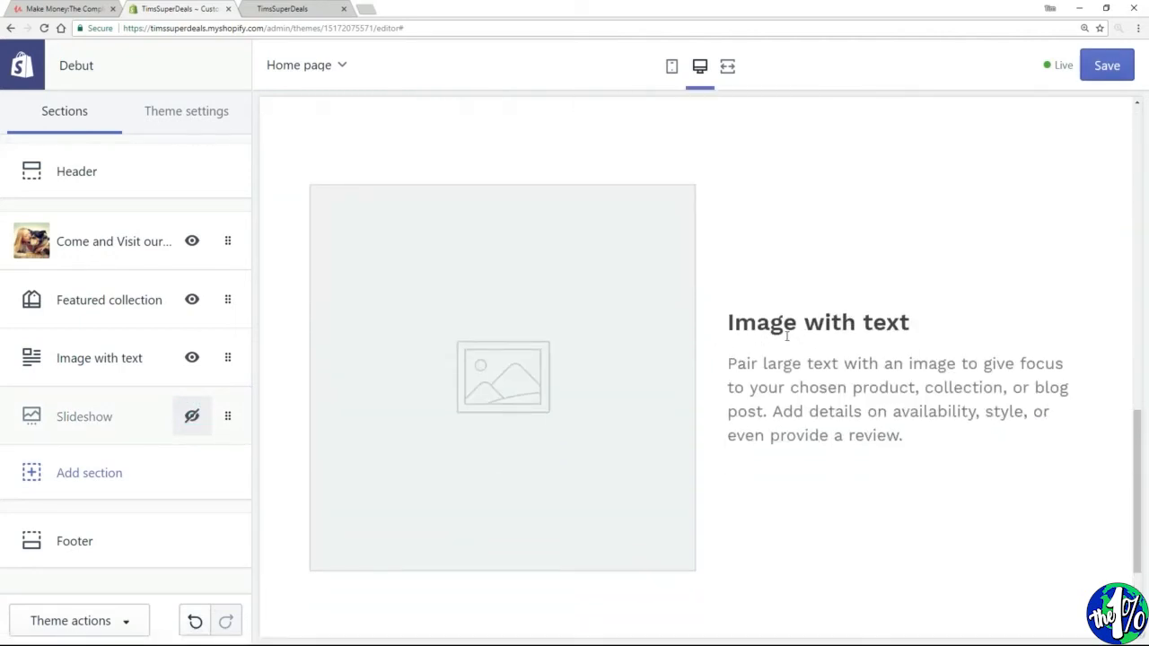
left_click(87, 362)
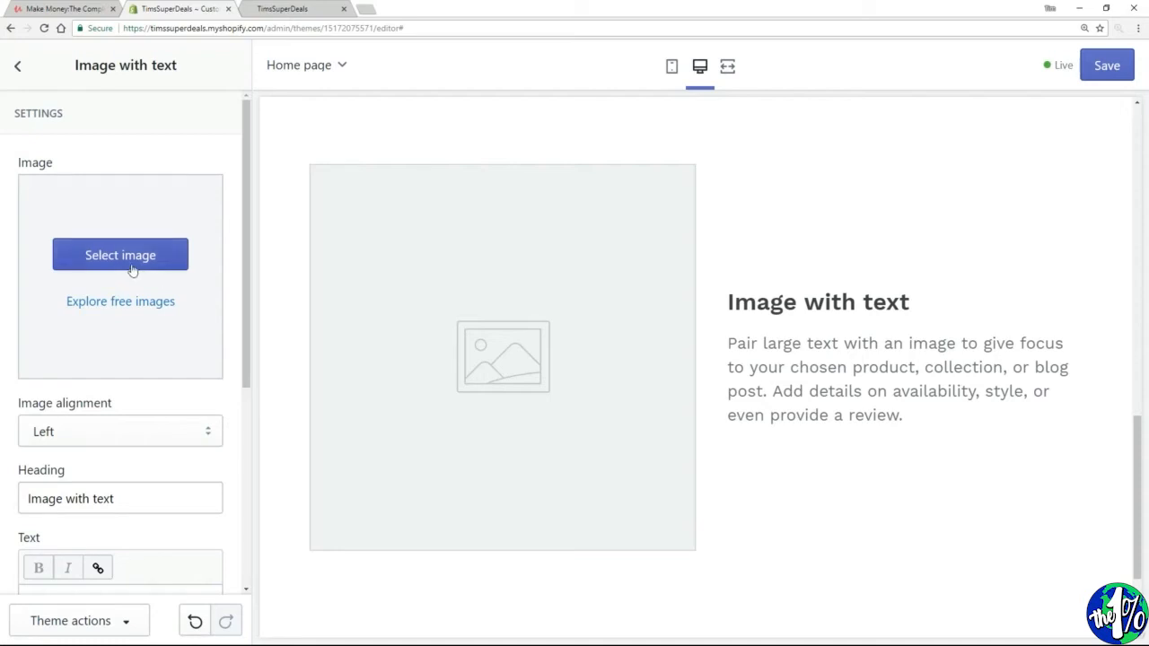
left_click(132, 262)
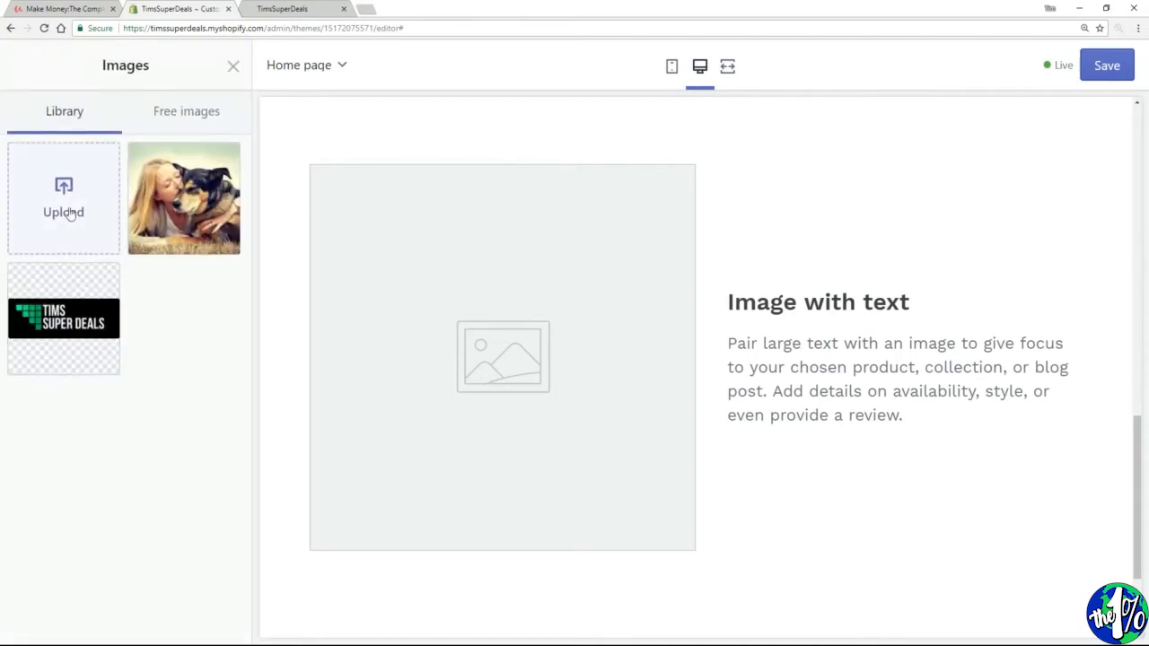
left_click(66, 213)
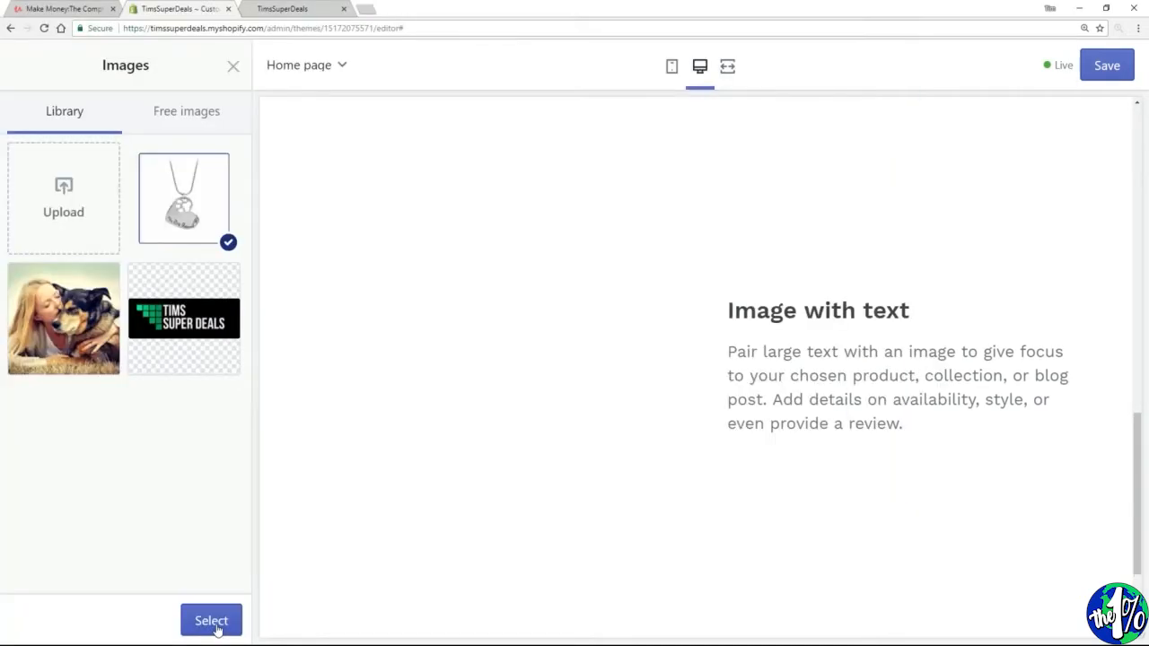
left_click(216, 626)
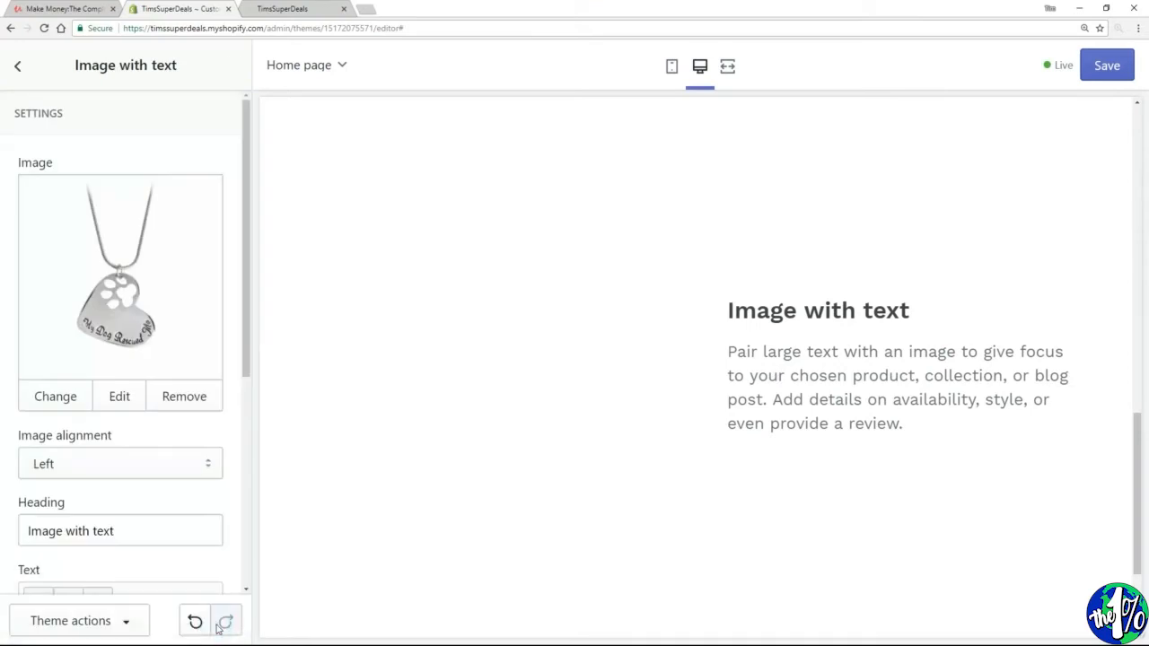
- Replace the Image with text section's body text with "Check out amazing selection of necklaces!"
scroll(123, 382, "down", 3)
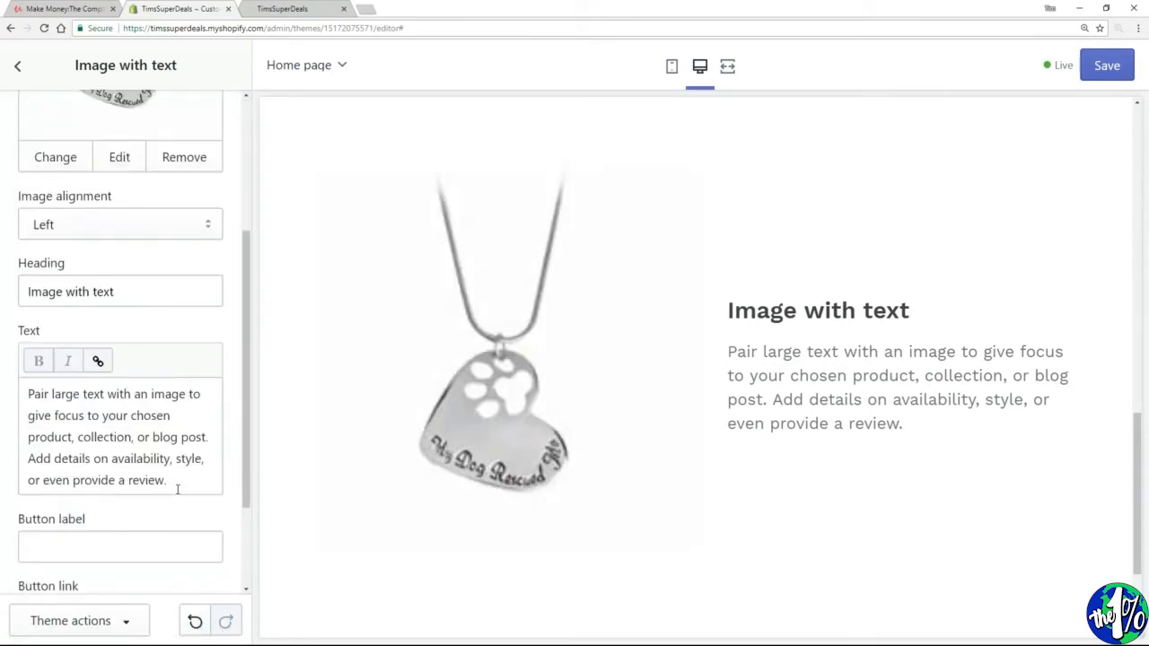
left_click_drag(178, 489, 20, 399)
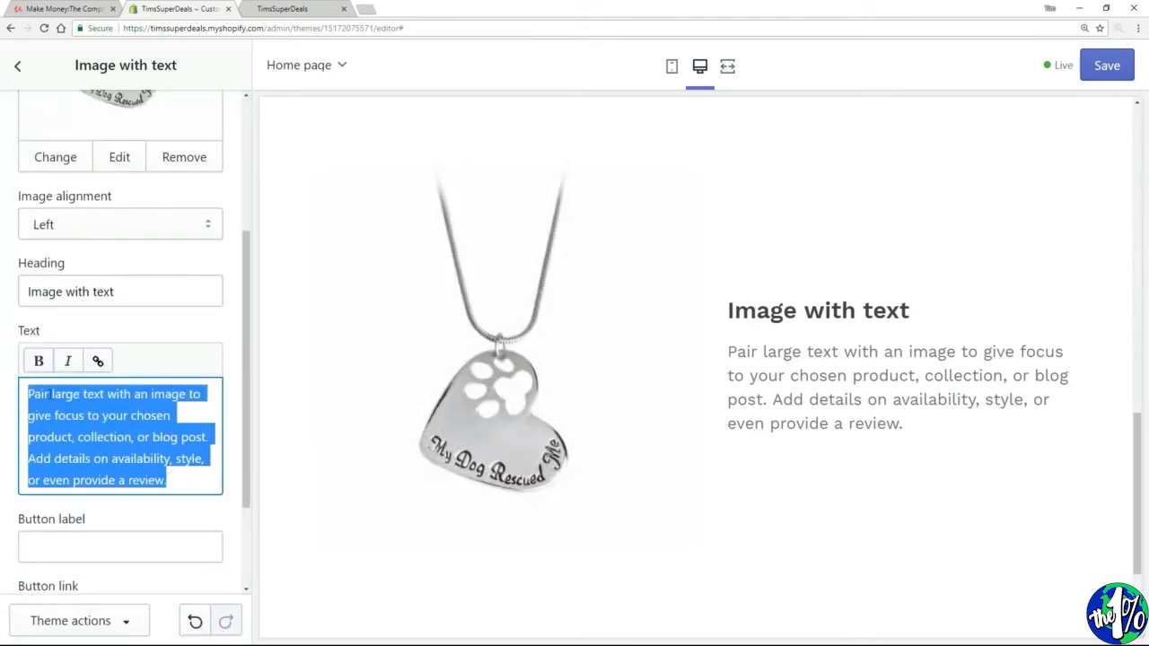
type("Check out")
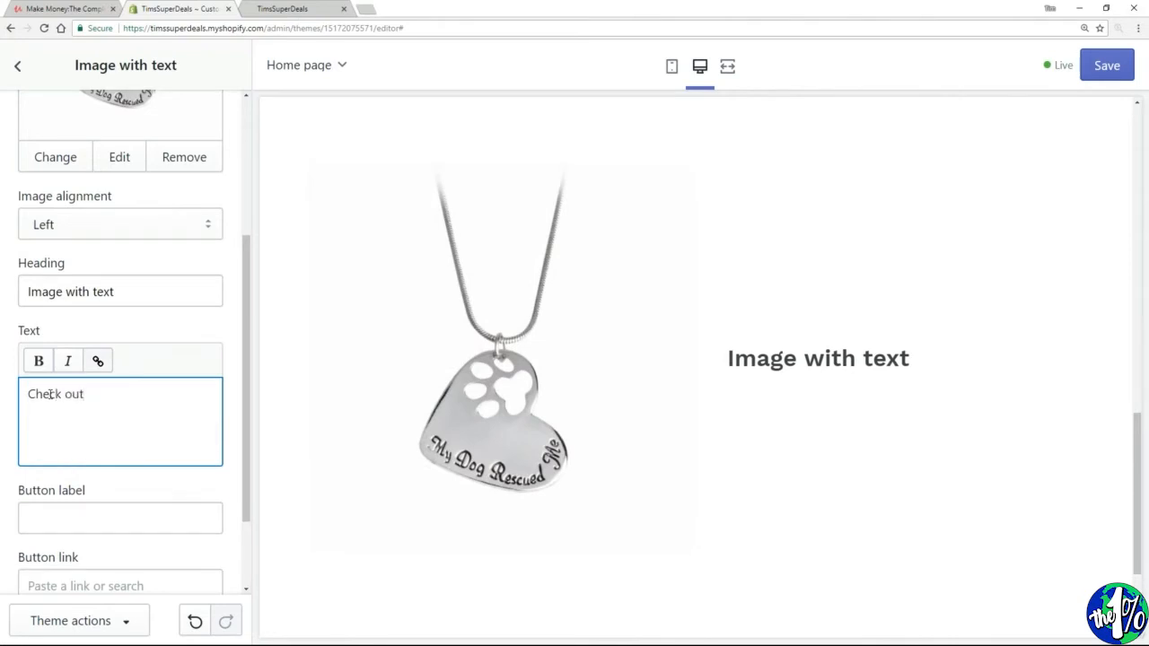
type(" amazing ele")
key("BackSpace")
key("BackSpace")
key("BackSpace")
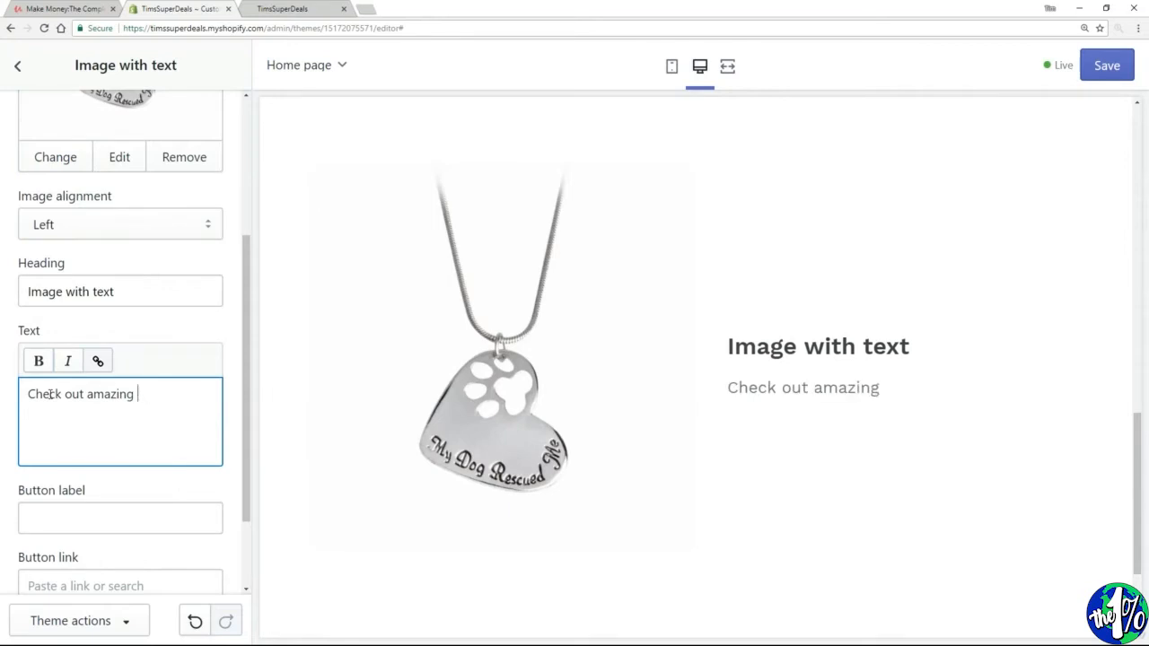
type("selection o")
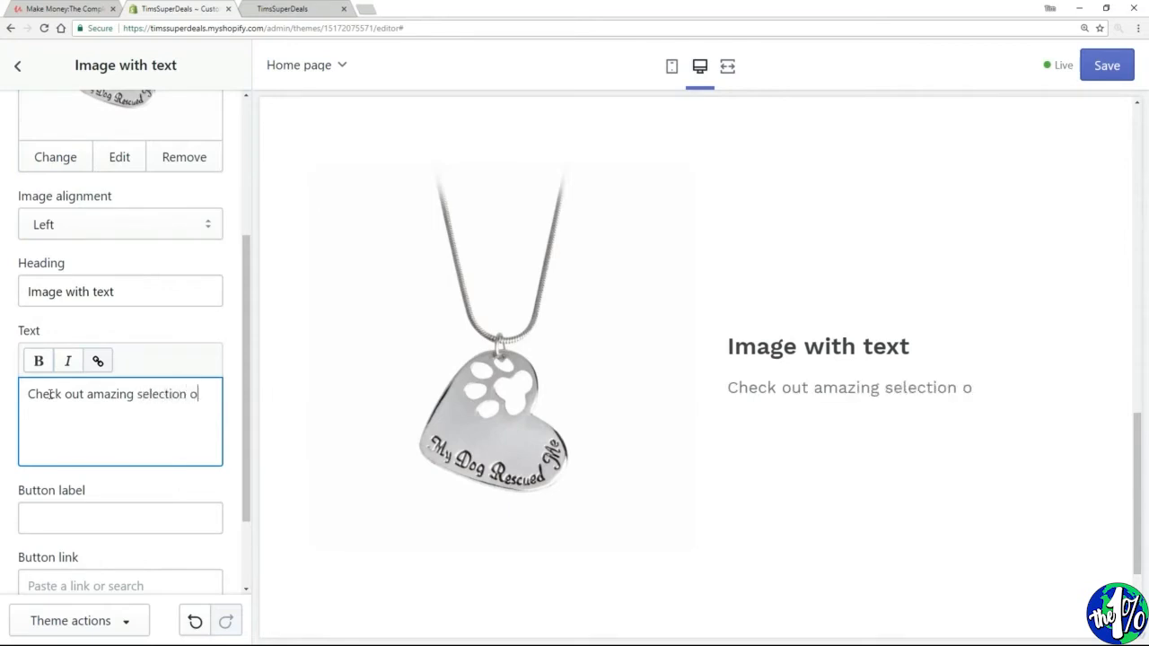
type("f necklaces!")
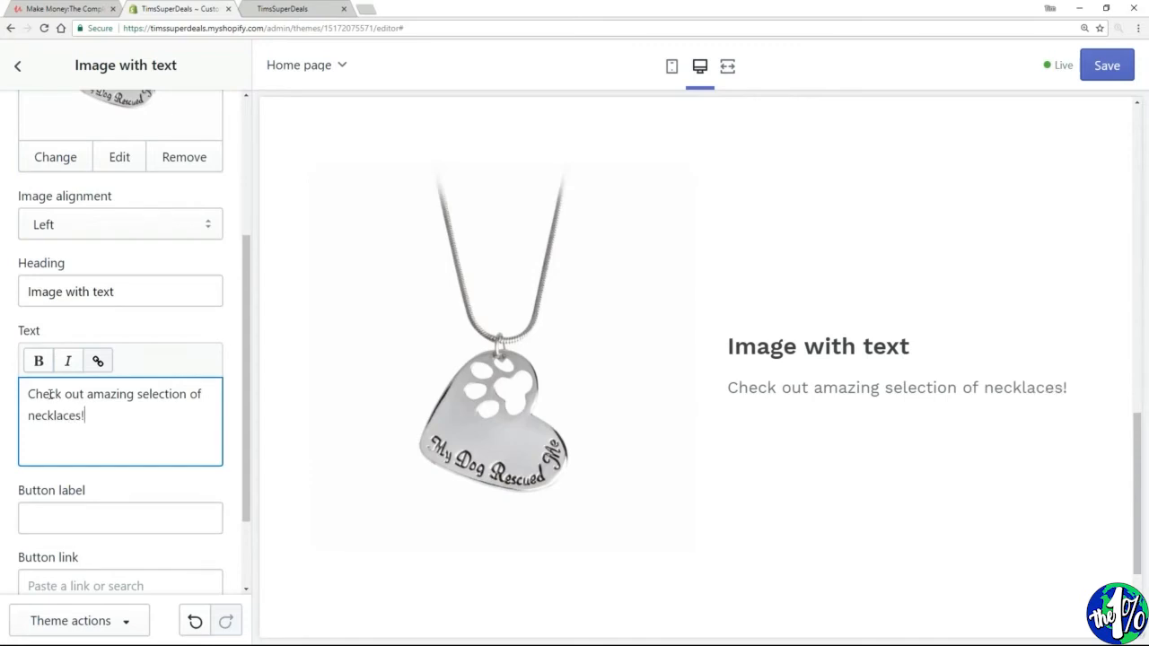
- Label the Image with text section's button "Shop now", link it to the Necklaces collection, and return to the section list
scroll(2, 473, "down", 2)
left_click(78, 410)
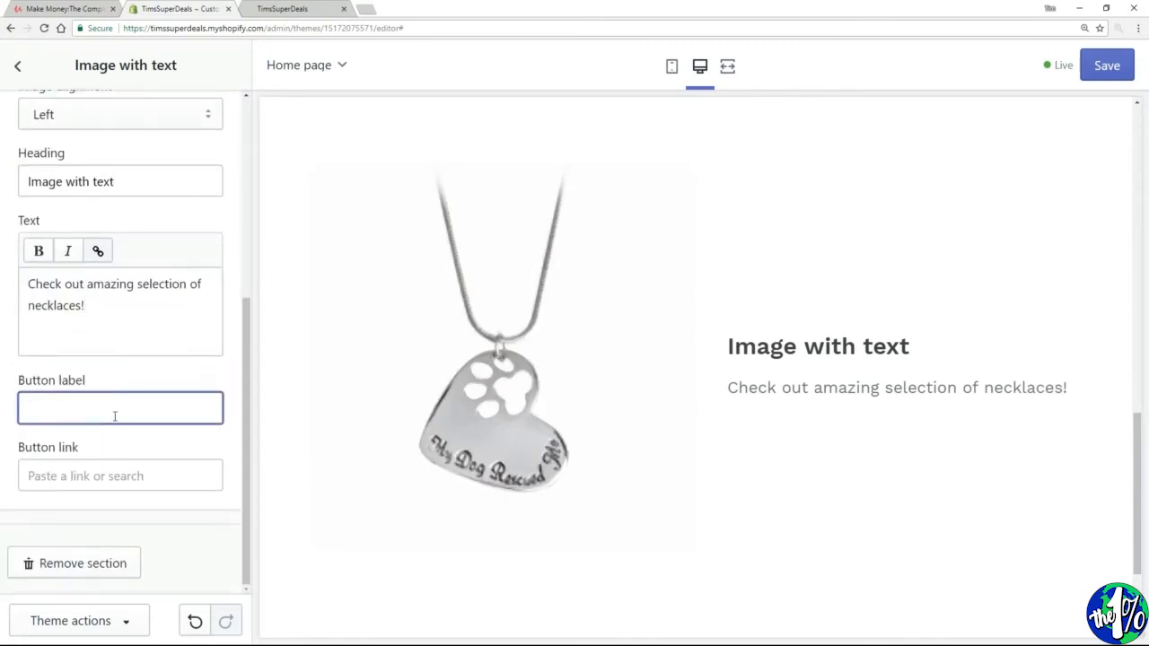
type("Shop now")
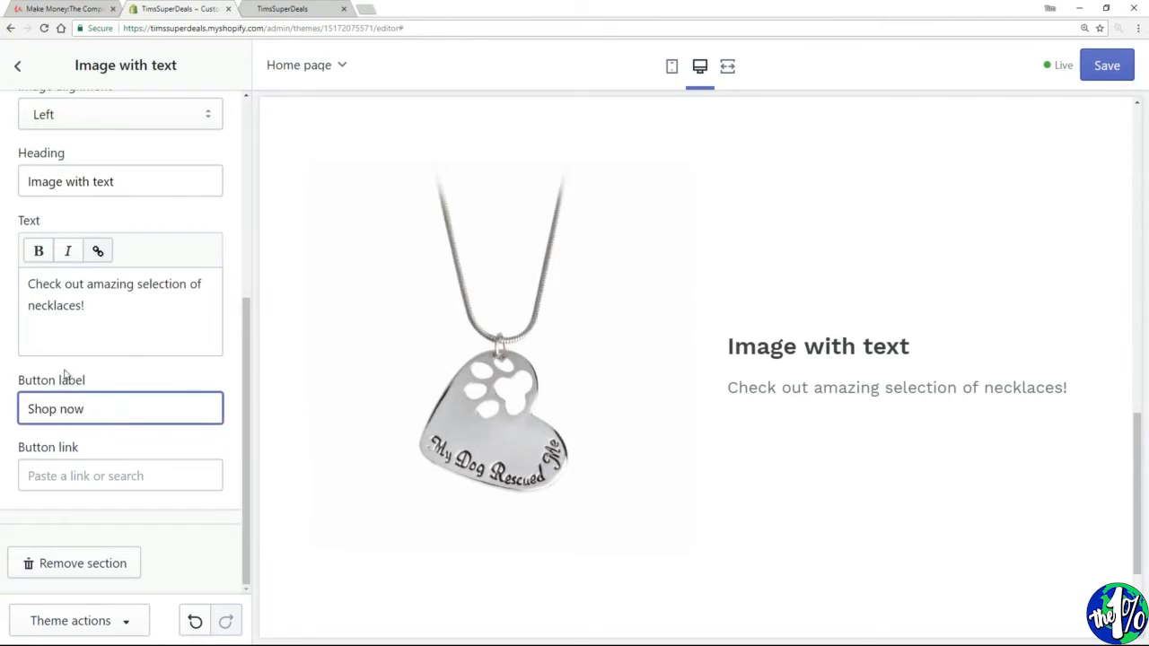
left_click(75, 473)
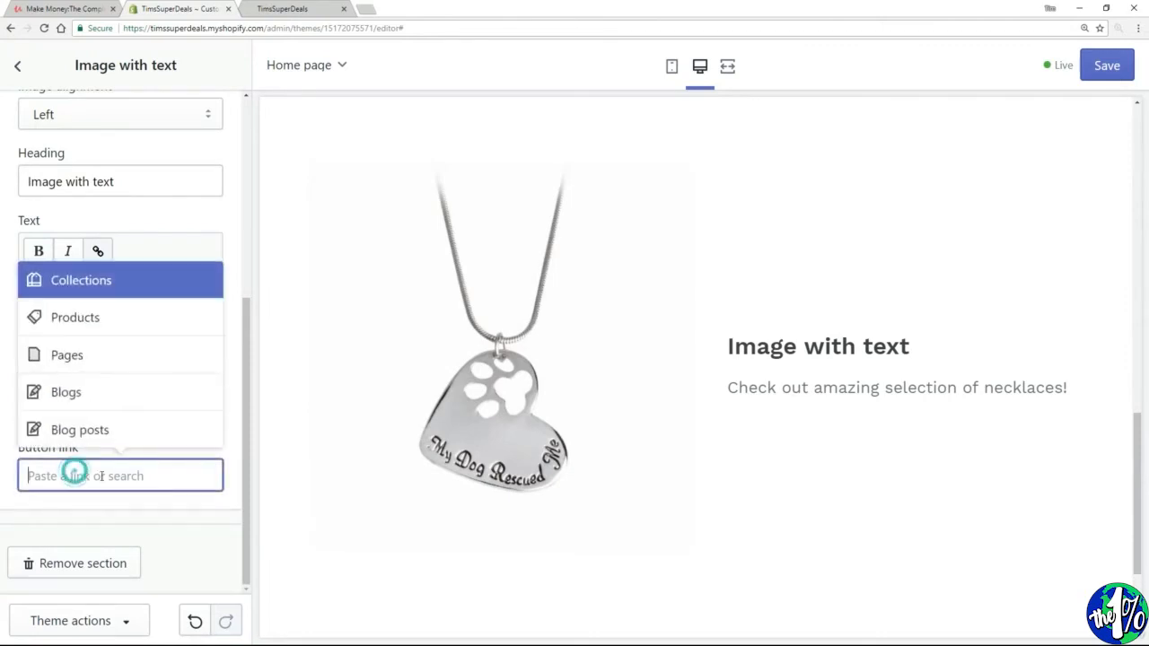
left_click(87, 295)
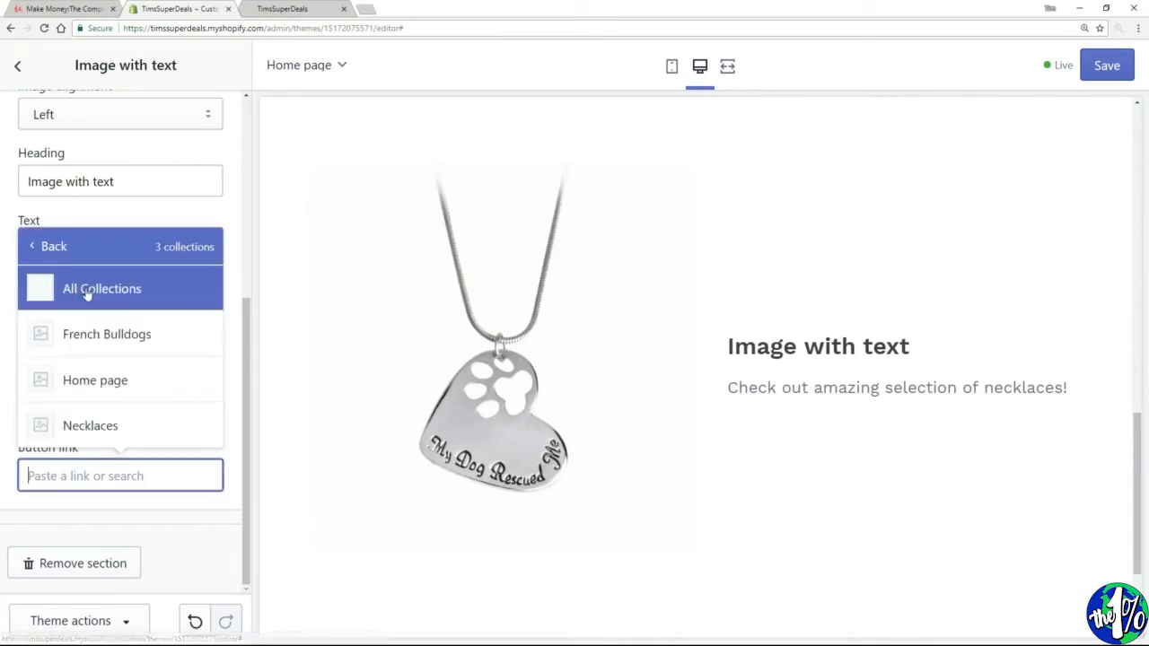
left_click(89, 428)
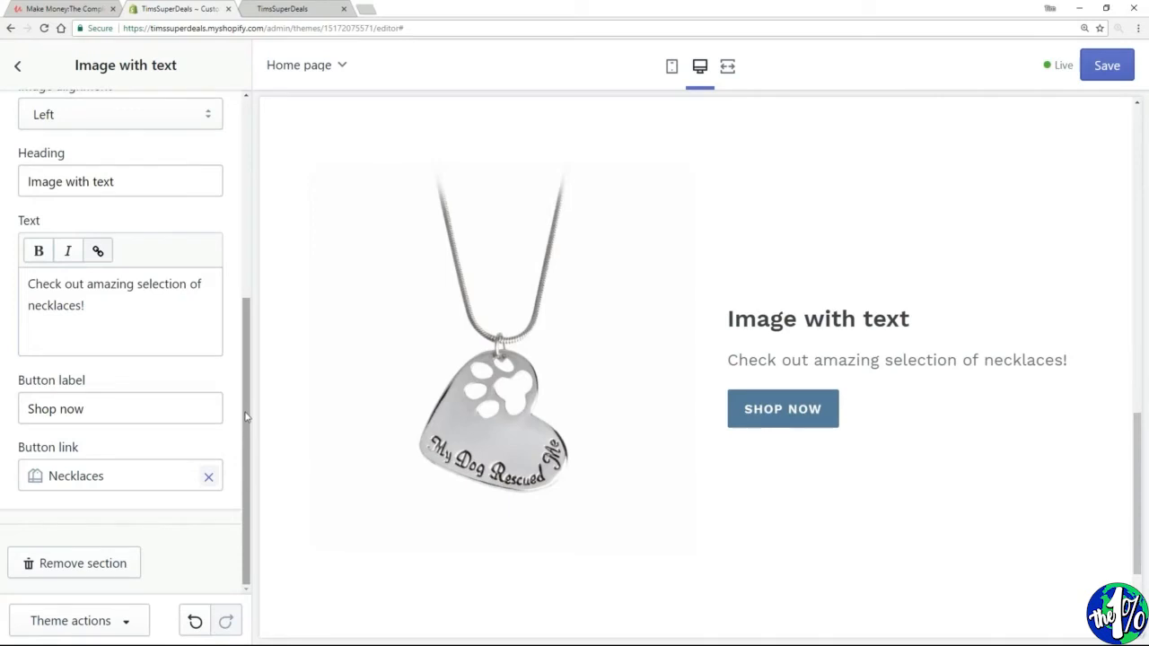
left_click_drag(247, 418, 231, 206)
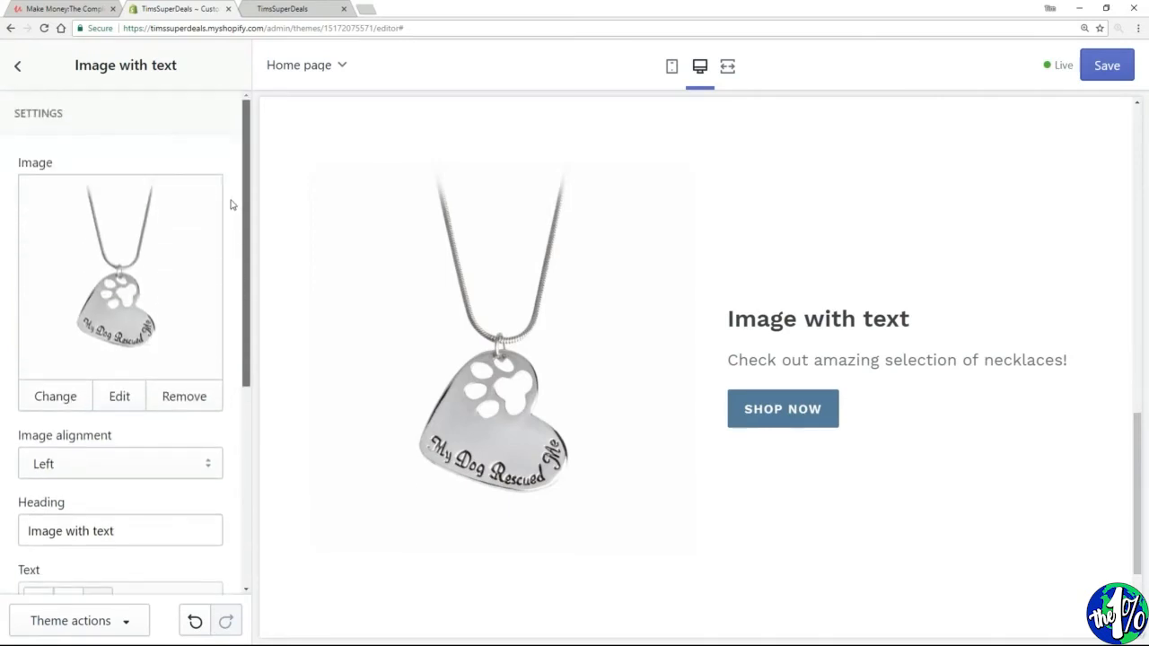
left_click(18, 70)
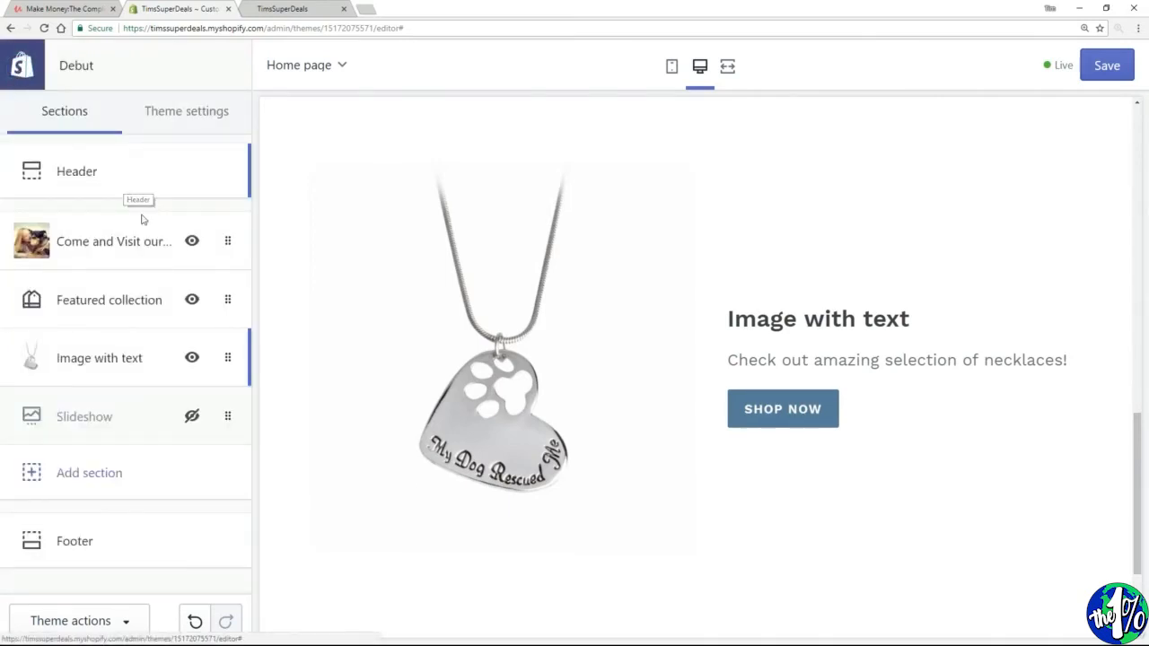
- Review the settings of the "Come and Visit our Store" banner section and save the theme
left_click(141, 240)
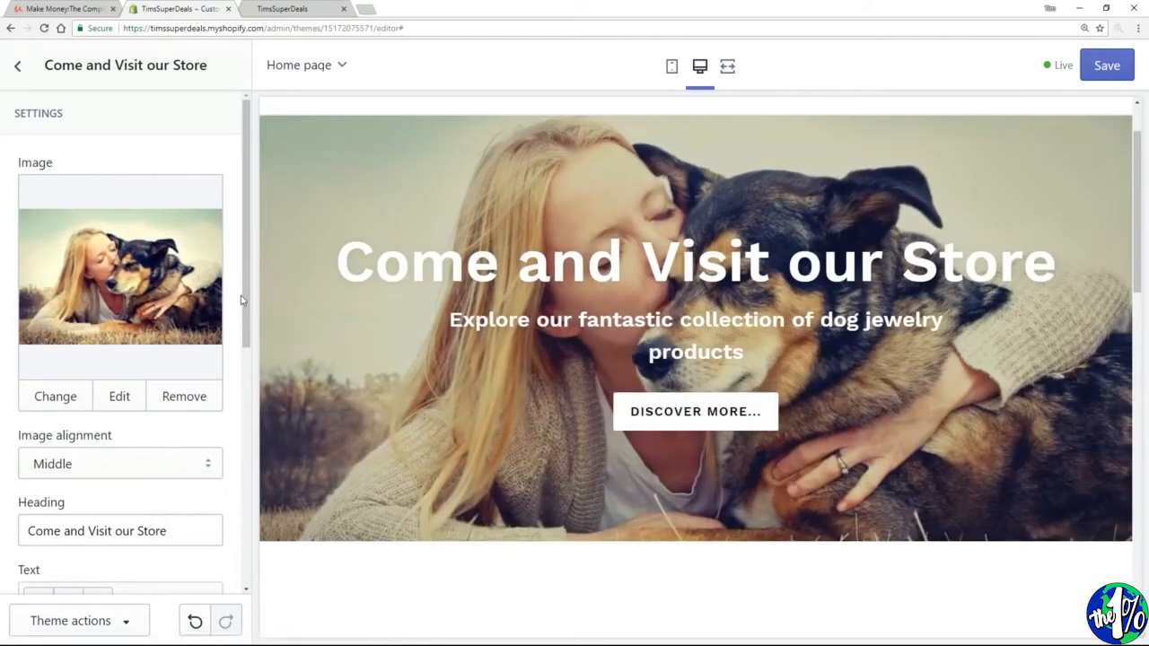
left_click_drag(241, 300, 245, 551)
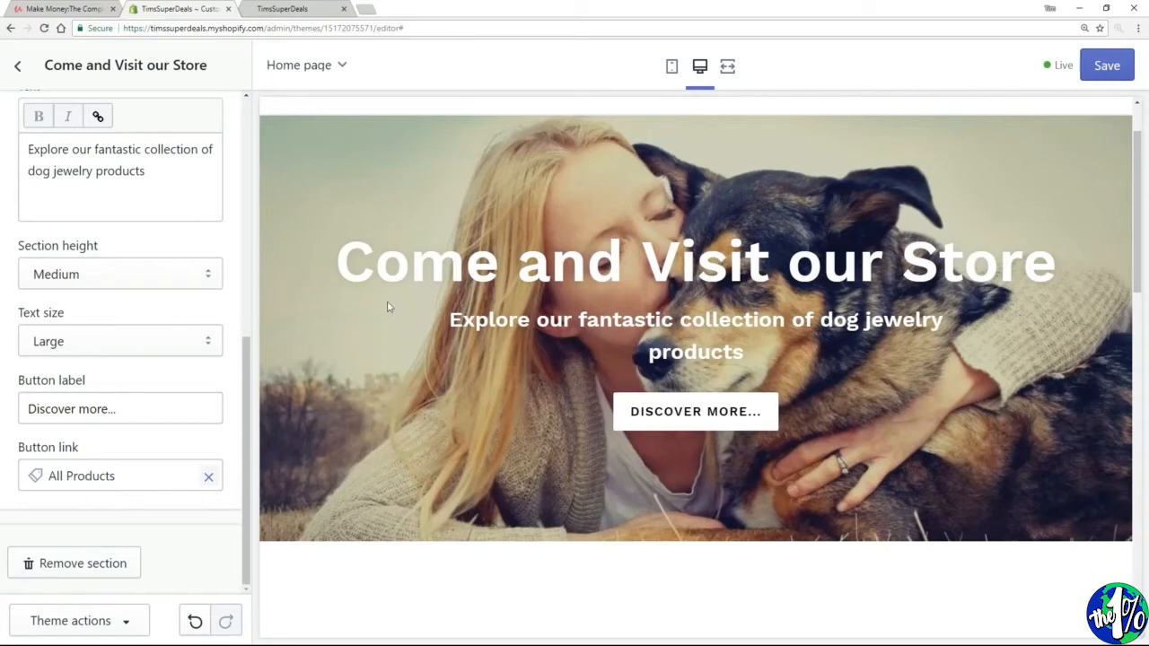
left_click(1109, 67)
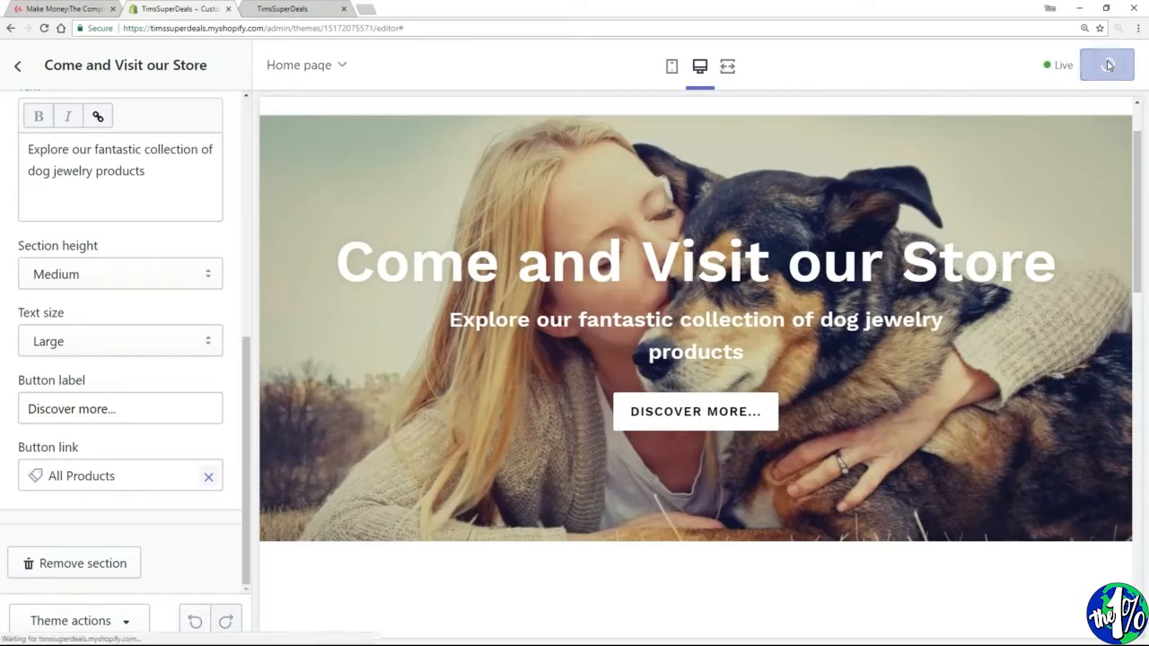
- Reload the live storefront's home page and check the Image with text section and the rest of the page
left_click(296, 9)
left_click(44, 28)
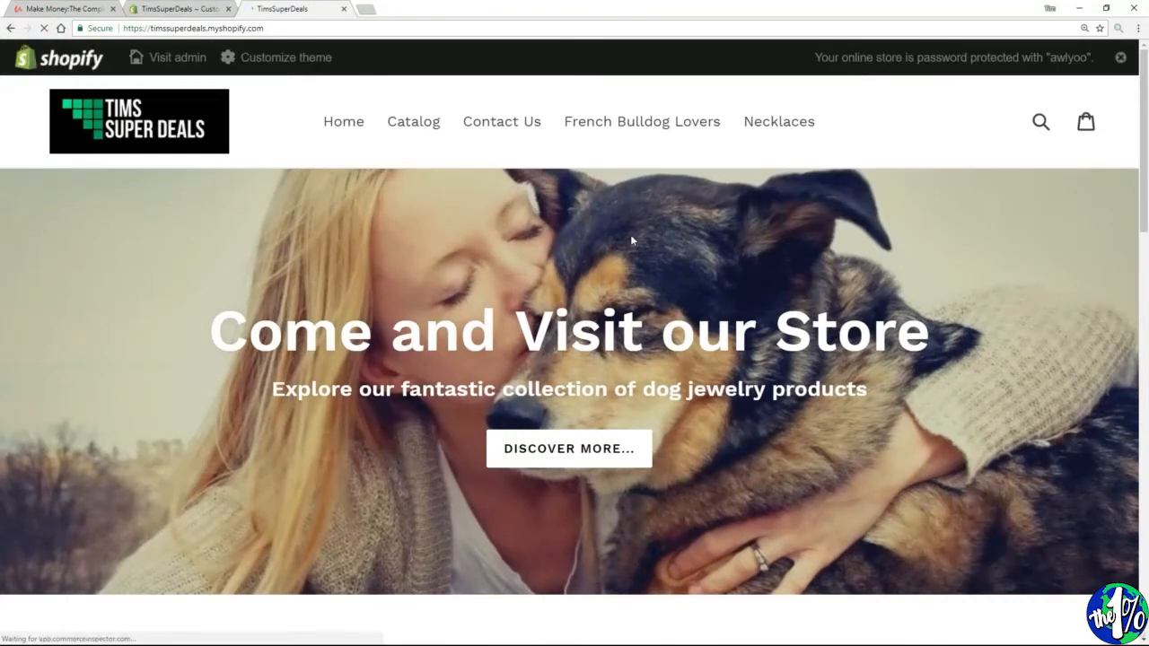
scroll(682, 256, "down", 3)
scroll(749, 274, "down", 11)
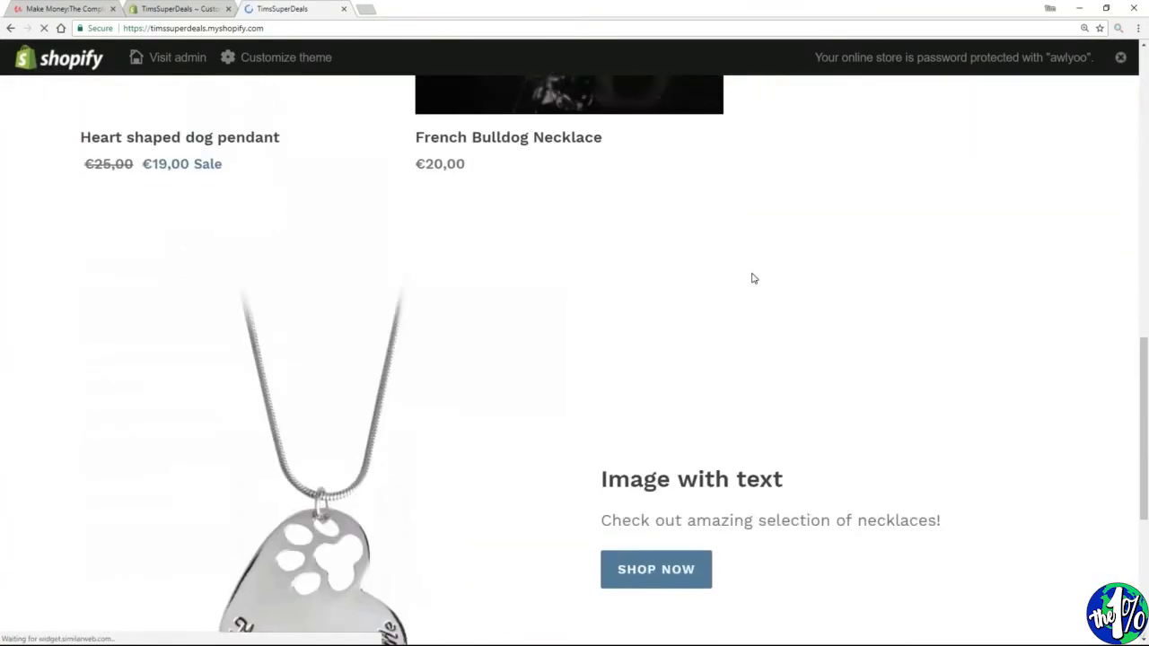
scroll(754, 277, "down", 2)
scroll(754, 281, "up", 15)
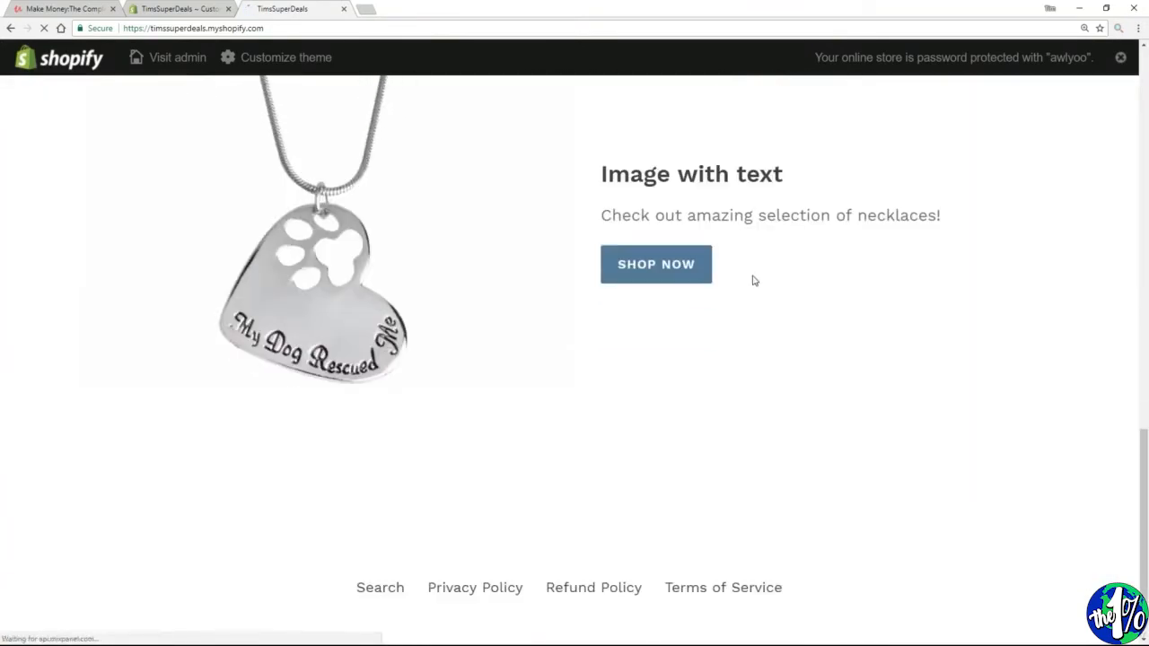
scroll(753, 282, "up", 2)
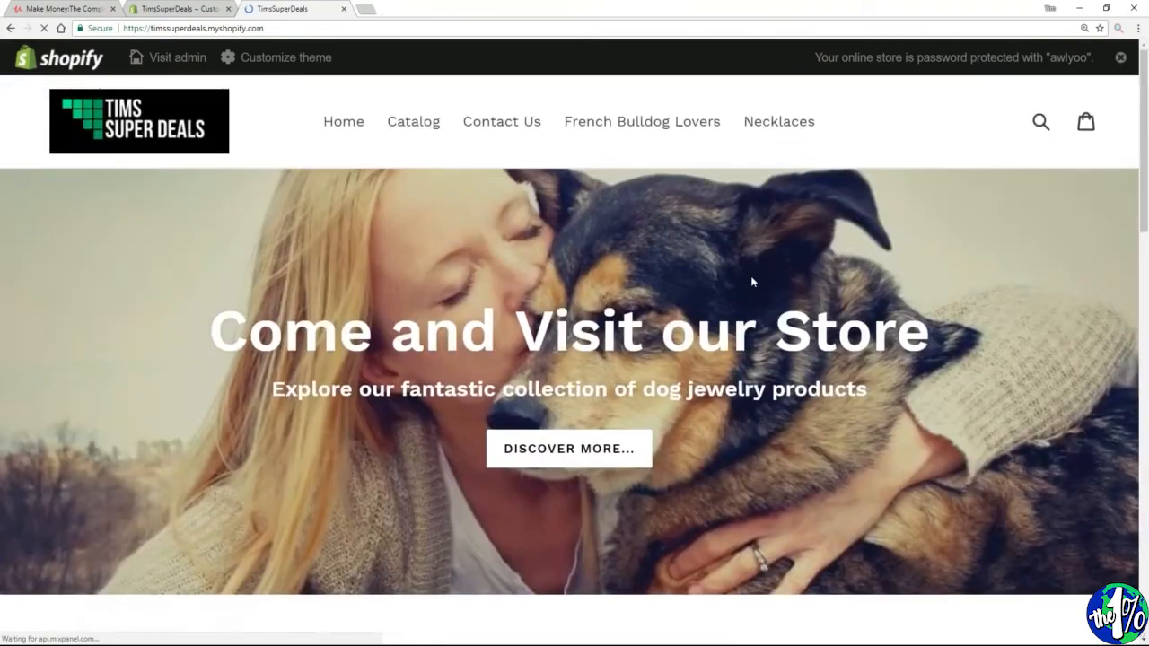
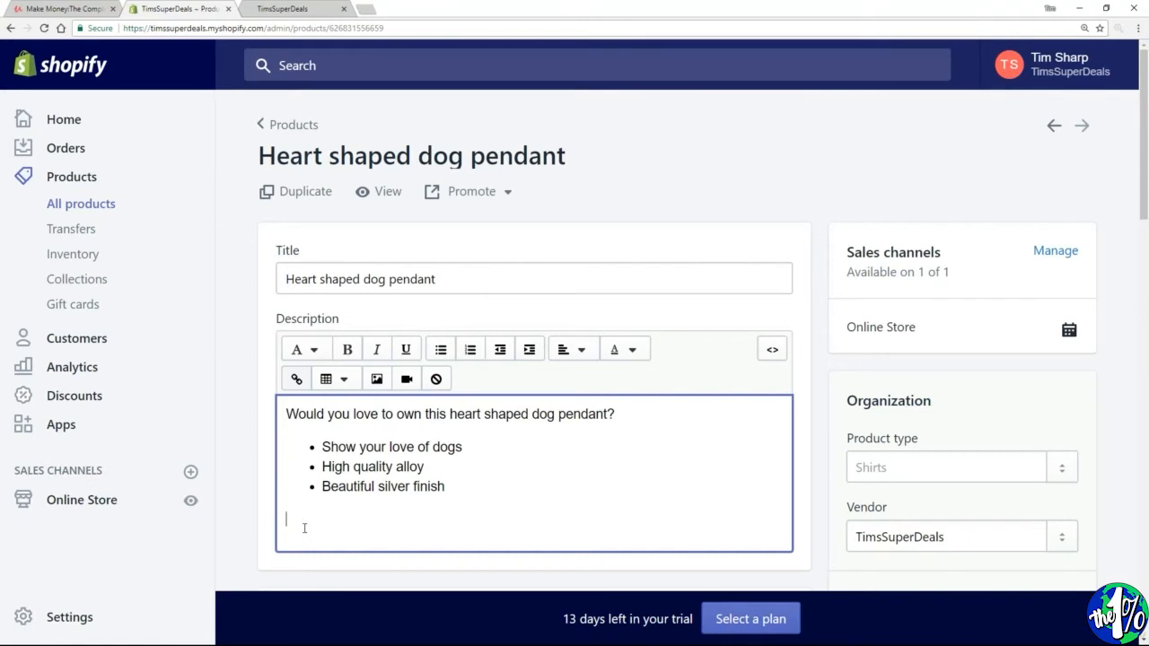
- Add the closing line "Only 50 left at this discounted price!" to the heart shaped dog pendant's description in bold red text
type("Only 50 left at this discounted price!")
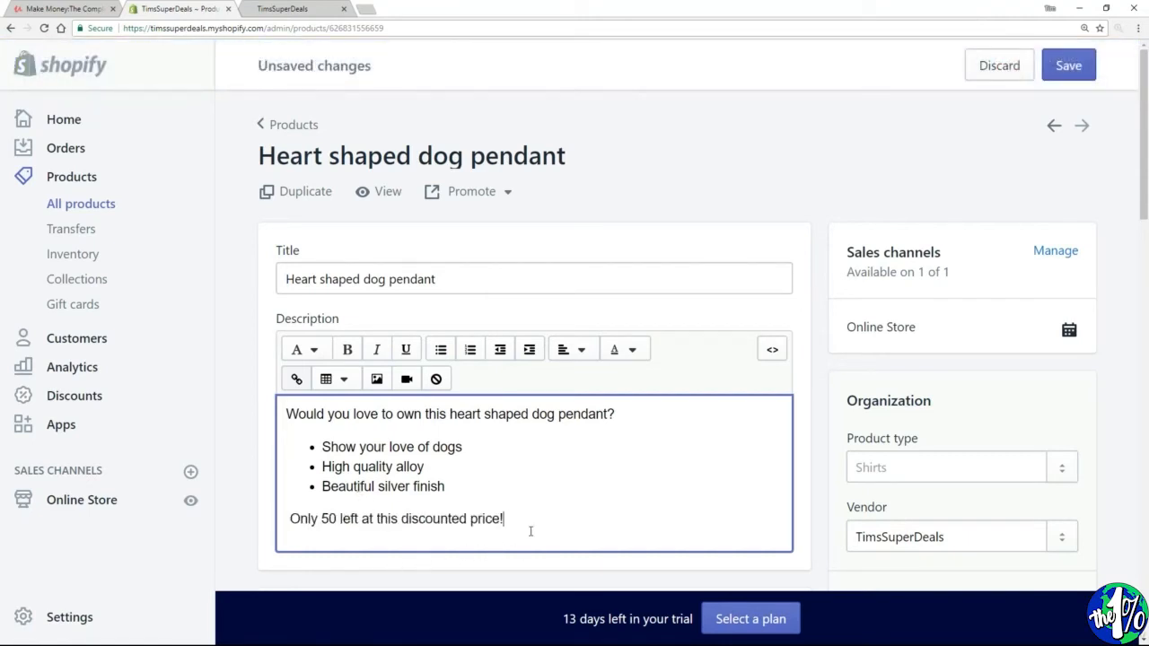
left_click_drag(523, 522, 280, 526)
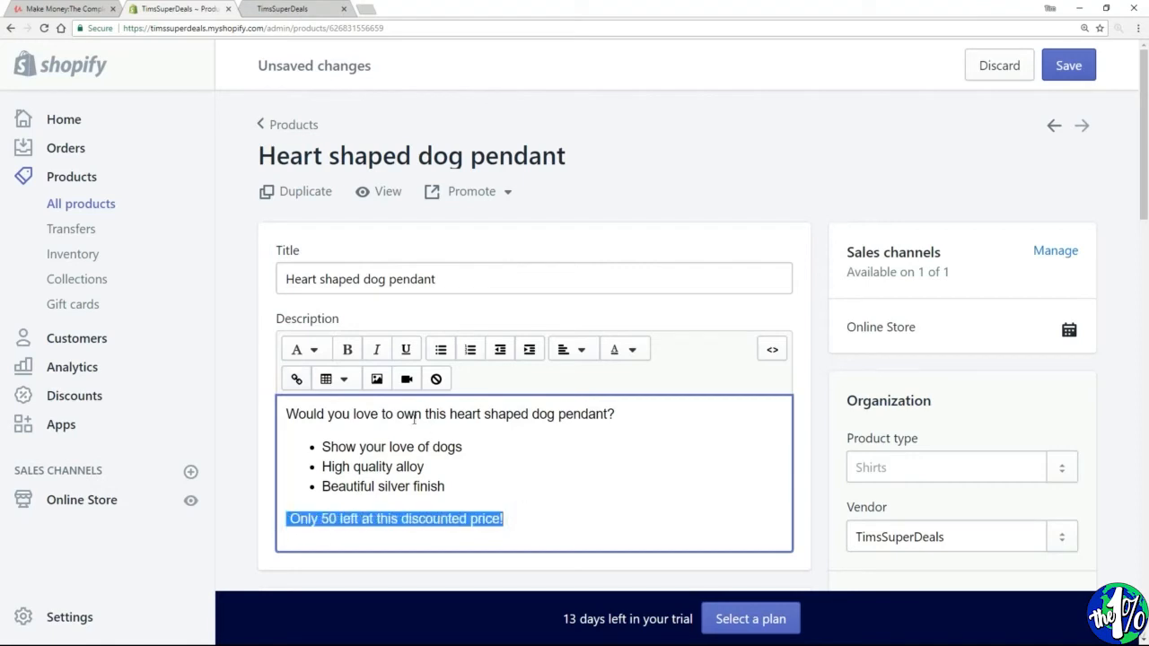
left_click(347, 349)
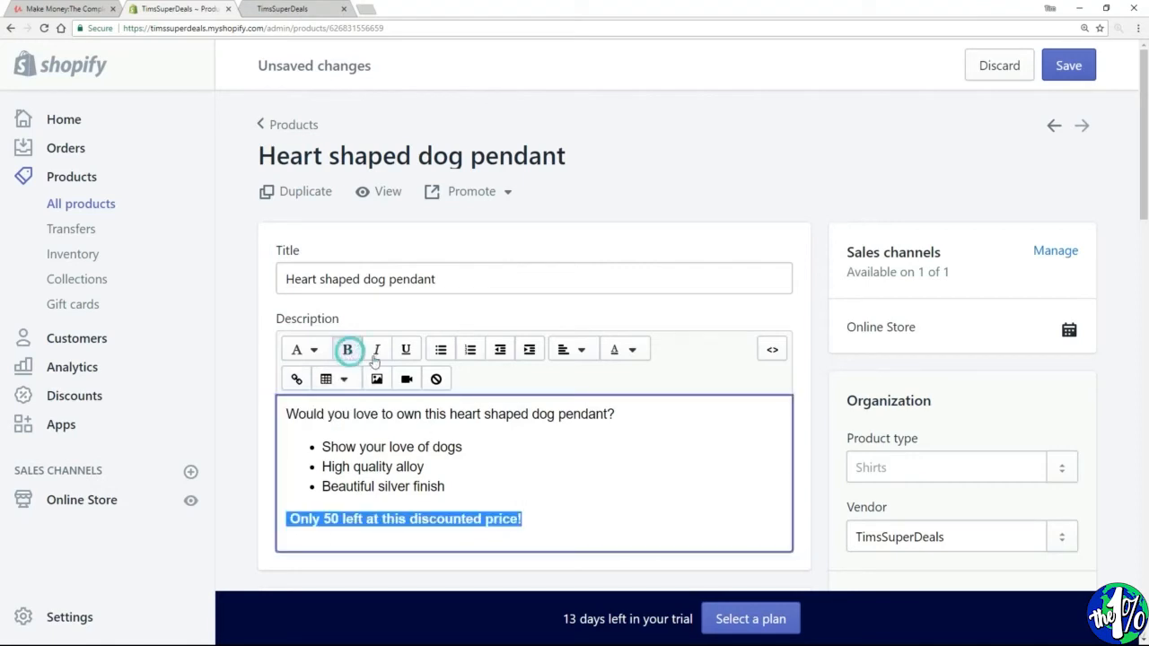
left_click(626, 355)
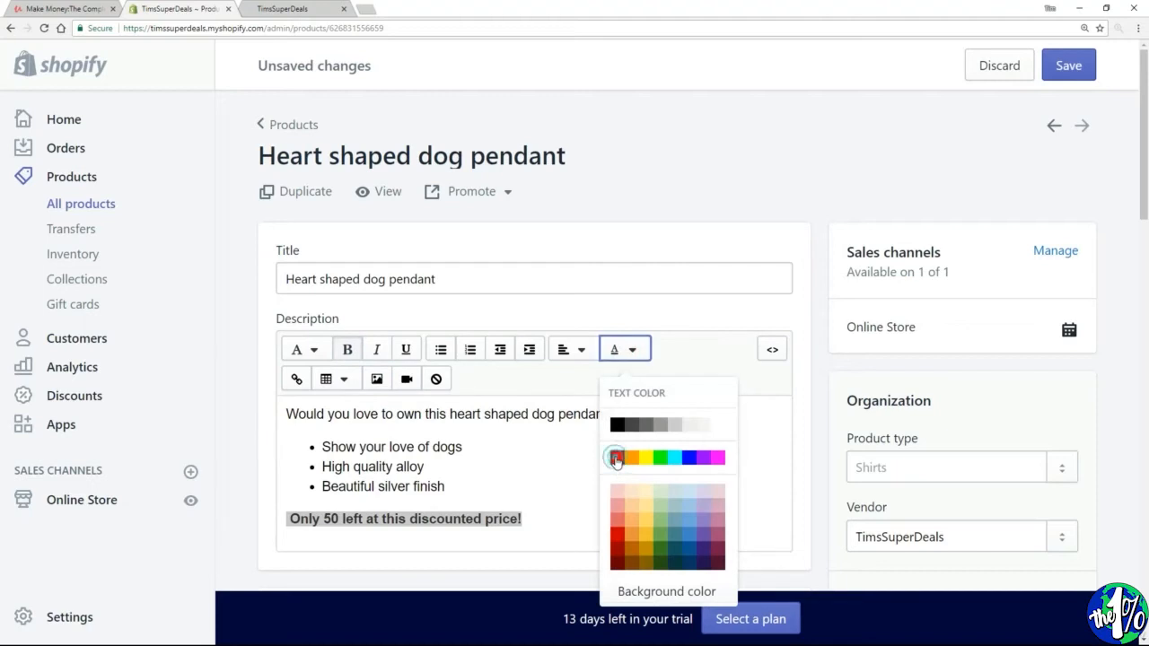
left_click(616, 459)
left_click(576, 506)
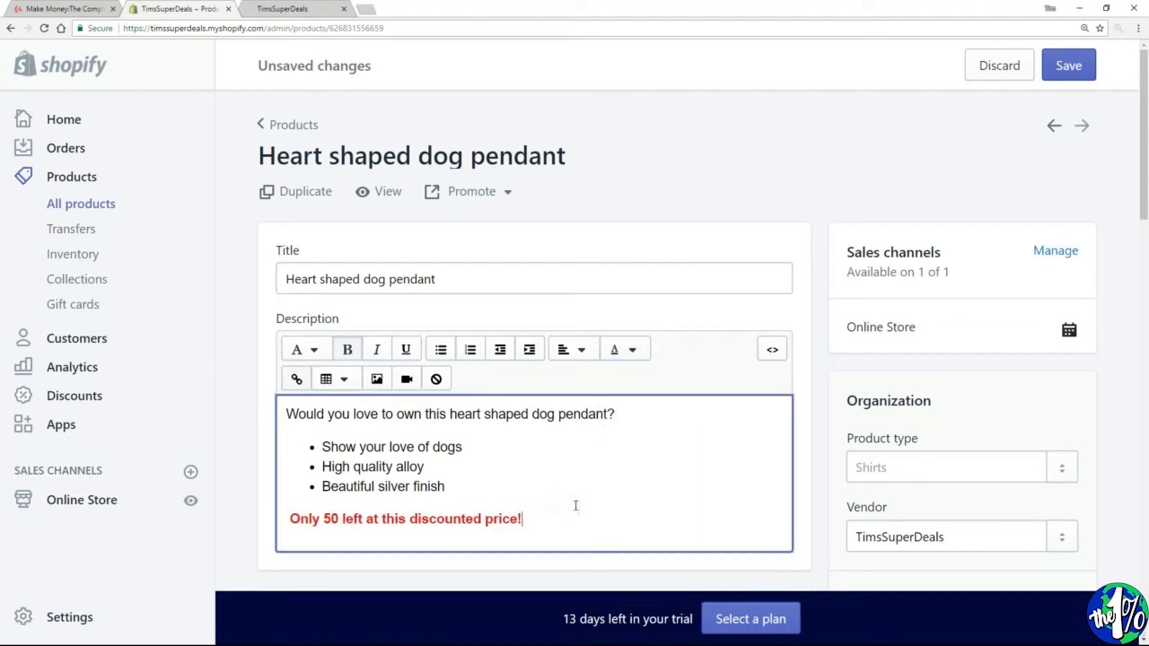
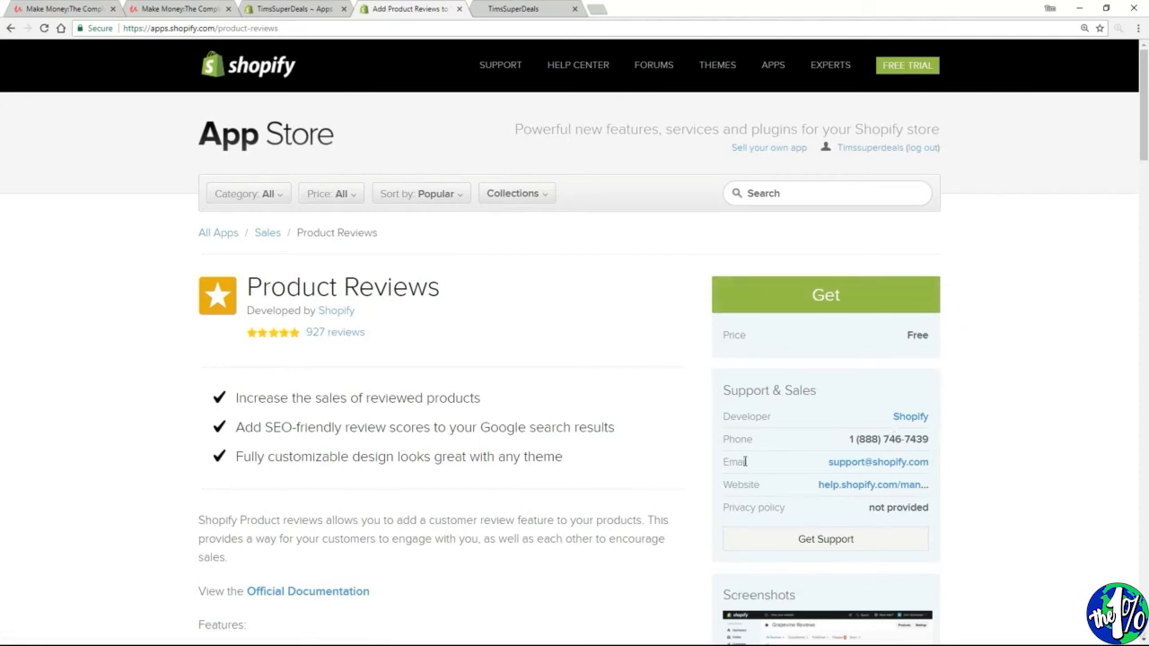
- Review the Product Reviews app's store listing and install the app on the store
scroll(123, 400, "down", 1)
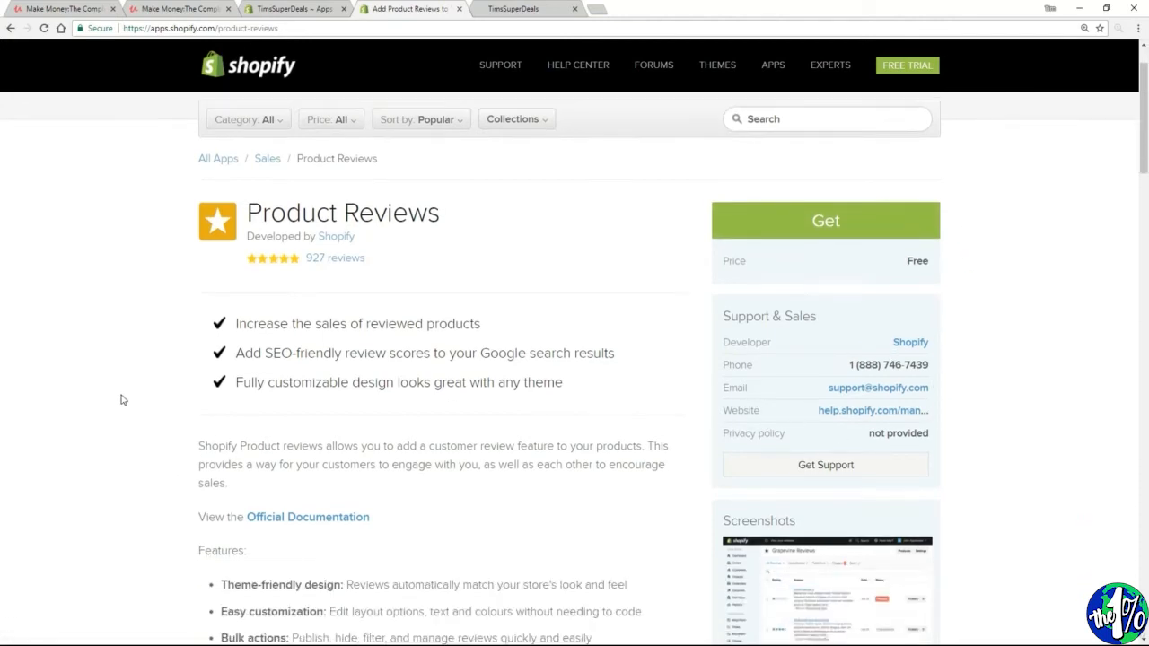
scroll(123, 400, "down", 6)
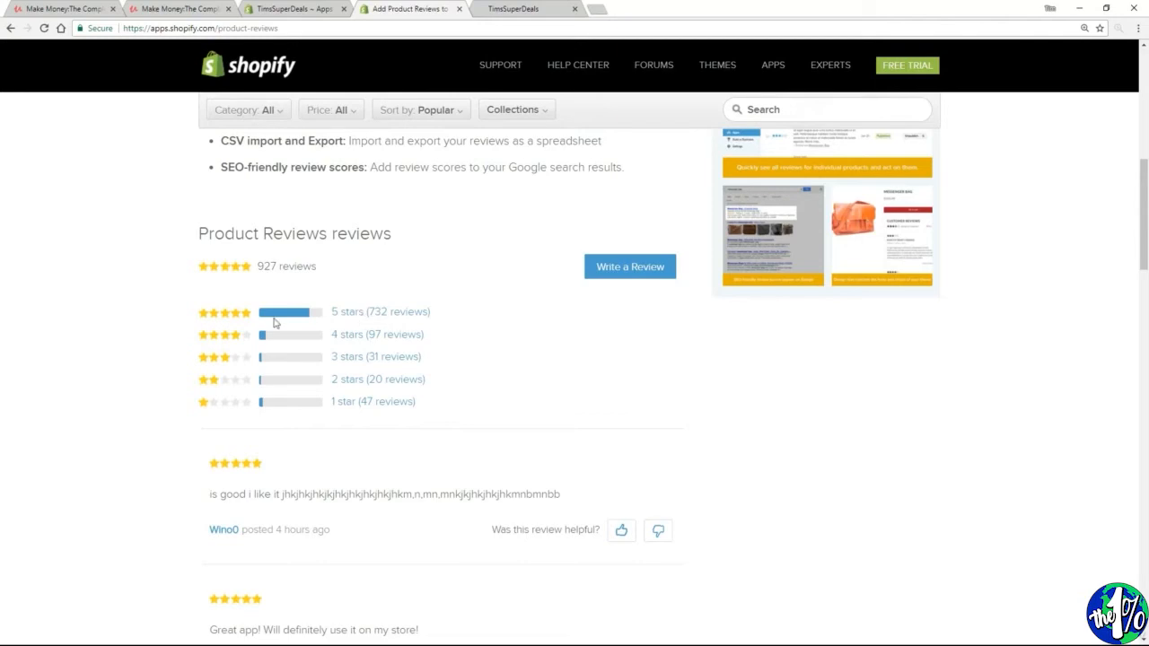
scroll(165, 435, "down", 7)
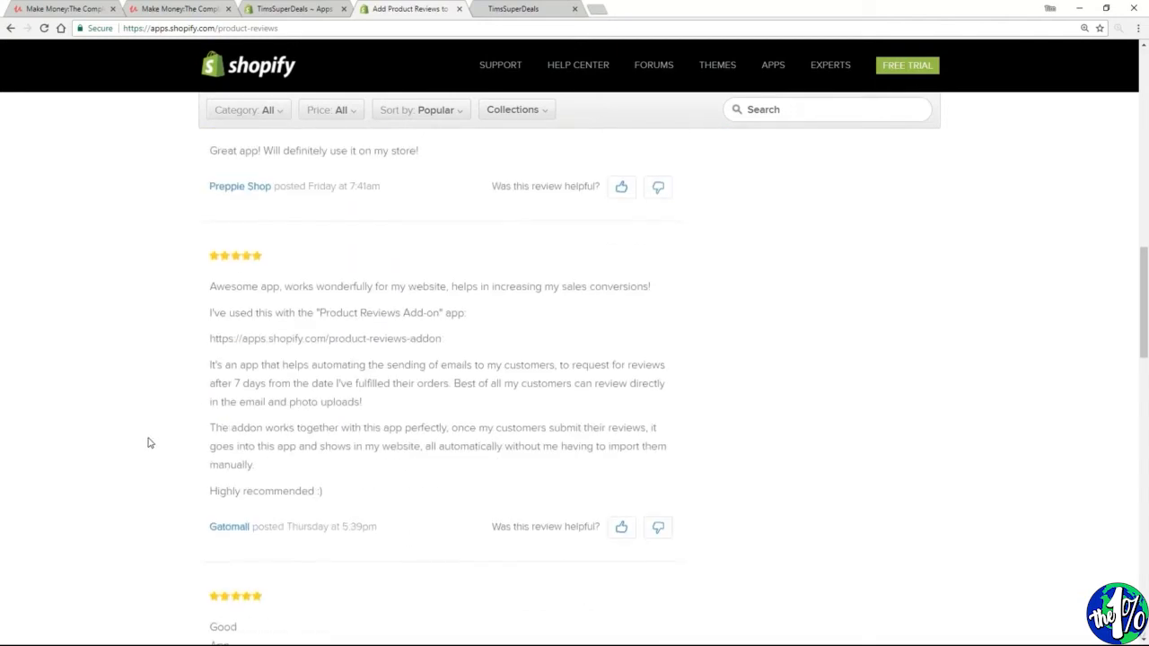
scroll(150, 451, "up", 15)
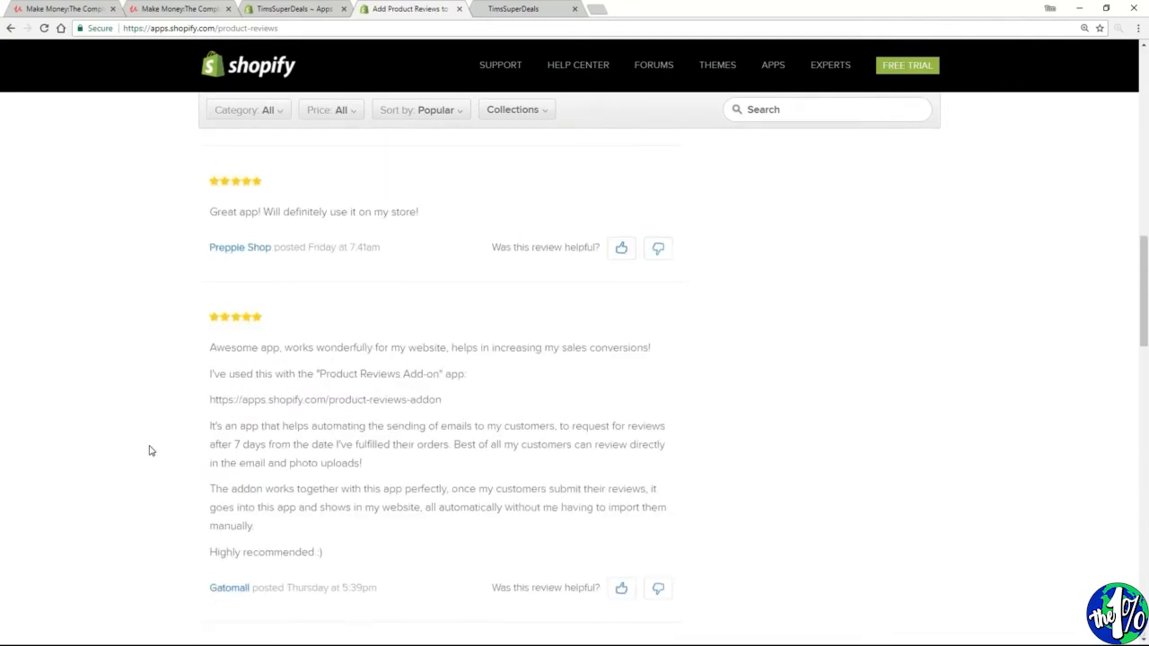
scroll(147, 455, "up", 1)
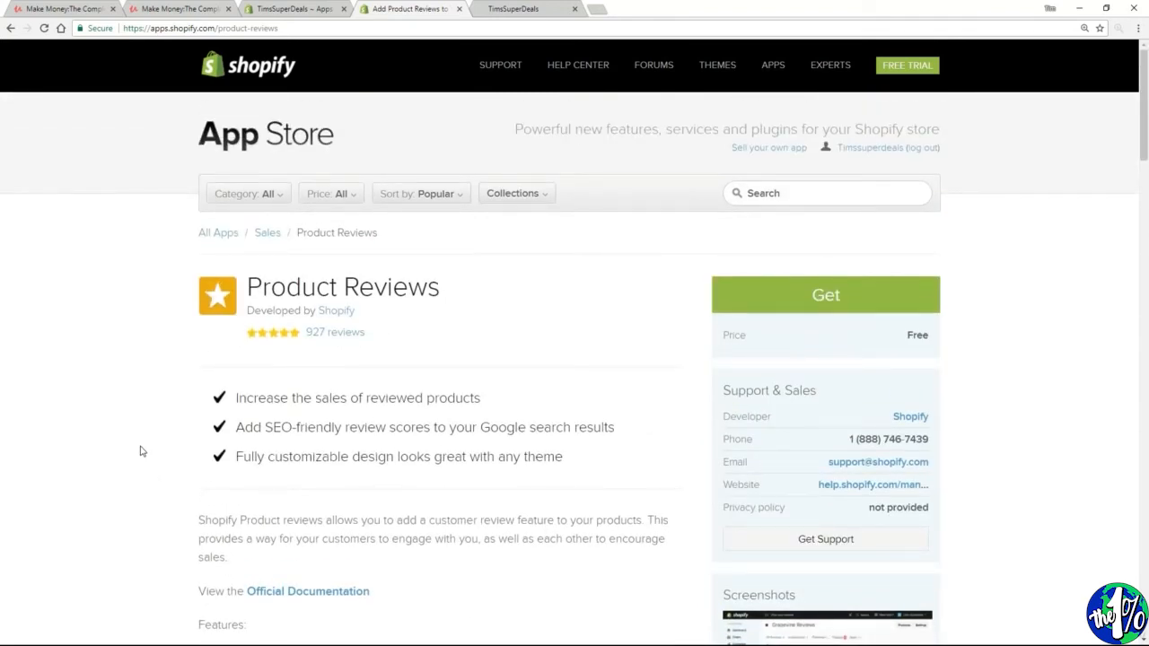
left_click(820, 296)
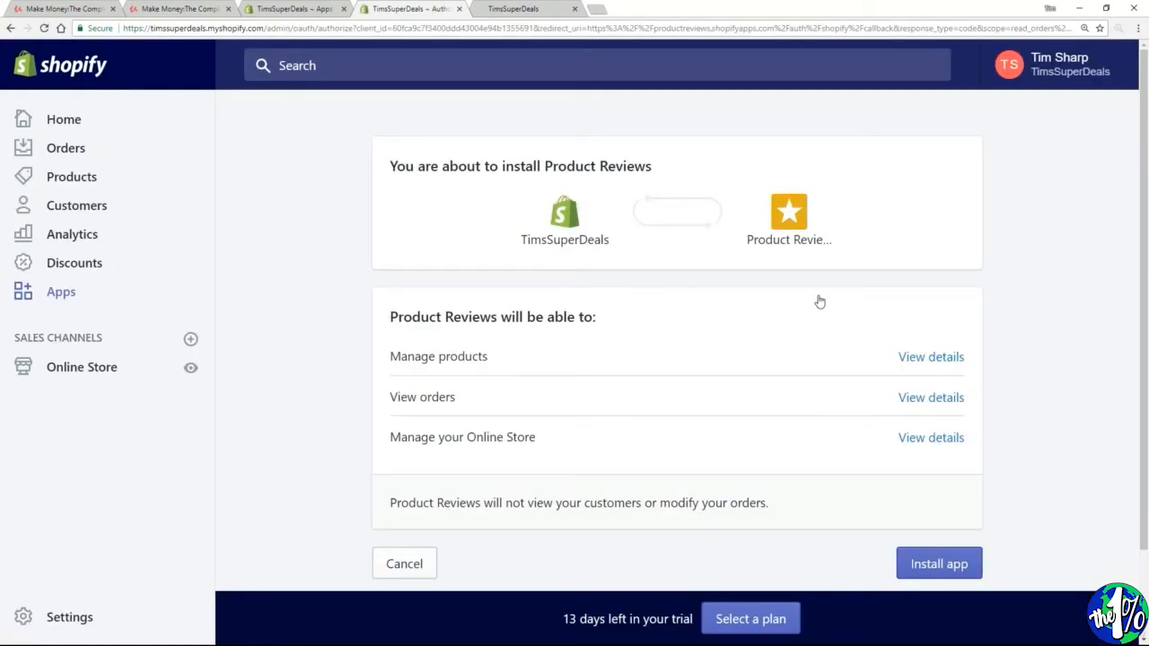
left_click_drag(667, 168, 385, 168)
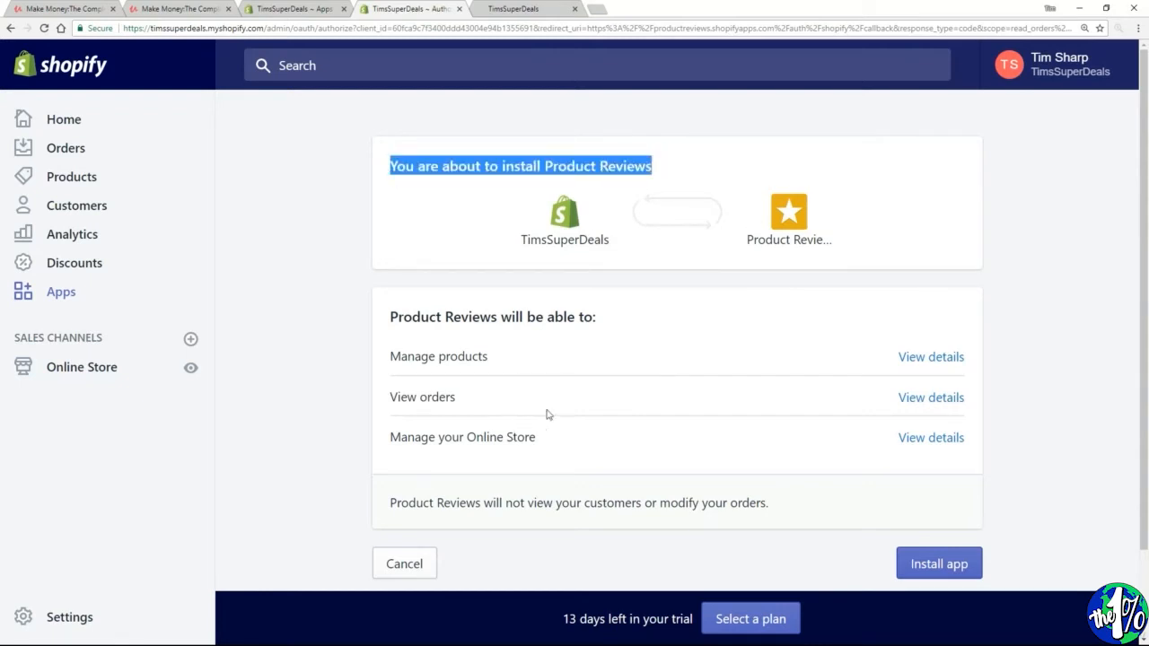
left_click(950, 571)
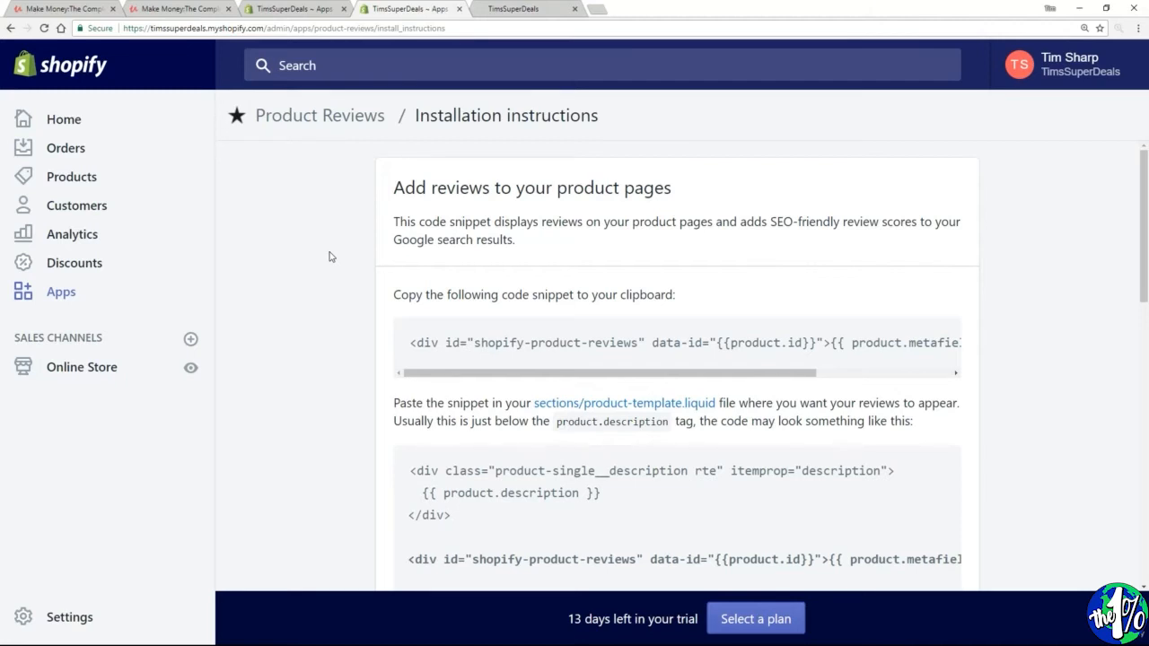
- Copy the complete shopify-product-reviews div snippet from the Product Reviews installation instructions
scroll(331, 262, "down", 1)
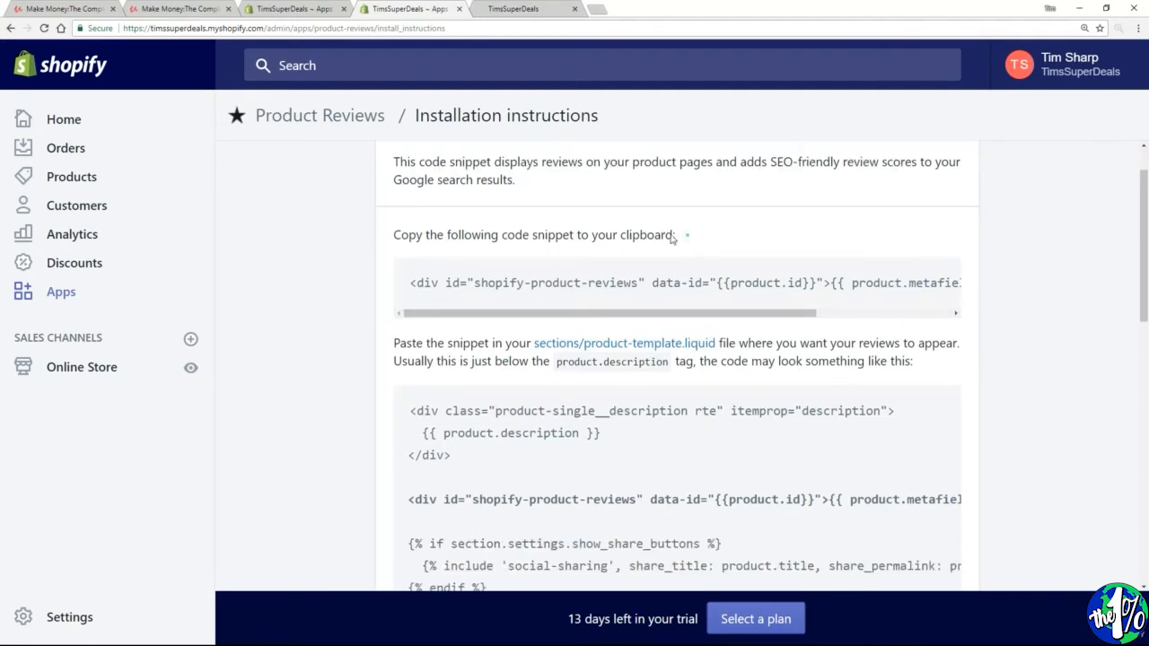
left_click_drag(686, 239, 379, 240)
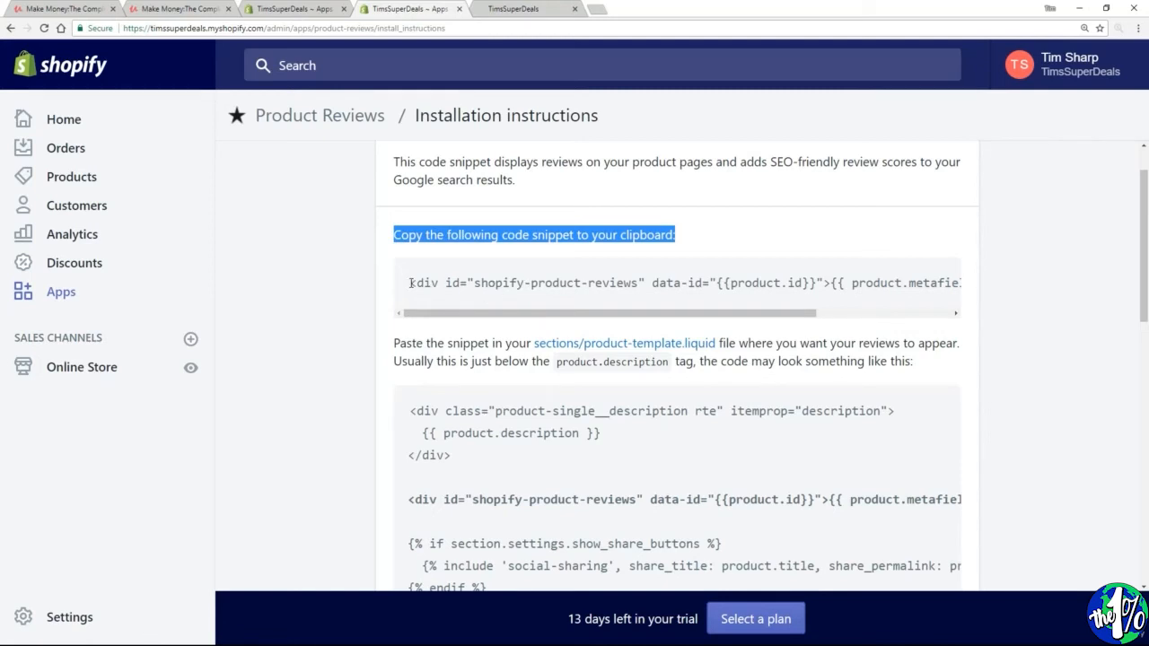
left_click_drag(410, 284, 453, 306)
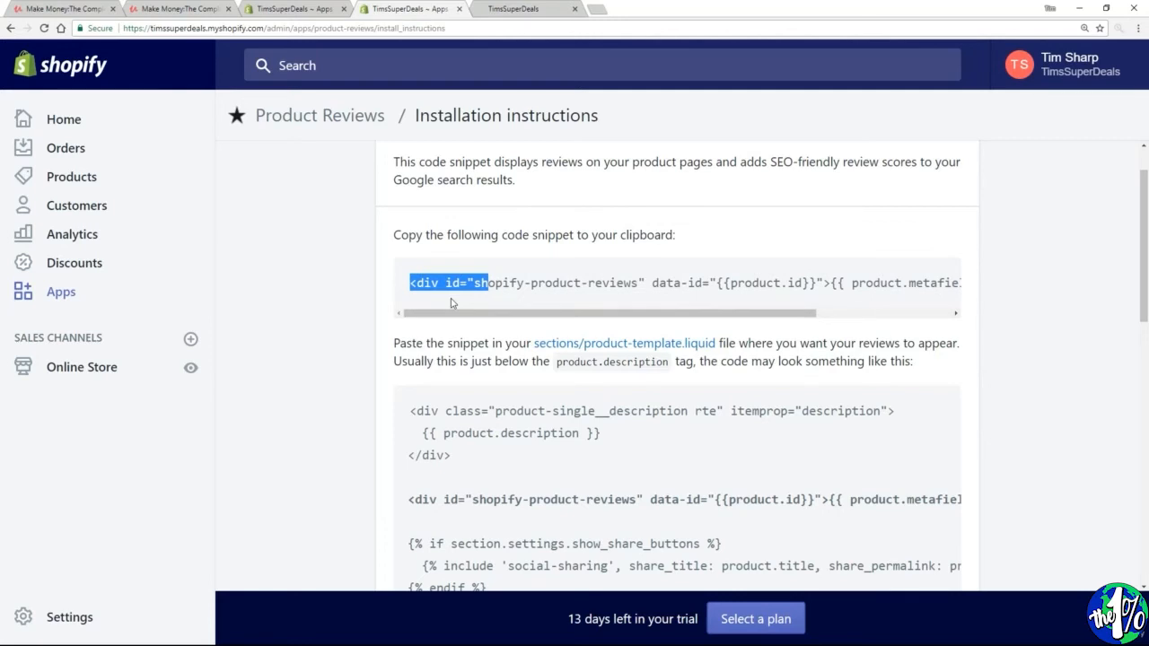
key("shift+Right")
key("shift+Right")
key("shift+Right")
key("shift+Right")
key("shift+Right")
key("shift+Right")
key("shift+Right")
key("shift+Right")
key("shift+Right")
key("shift+Right")
key("shift+Right")
key("shift+Right")
key("shift+Right")
key("shift+Right")
key("shift+Right")
key("shift+Right")
key("shift+Right")
key("shift+Right")
key("shift+Right")
key("shift+Right")
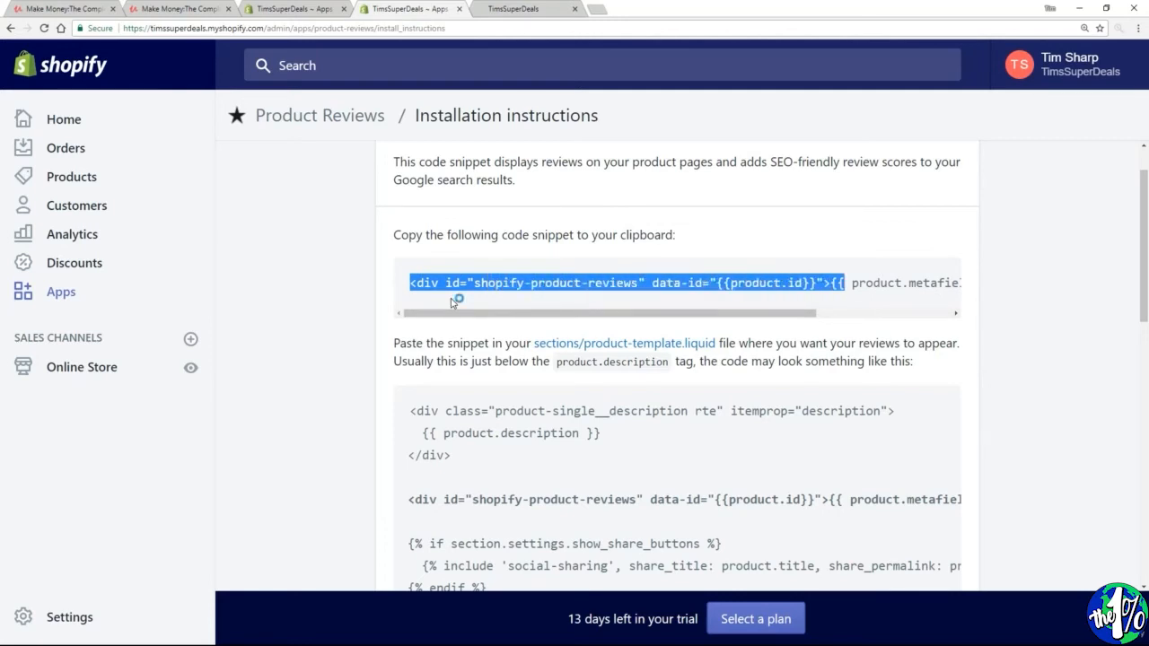
key("shift+Right")
key("shift+Right")
key("shift+Right")
key("shift+Right")
key("shift+Right")
key("shift+Right")
key("shift+Right")
key("shift+Right")
key("shift+Right")
key("shift+Right")
key("shift+Right")
key("shift+Right")
key("shift+Right")
key("shift+Right")
key("shift+Right")
key("shift+Right")
key("shift+Right")
key("shift+Right")
key("shift+Right")
key("shift+Right")
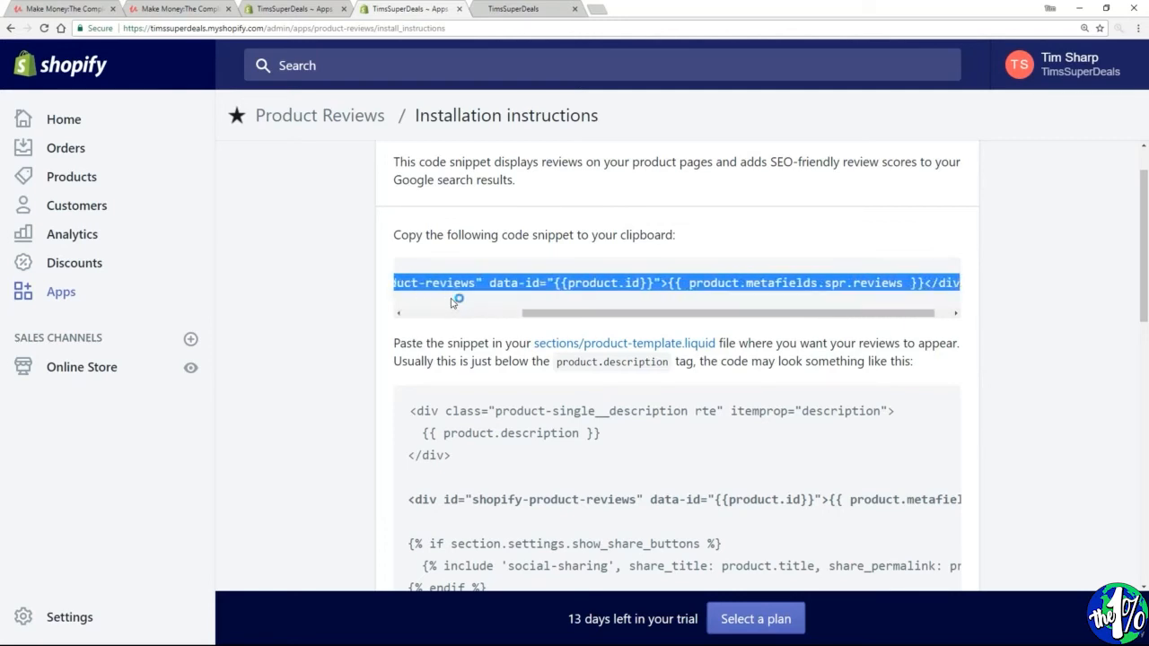
key("shift+Right")
key("shift+Right")
key("shift+Right")
key("shift+Right")
key("shift+Right")
key("shift+Right")
key("shift+Right")
key("shift+Right")
key("shift+Right")
key("shift+Right")
key("shift+Right")
key("shift+Right")
key("shift+Right")
key("shift+Left")
key("shift+Left")
key("shift+Left")
key("shift+Left")
key("shift+Left")
key("shift+Left")
key("shift+Left")
key("shift+Left")
key("shift+Left")
key("shift+Left")
key("shift+Left")
key("shift+Left")
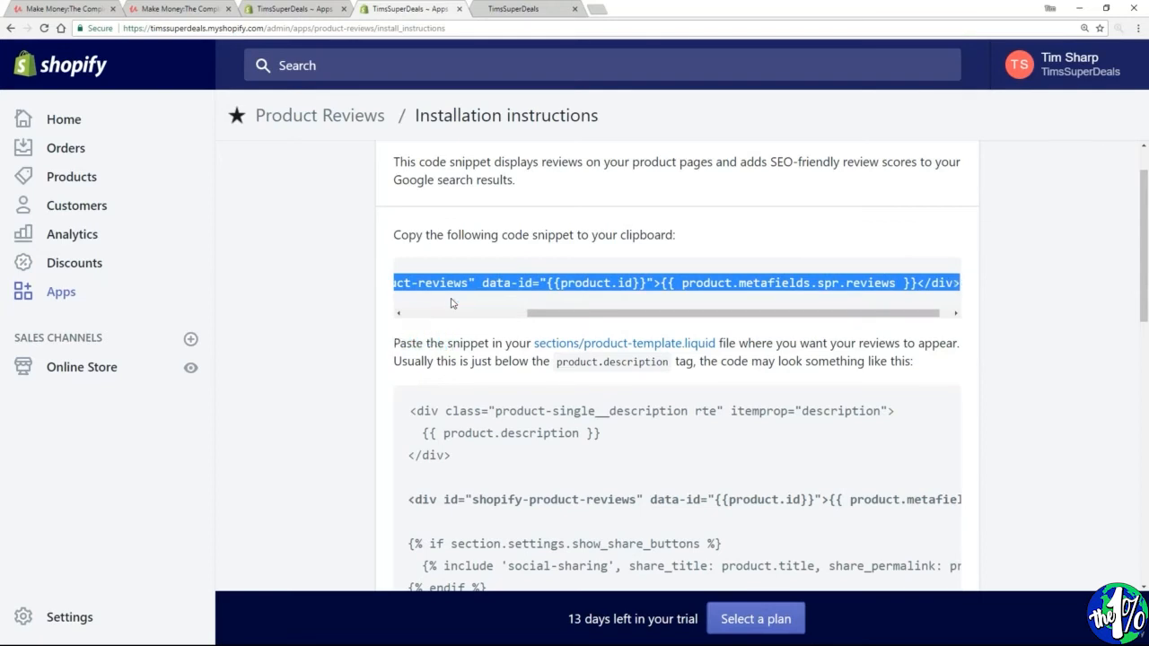
right_click(489, 284)
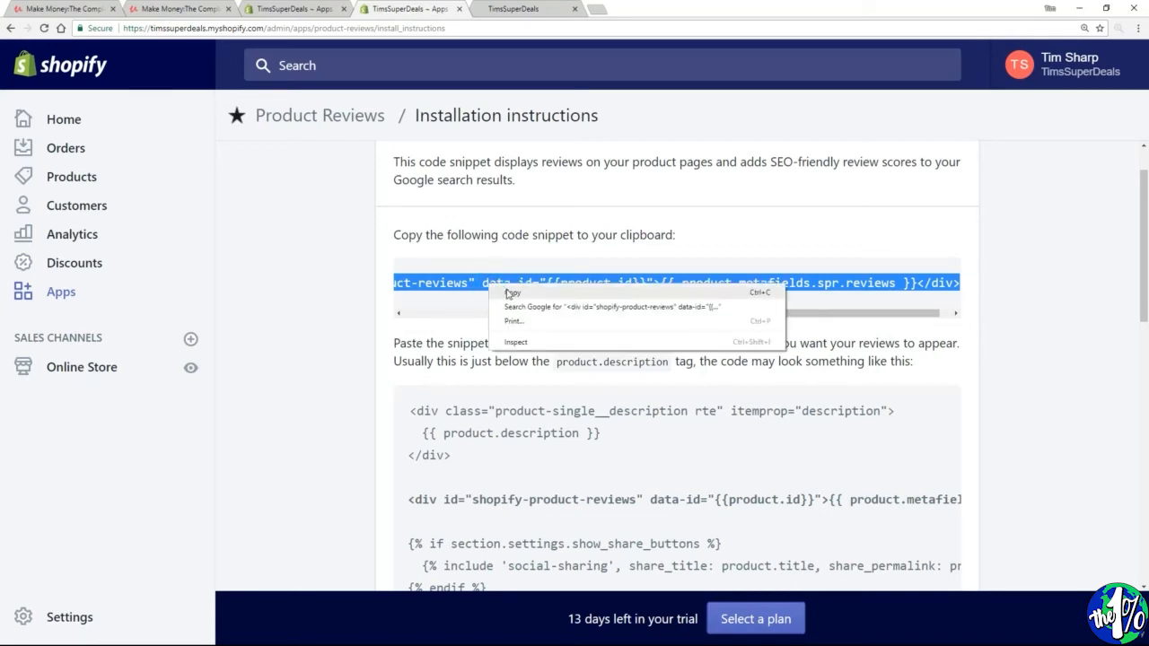
left_click(508, 294)
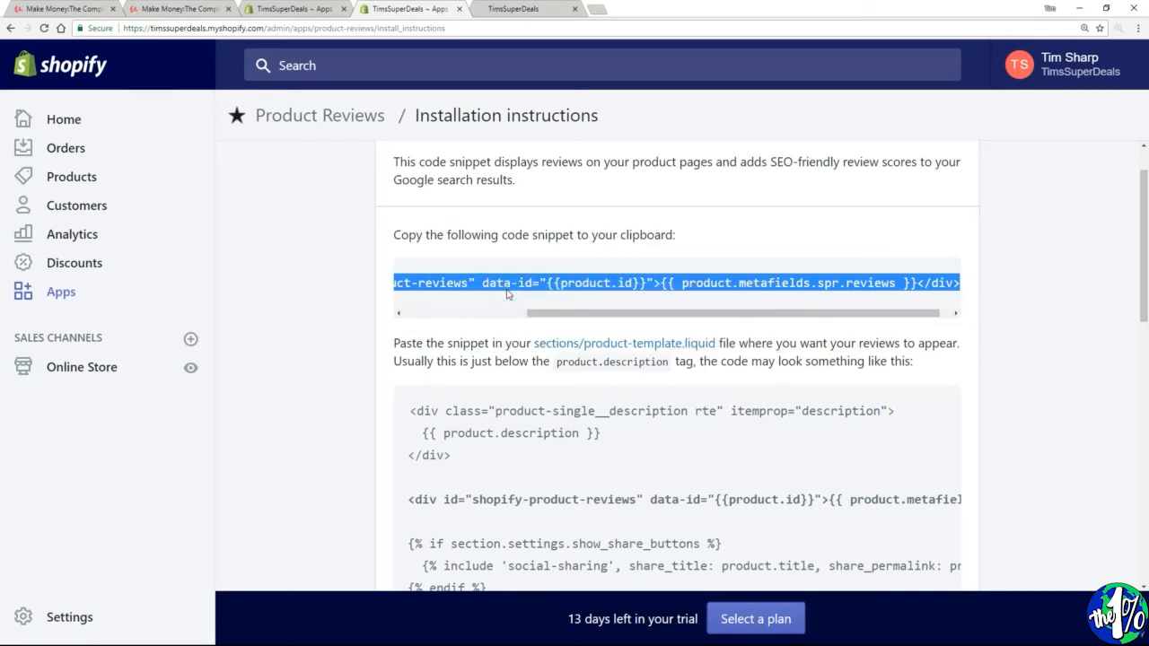
left_click(303, 378)
- Open the theme's sections/product-template.liquid file from the instructions and locate its product.description block
scroll(302, 350, "down", 2)
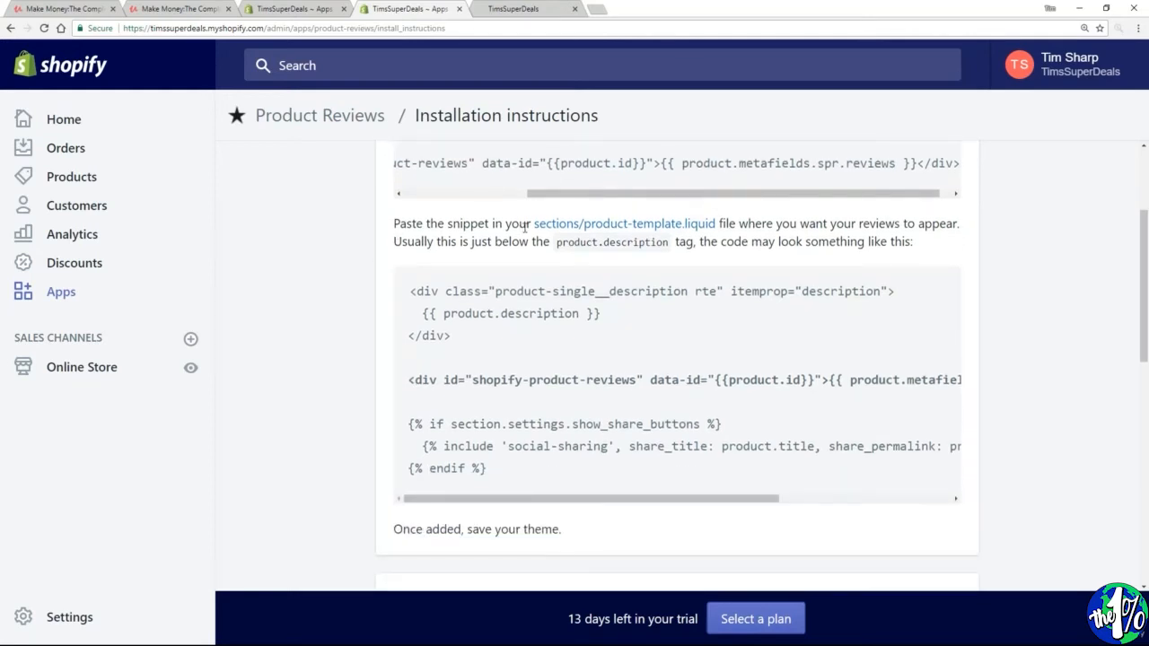
left_click(596, 225)
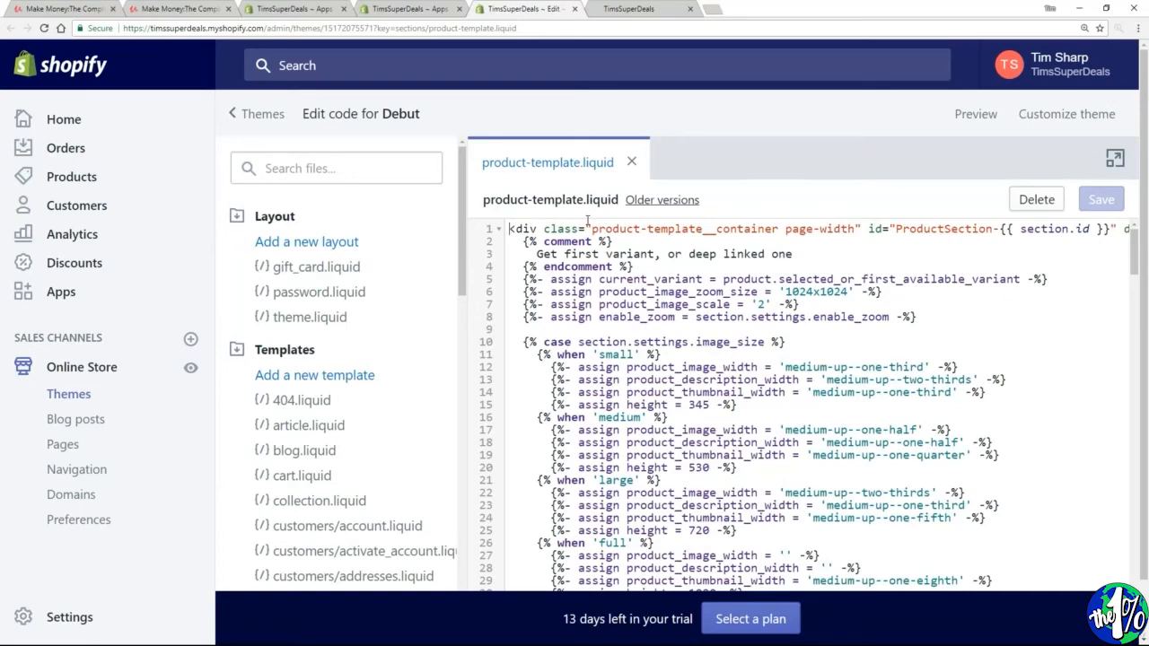
left_click(415, 14)
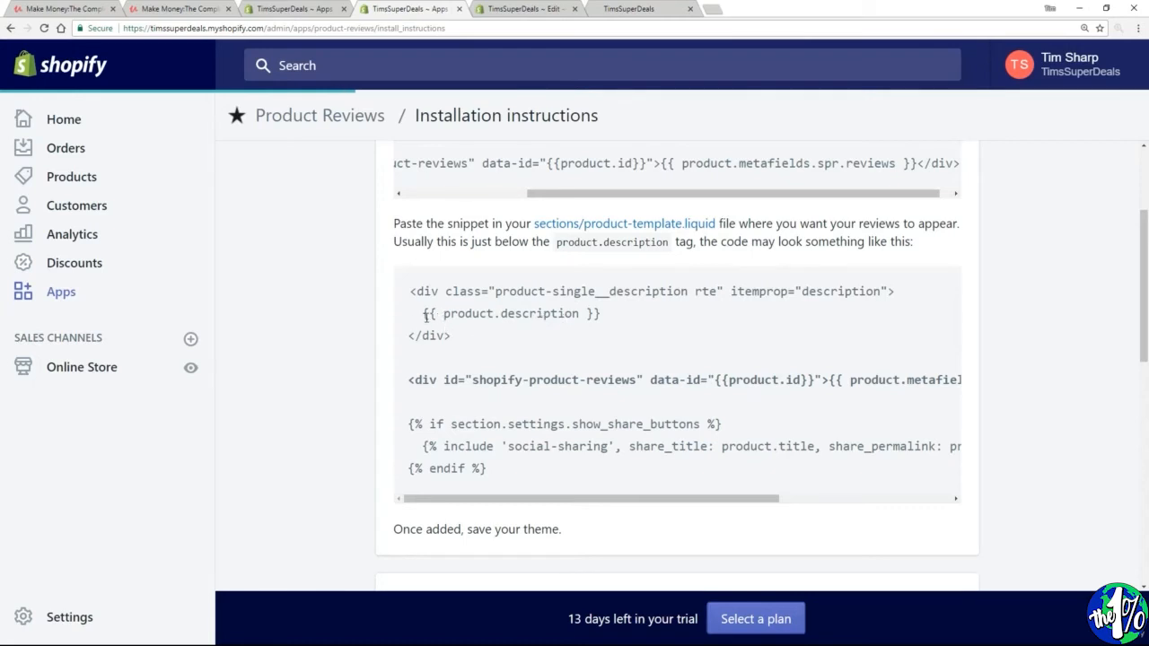
left_click_drag(429, 313, 580, 314)
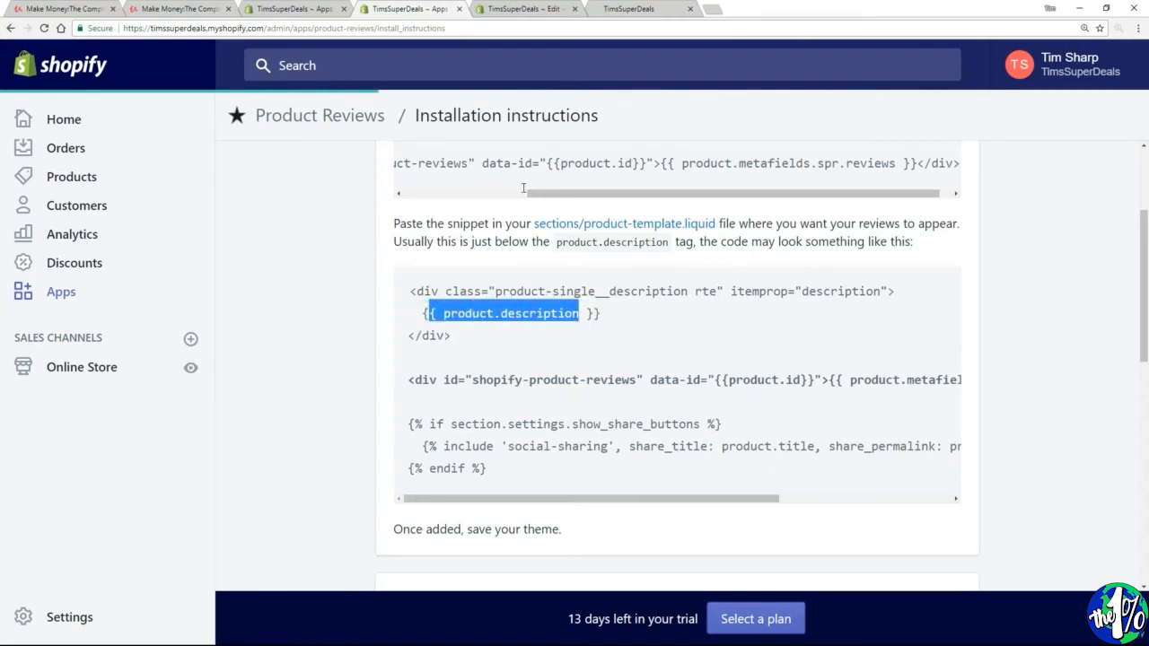
left_click(499, 9)
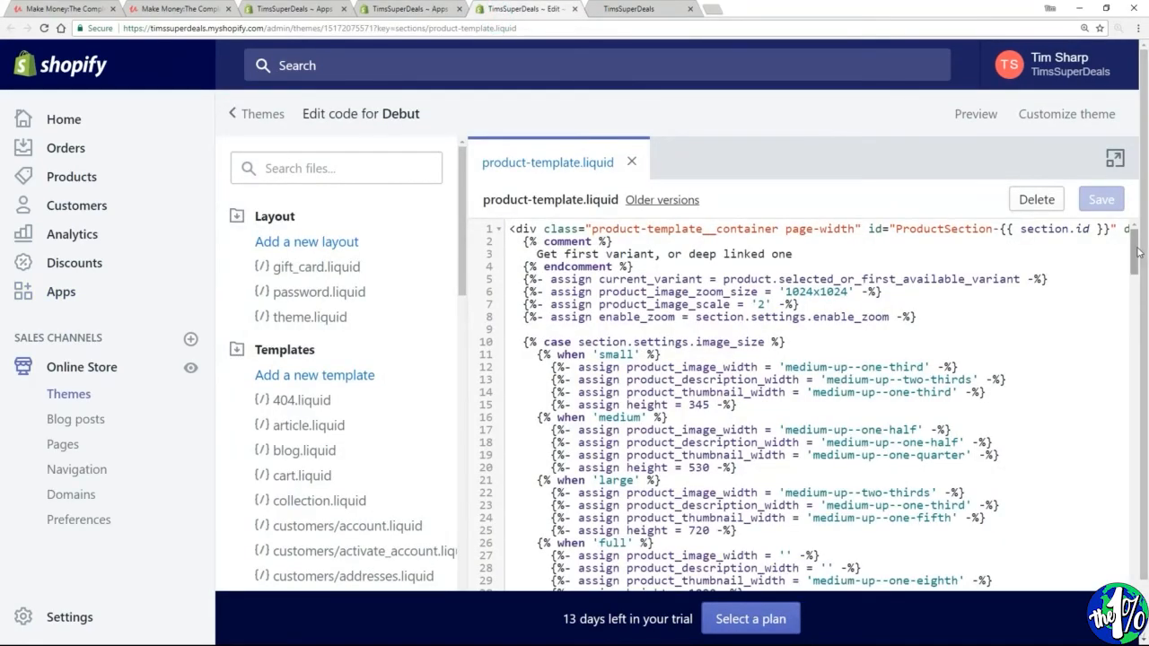
left_click_drag(1139, 252, 1139, 487)
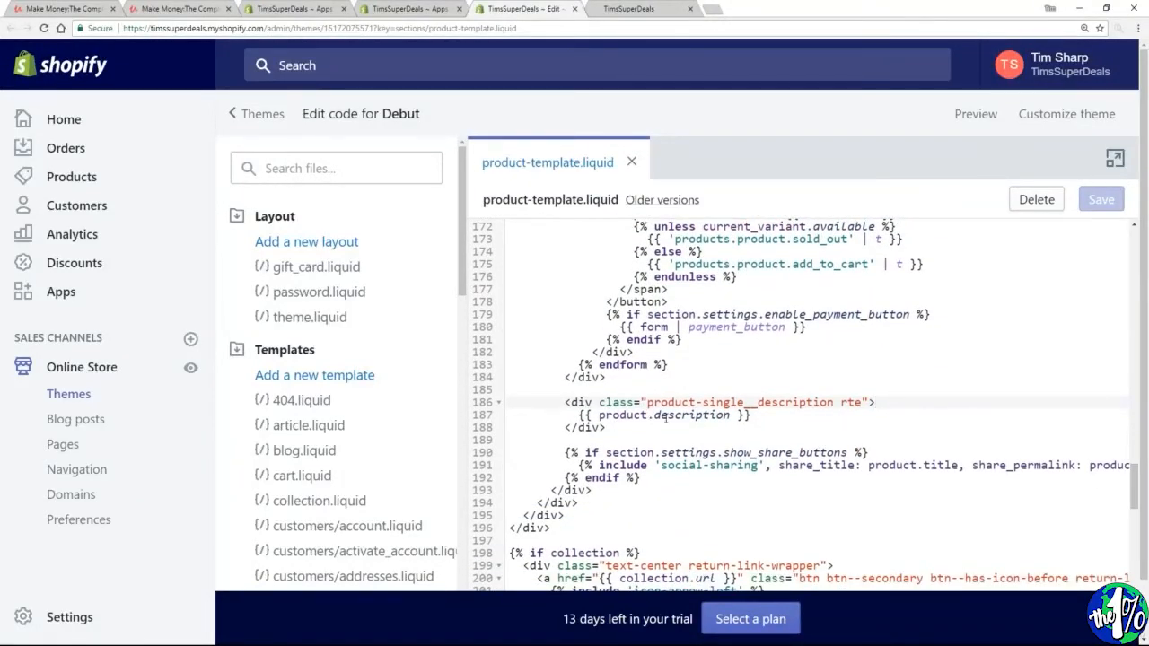
- Compare the product description div in the theme code with the example code in the installation instructions
left_click_drag(623, 428, 497, 404)
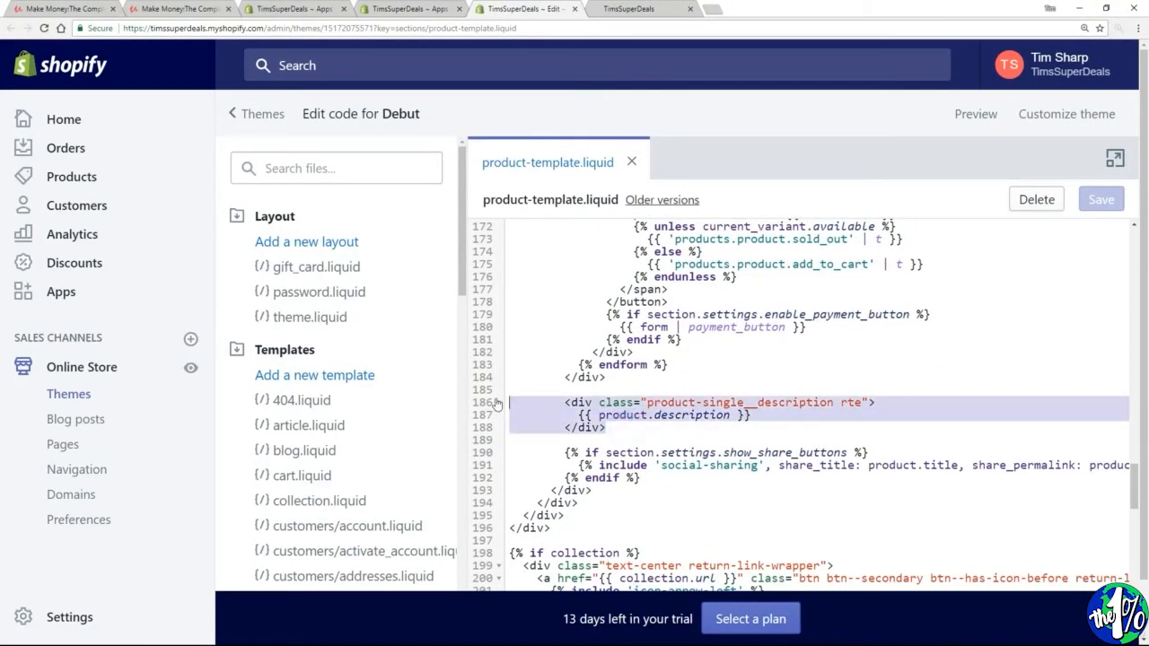
left_click(430, 10)
left_click_drag(467, 335, 406, 295)
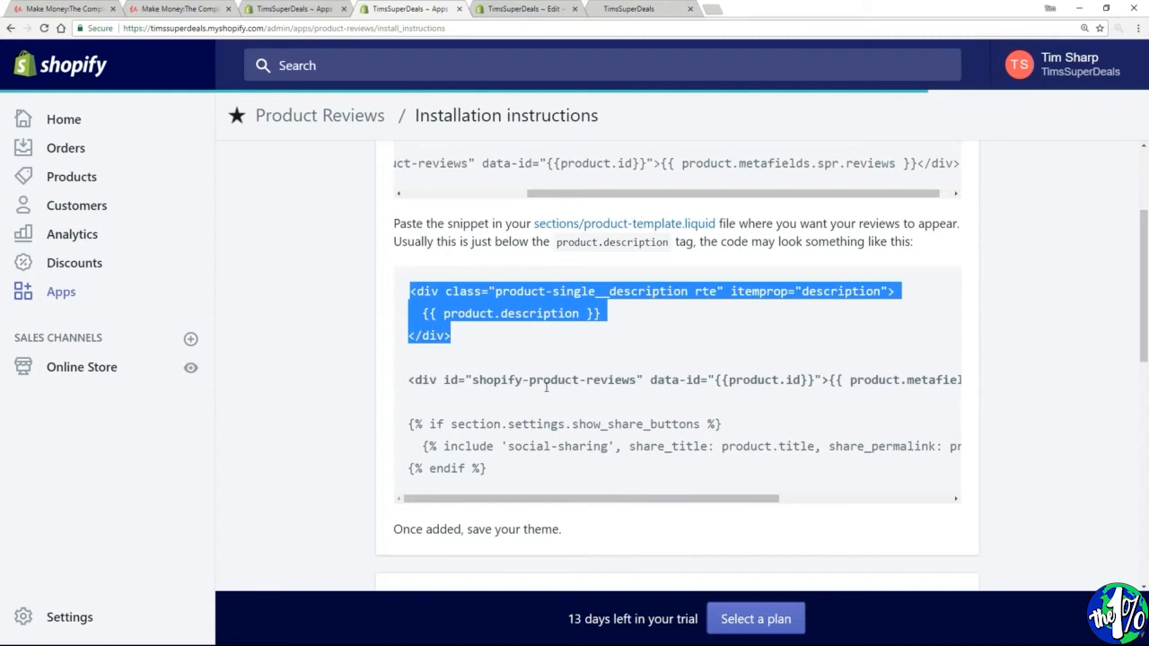
left_click(514, 10)
- Insert the copied reviews snippet below the product description div, separated by a blank line, and save product-template.liquid
left_click(607, 428)
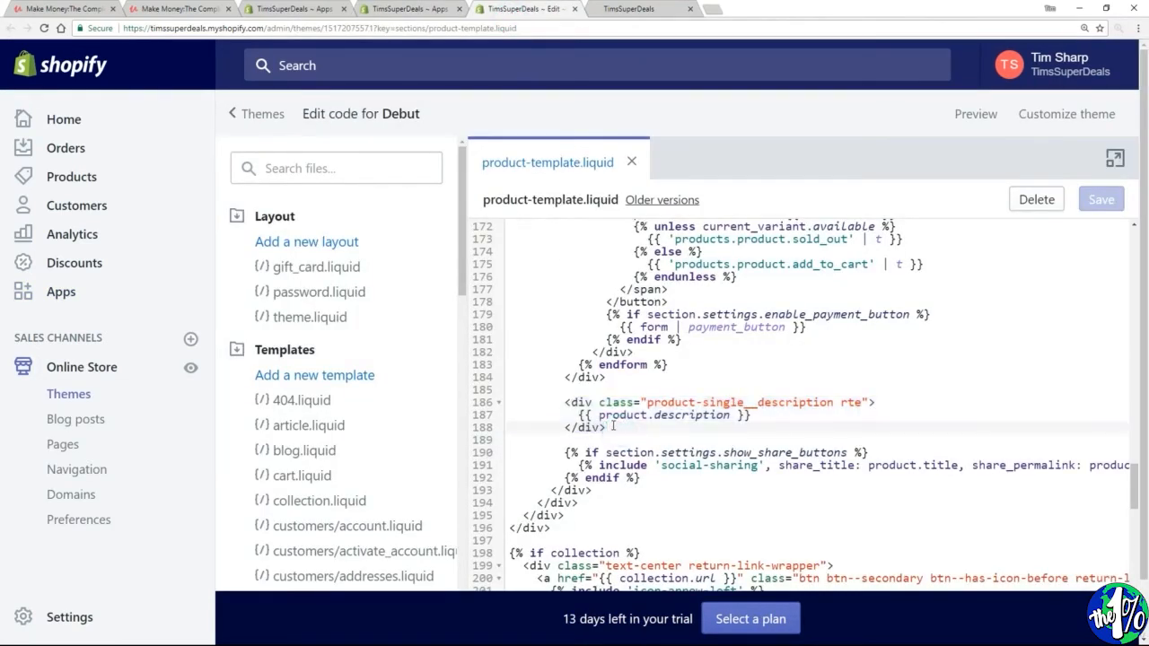
key("Return")
key("Return")
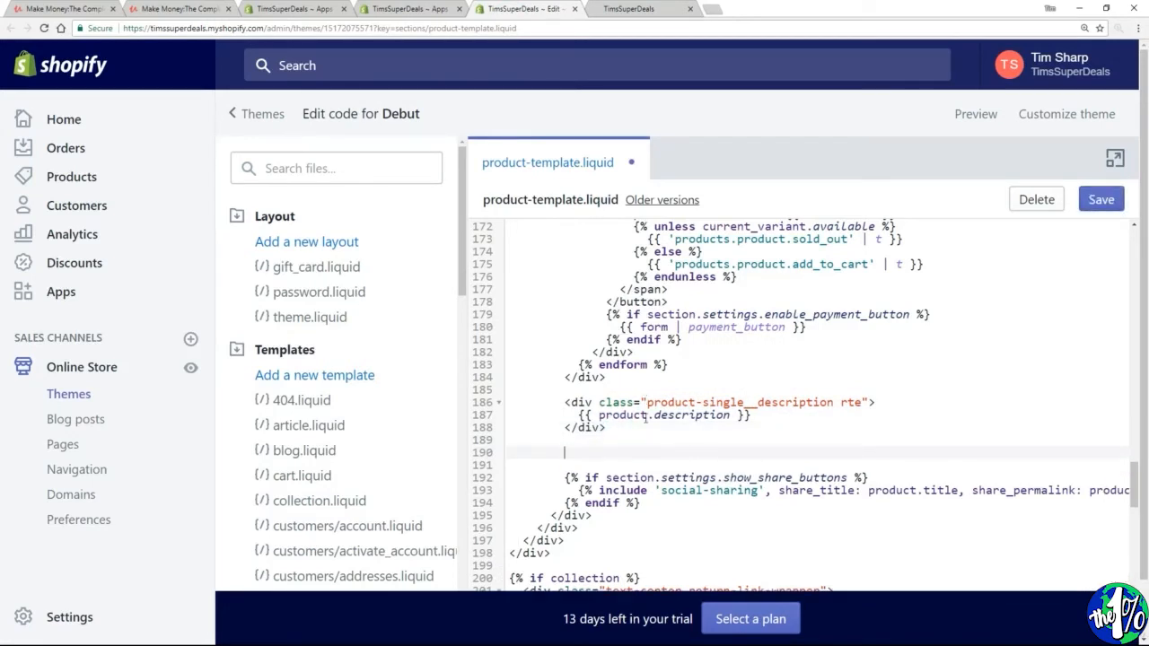
right_click(604, 454)
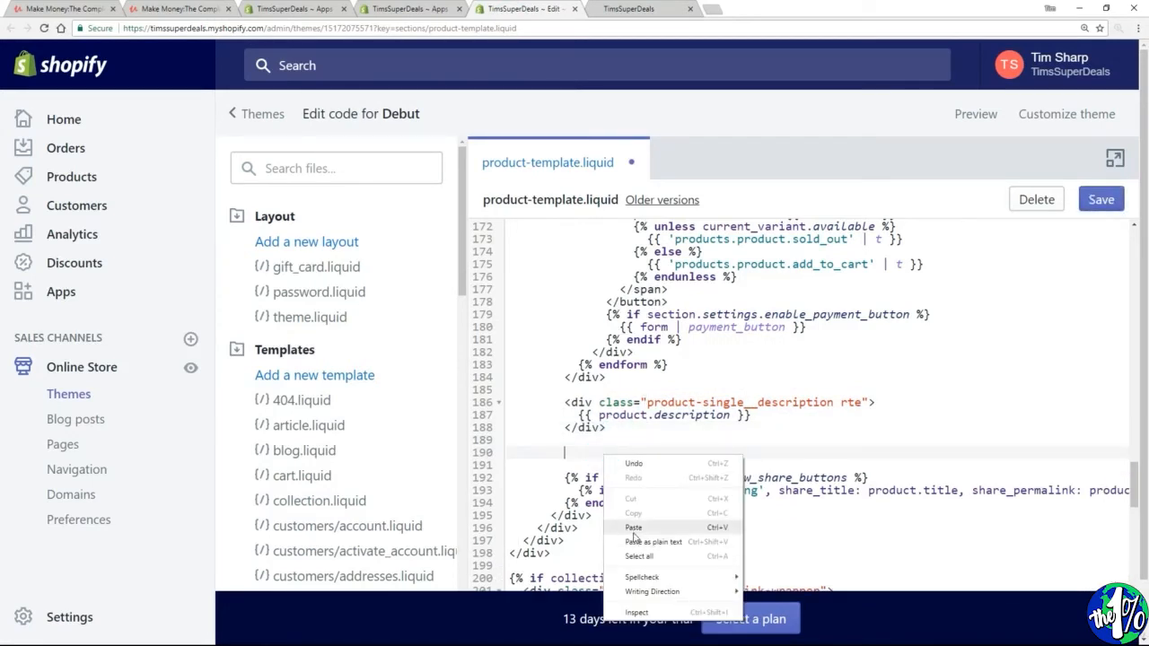
left_click(633, 534)
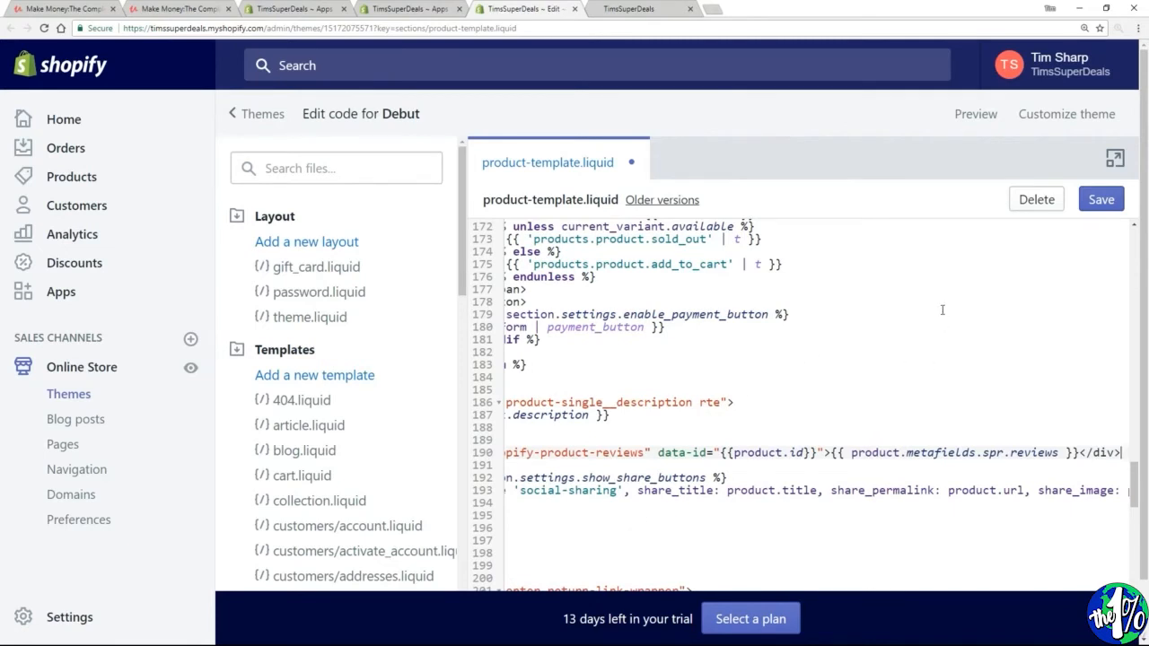
left_click(1099, 203)
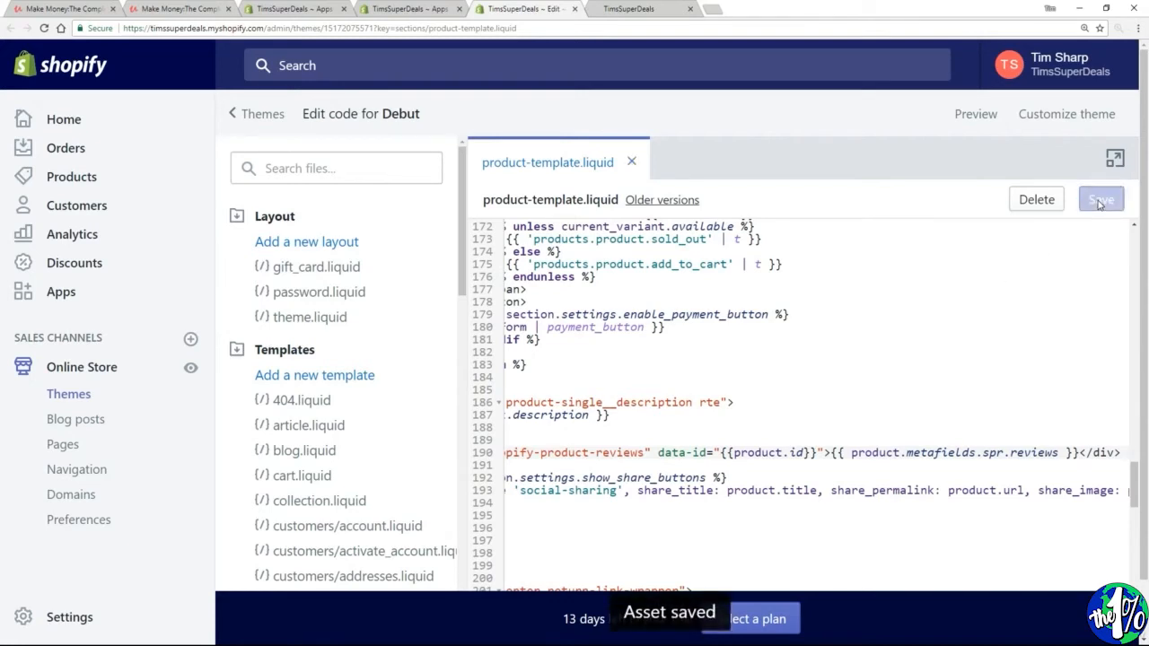
- Check the rest of the Product Reviews installation instructions and return to the store's list of installed apps
left_click(381, 7)
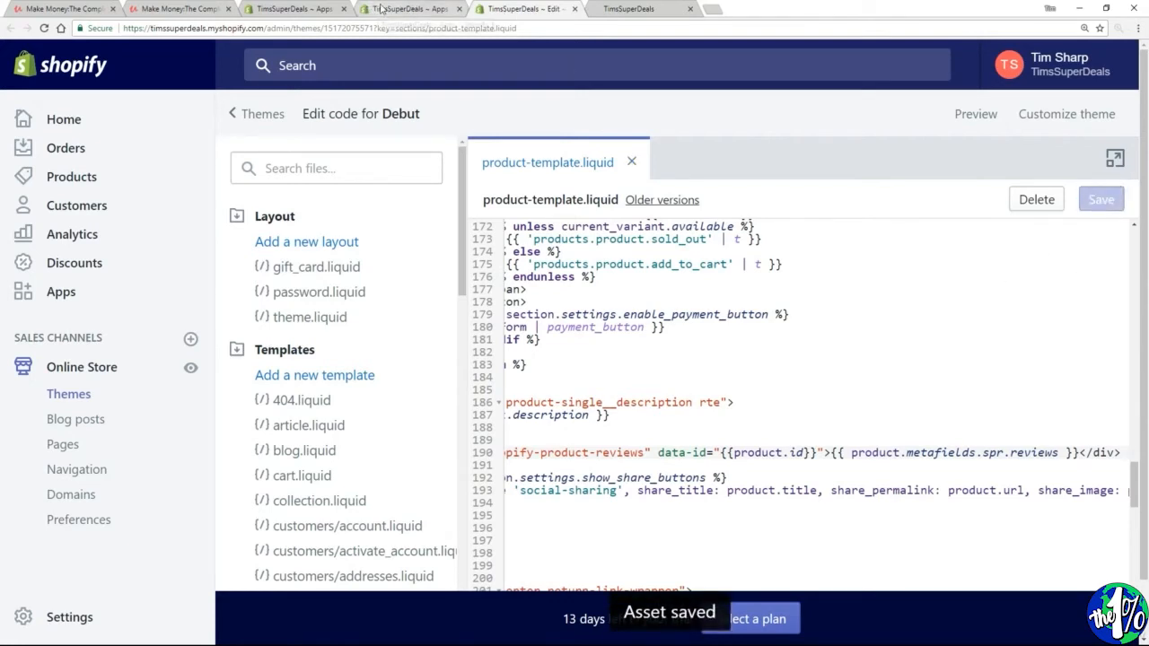
scroll(334, 379, "down", 1)
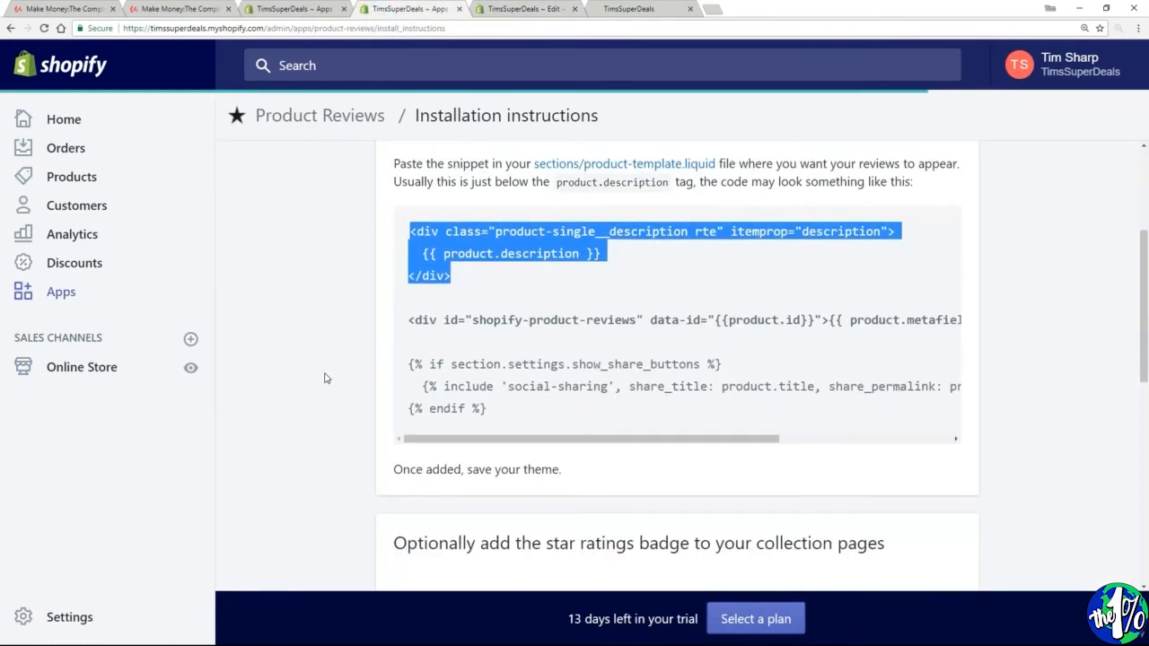
scroll(532, 470, "down", 1)
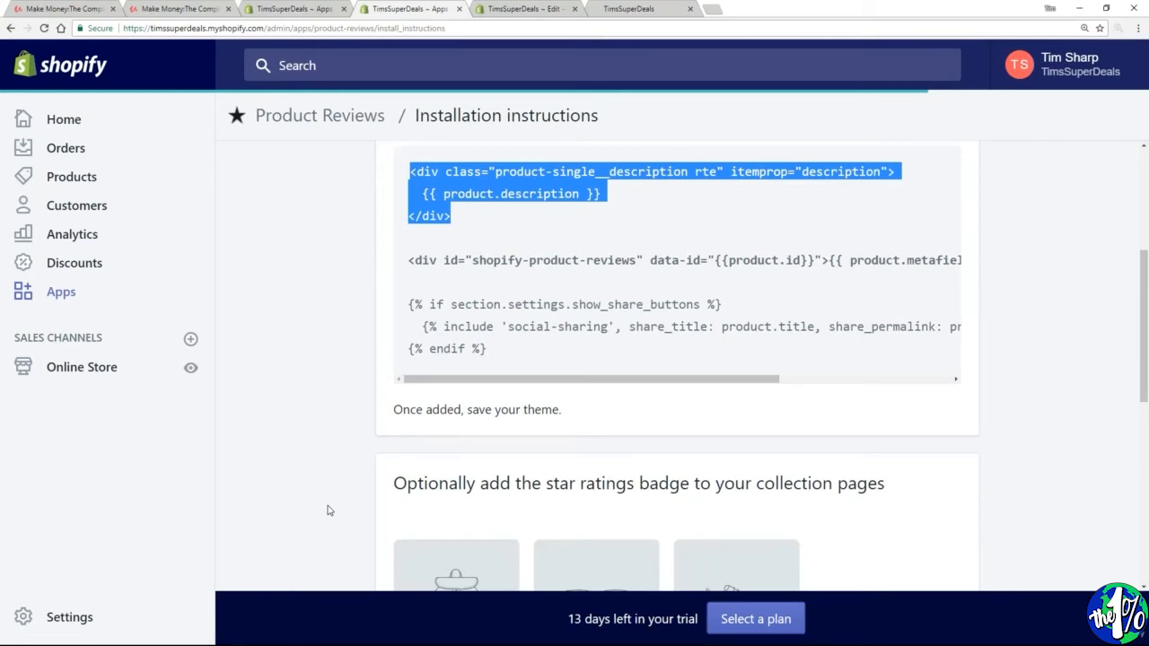
left_click(64, 293)
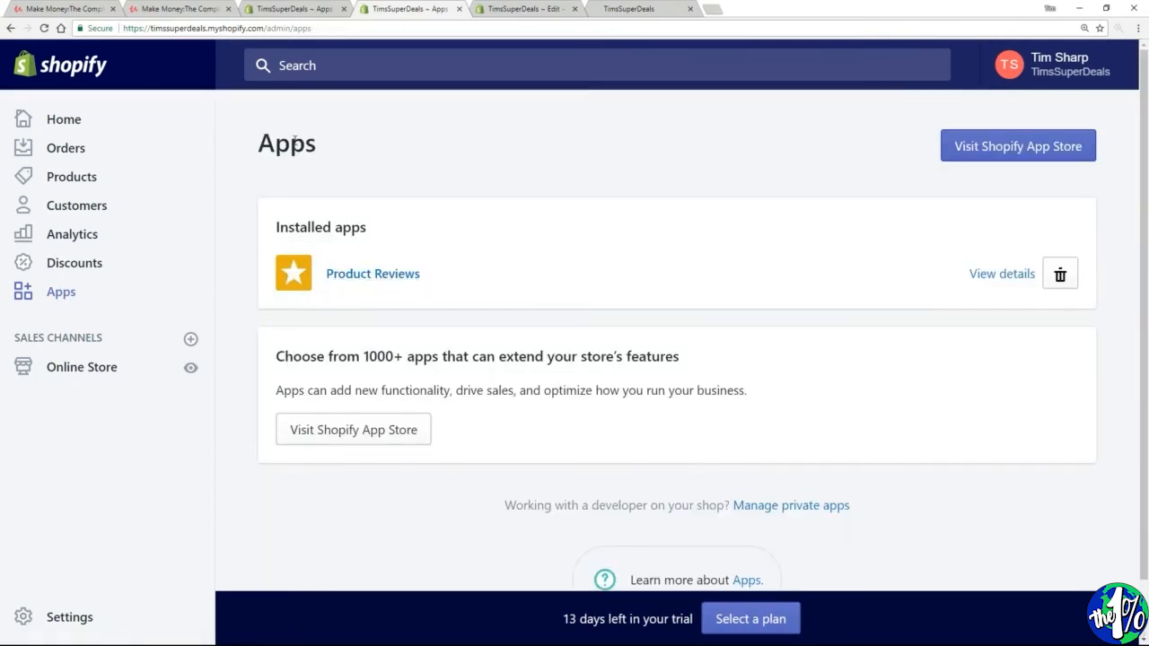
triple_click(376, 232)
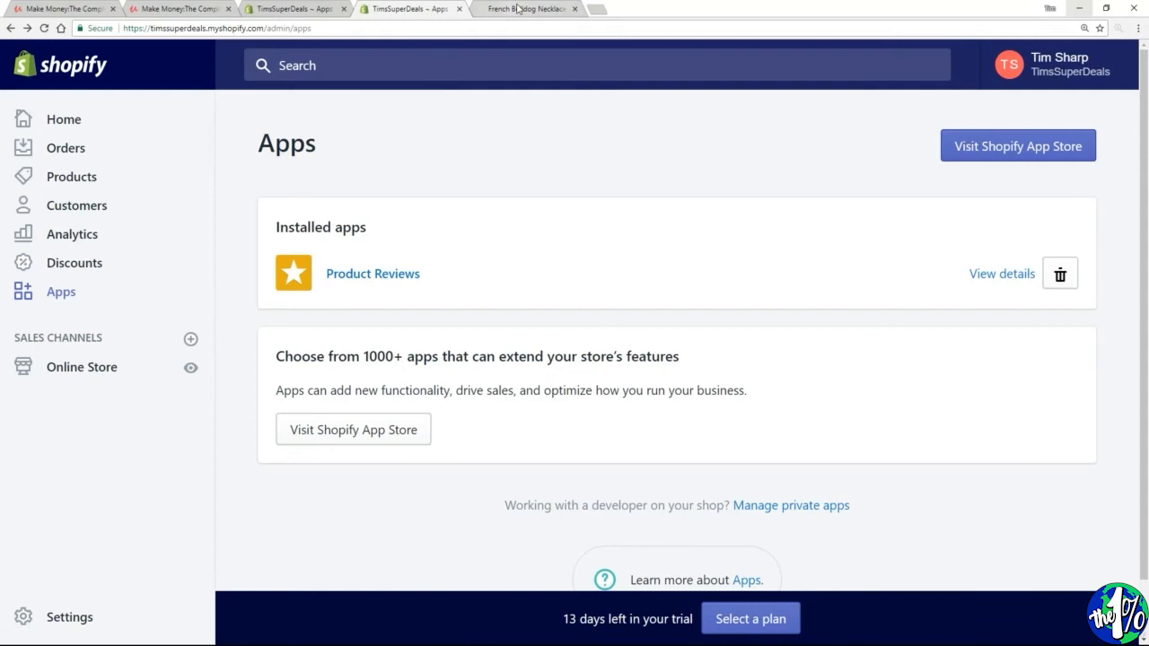
- Go to the French Bulldog Necklace storefront page and start writing a review in its Customer Reviews section
left_click(520, 9)
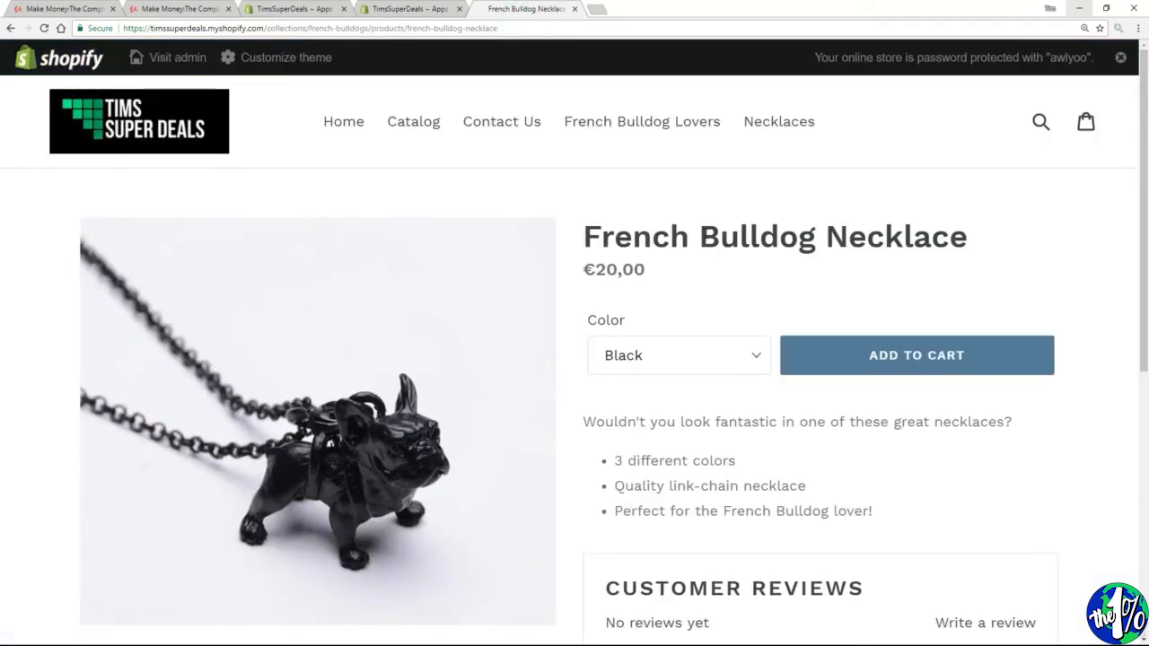
scroll(709, 239, "down", 2)
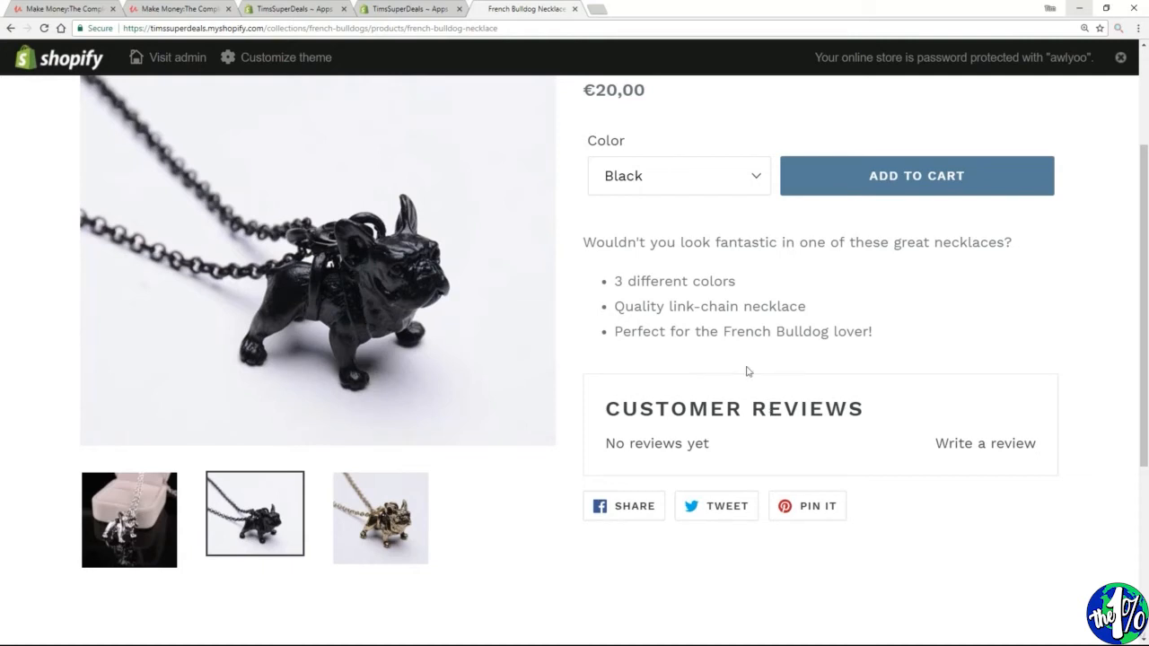
left_click(980, 444)
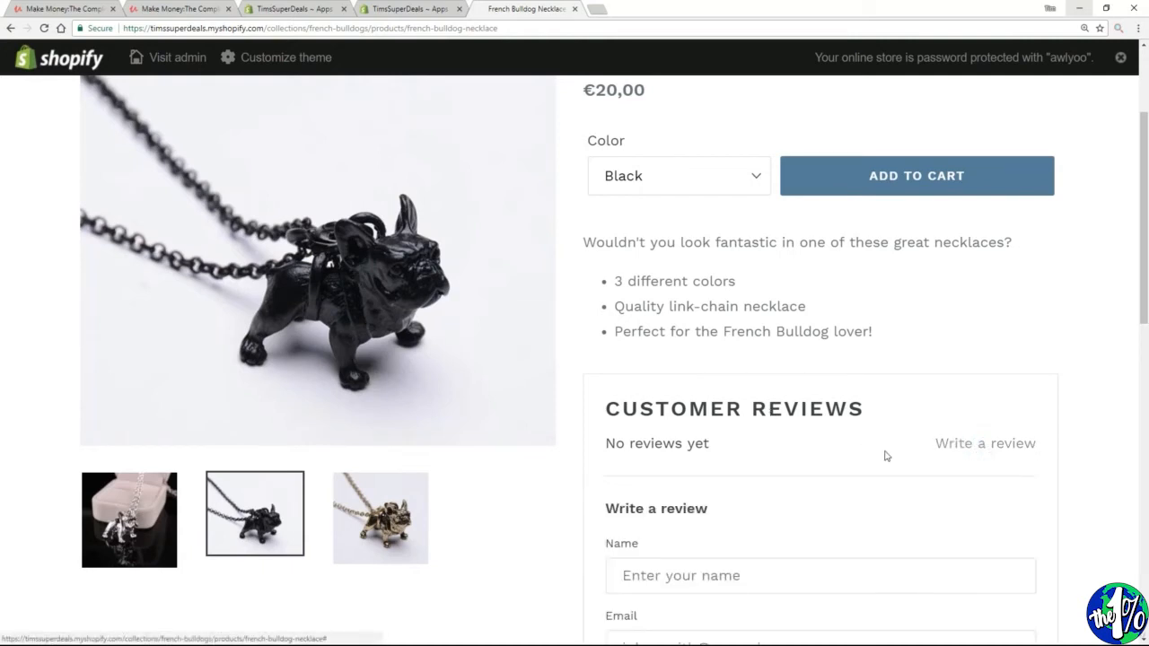
- Fill in the reviewer's name and e-mail and give the French Bulldog Necklace a five-star rating
scroll(884, 456, "down", 2)
left_click(672, 402)
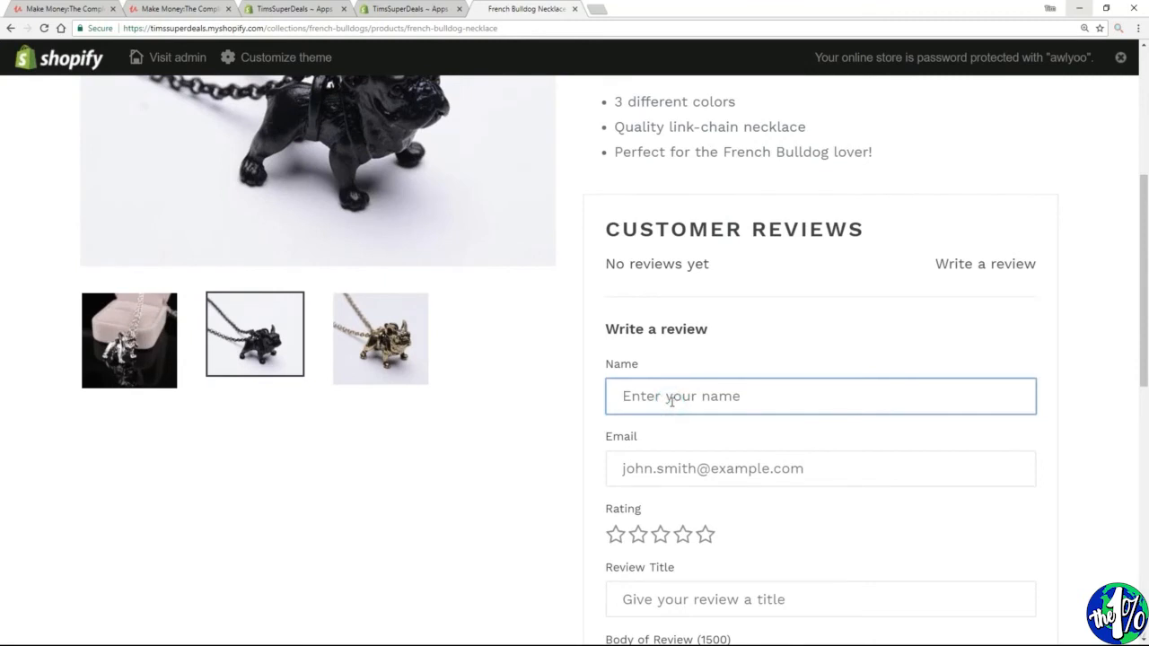
type("Bob")
key("Tab")
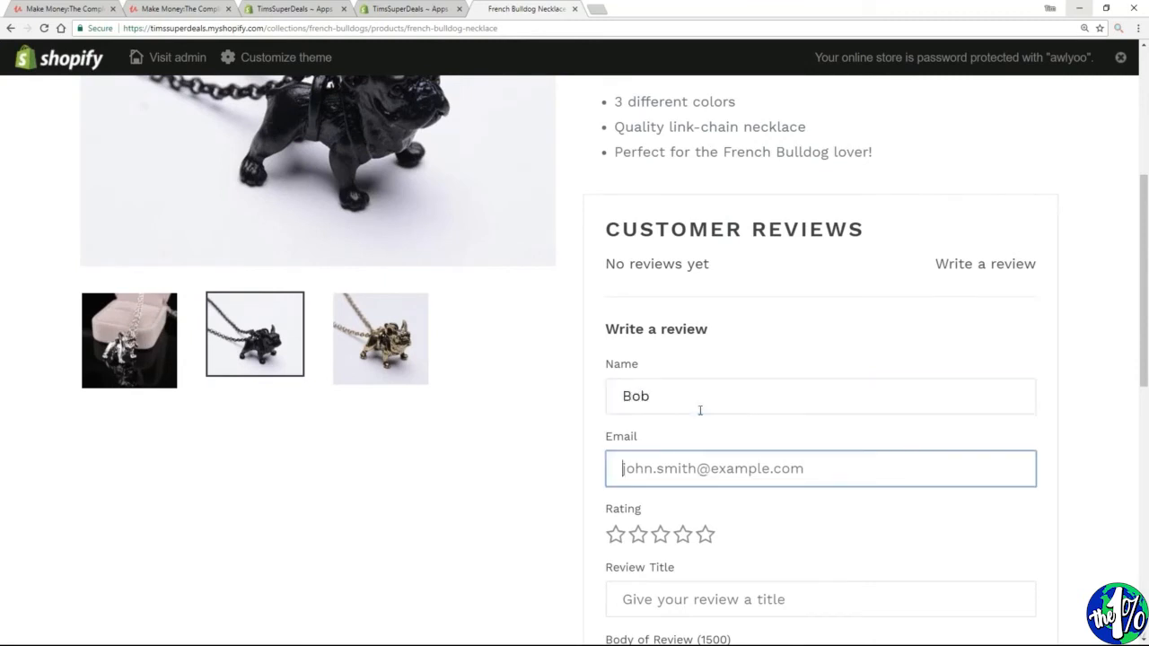
type("bon")
key("BackSpace")
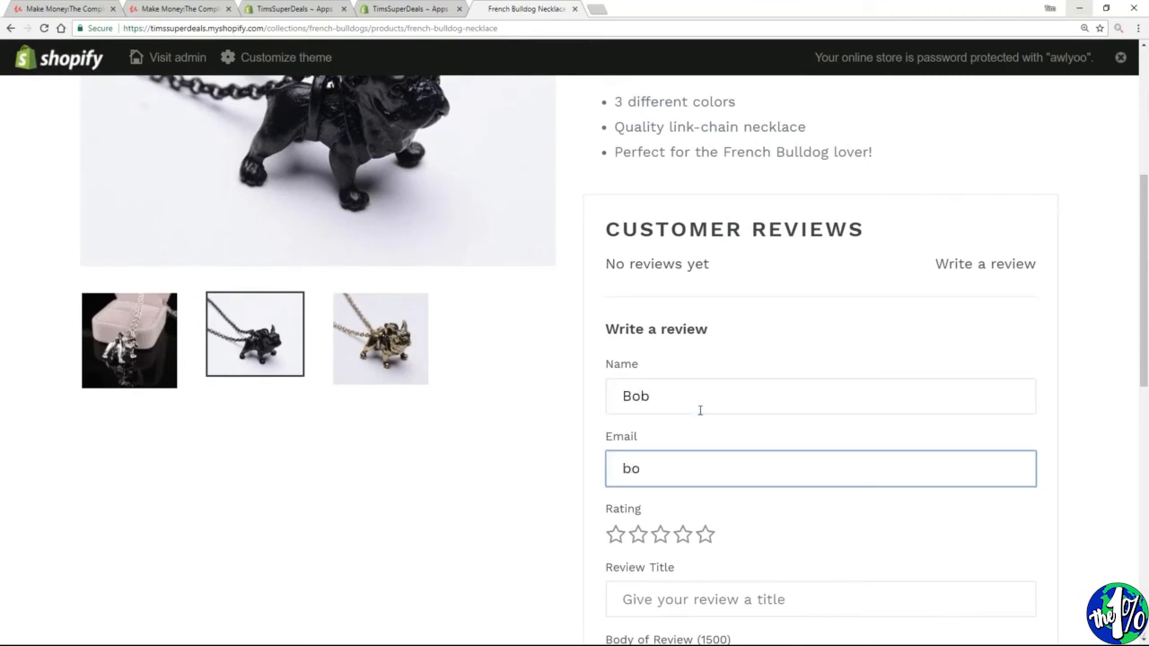
type("b@test.com")
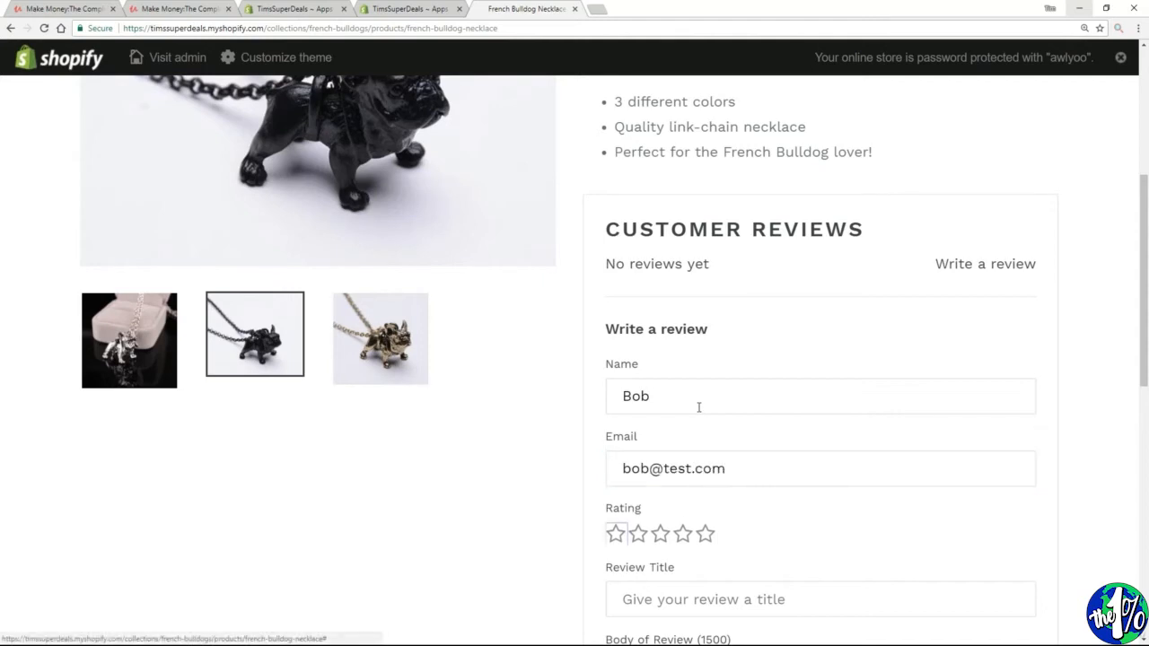
left_click(683, 534)
- Title the review "This is a great product!", write "Thanks you guys are the best!!!" as its body, and submit it
scroll(745, 449, "down", 3)
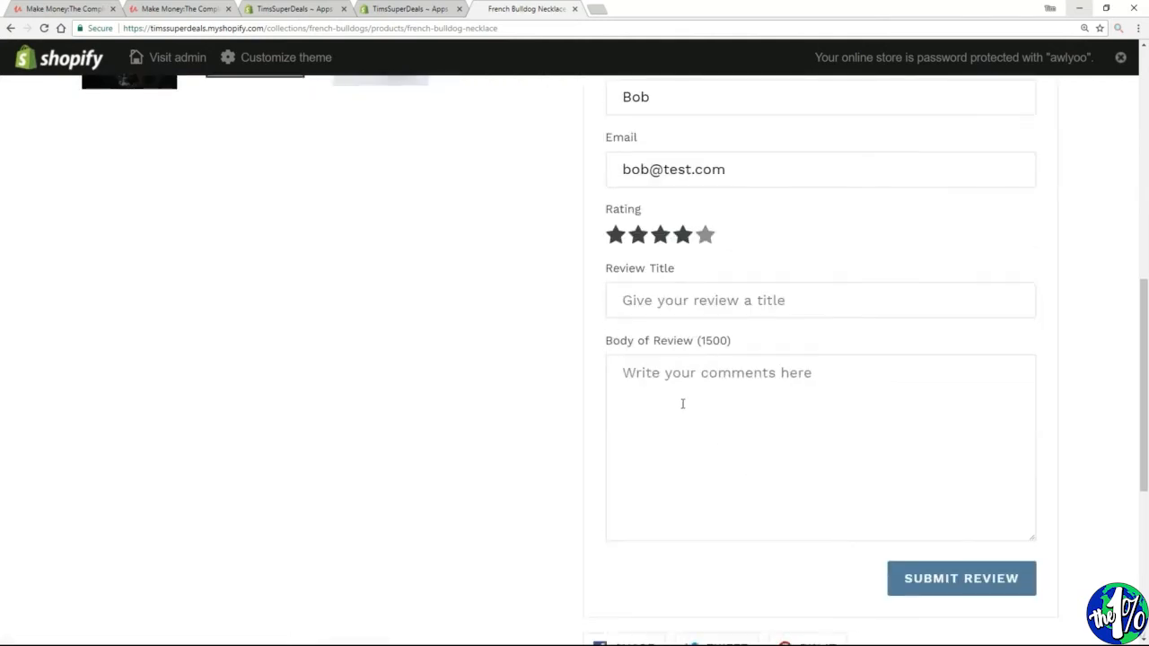
left_click(674, 299)
type("Th")
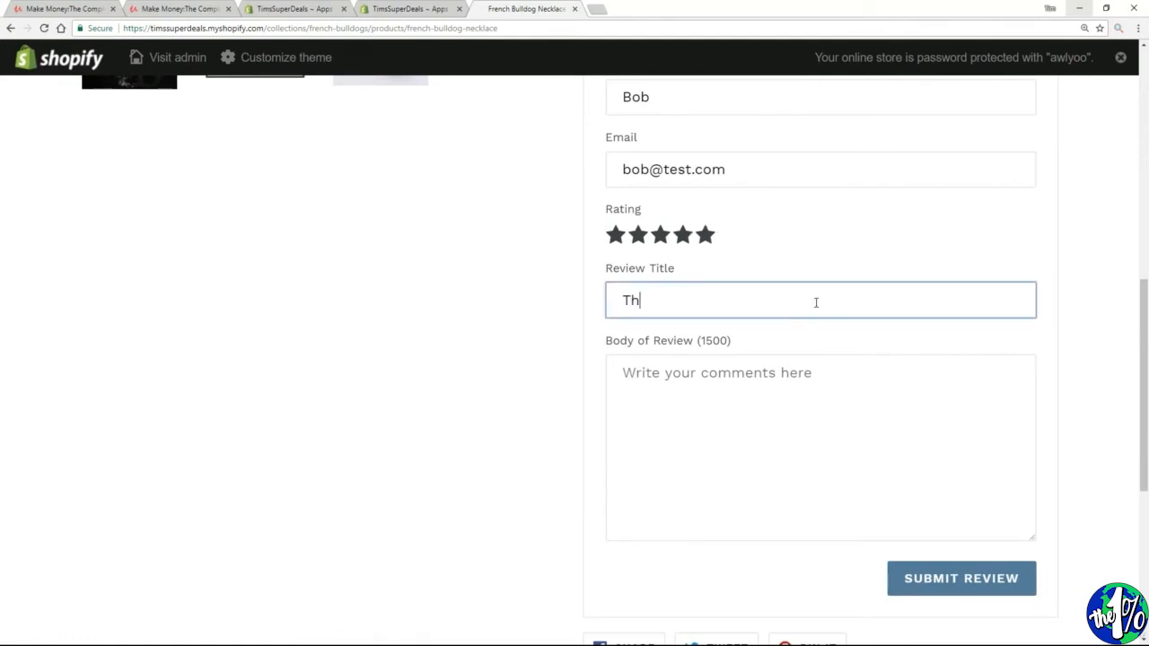
type("is is a great producy")
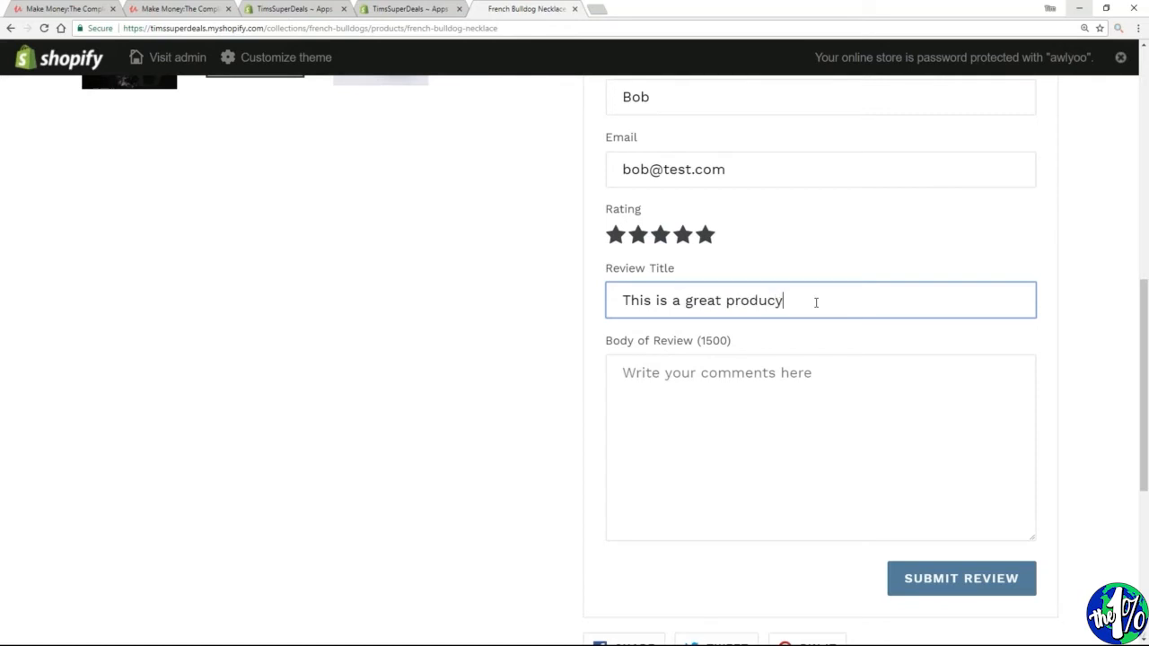
key("BackSpace")
type("t!")
key("Tab")
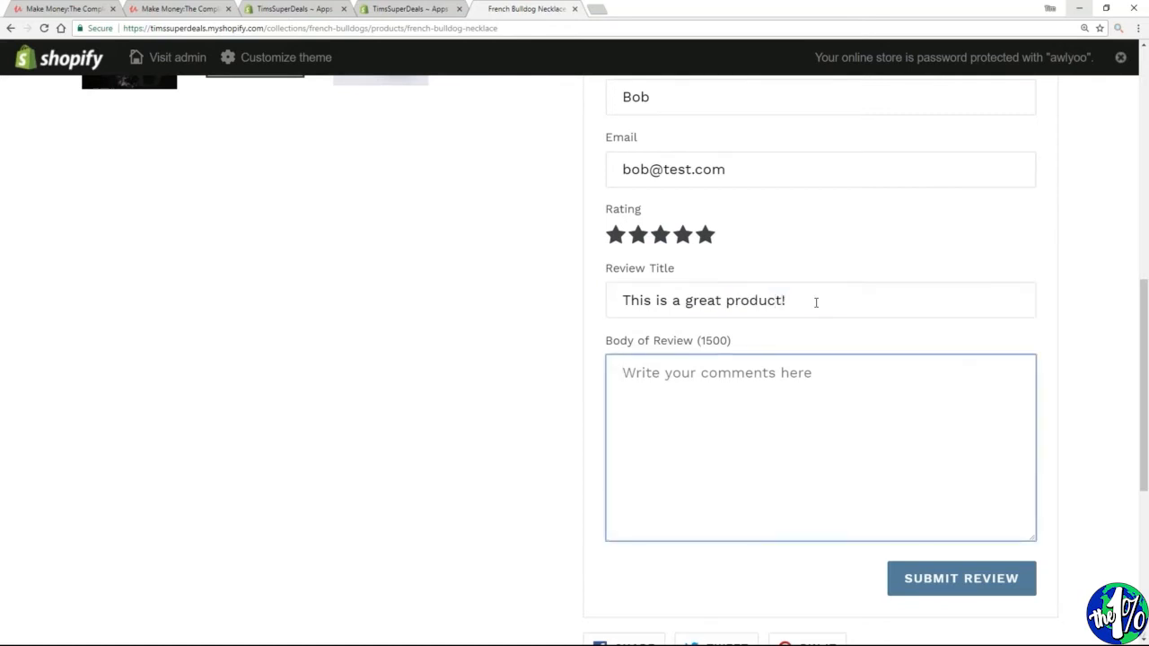
type("Thanks you ")
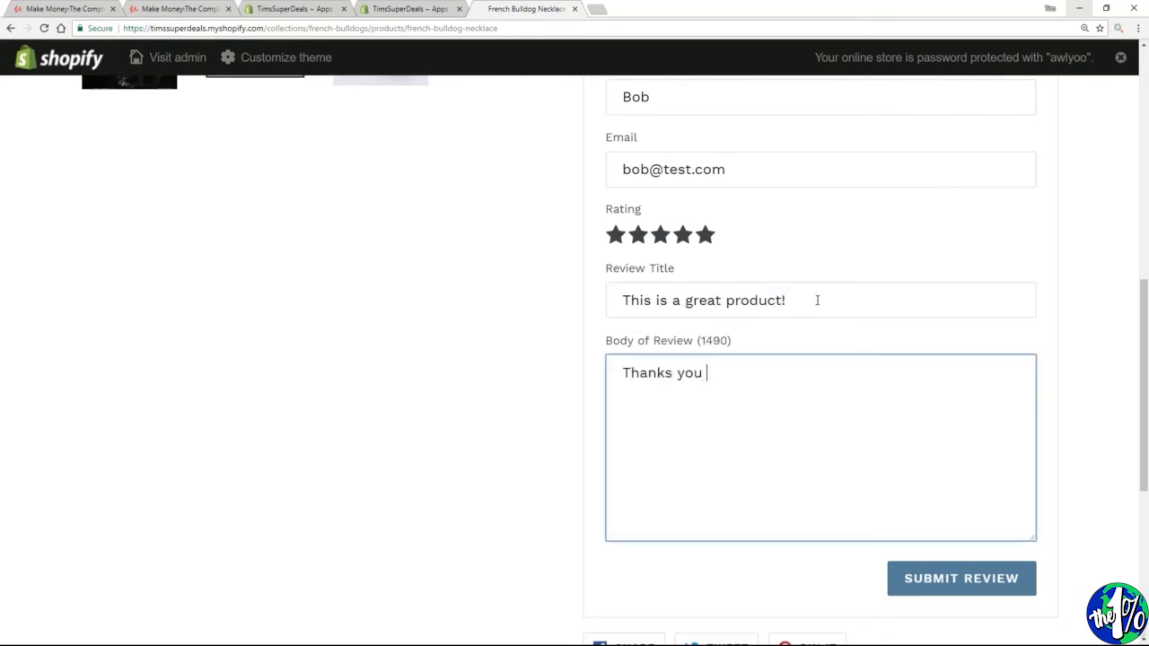
type("guys are the ")
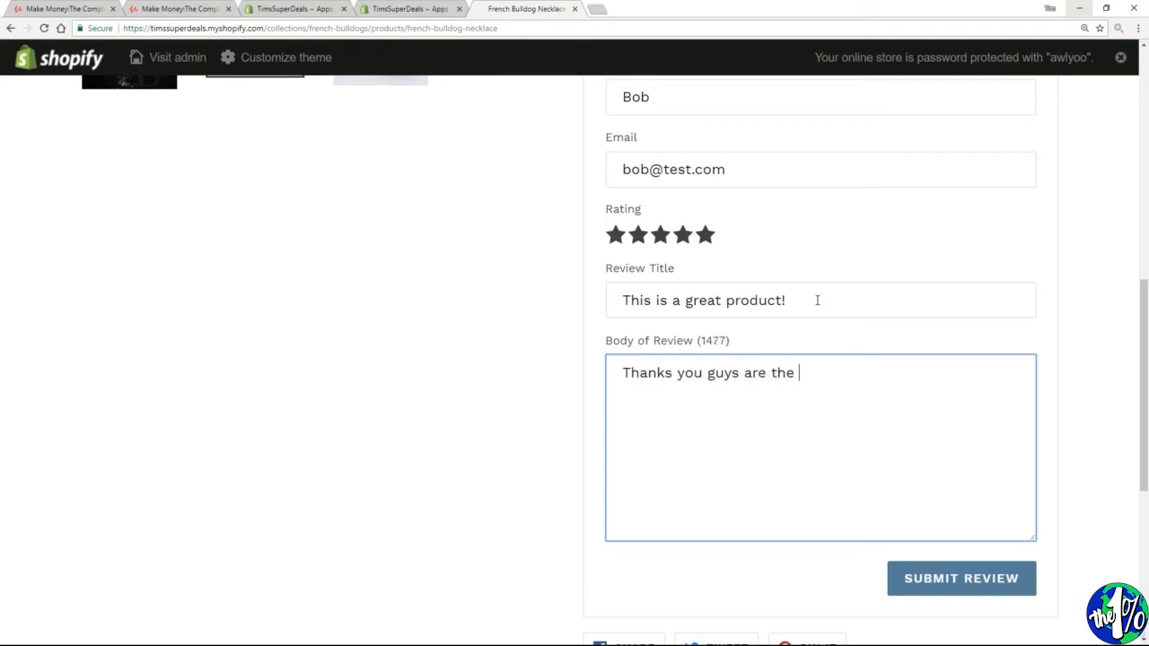
type("best!!!")
left_click(937, 581)
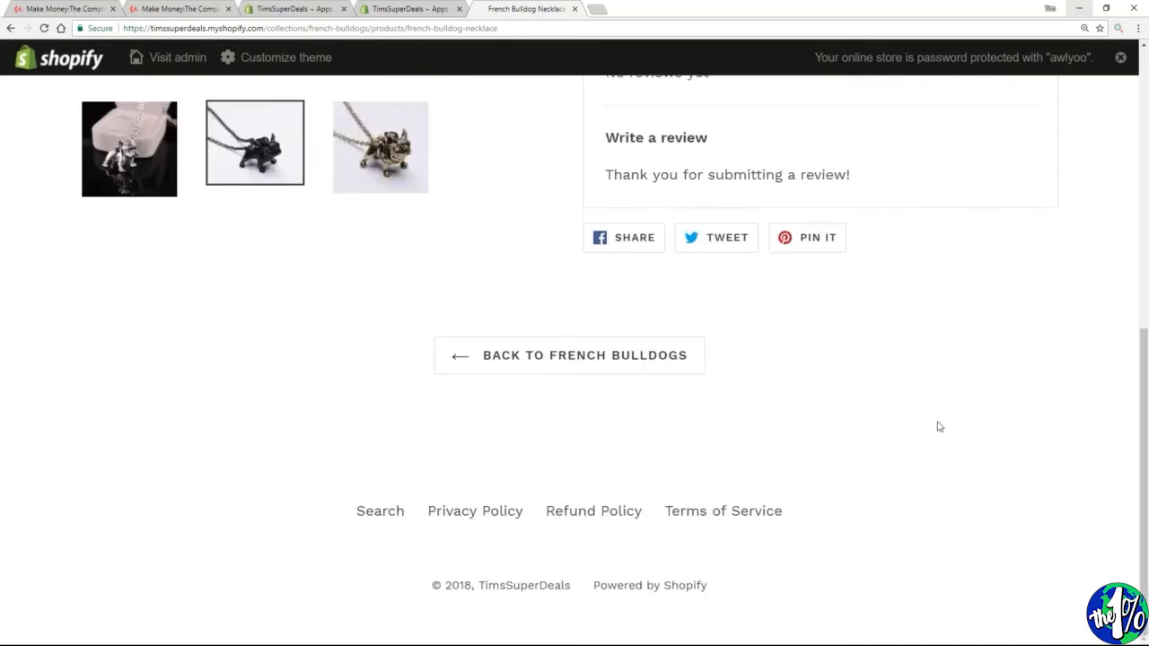
- Reload the French Bulldog Necklace page to check the submitted review in the Customer Reviews section
scroll(938, 428, "up", 2)
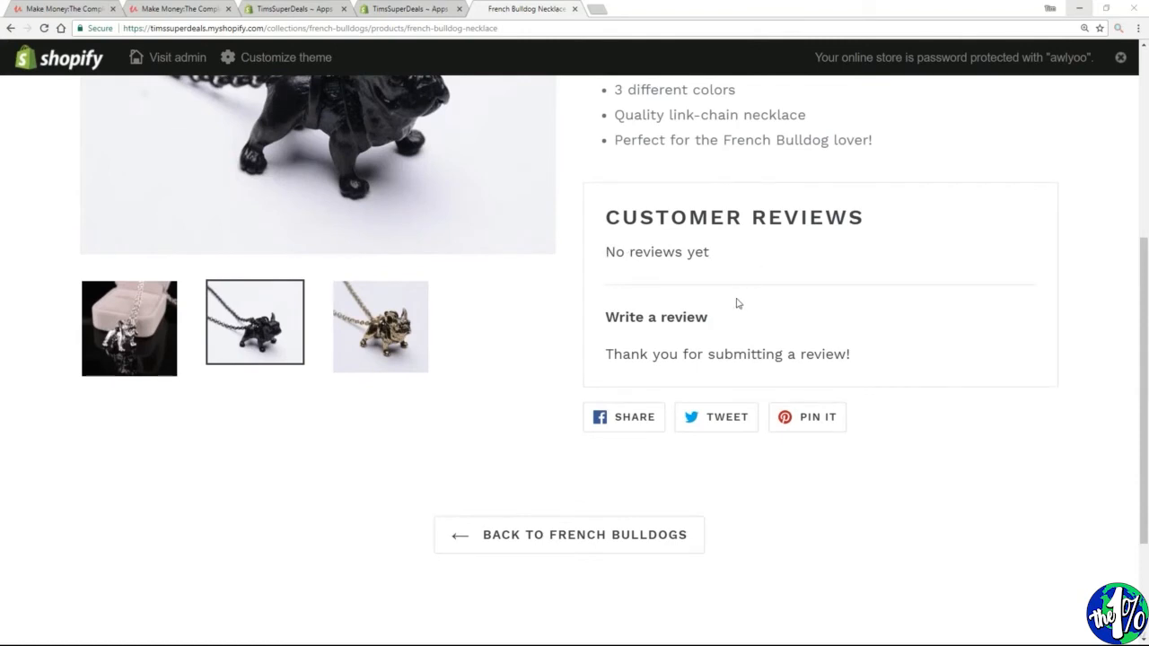
left_click_drag(604, 355, 884, 362)
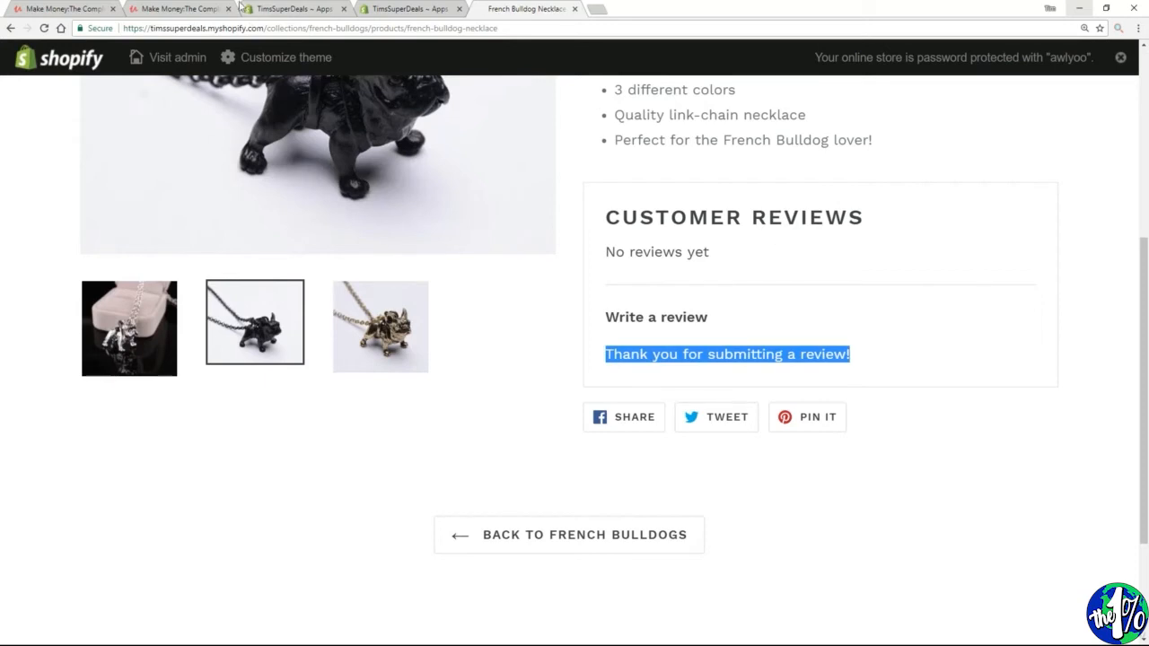
left_click(44, 28)
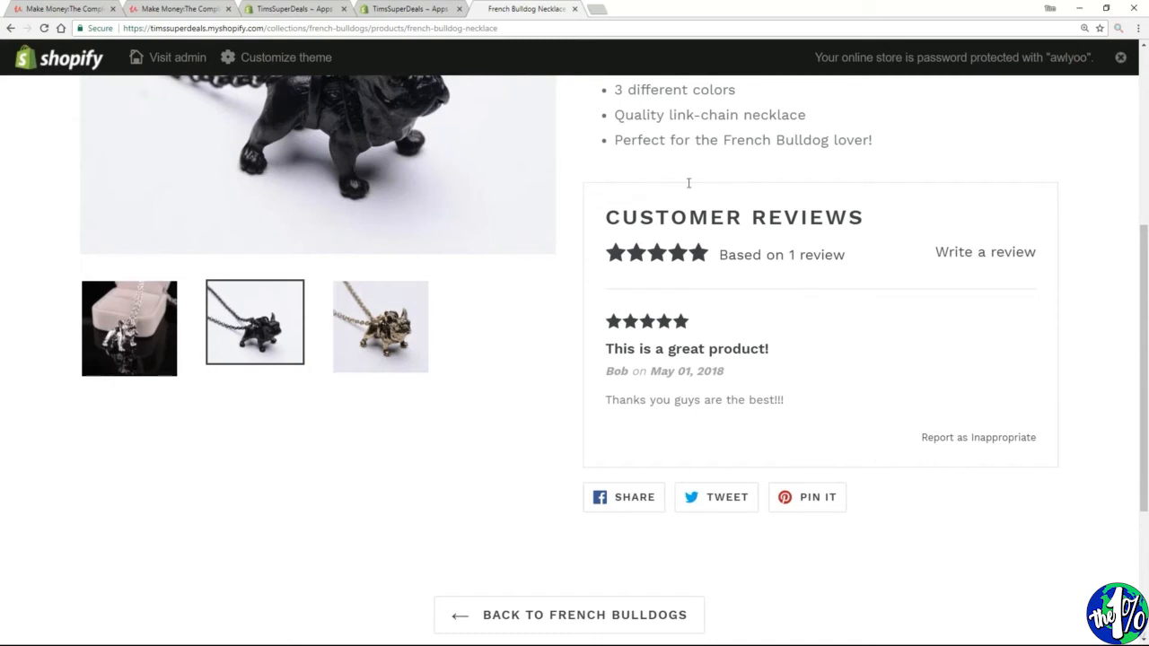
- Inspect the "This is a great product!" review and its reply field in the Product Reviews app, and return to the reviews list
left_click(424, 15)
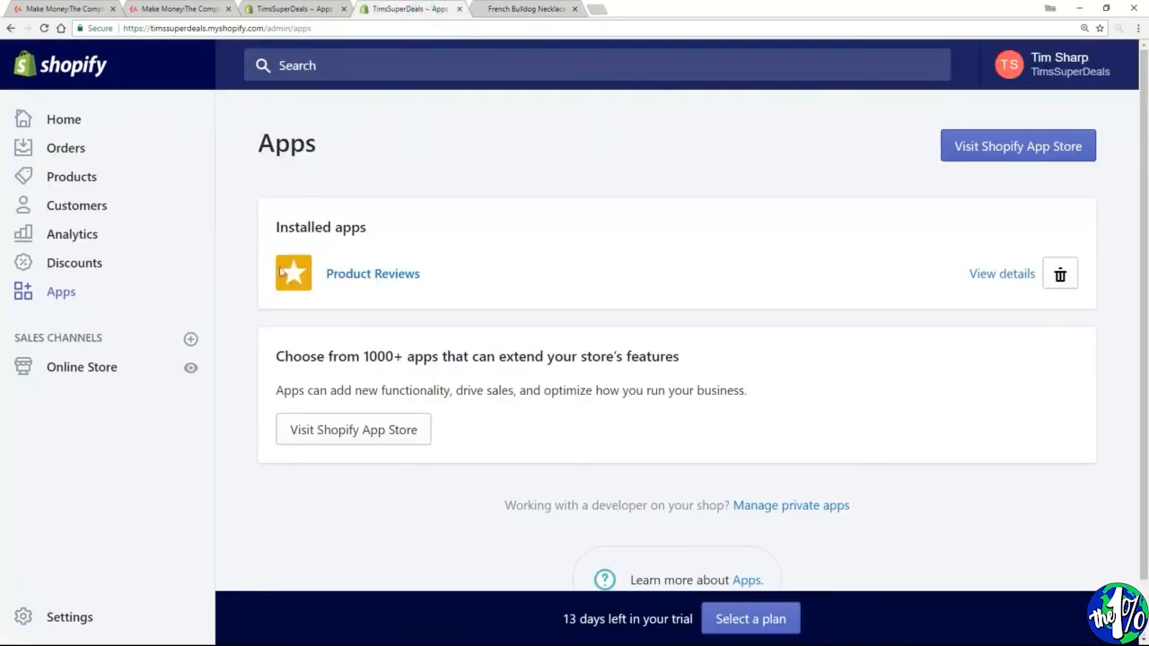
left_click(373, 273)
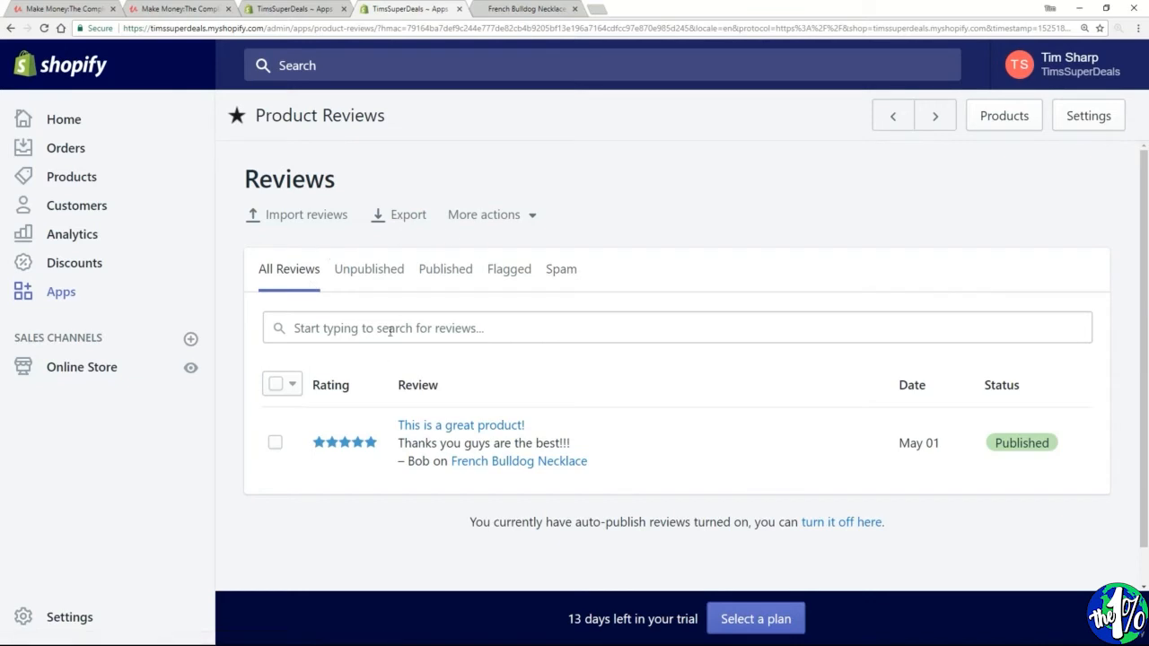
scroll(391, 363, "down", 1)
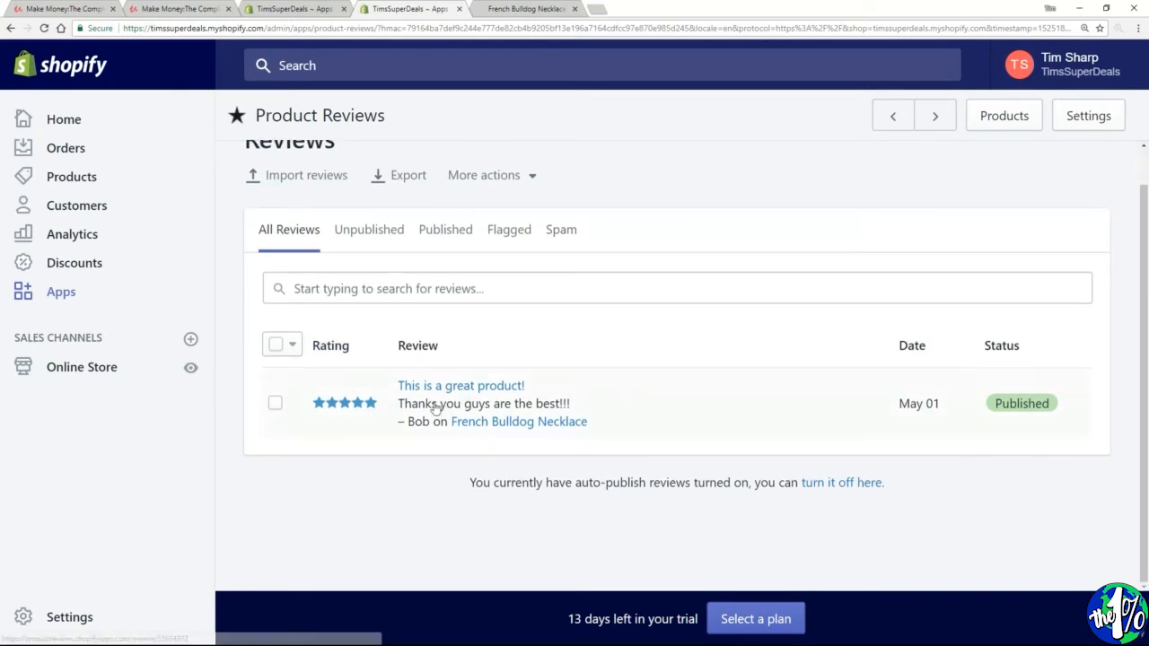
left_click(445, 387)
scroll(446, 386, "down", 3)
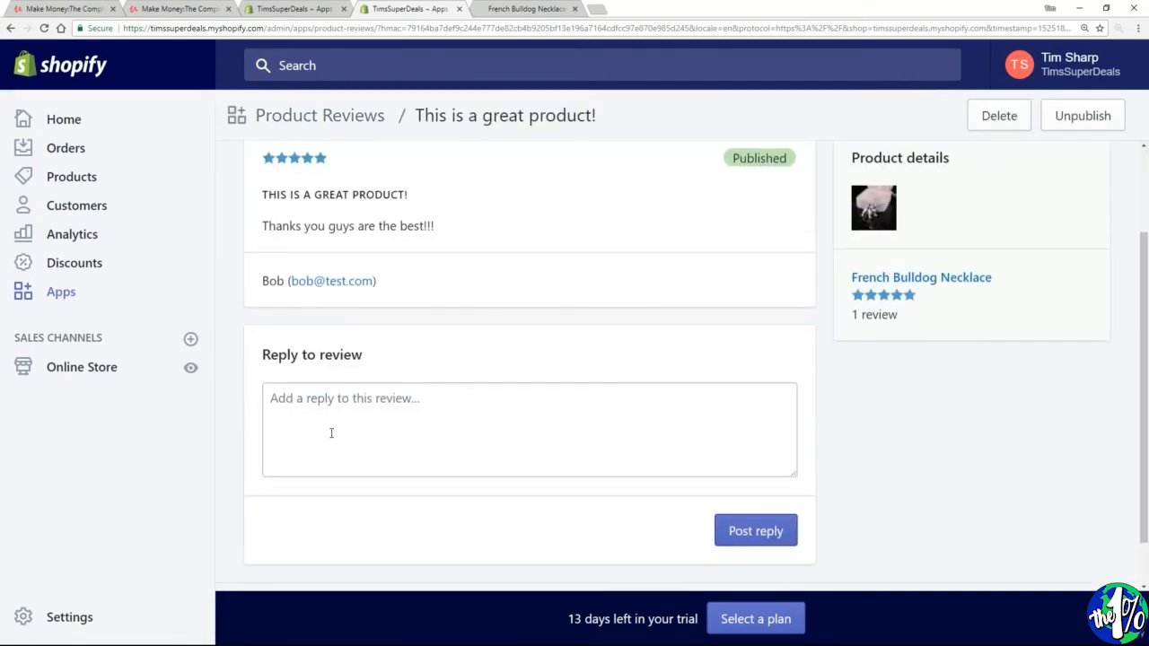
left_click(331, 432)
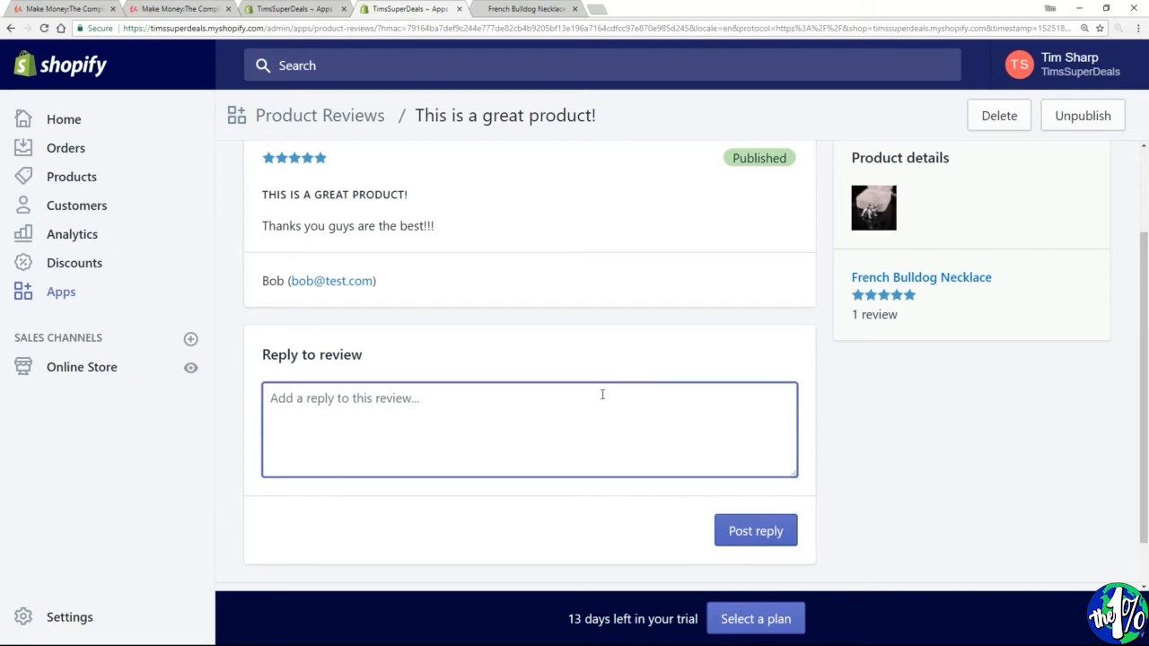
scroll(473, 274, "up", 2)
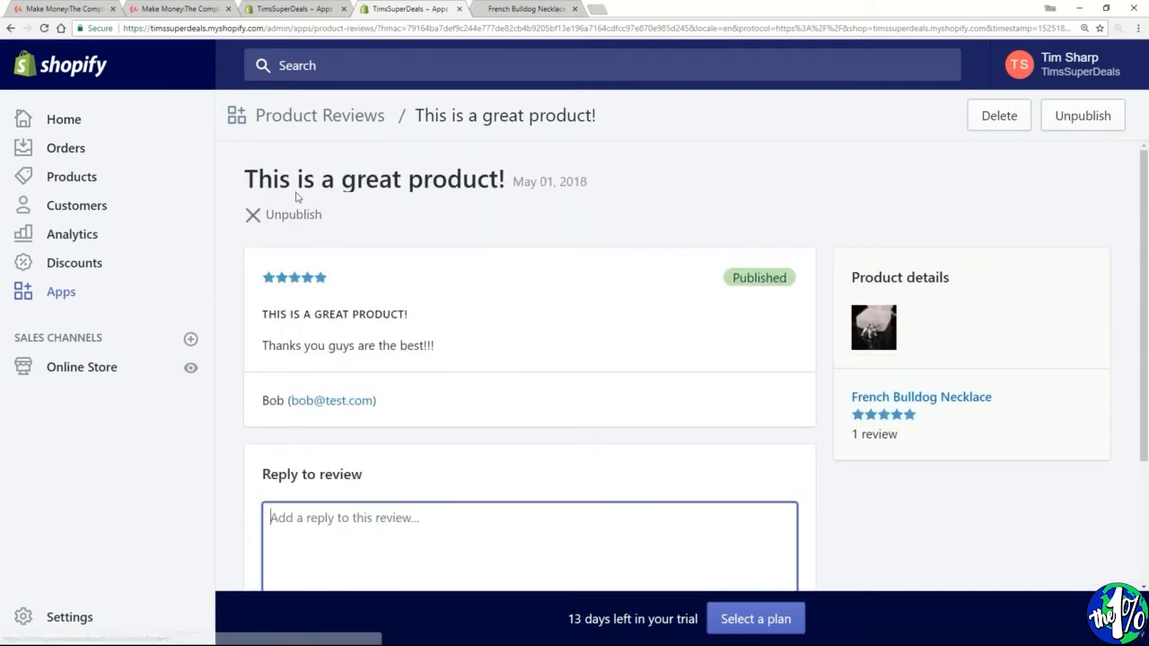
left_click(313, 119)
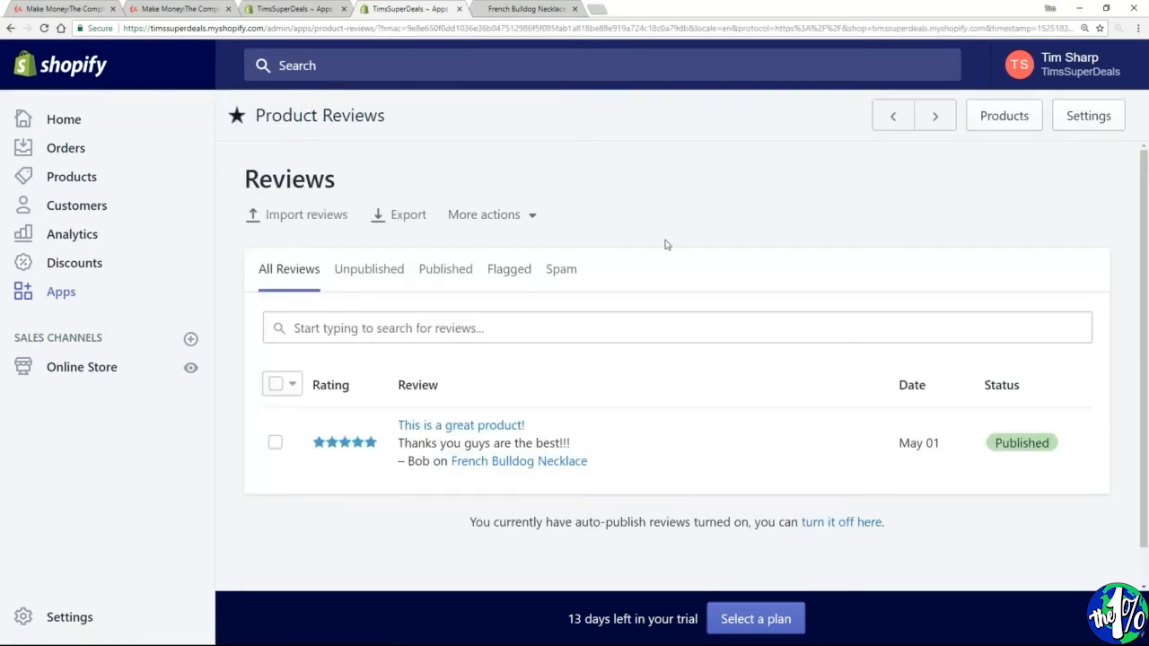
- Set auto publish to Disabled in the Product Reviews settings so new reviews must be published manually
left_click(1099, 116)
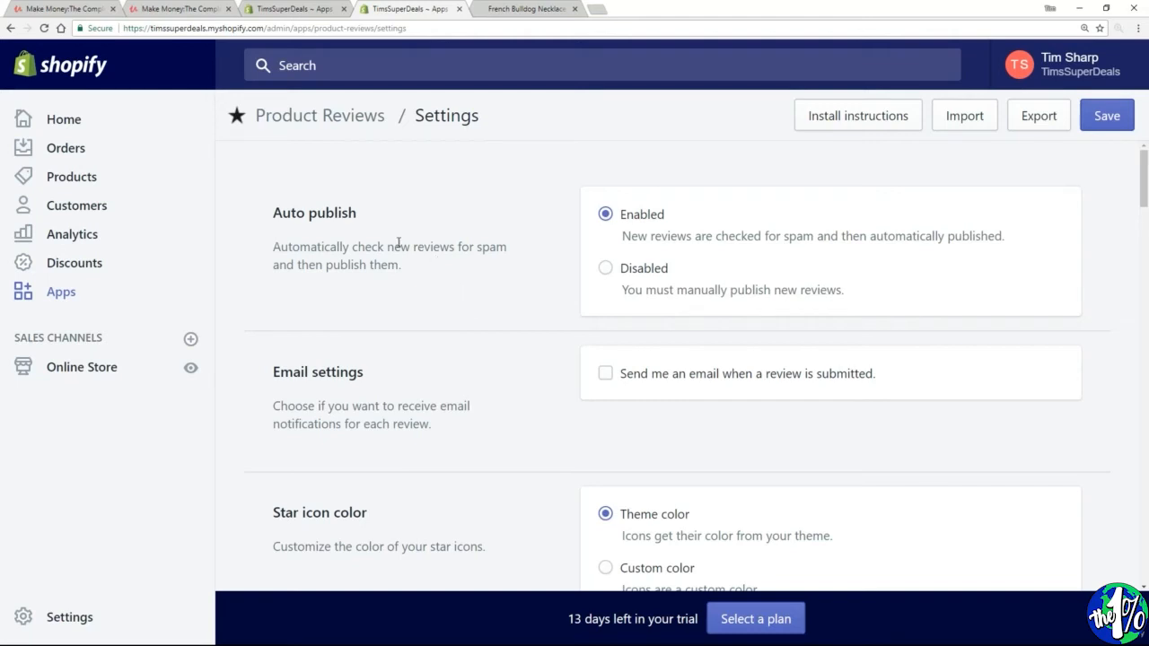
left_click_drag(368, 217, 276, 217)
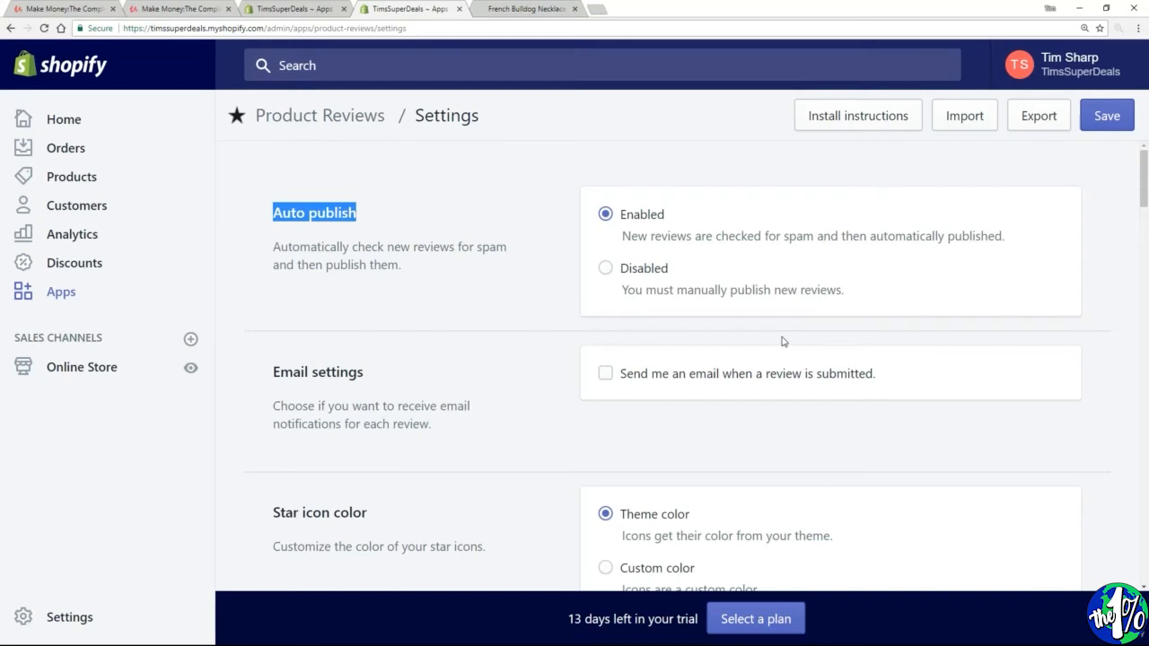
left_click(606, 270)
left_click_drag(621, 289, 846, 291)
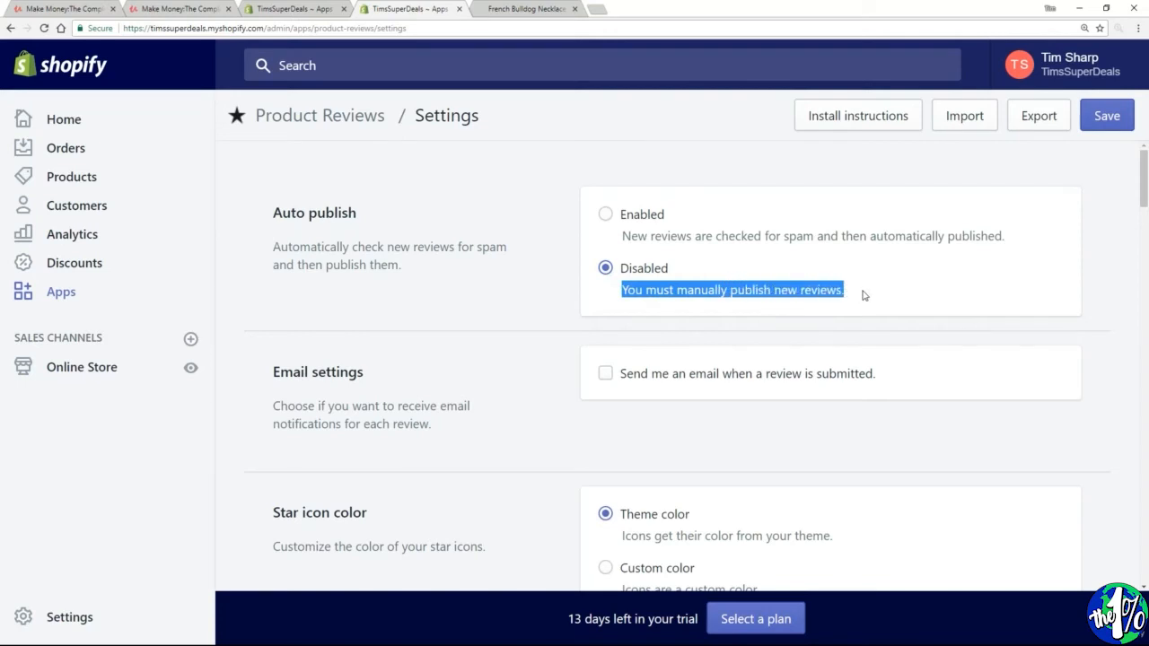
- Enable e-mail notifications for submitted reviews, keeping the store owner's prefilled e-mail address
left_click(607, 374)
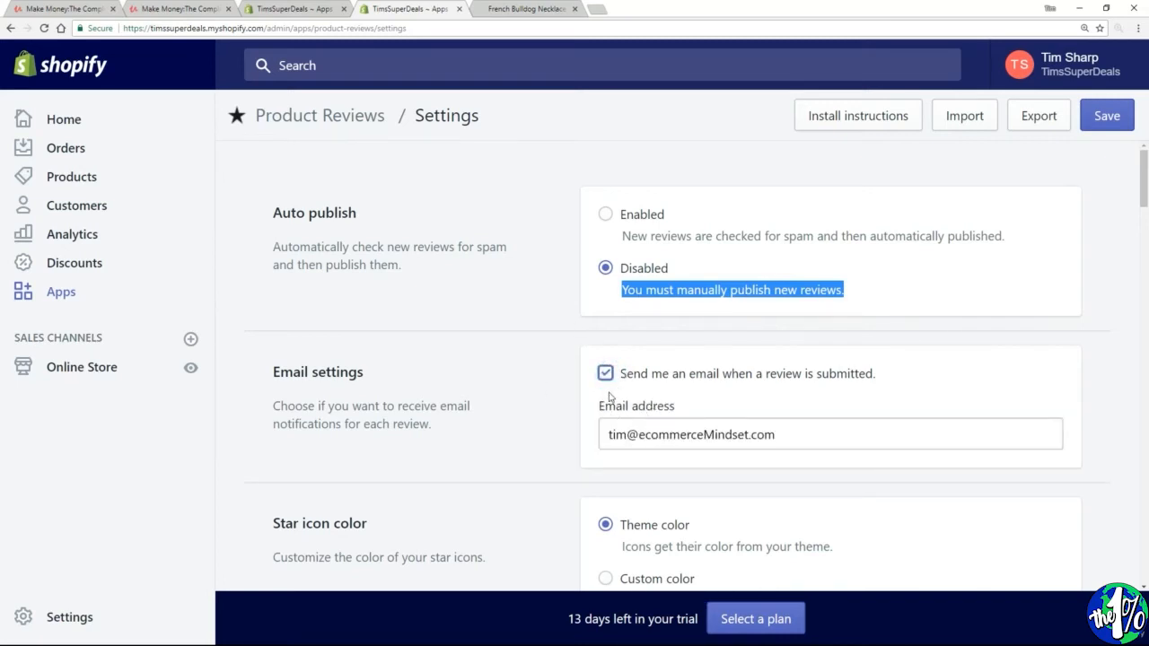
triple_click(811, 430)
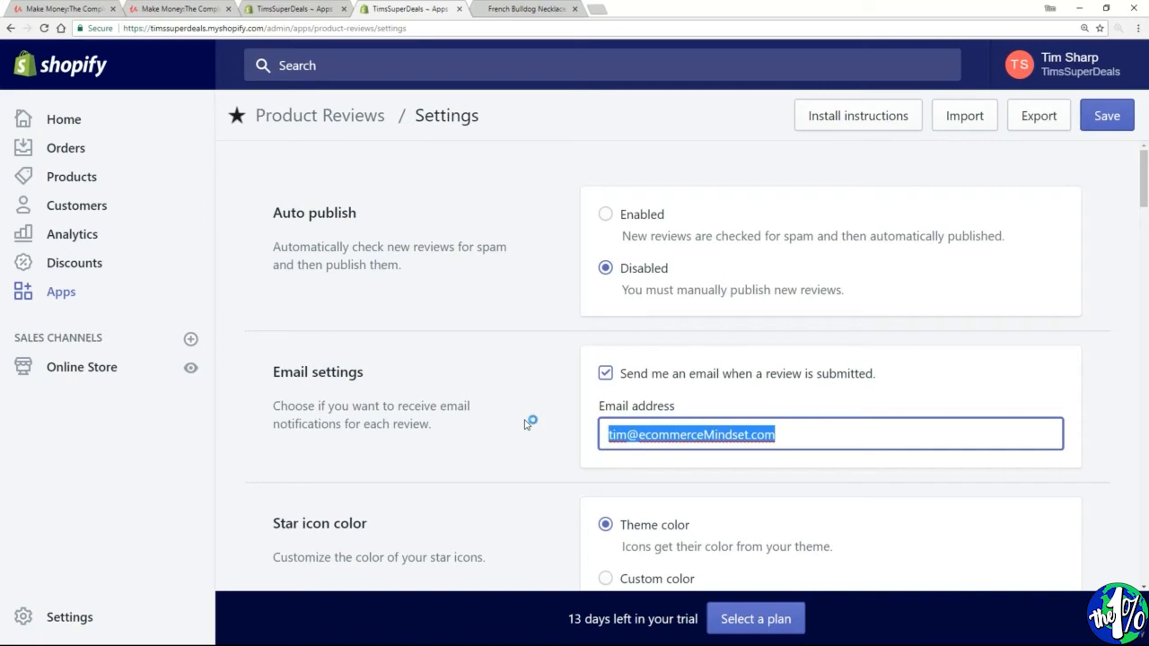
left_click_drag(1144, 195, 1147, 119)
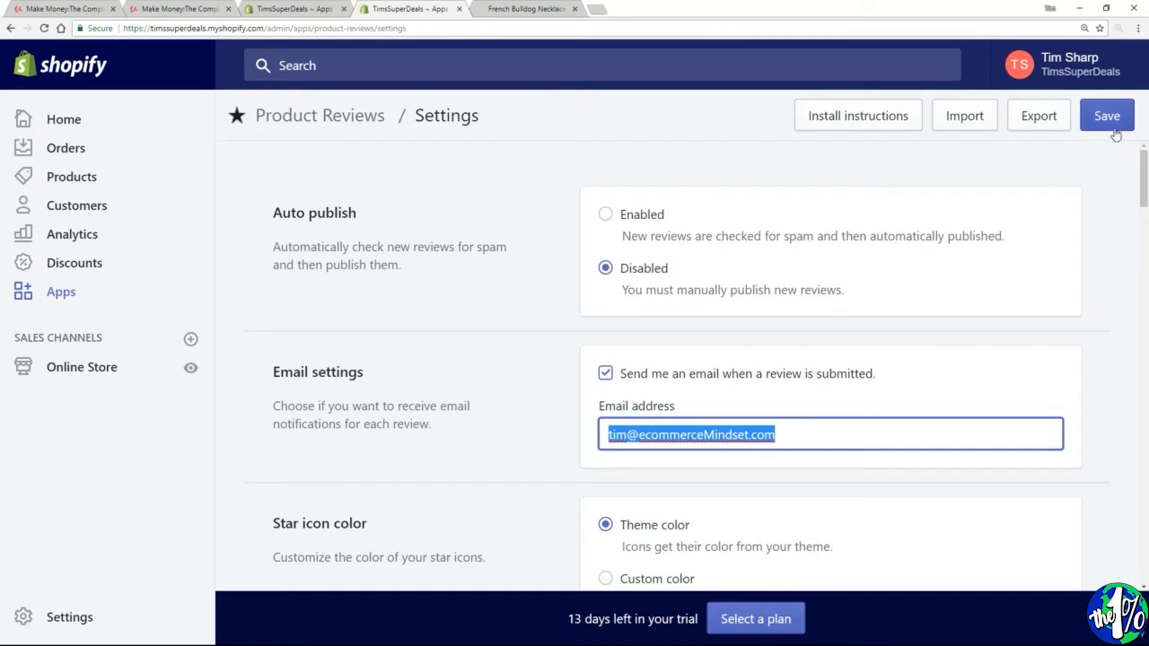
- Return to the Product Reviews list and view its unpublished, published and spam reviews
left_click(344, 124)
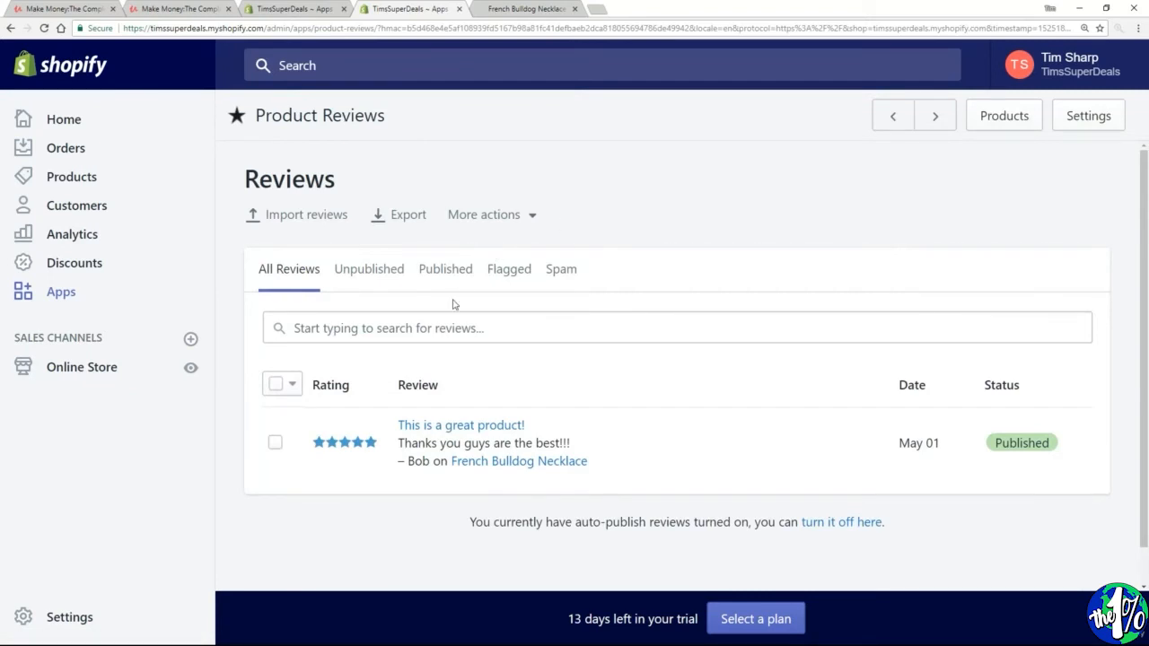
left_click(374, 274)
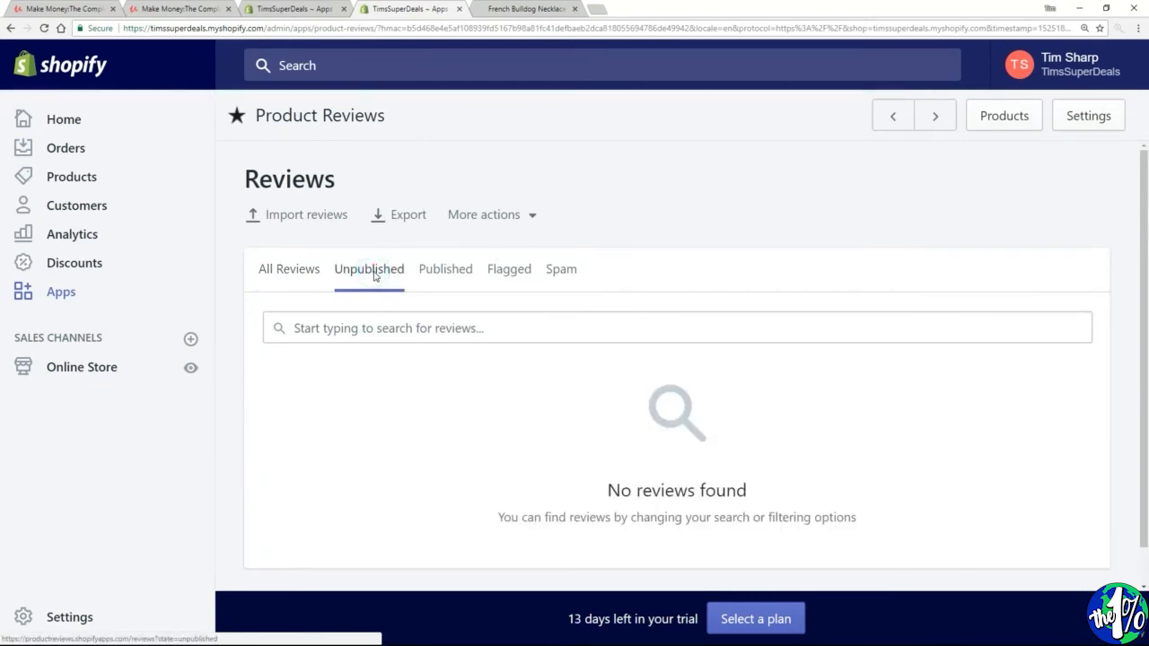
left_click(449, 278)
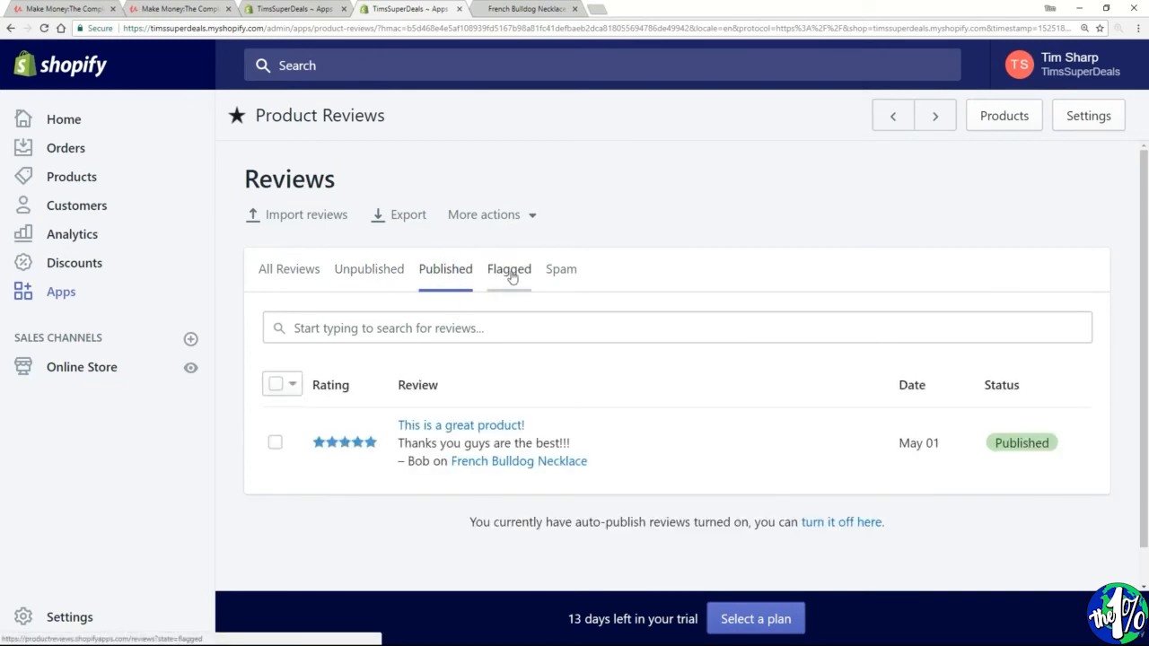
left_click(560, 271)
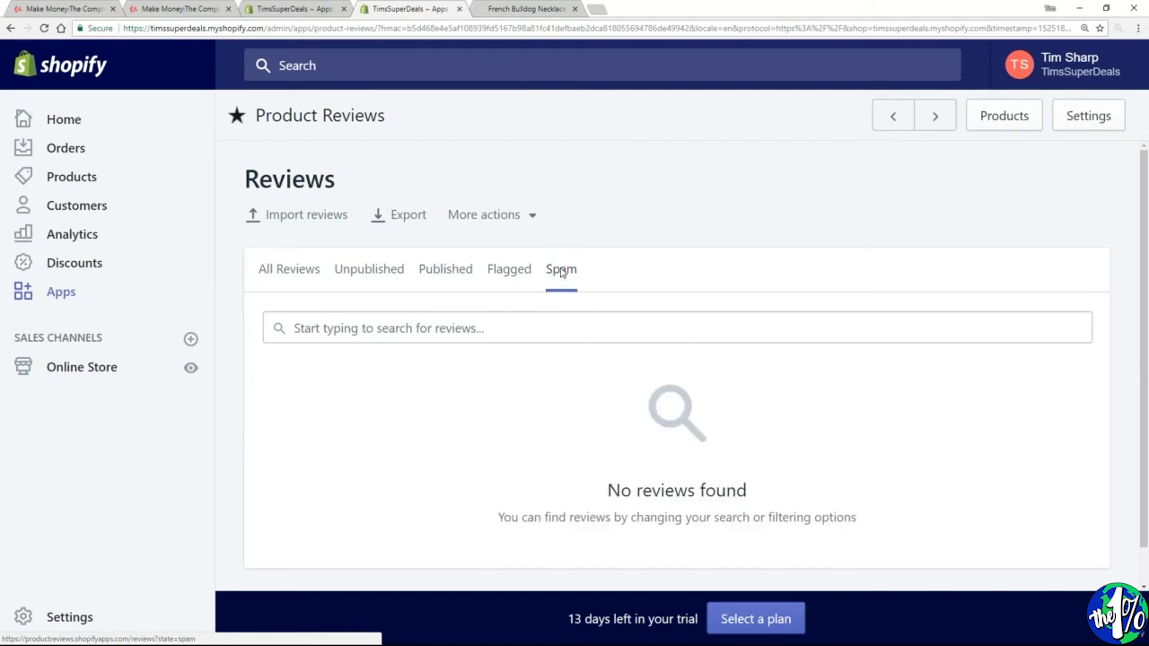
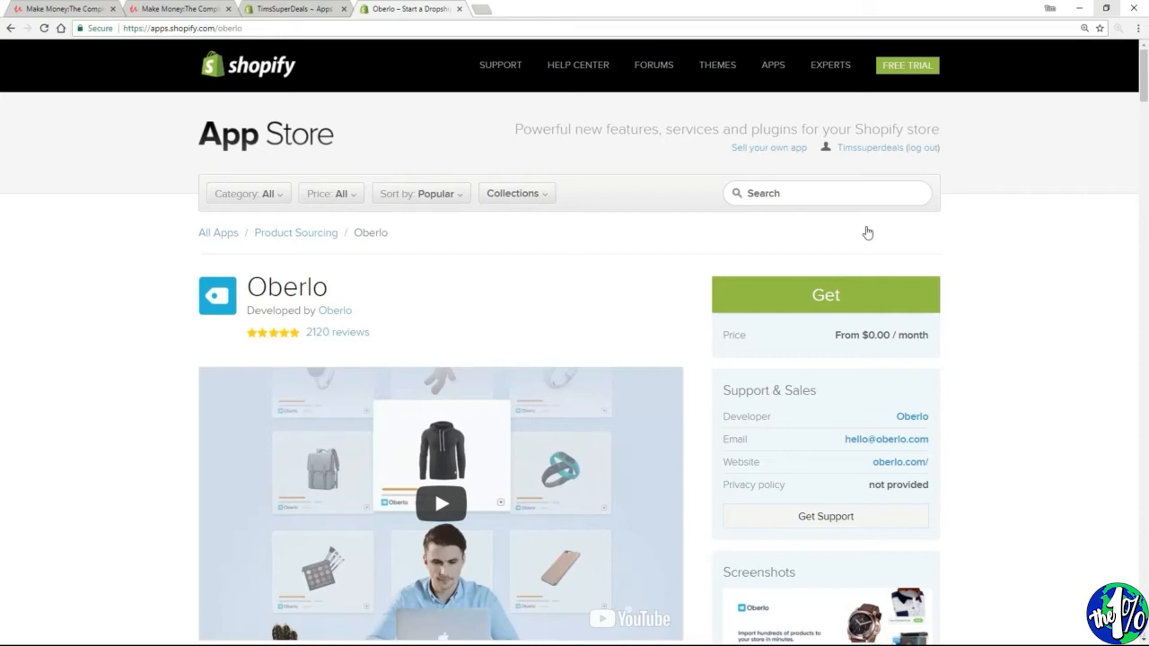
- Install the Oberlo app on the store and clear the welcome chat message from its dashboard
left_click(830, 298)
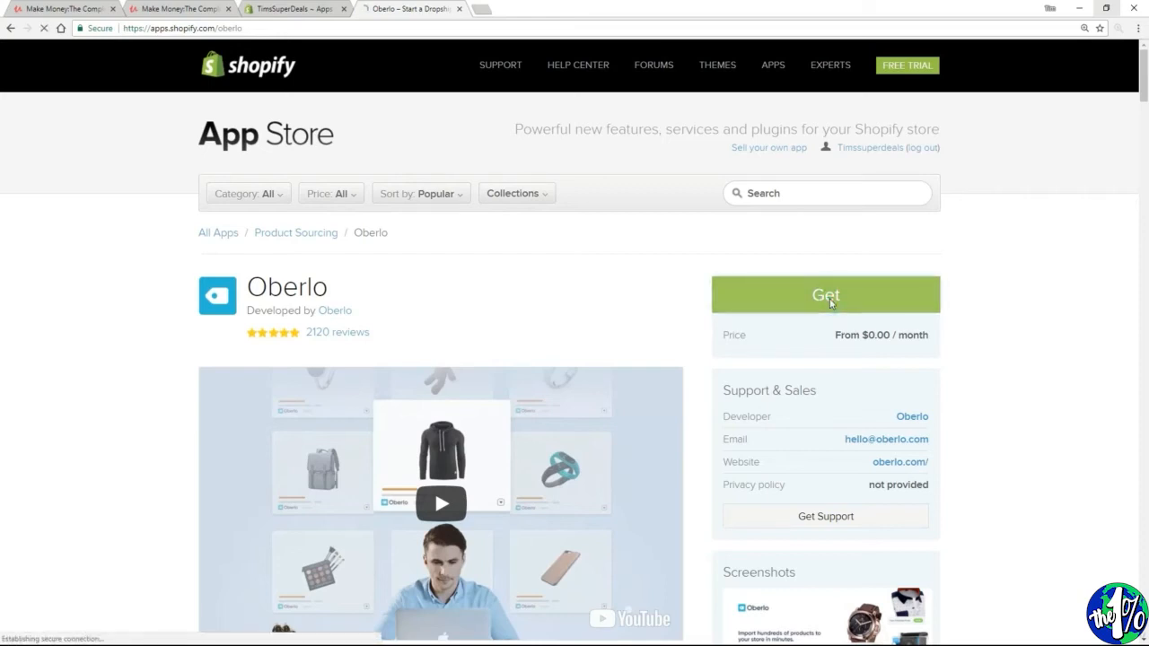
left_click(934, 566)
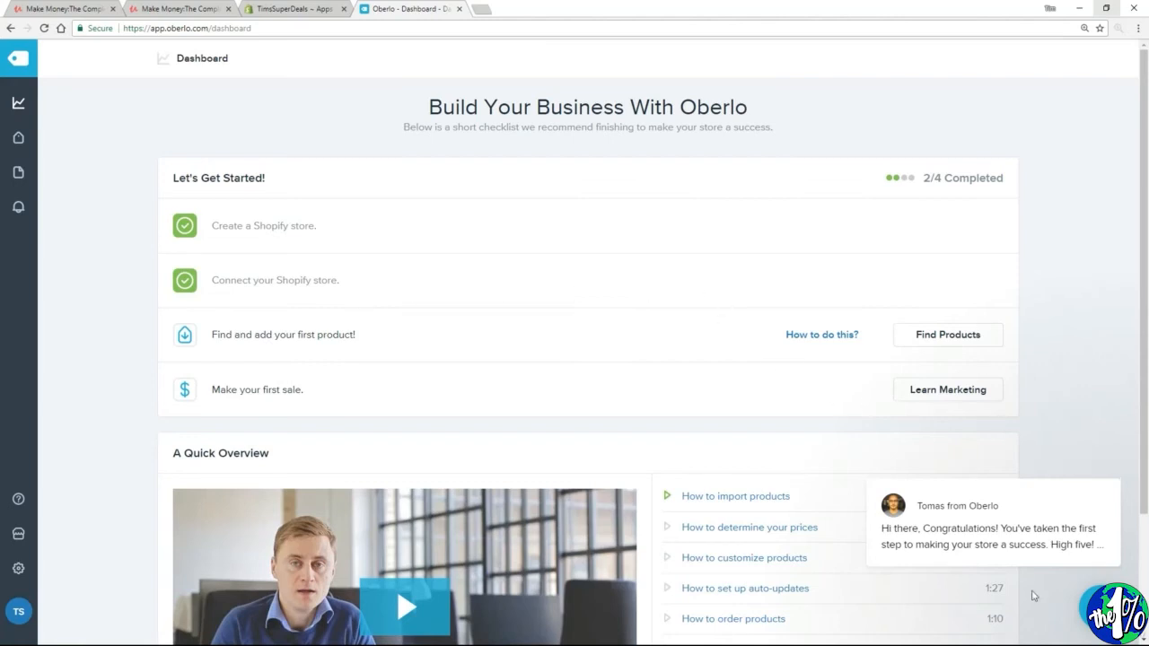
mouse_move(1075, 519)
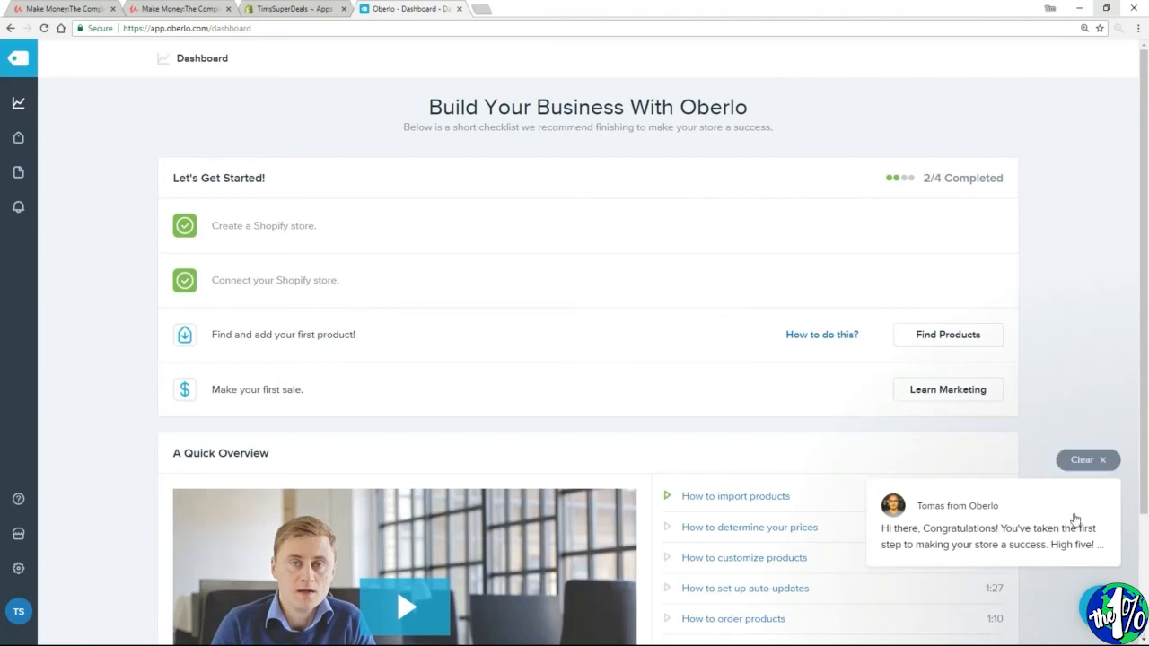
left_click(1084, 463)
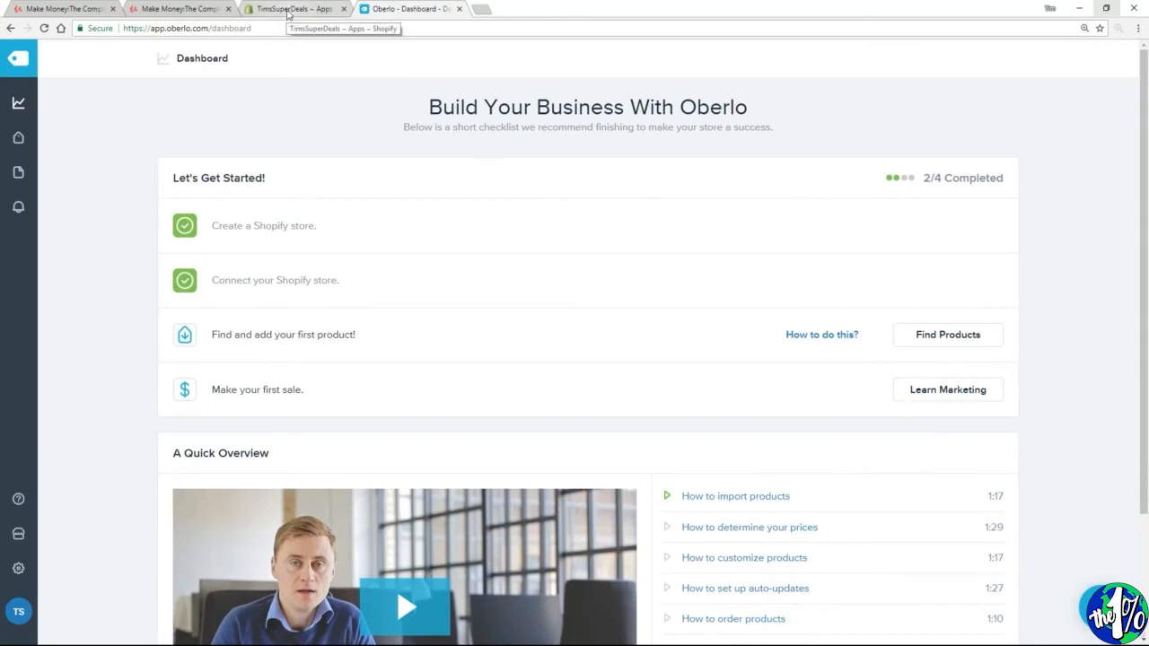
- Check the store's installed apps list in Shopify, and return to the Oberlo dashboard to look at its web address
left_click(288, 10)
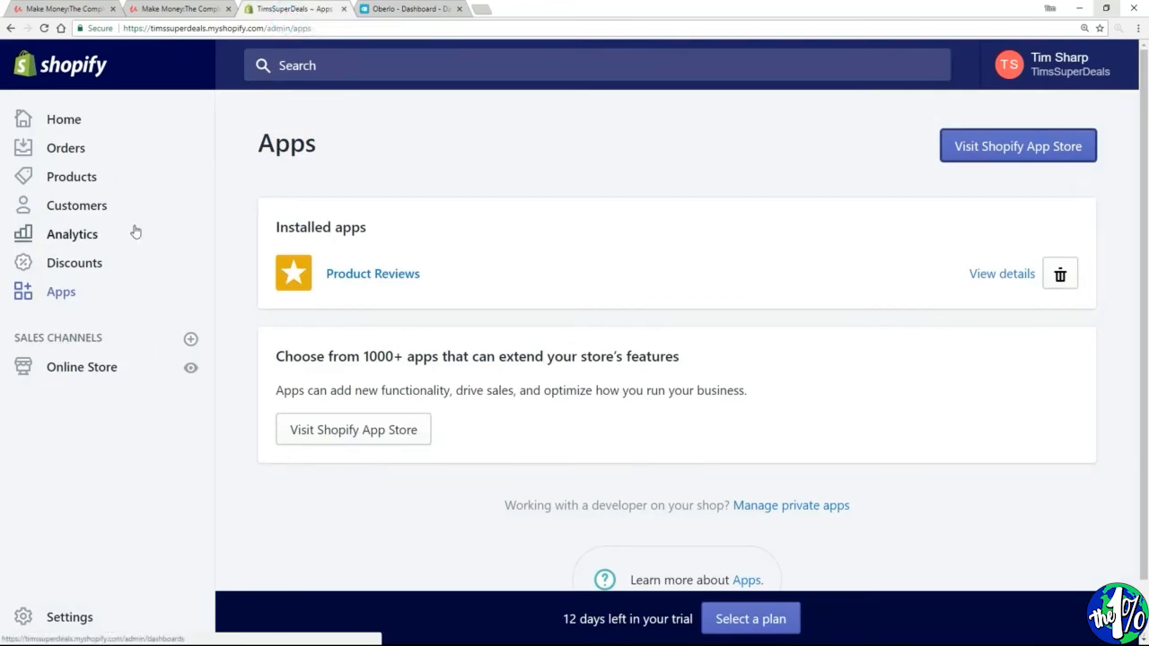
left_click(418, 11)
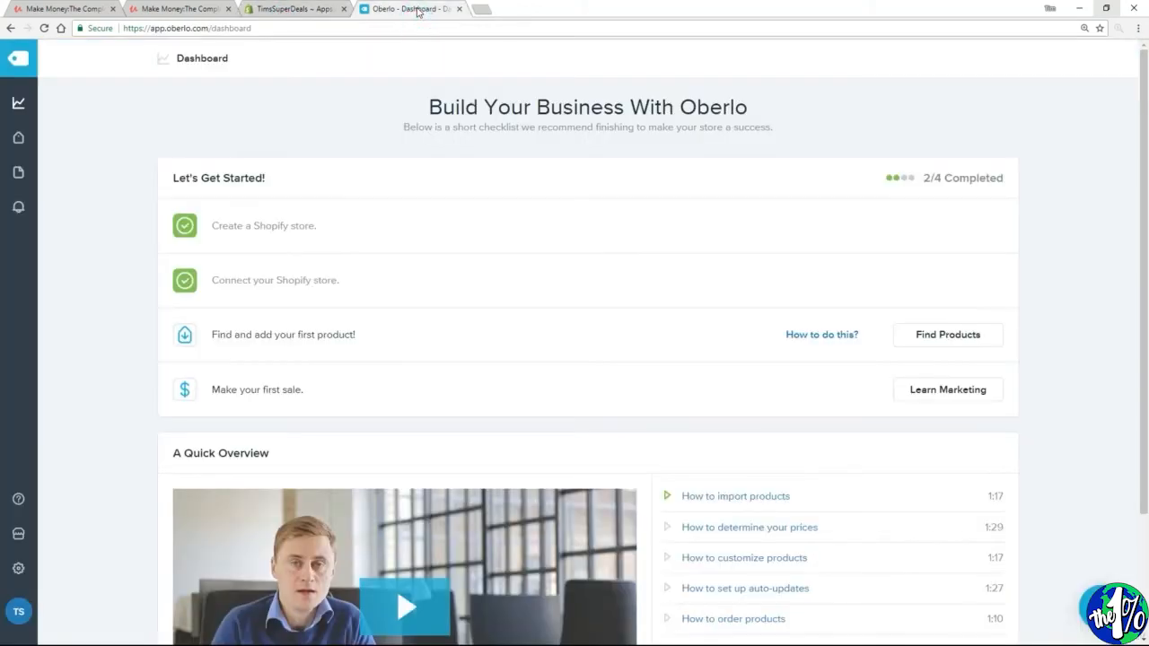
left_click_drag(150, 28, 256, 27)
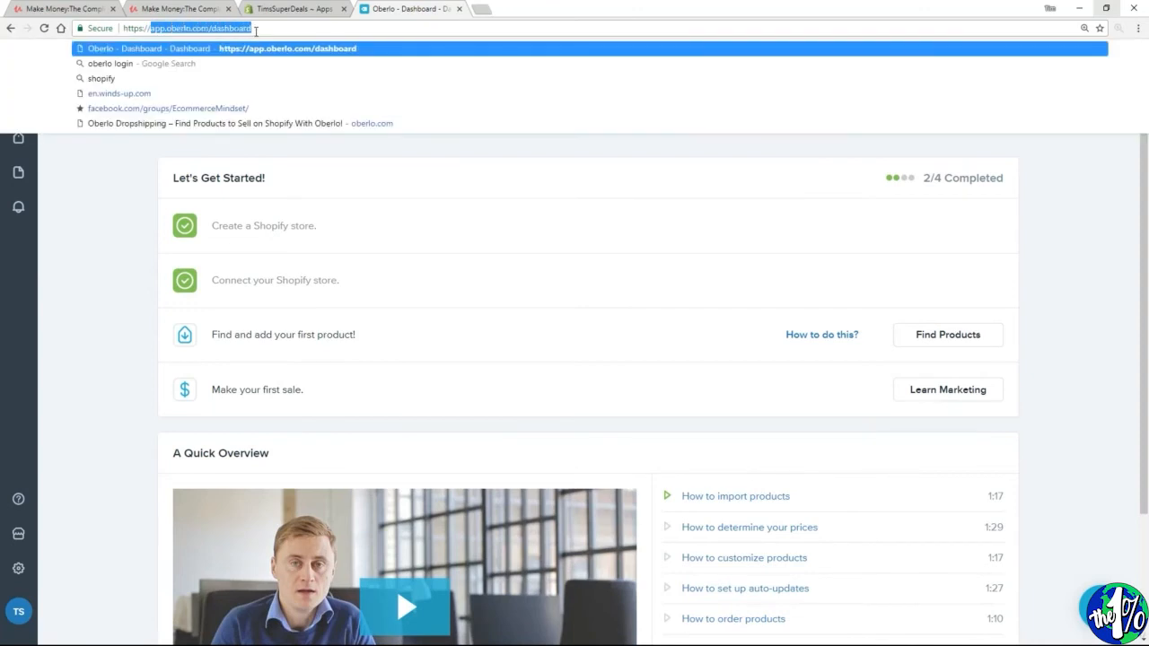
left_click(96, 192)
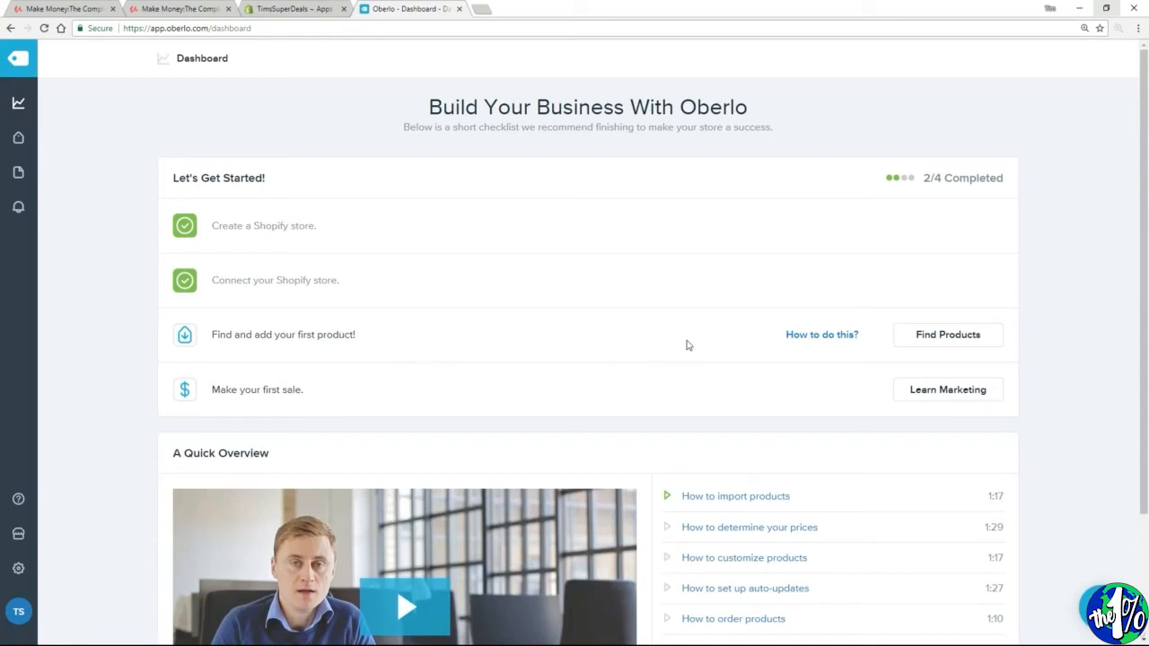
- Open Oberlo's product search page and look through its featured sections, including Beach Accessories, Items under $5! and Trending products
left_click(949, 343)
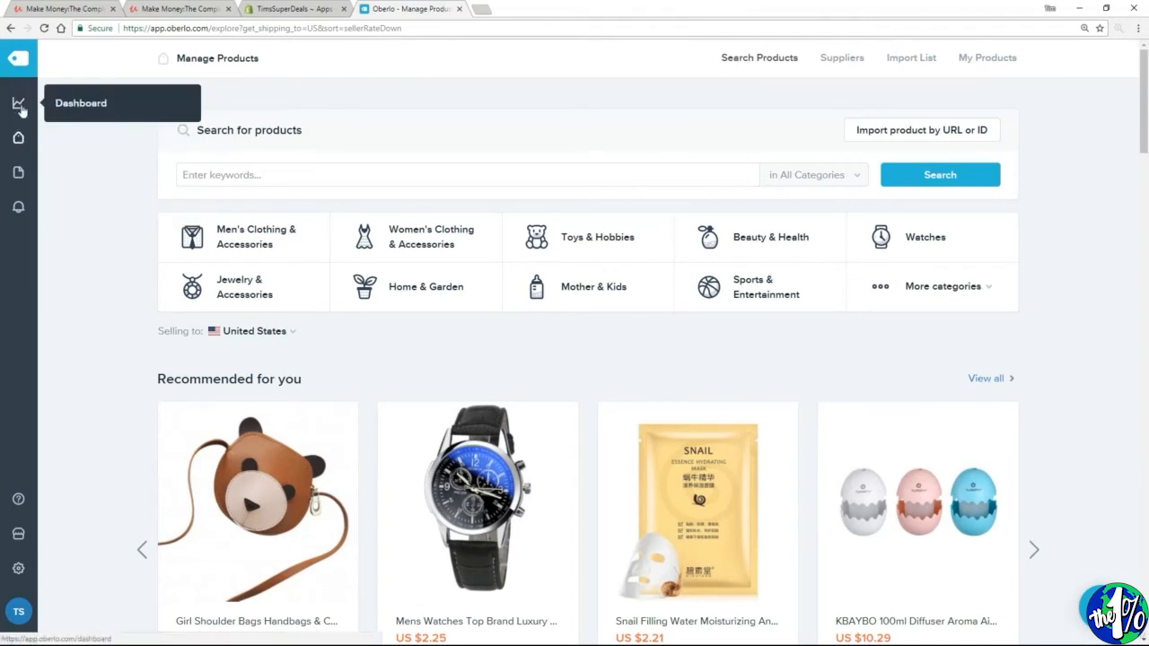
mouse_move(18, 137)
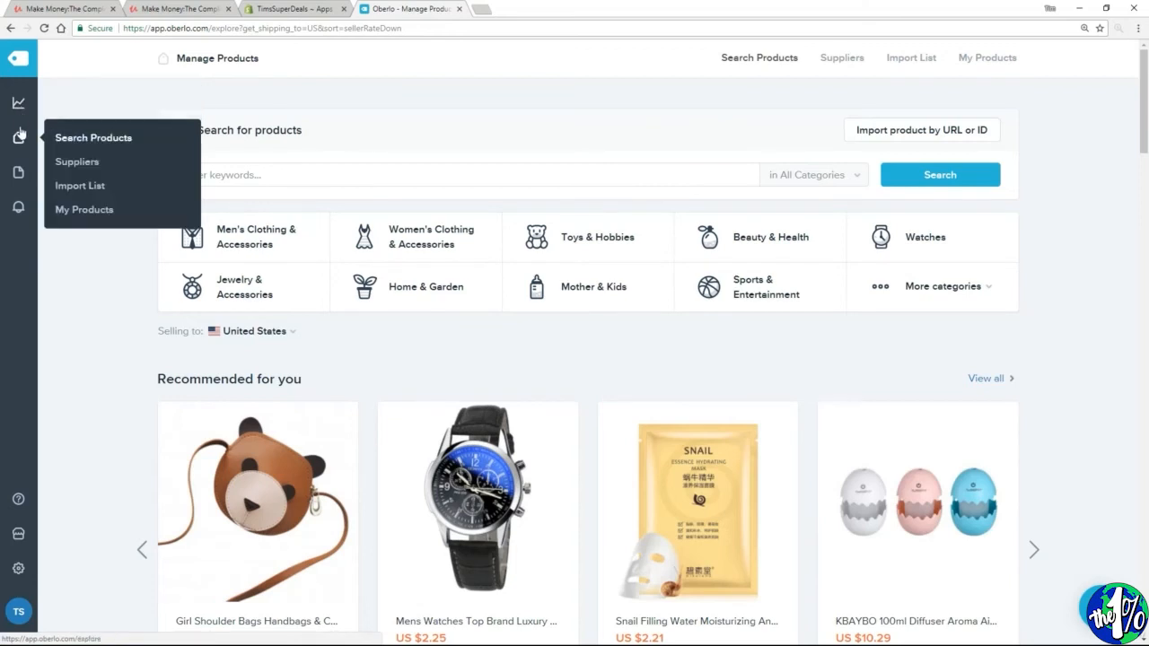
left_click(75, 139)
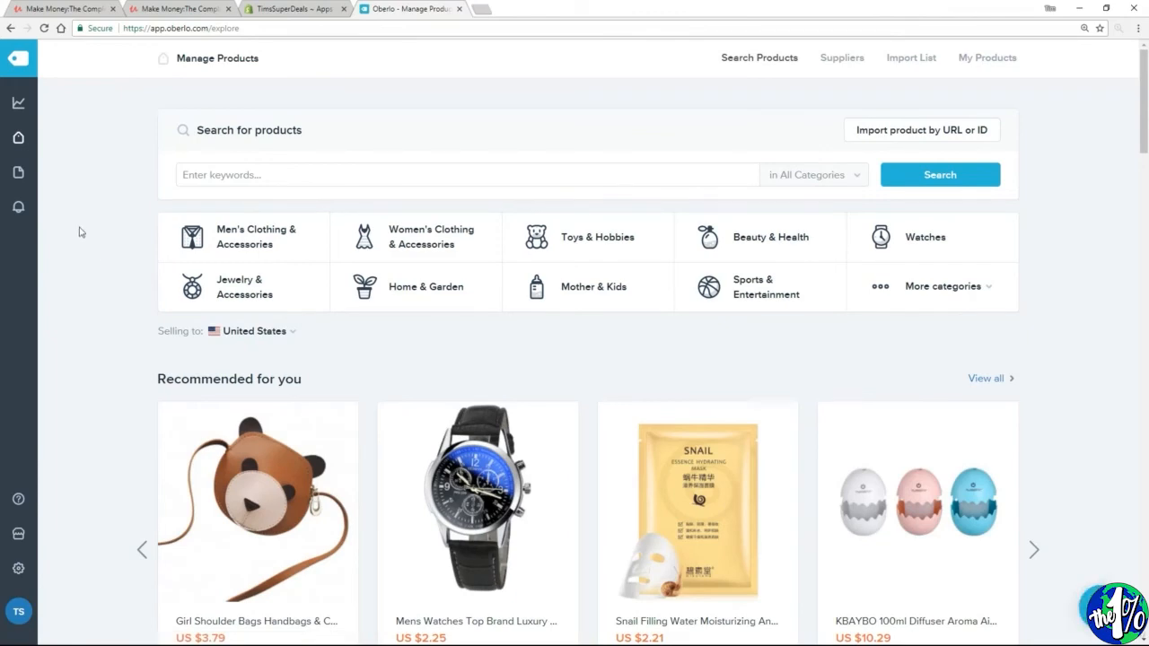
scroll(80, 234, "down", 5)
scroll(91, 256, "down", 10)
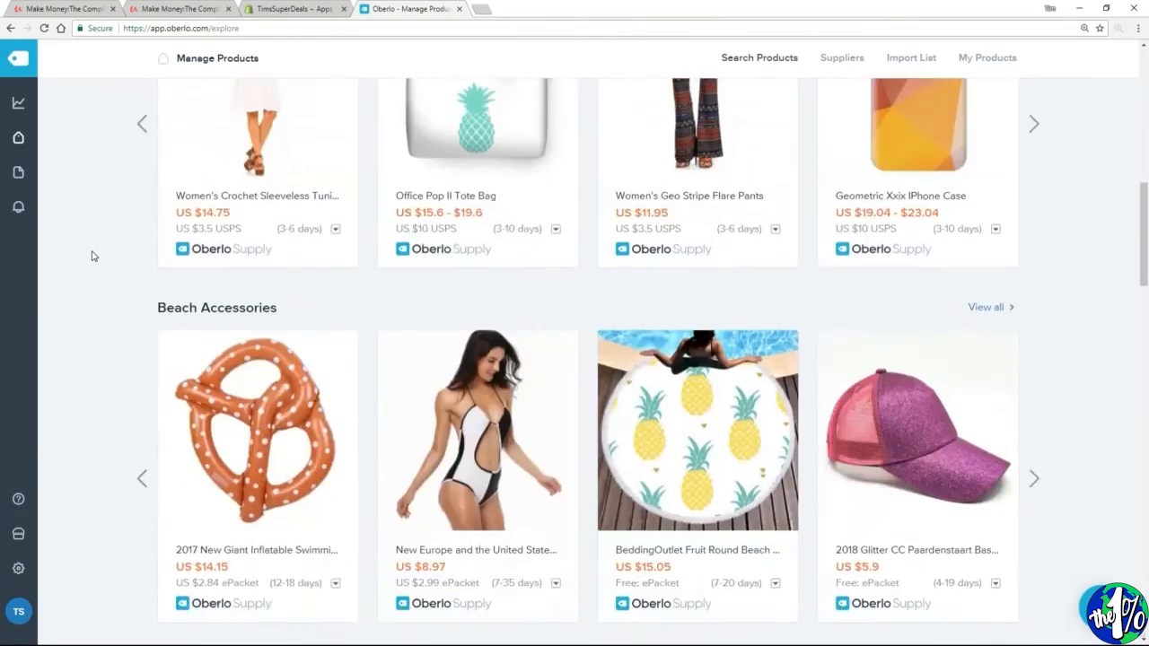
scroll(89, 259, "down", 6)
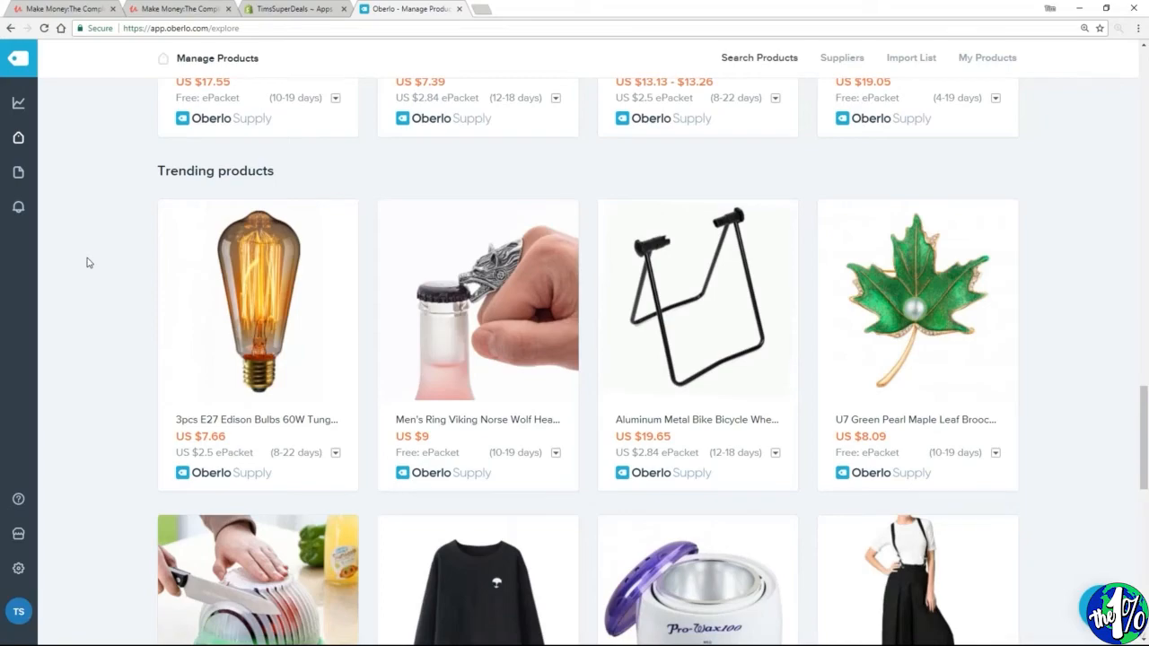
scroll(113, 290, "up", 8)
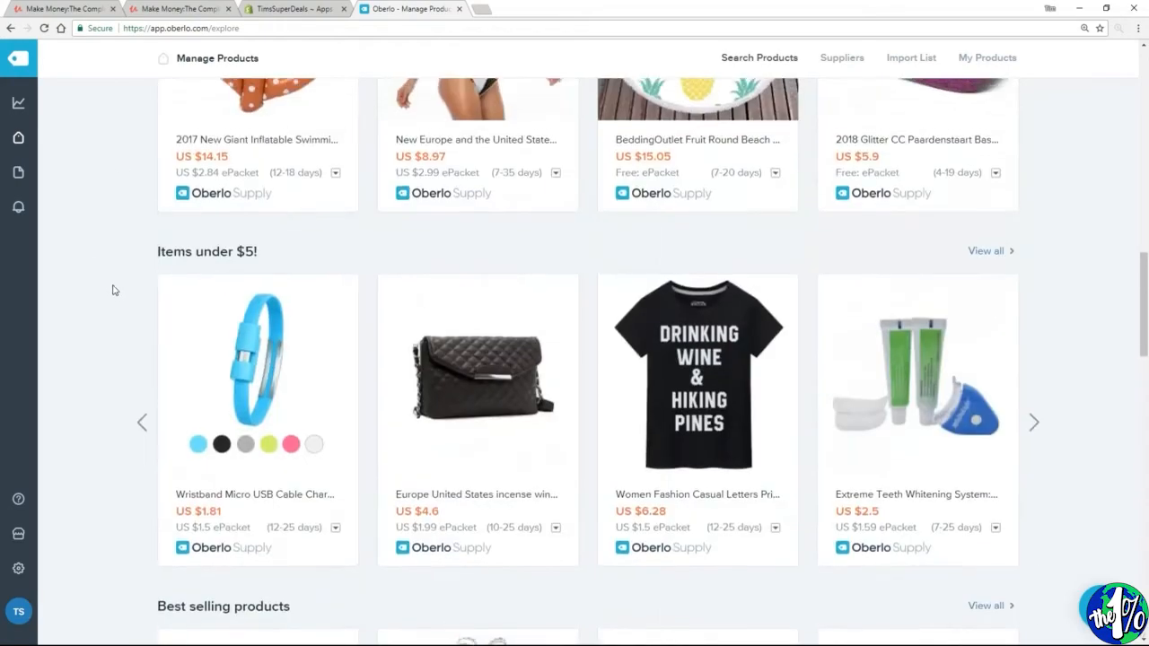
scroll(113, 290, "up", 13)
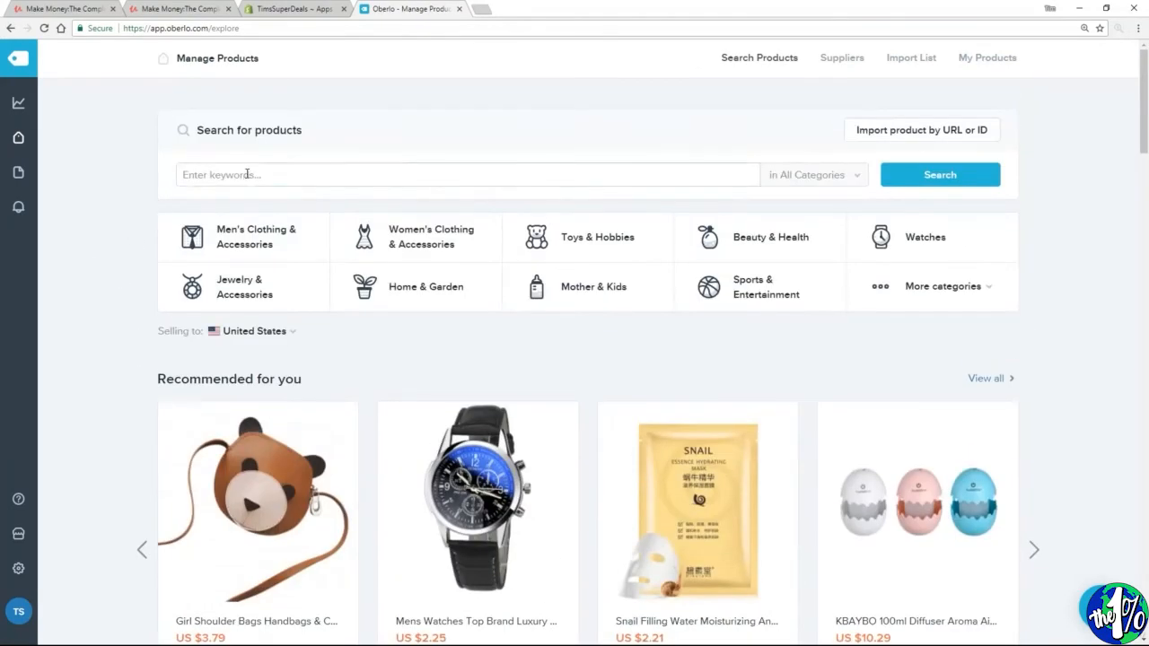
- Search the Oberlo catalog for "dog jewelry" in all categories
left_click(247, 174)
type("do")
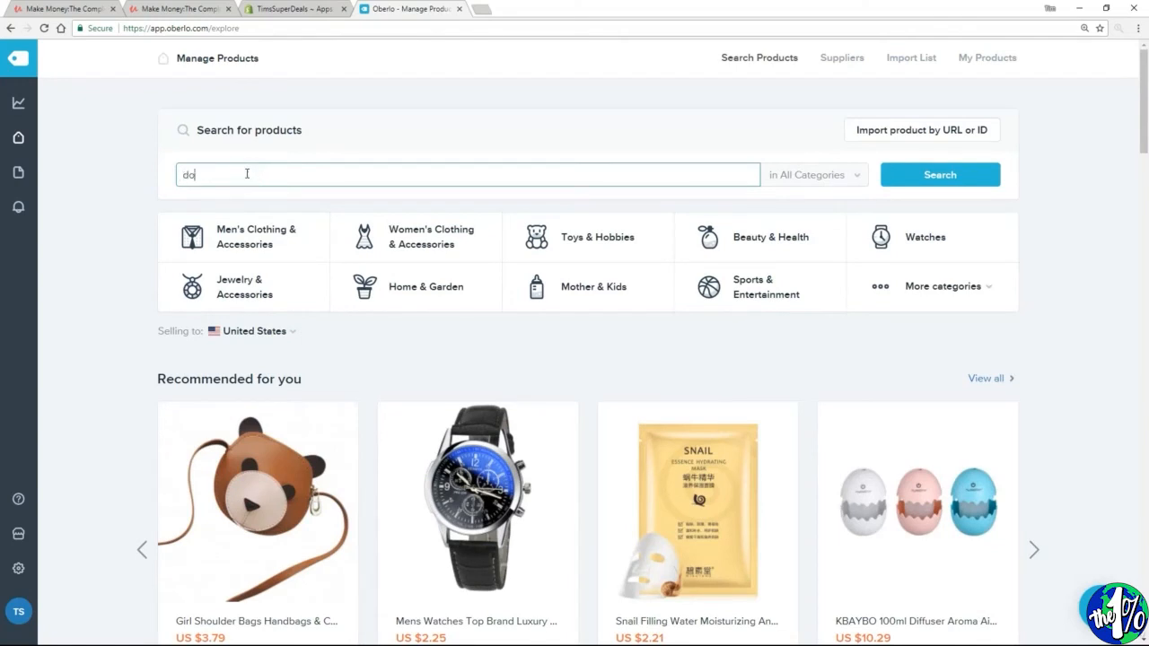
type("g jewelry")
left_click(939, 176)
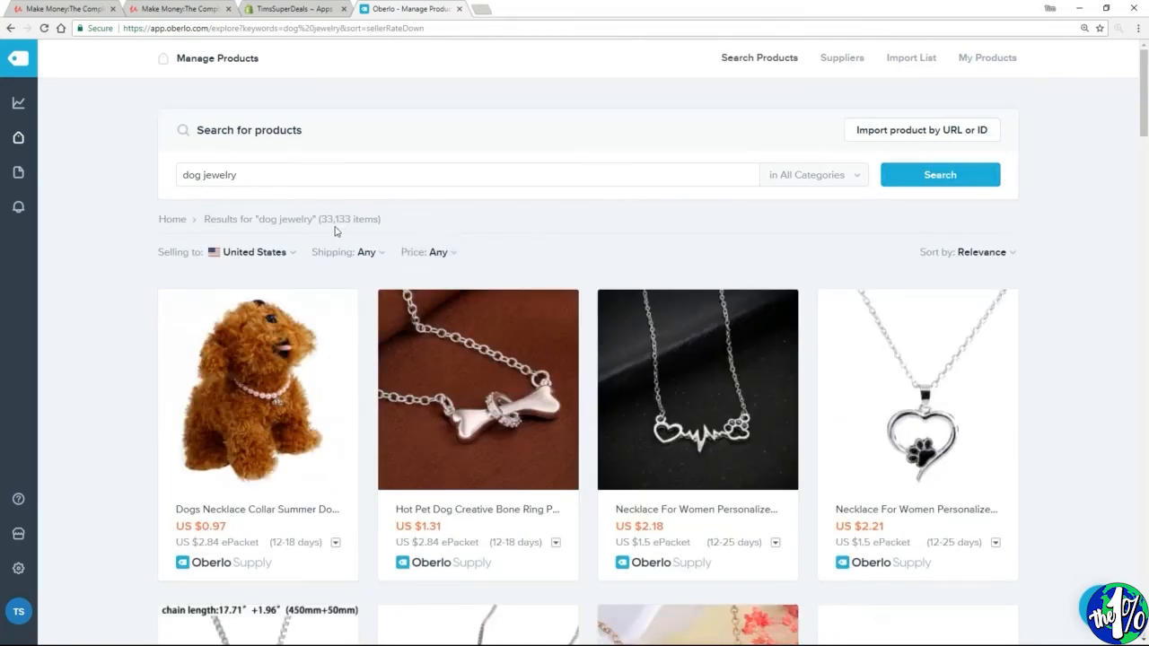
- Look through the dog jewelry results and add the silver heart pendant necklace with the black paw to the import list
scroll(122, 379, "down", 3)
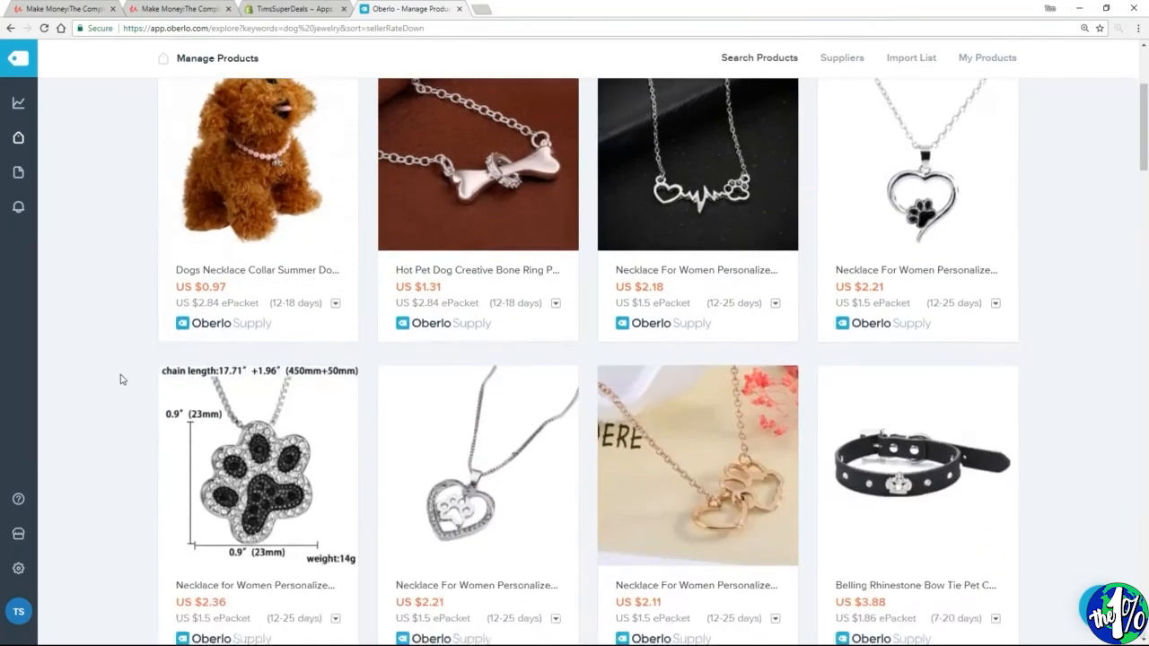
scroll(123, 379, "down", 6)
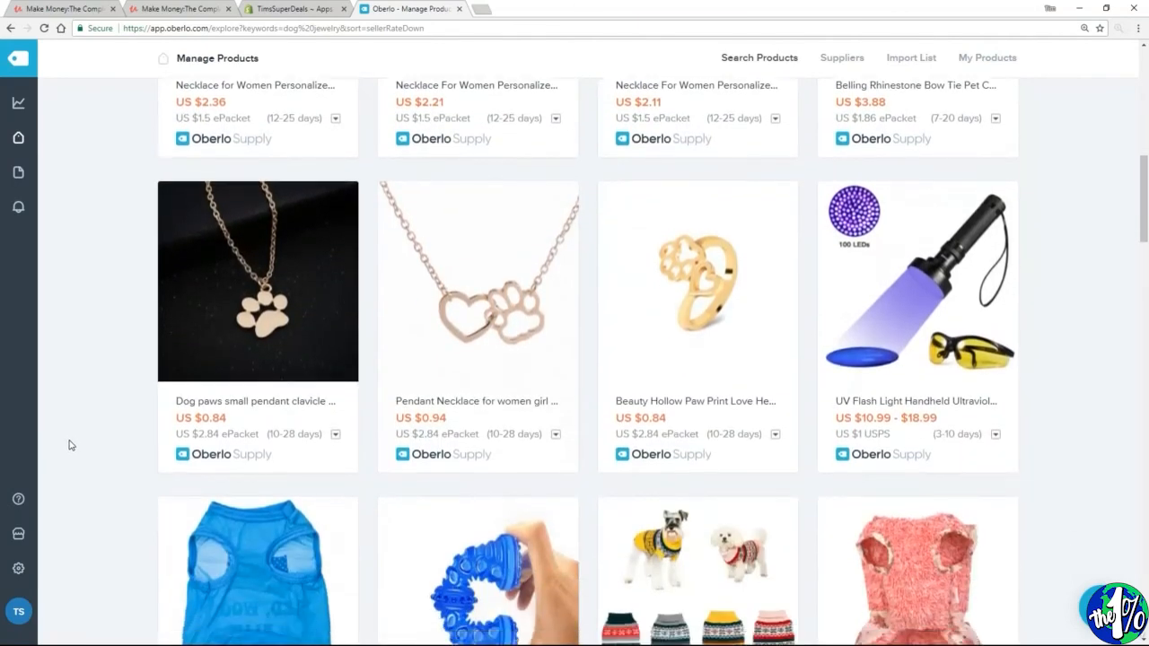
scroll(70, 445, "down", 5)
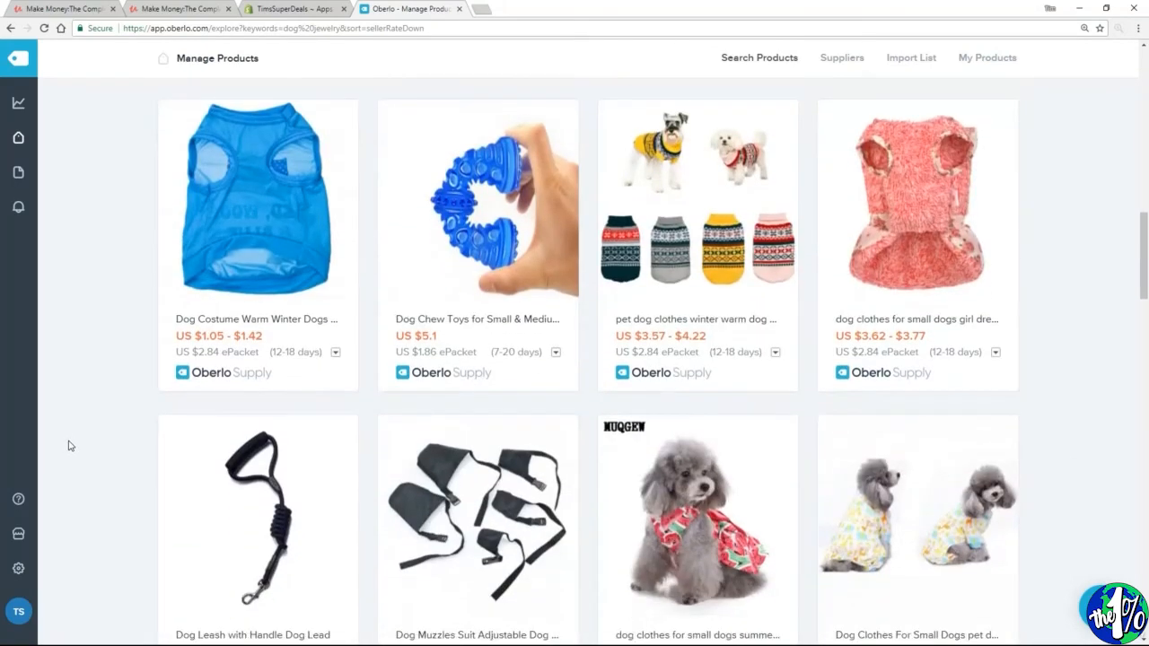
scroll(70, 445, "down", 1)
scroll(70, 445, "down", 3)
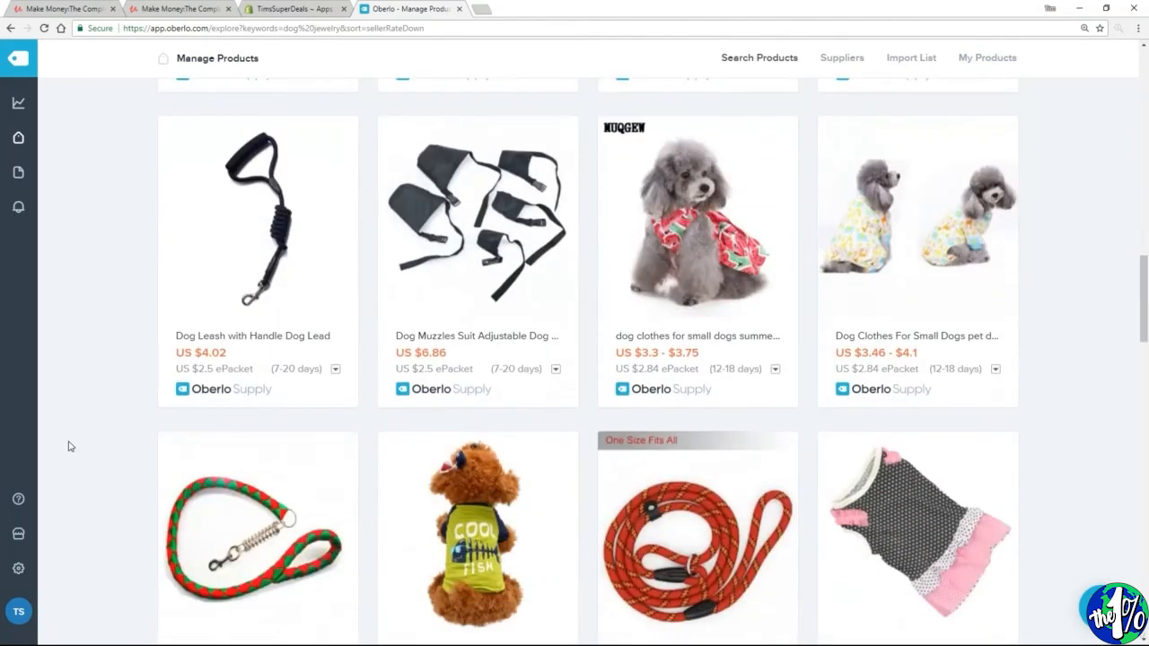
scroll(70, 445, "up", 7)
scroll(70, 443, "up", 10)
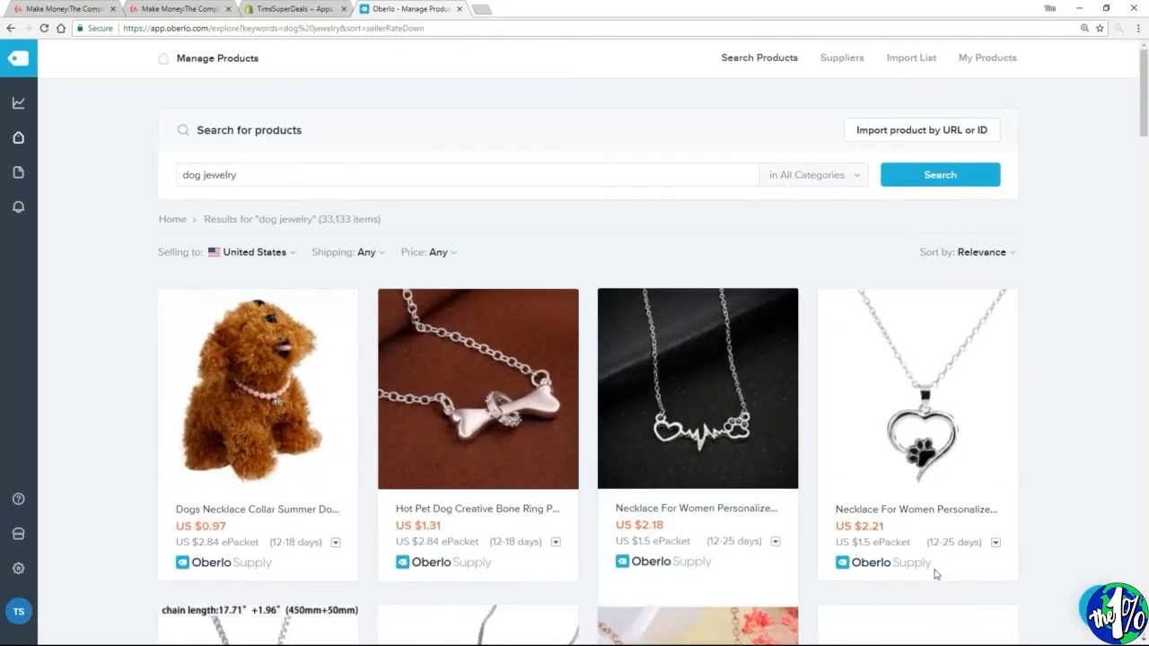
mouse_move(892, 451)
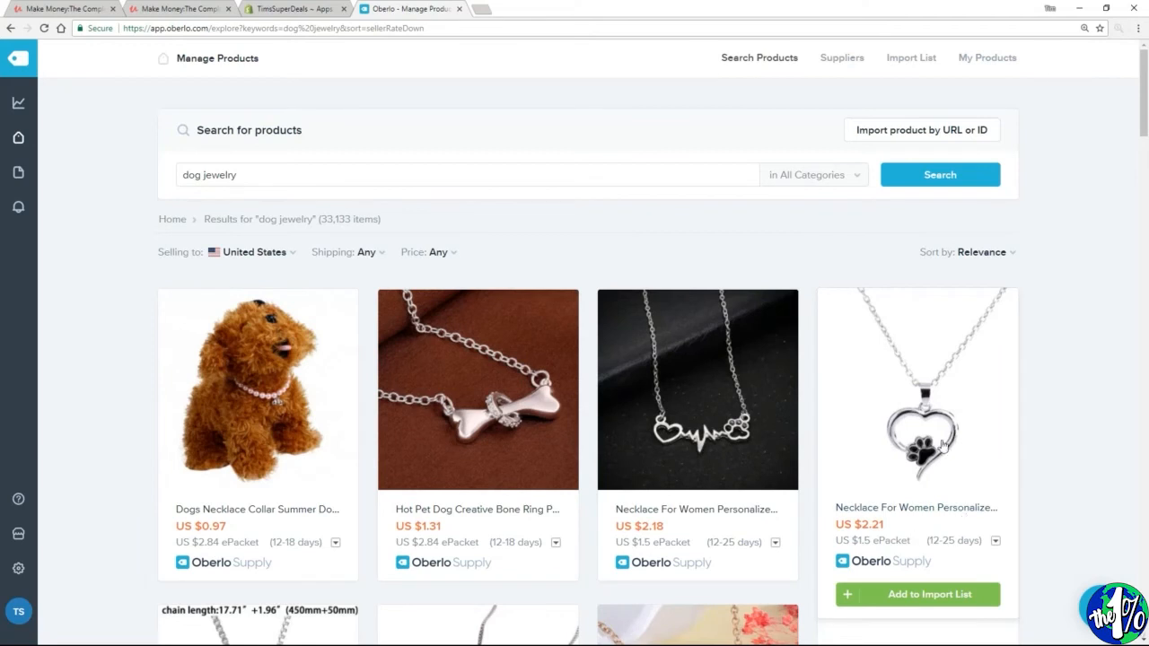
left_click(904, 596)
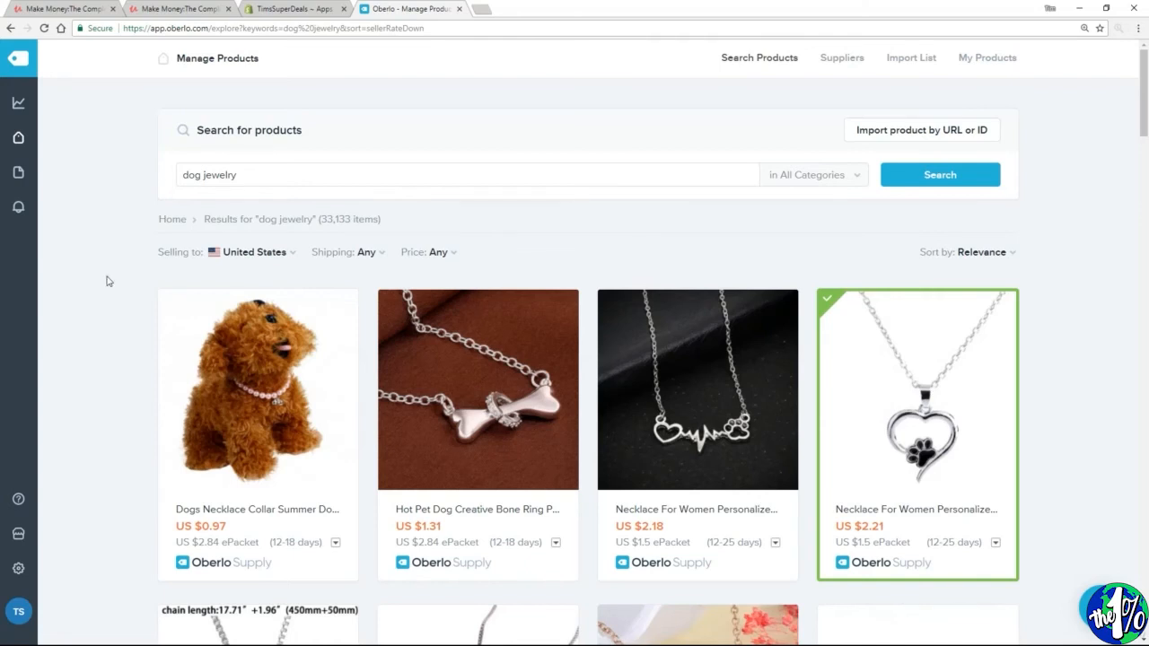
- Open the import list and examine the paw necklace's product name and supplier description
mouse_move(19, 141)
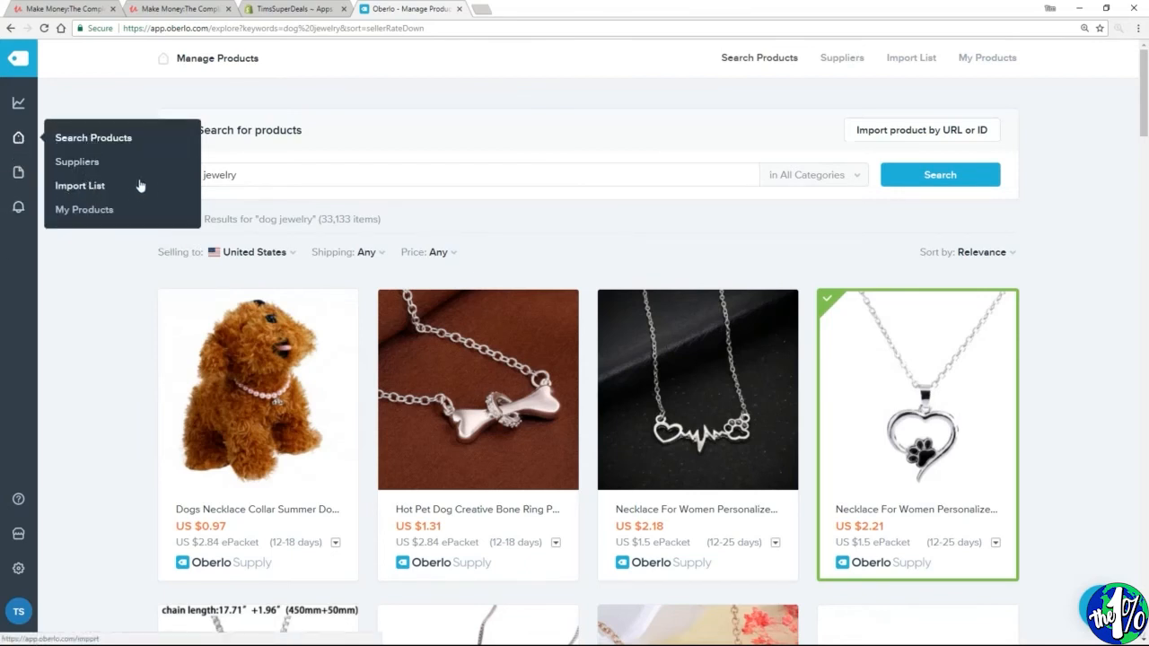
left_click(80, 187)
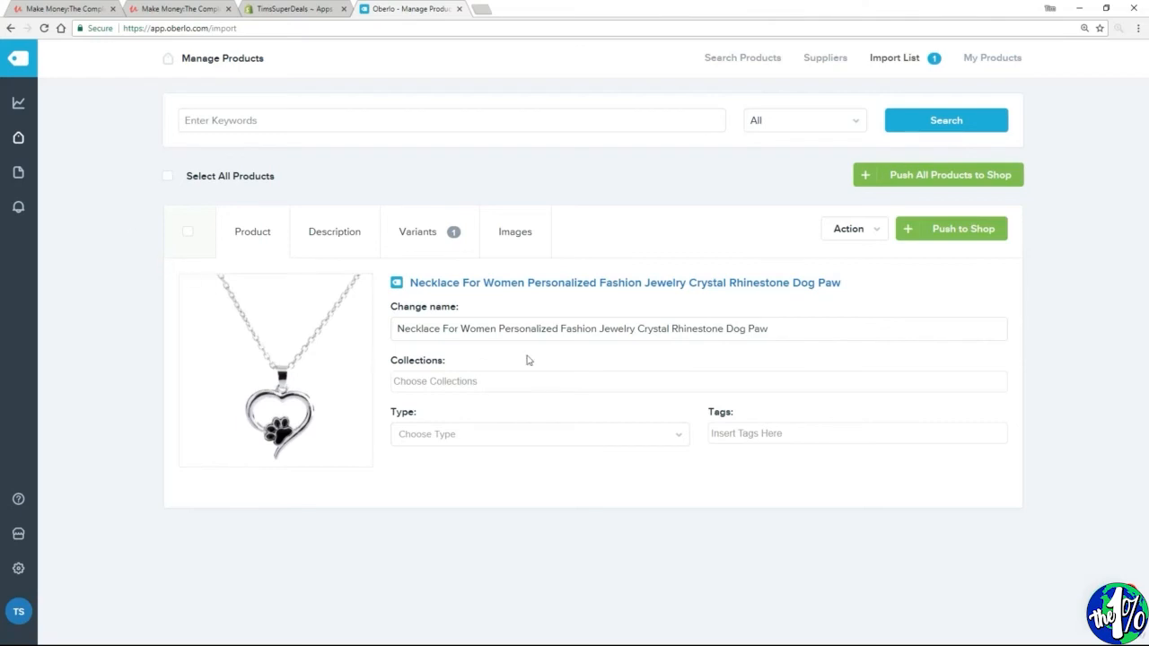
left_click(801, 329)
left_click_drag(769, 329, 368, 359)
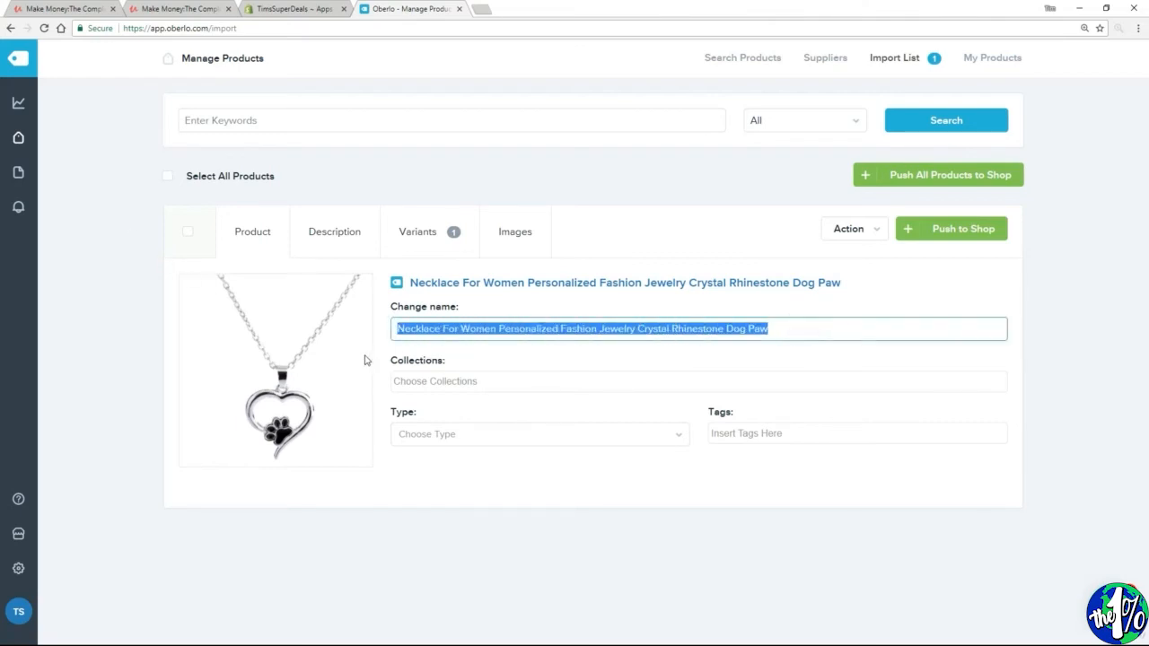
left_click(325, 238)
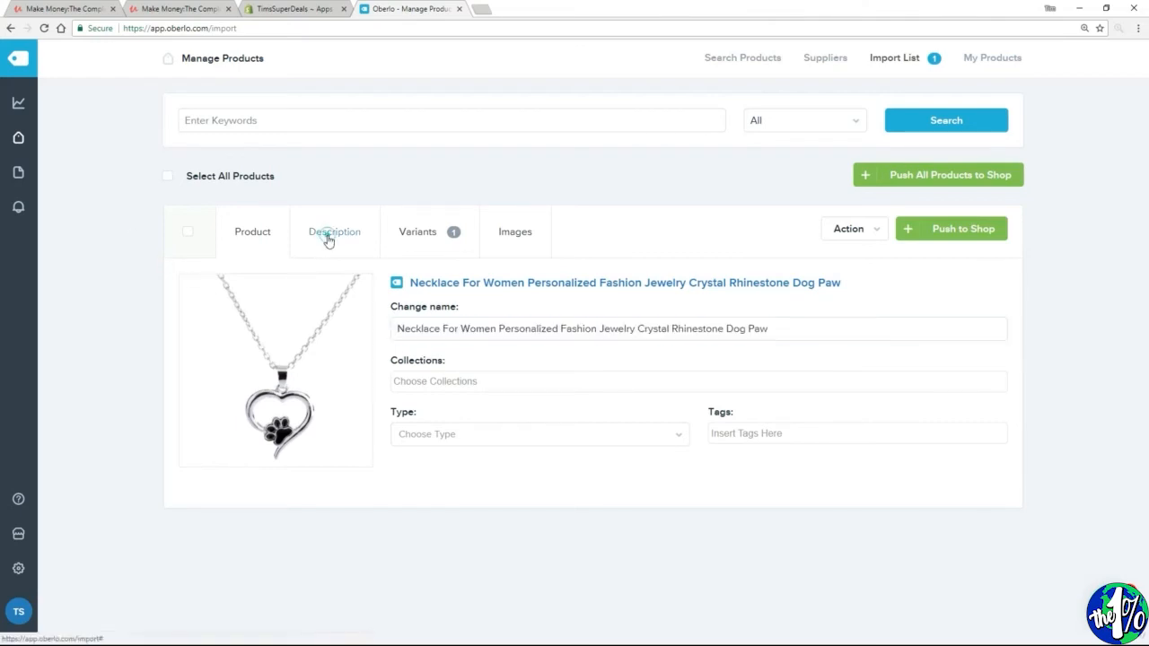
scroll(513, 425, "down", 4)
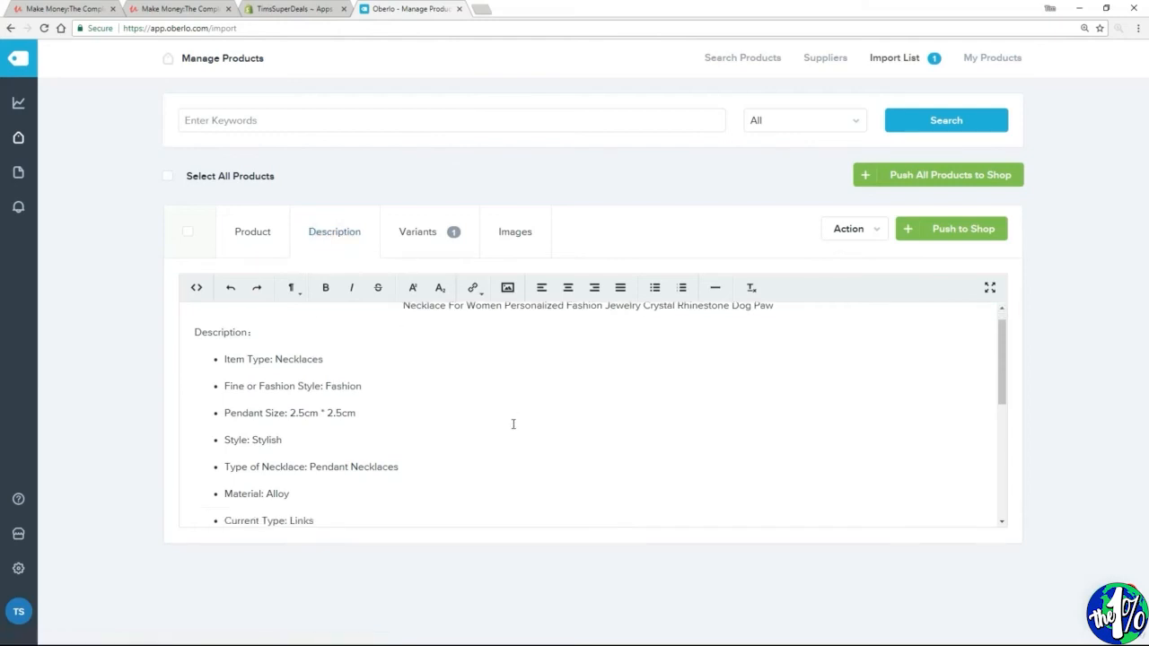
scroll(511, 426, "up", 5)
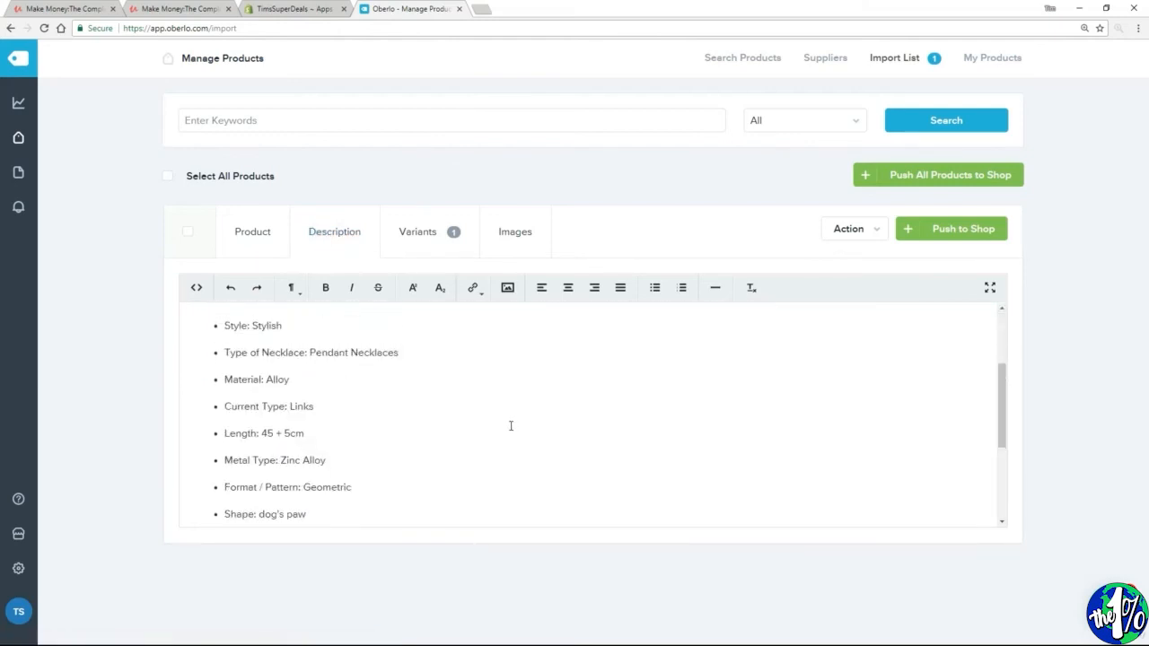
- Check the heart and black paw necklace's variants and images, and assign it to the Necklaces collection
left_click(423, 238)
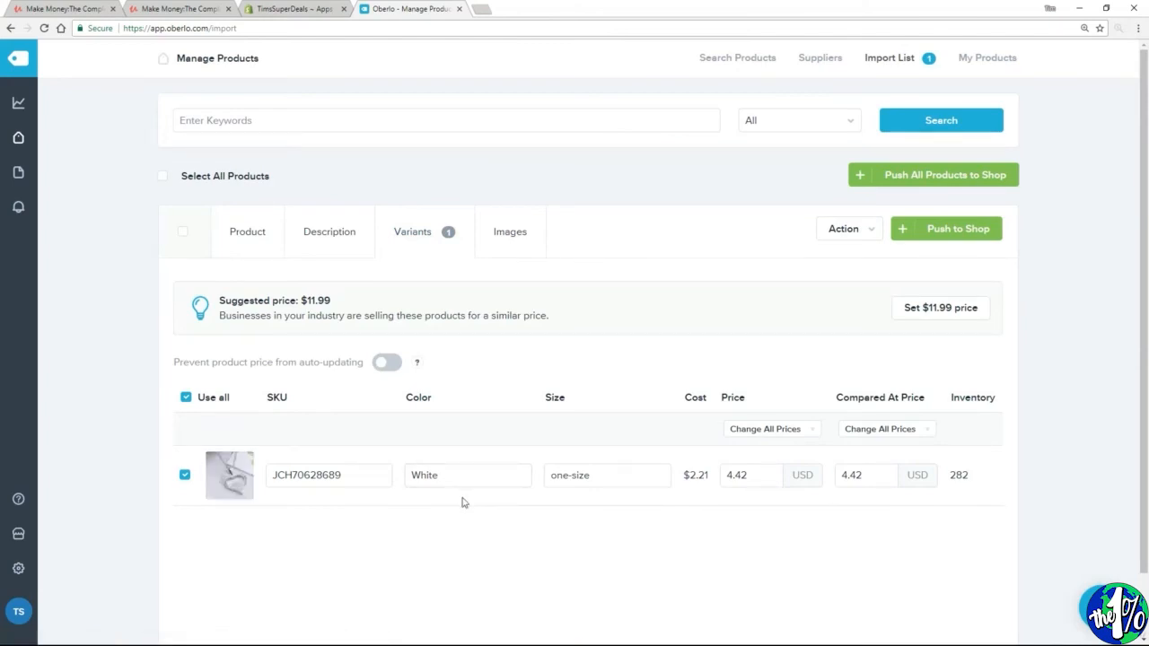
left_click(512, 240)
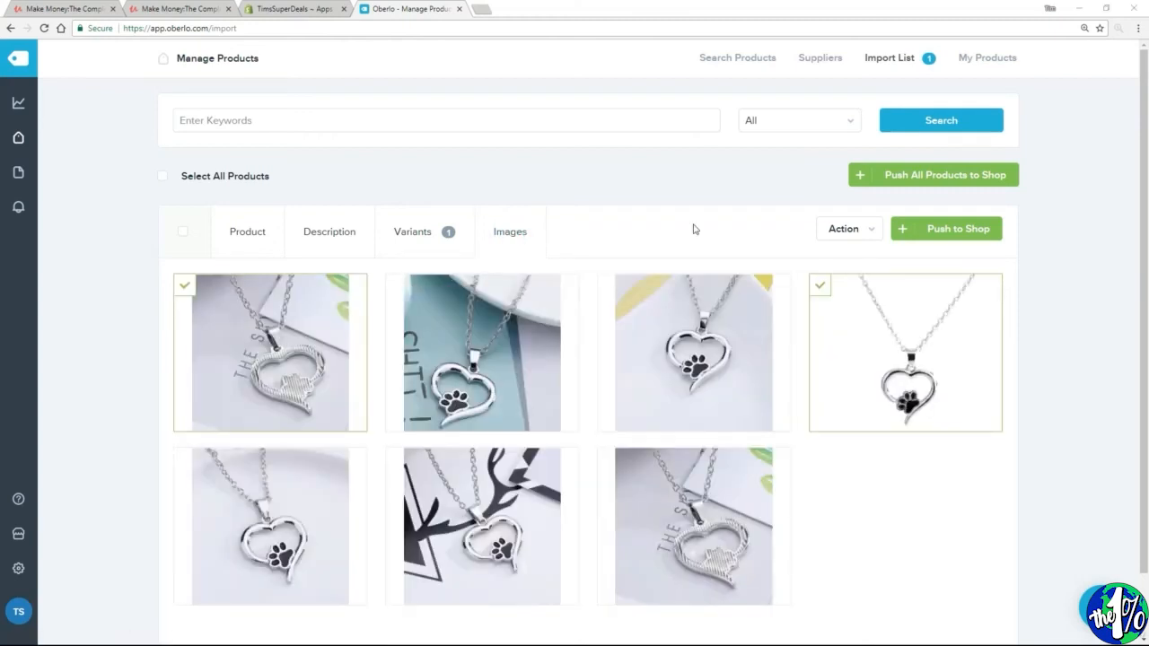
left_click(244, 237)
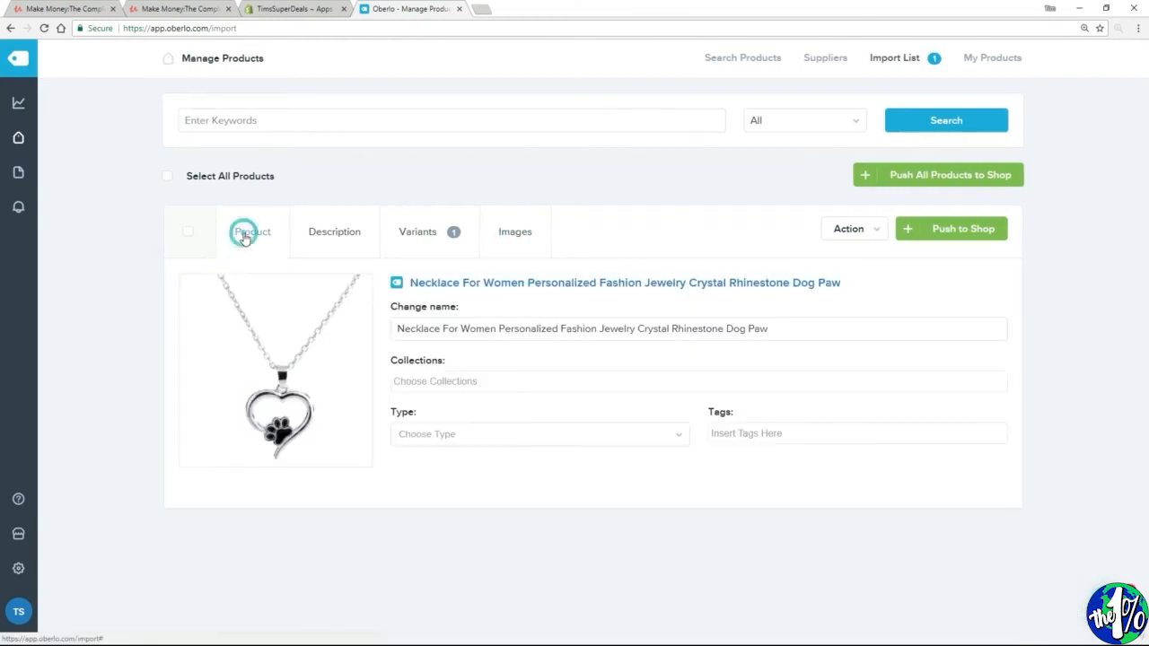
left_click(465, 382)
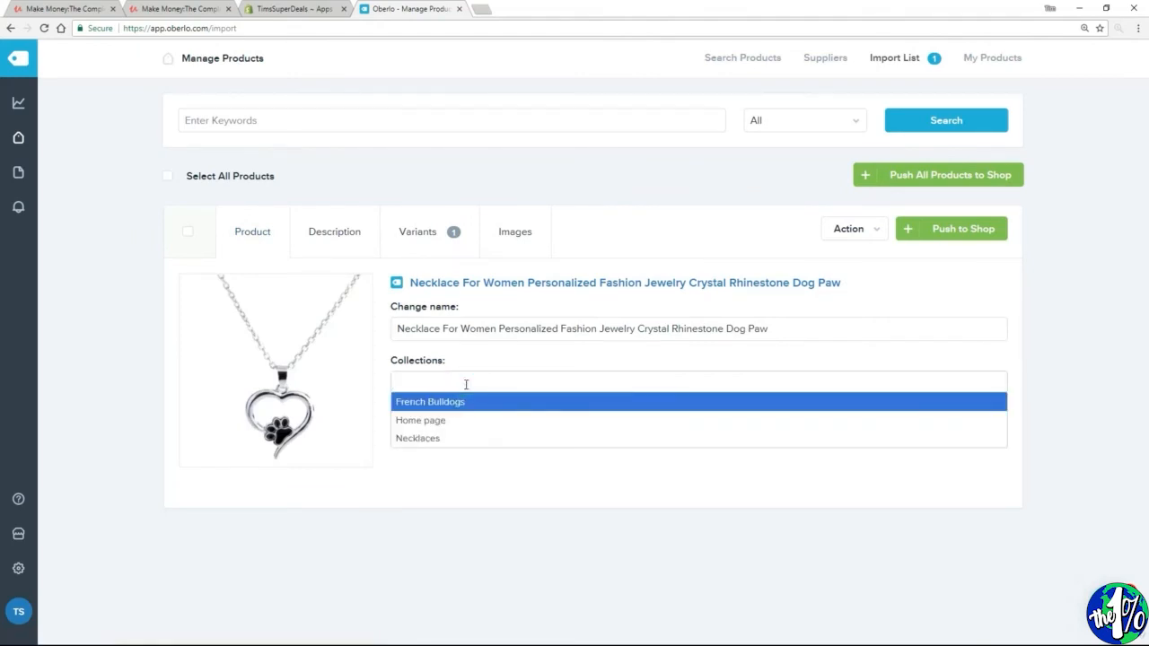
left_click(435, 440)
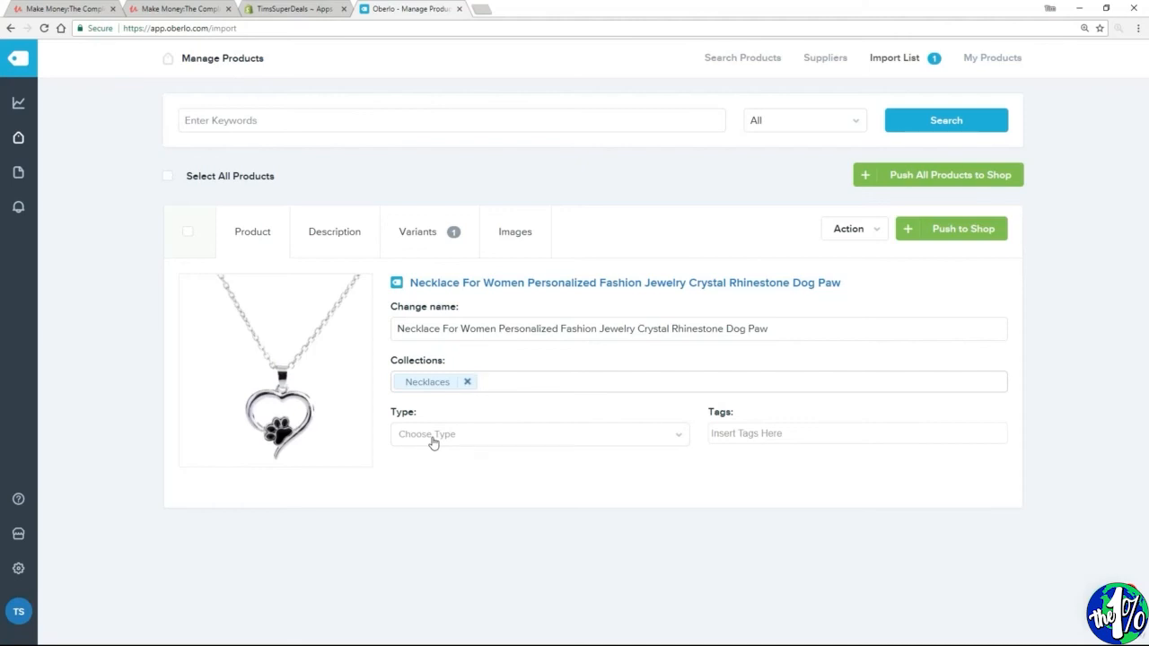
left_click(958, 232)
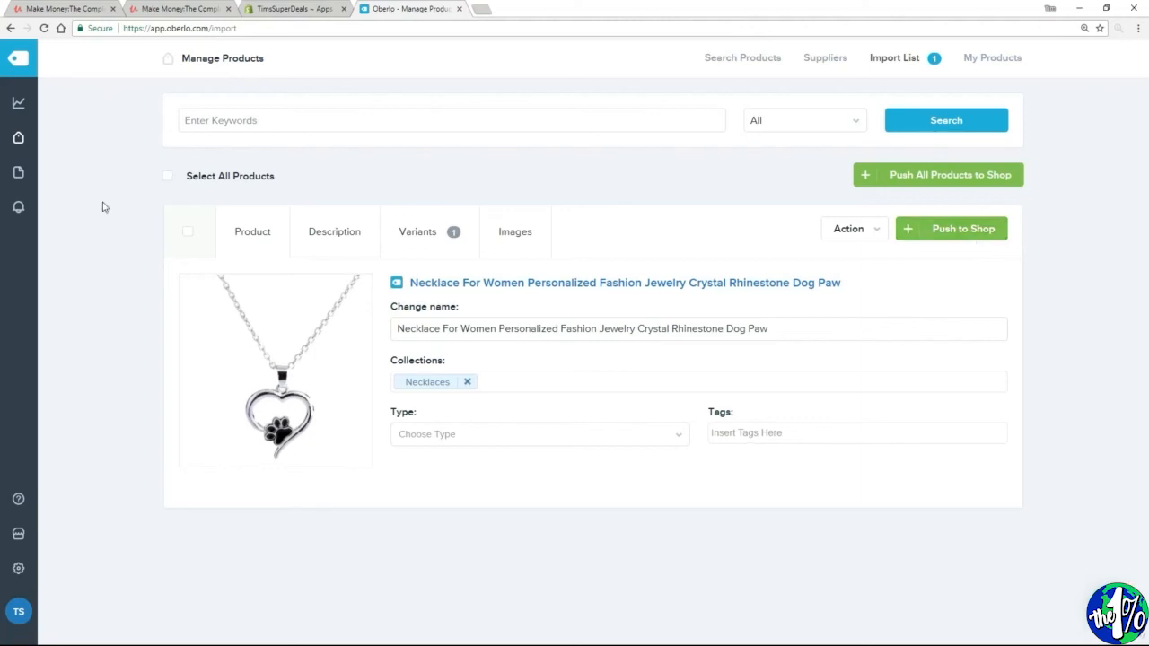
- Return to the product search and search all categories for "dog jewelry"
mouse_move(8, 142)
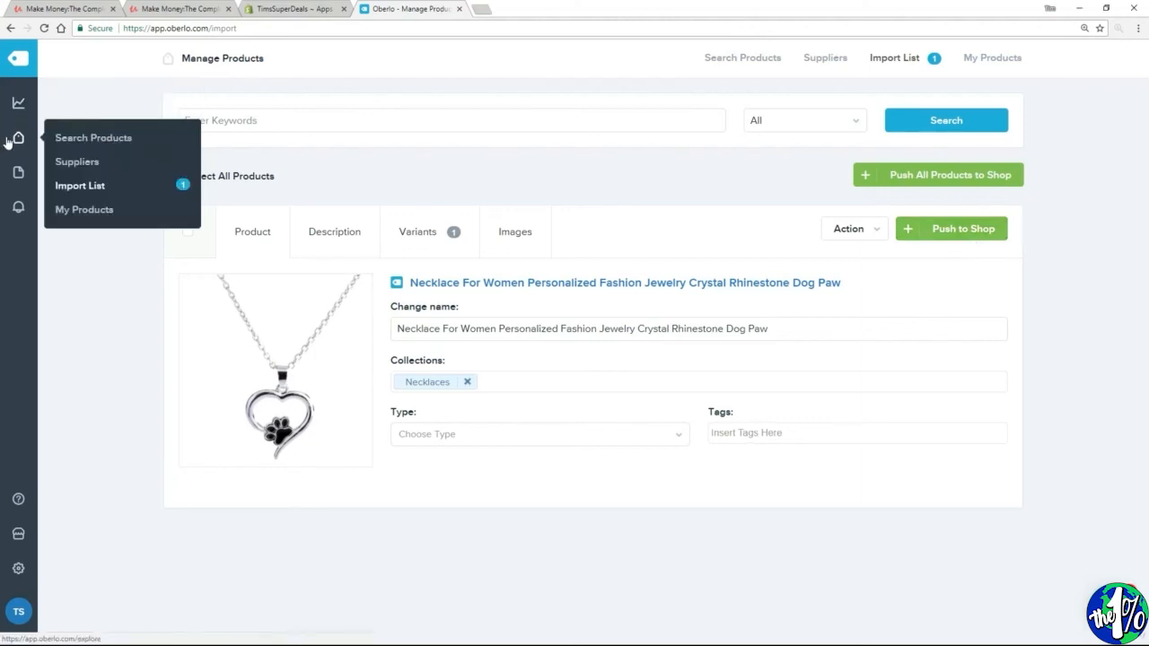
left_click(78, 141)
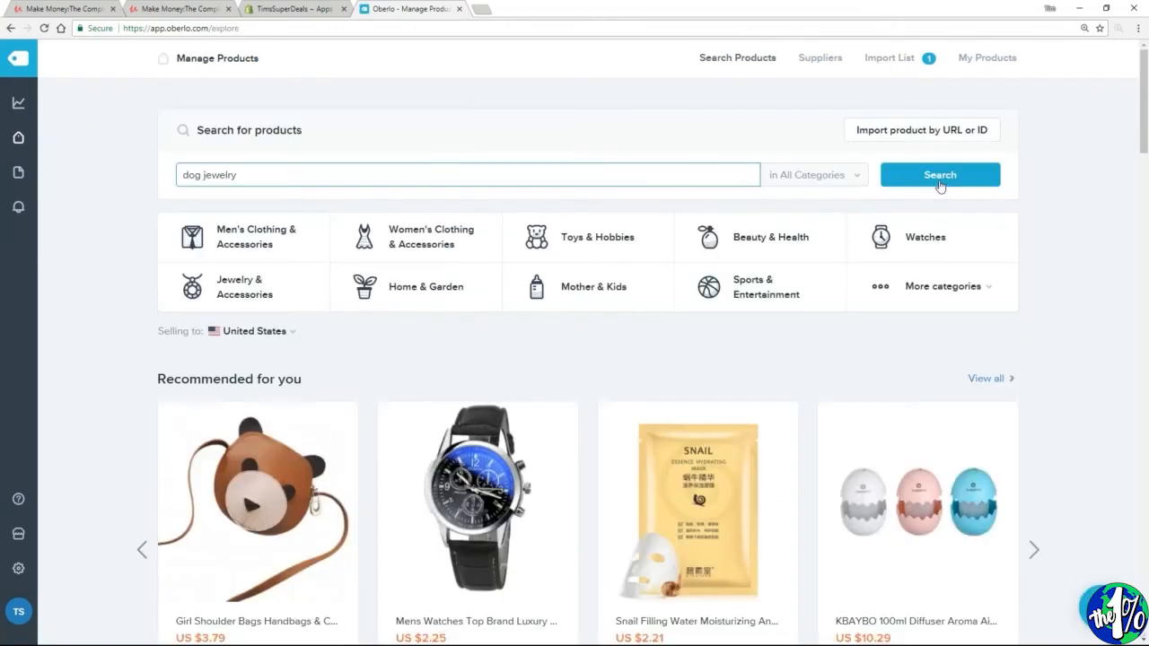
left_click(940, 176)
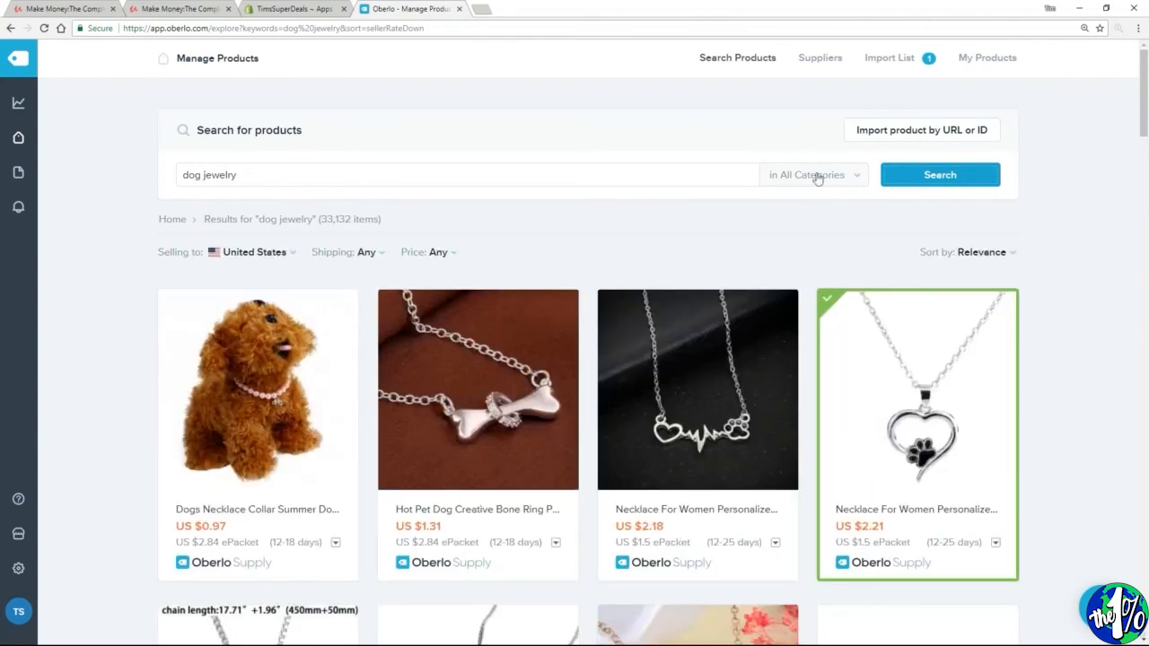
- Filter the dog jewelry results to prices from 0 to 4 USD and ePacket shipping
left_click(454, 253)
left_click(446, 312)
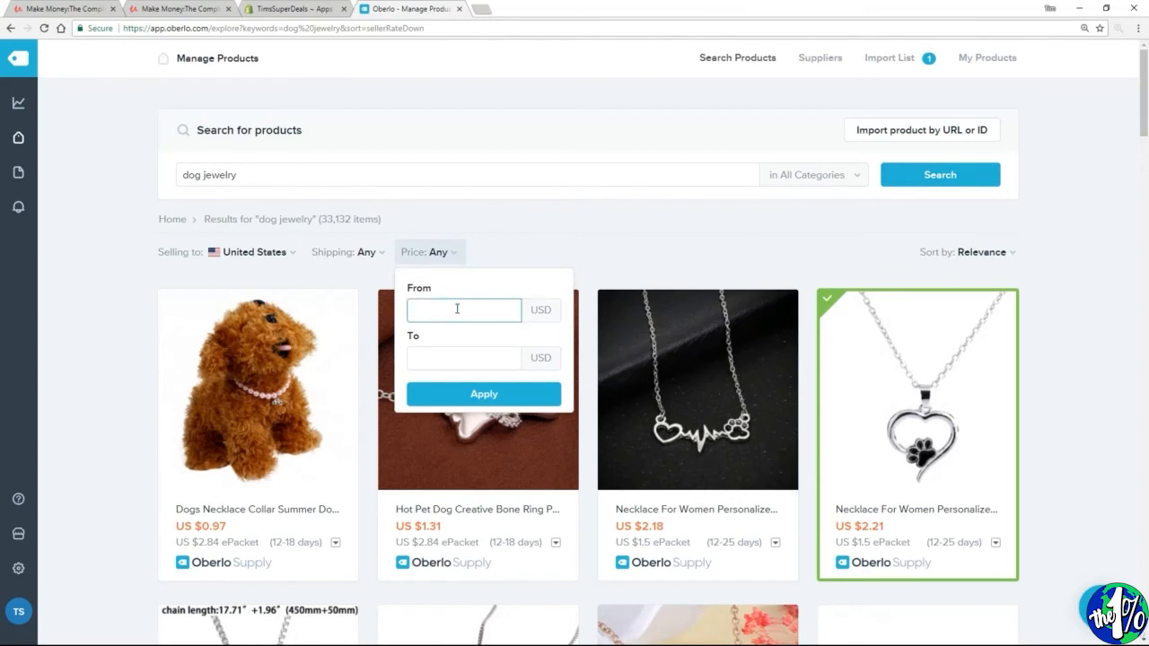
type("0")
key("Tab")
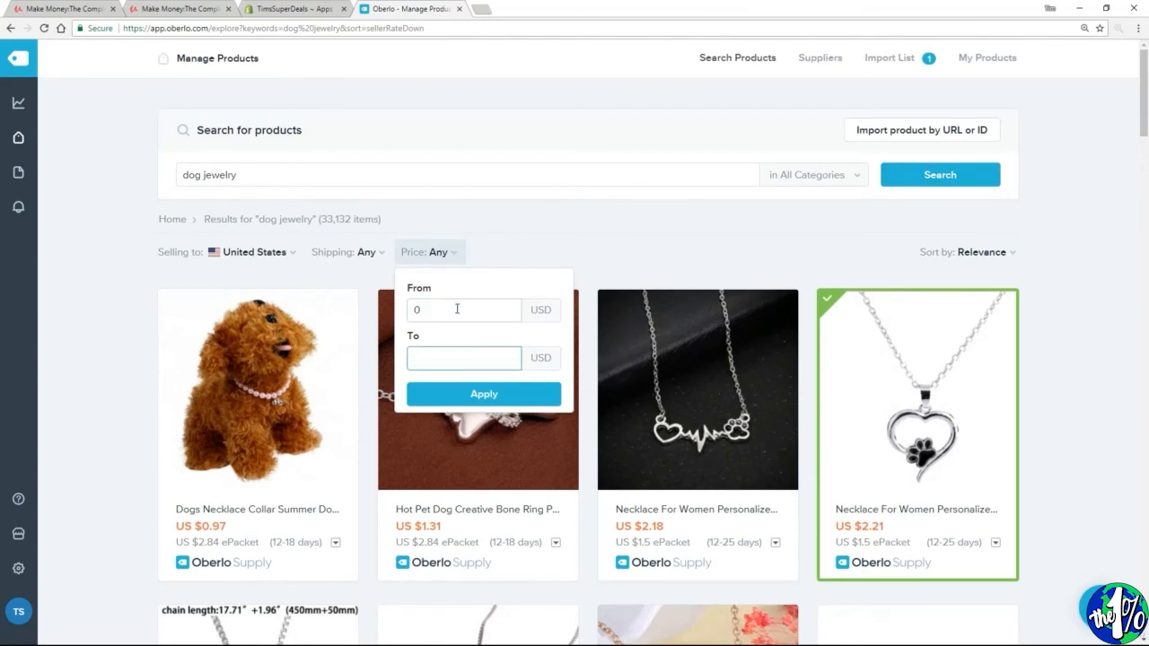
type("4")
left_click(467, 400)
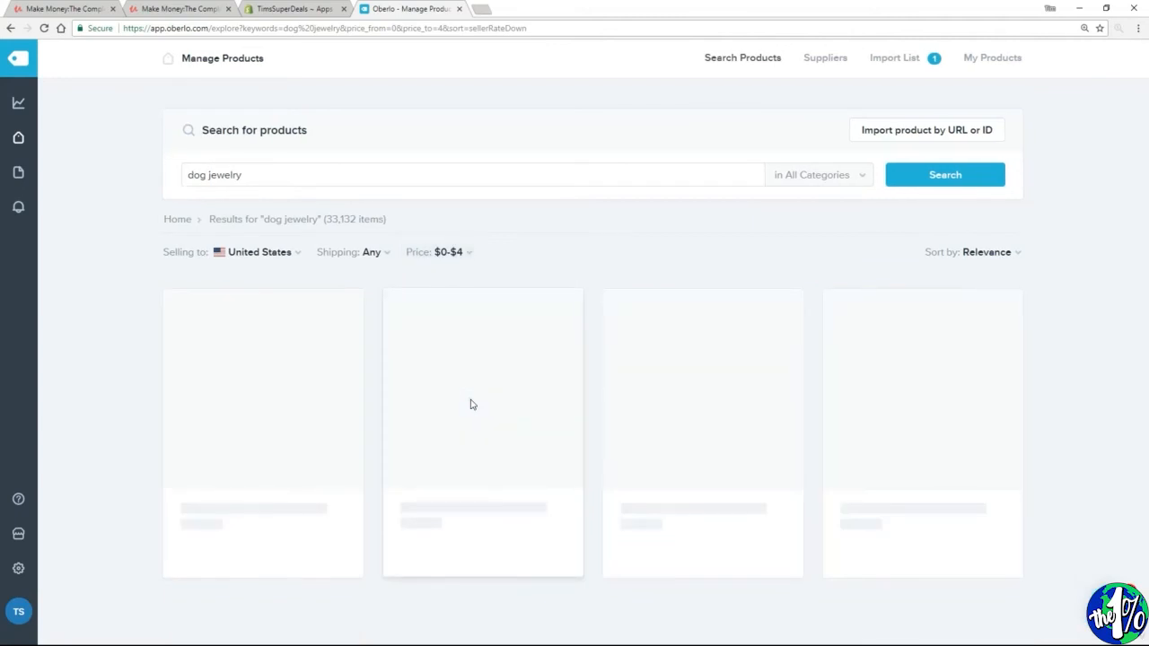
left_click(368, 252)
left_click(342, 307)
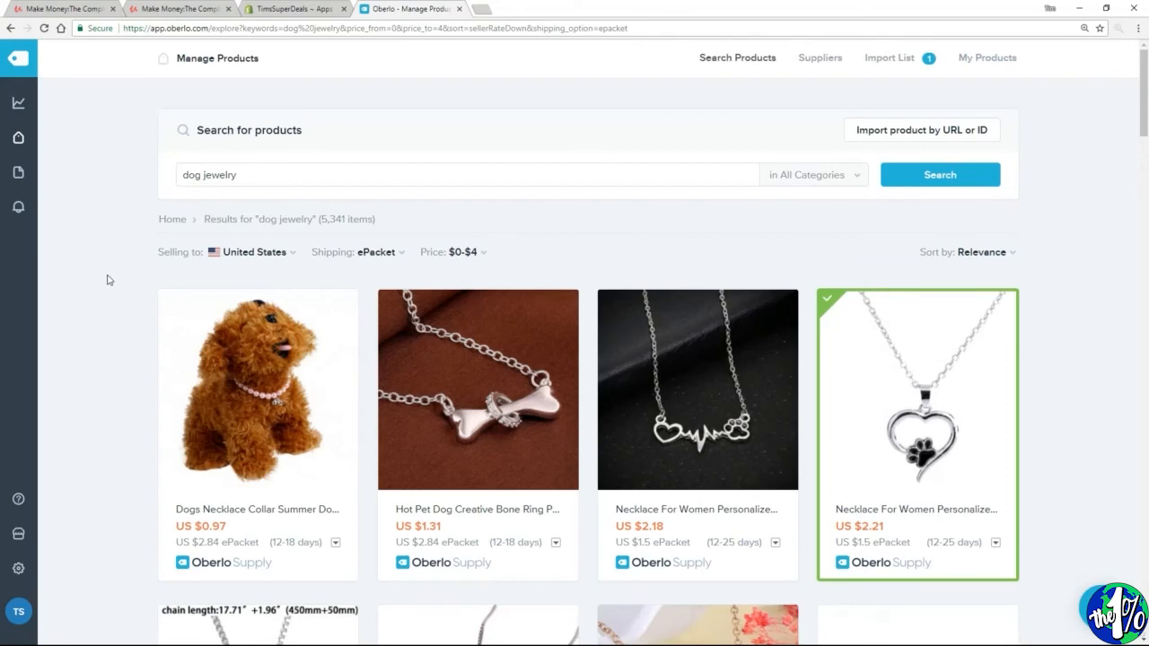
- Add the bone ring necklace, the gold linked heart and paw necklace, and the gold paw pendant on black to the import list
scroll(104, 301, "down", 3)
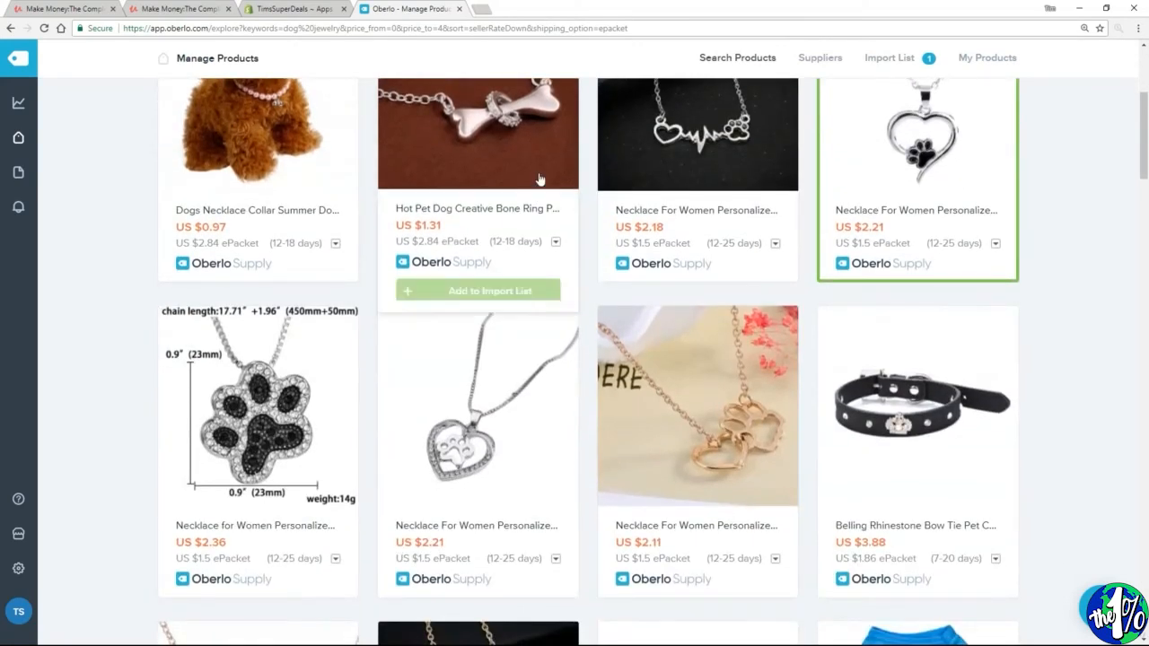
scroll(540, 186, "up", 2)
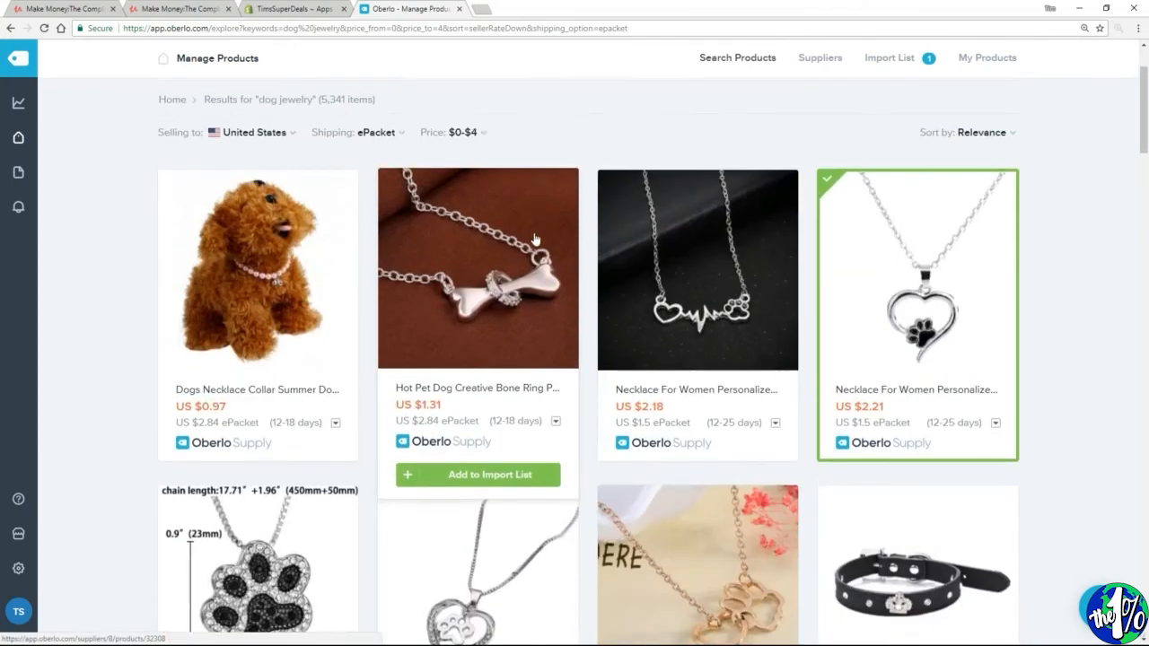
left_click(475, 479)
scroll(683, 440, "down", 4)
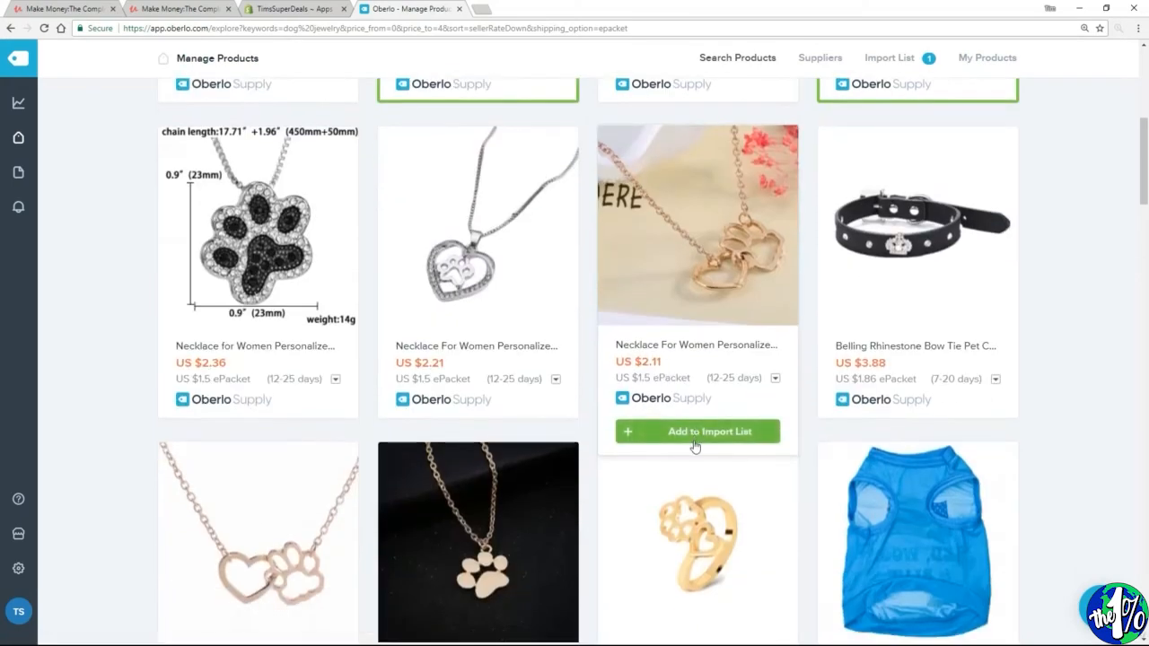
left_click(694, 432)
scroll(452, 411, "down", 3)
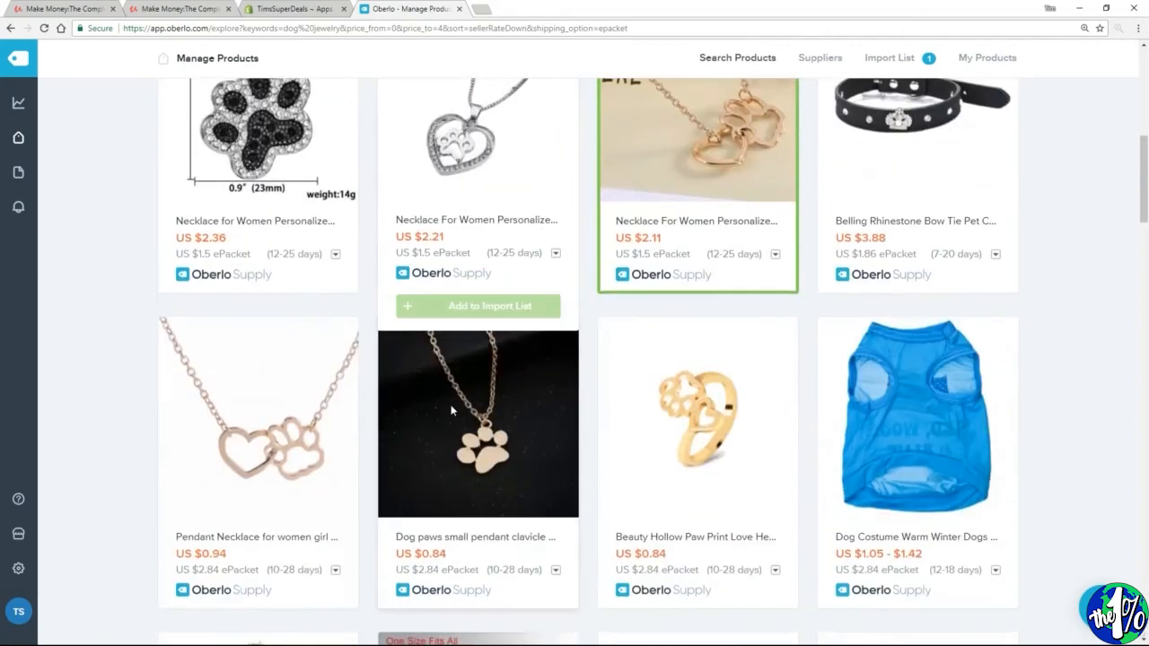
left_click(476, 449)
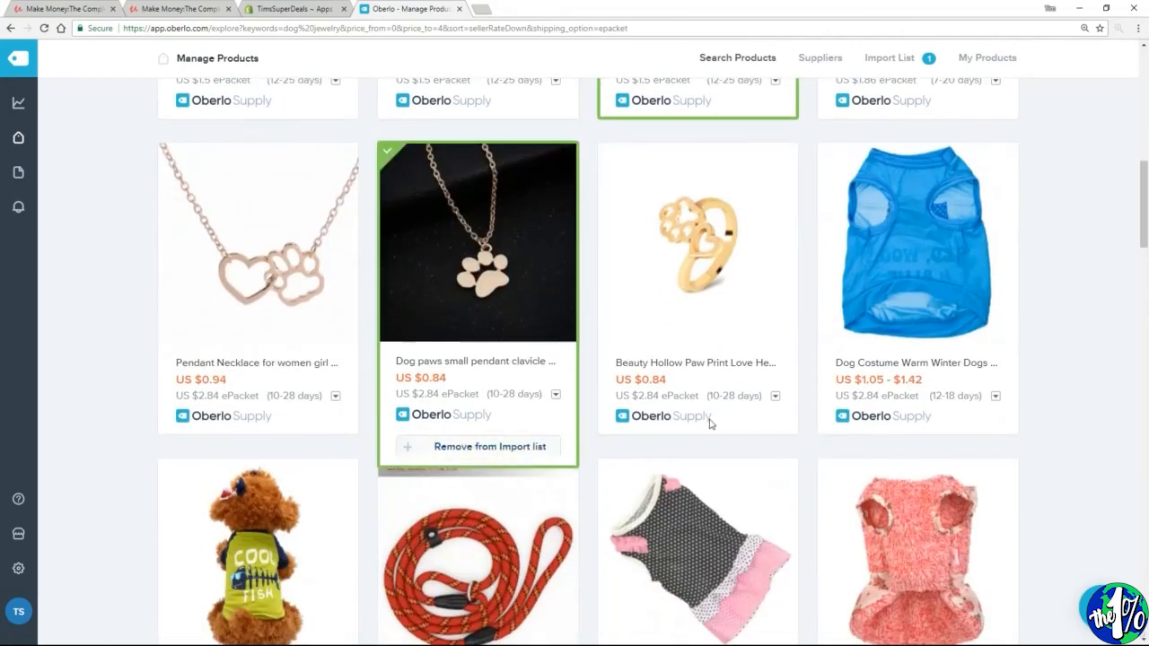
scroll(723, 420, "down", 1)
scroll(683, 422, "down", 5)
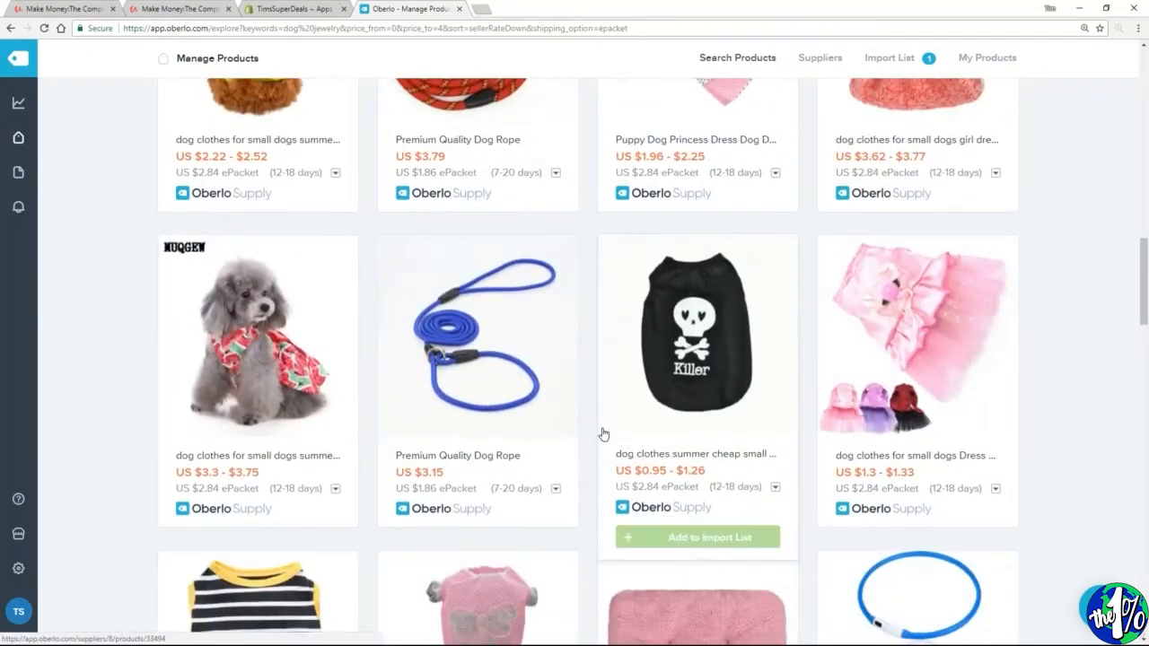
scroll(58, 117, "up", 2)
- Open the import list and look through the products added to it
mouse_move(20, 142)
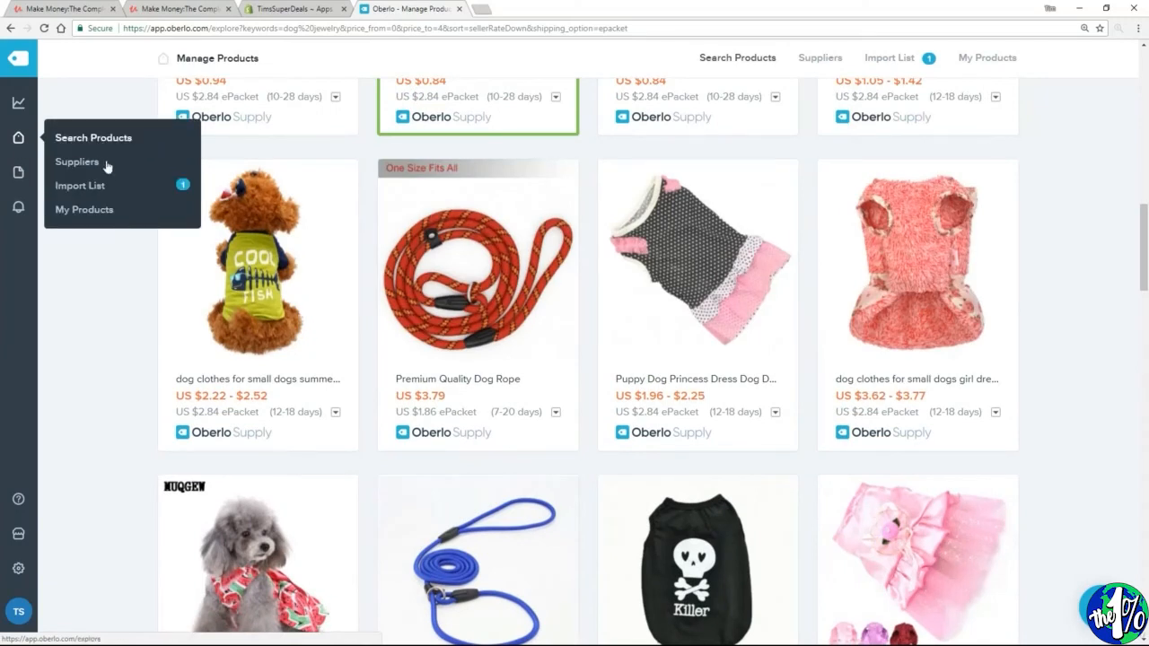
left_click(94, 186)
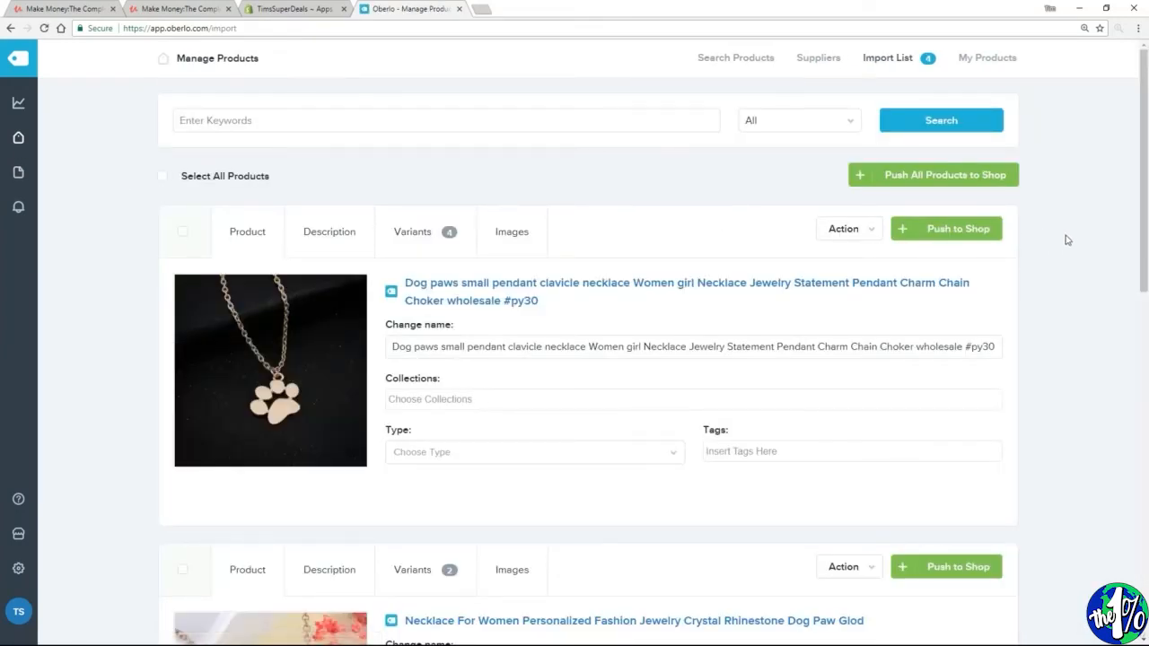
scroll(1135, 221, "down", 5)
left_click_drag(1135, 221, 1143, 54)
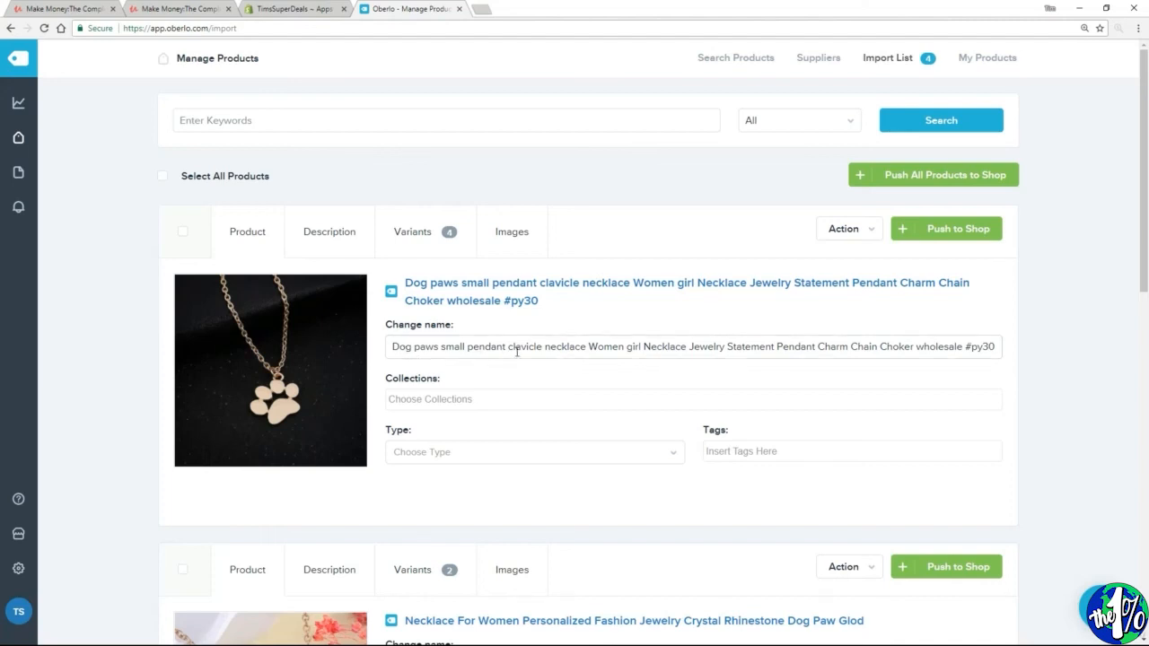
- Examine the gold paw pendant necklace's supplier product name and its full description
left_click_drag(516, 350, 872, 347)
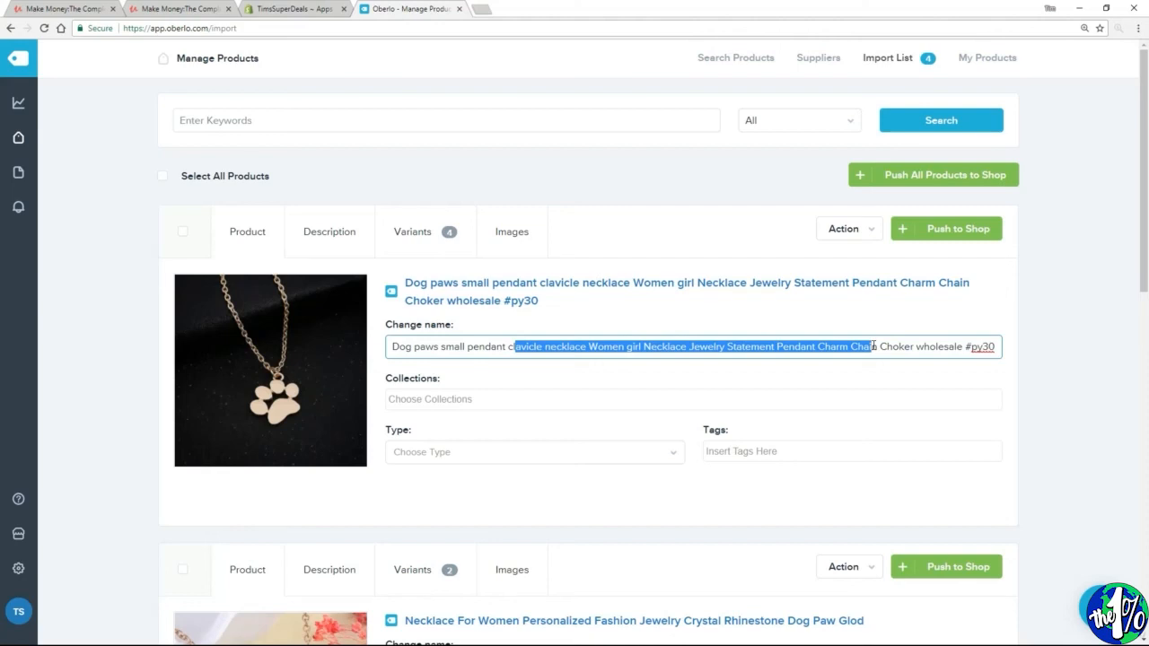
left_click(315, 235)
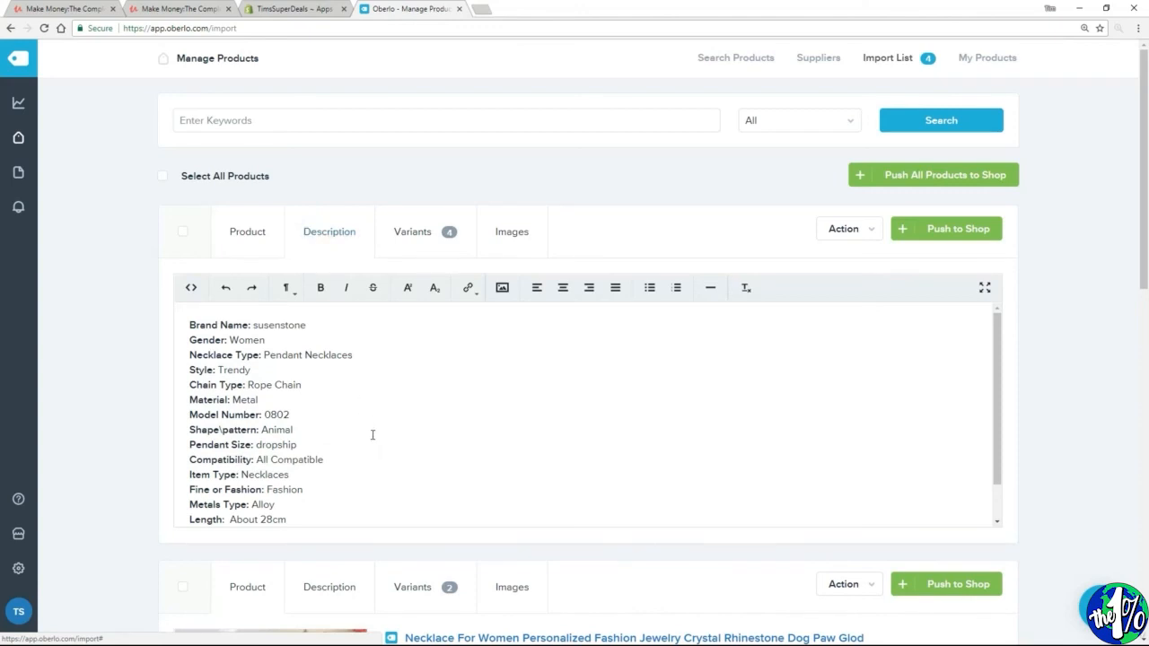
left_click(374, 436)
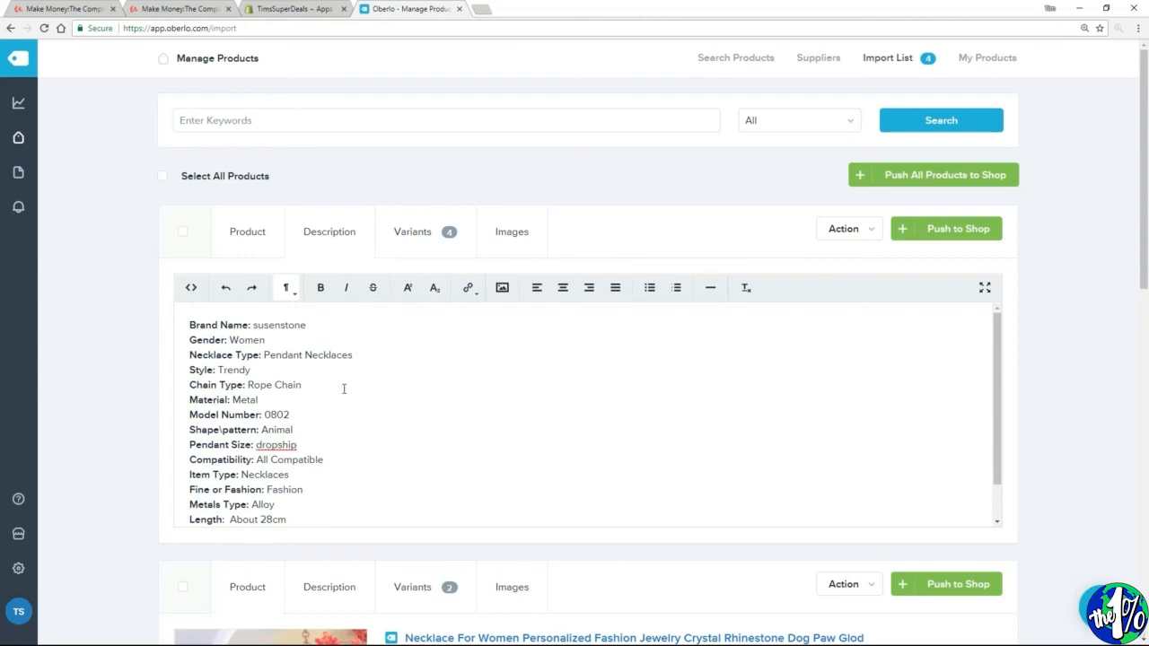
scroll(333, 405, "down", 2)
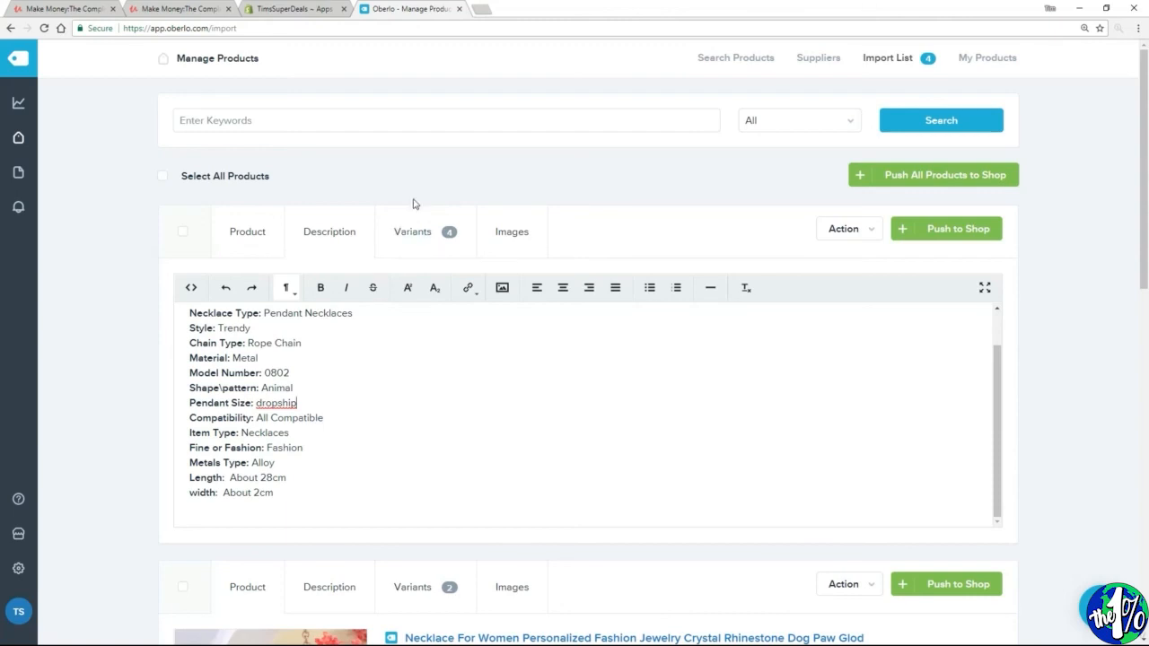
- Exclude the gold and silver paw pendant variants that ship from the United States
left_click(413, 242)
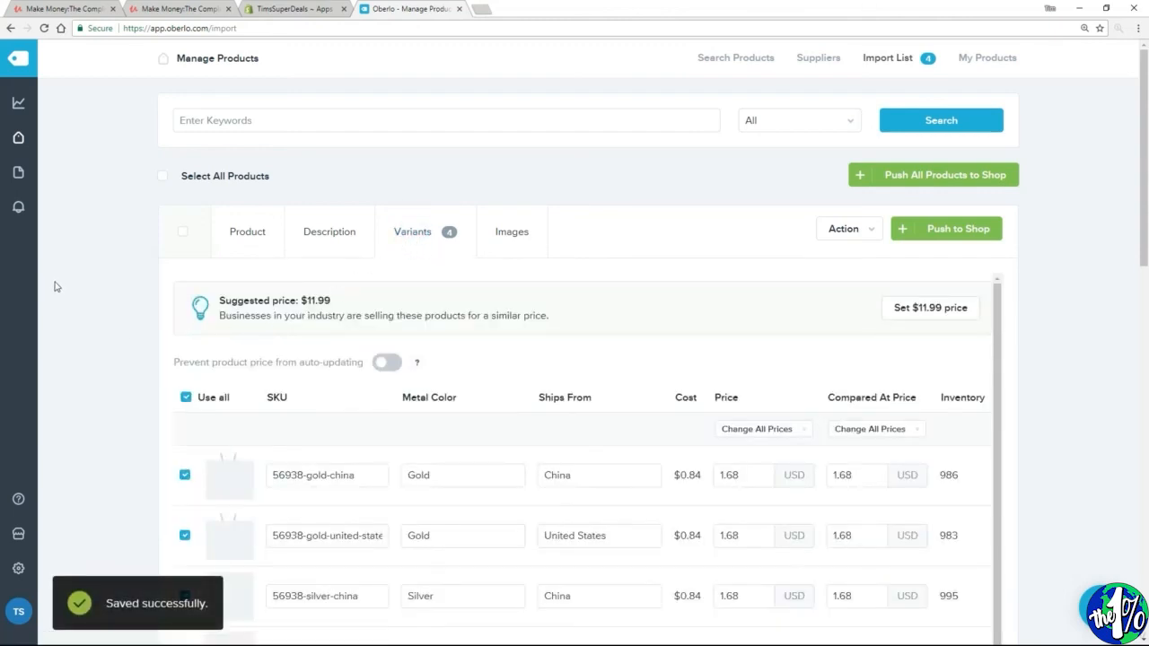
scroll(59, 269, "down", 2)
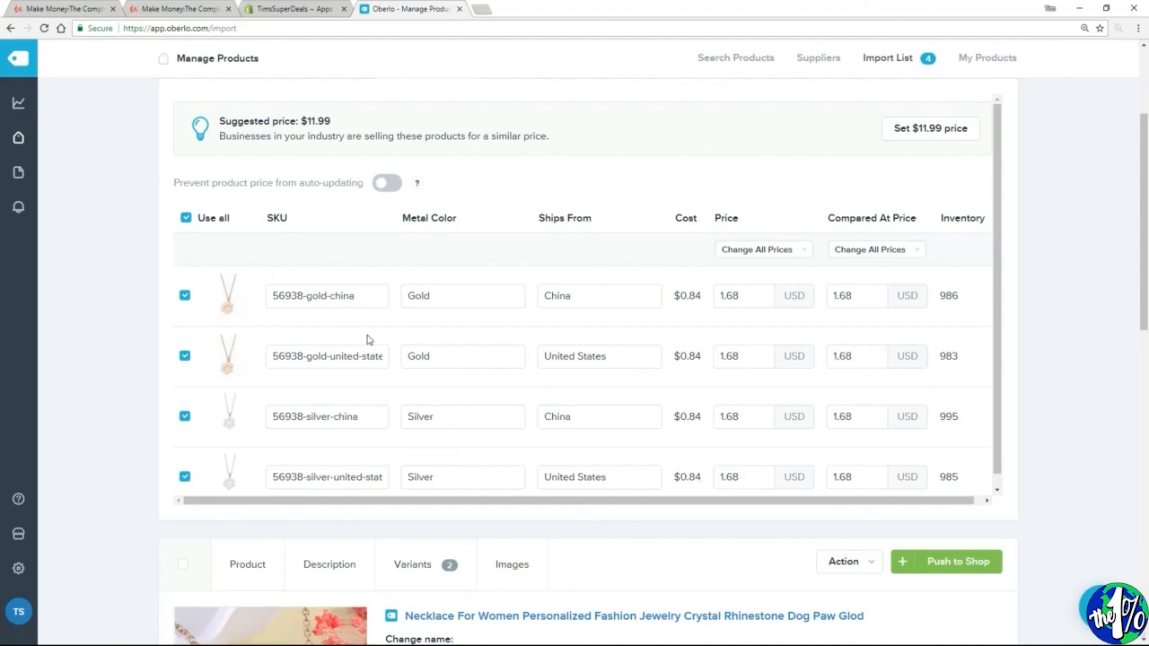
left_click(184, 358)
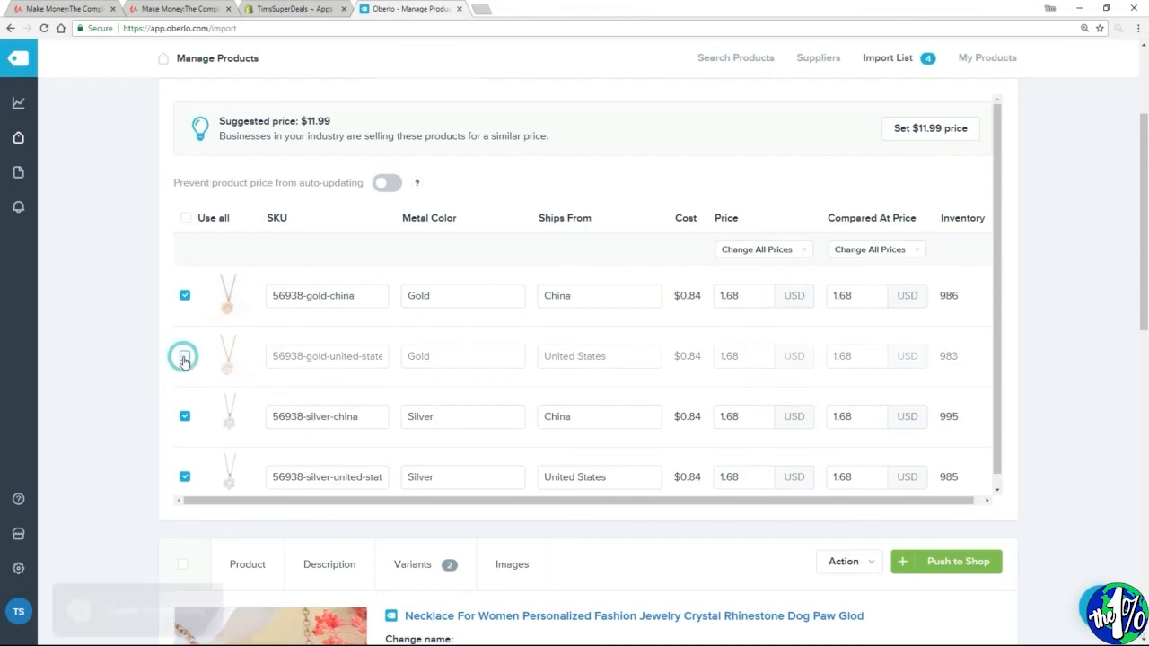
left_click(184, 478)
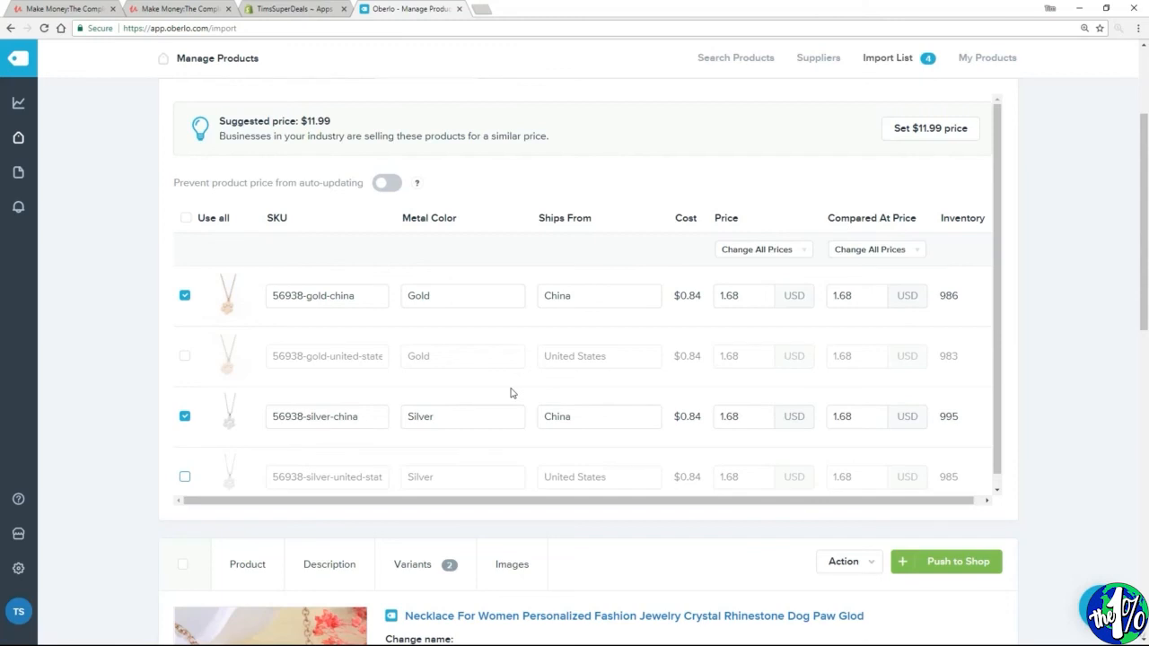
- Look through the paw pendant's product images and select its name, "Dog paw pendant with necklace"
scroll(510, 393, "up", 4)
left_click(517, 231)
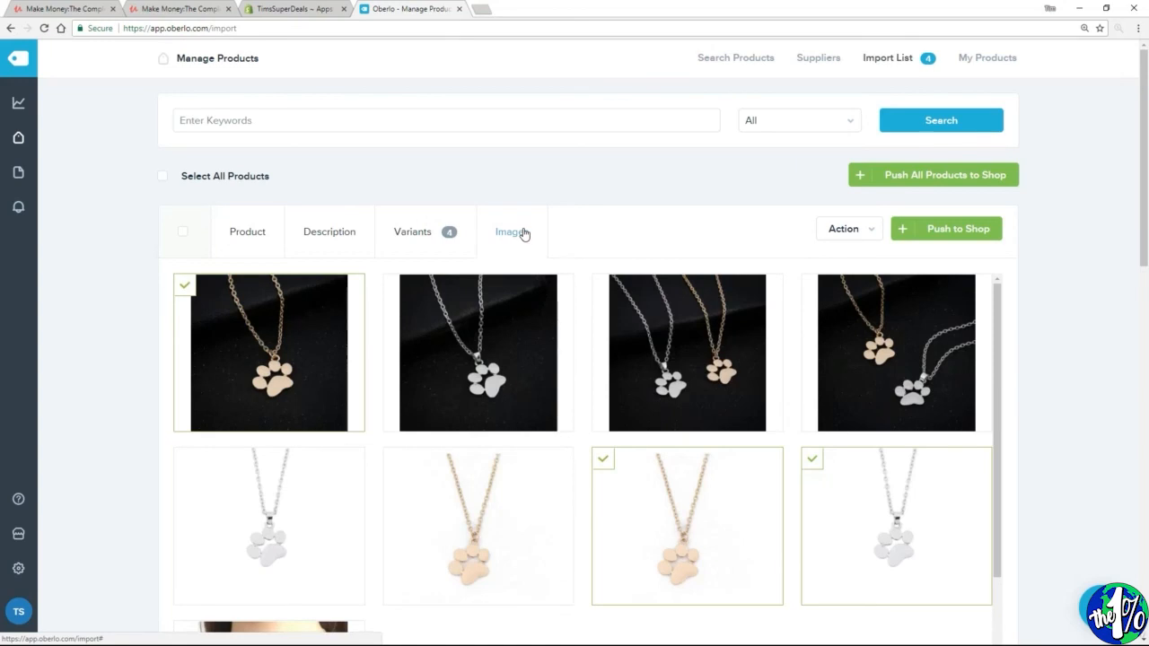
scroll(660, 384, "down", 6)
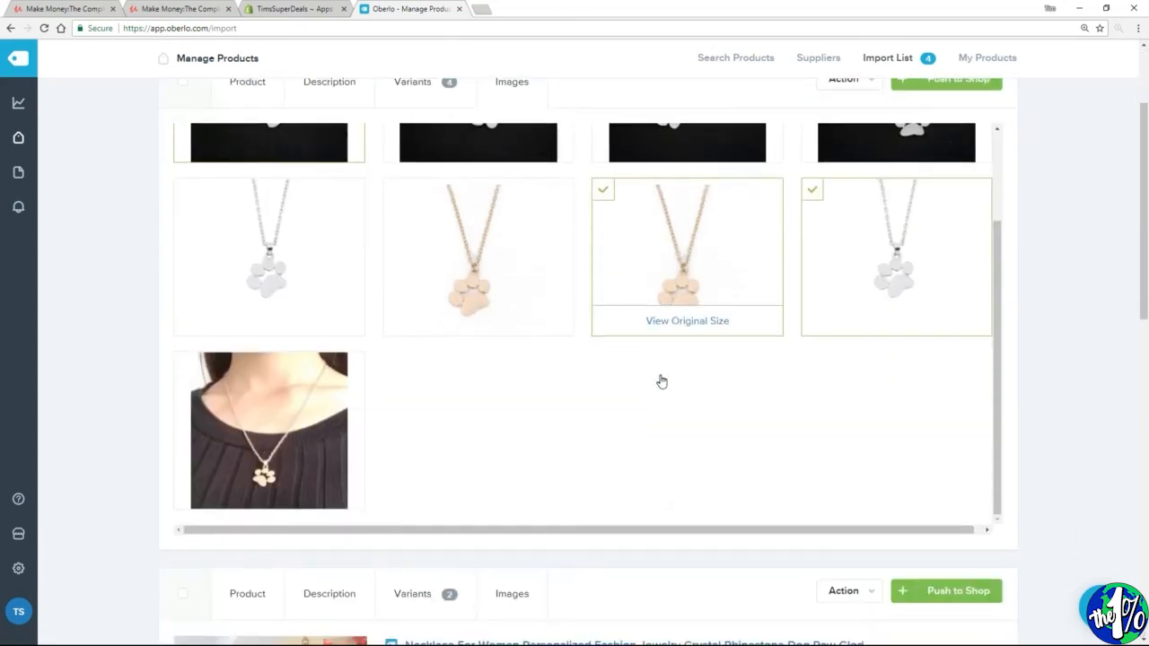
scroll(659, 382, "up", 2)
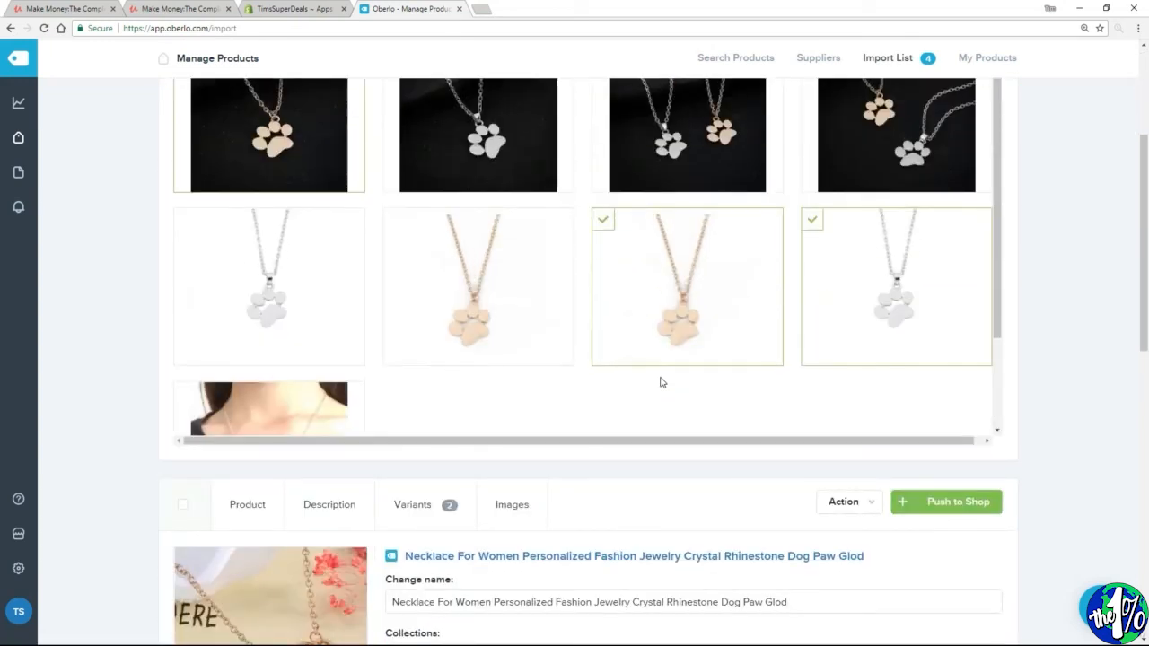
scroll(682, 318, "up", 3)
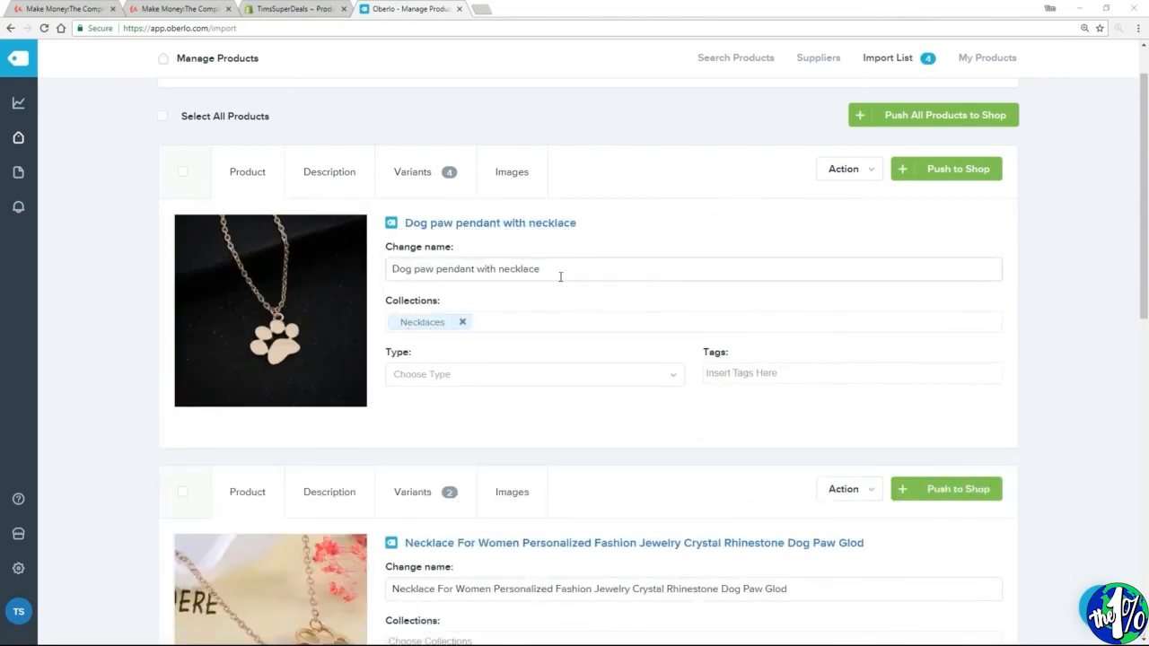
left_click_drag(561, 270, 380, 270)
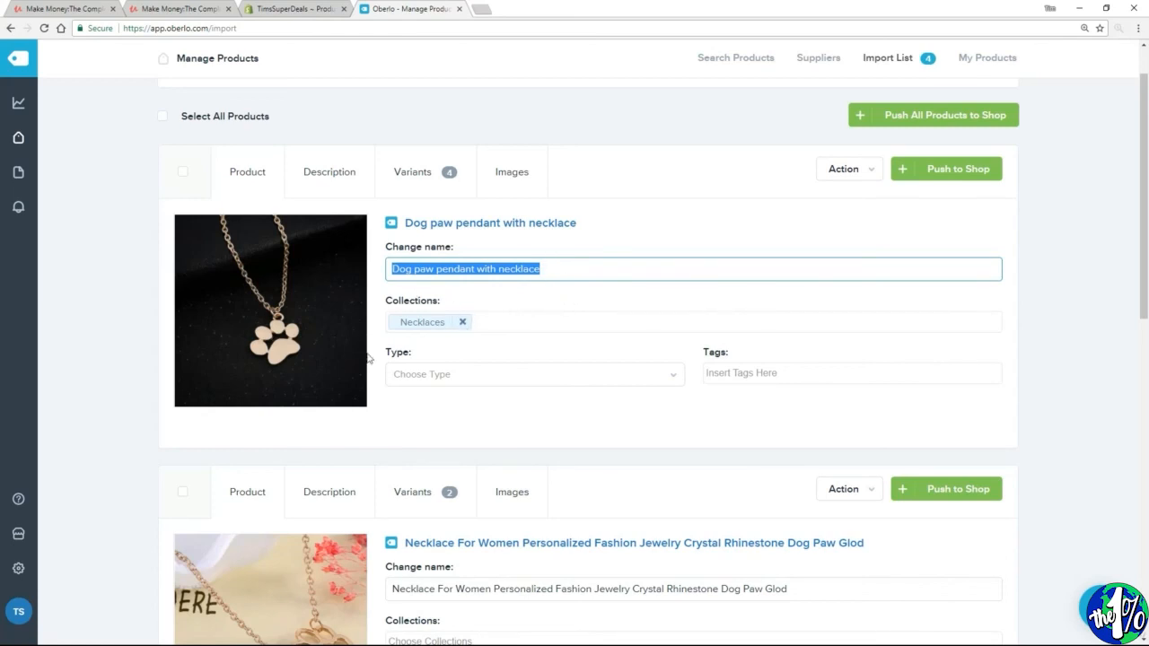
- Review the dog paw pendant's description, variant prices and selected images before publishing it
left_click(330, 174)
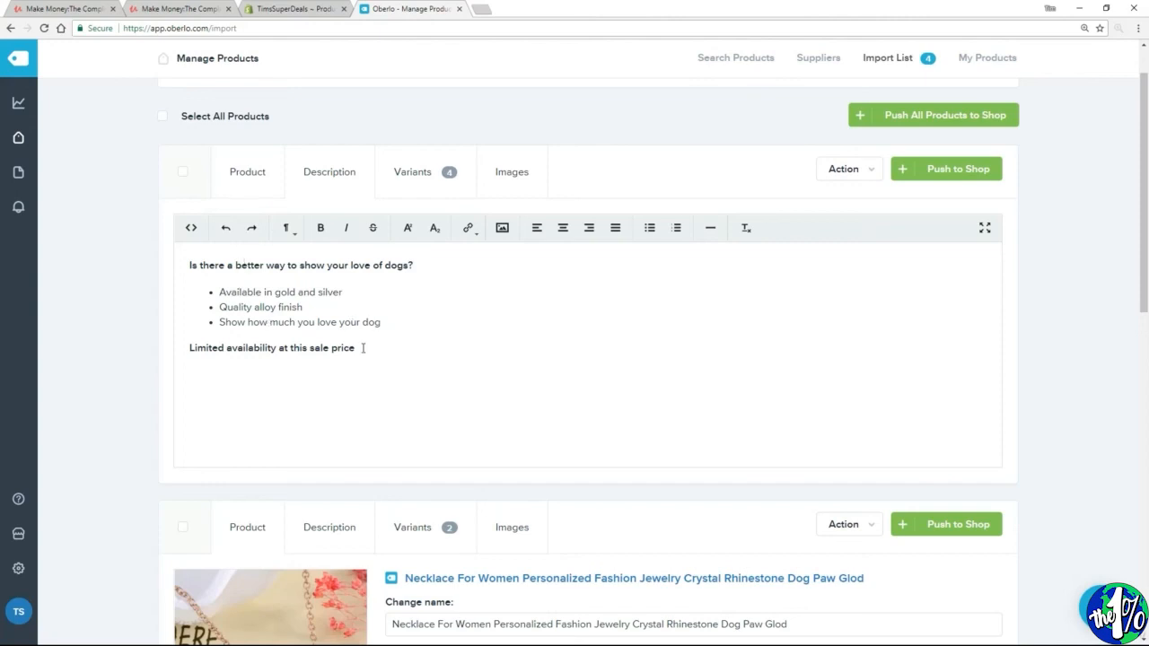
left_click_drag(364, 347, 176, 350)
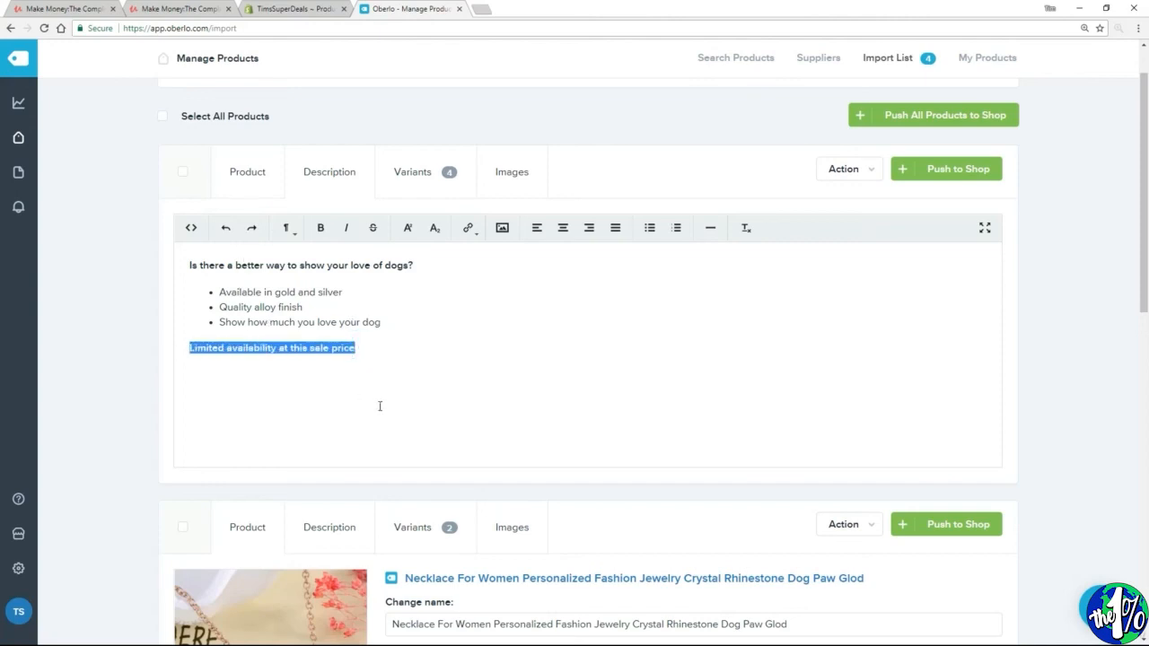
left_click(429, 175)
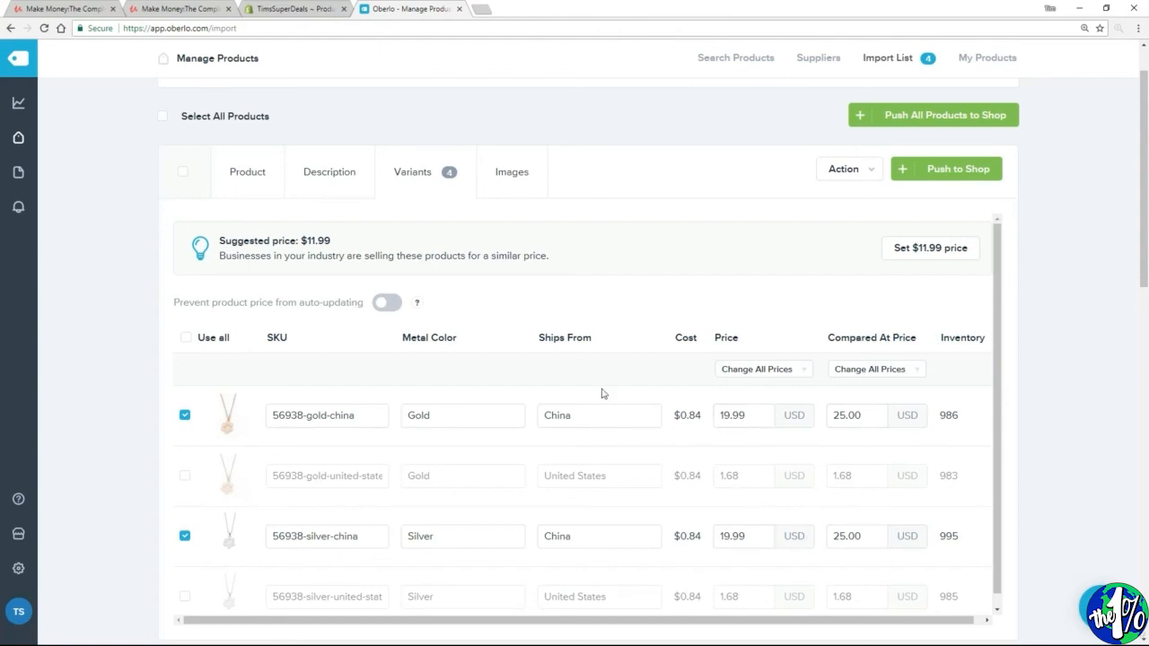
left_click(519, 177)
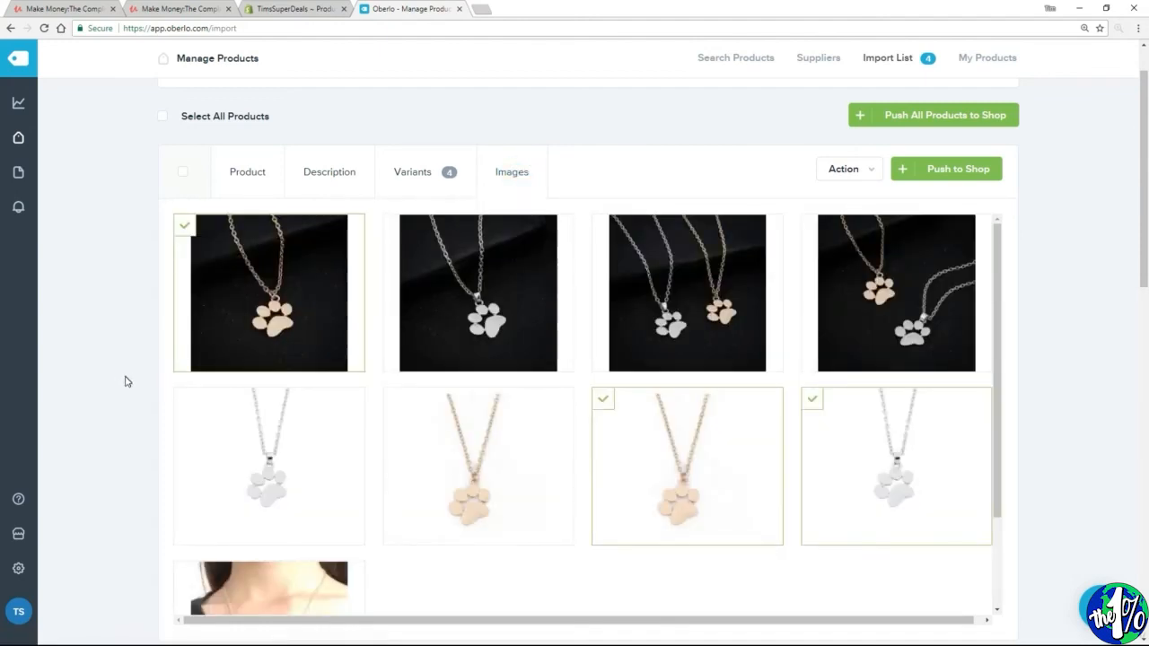
scroll(121, 381, "down", 2)
scroll(117, 392, "up", 1)
scroll(117, 392, "up", 2)
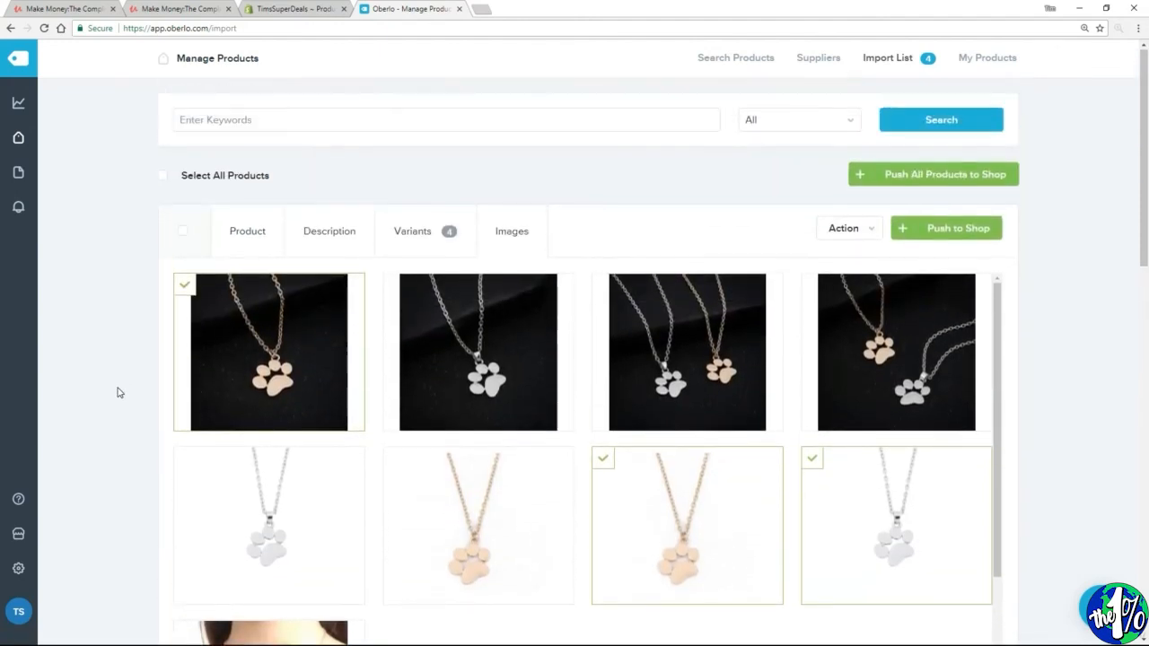
- Push the dog paw pendant with necklace to the shop and open the list of published products
left_click(254, 234)
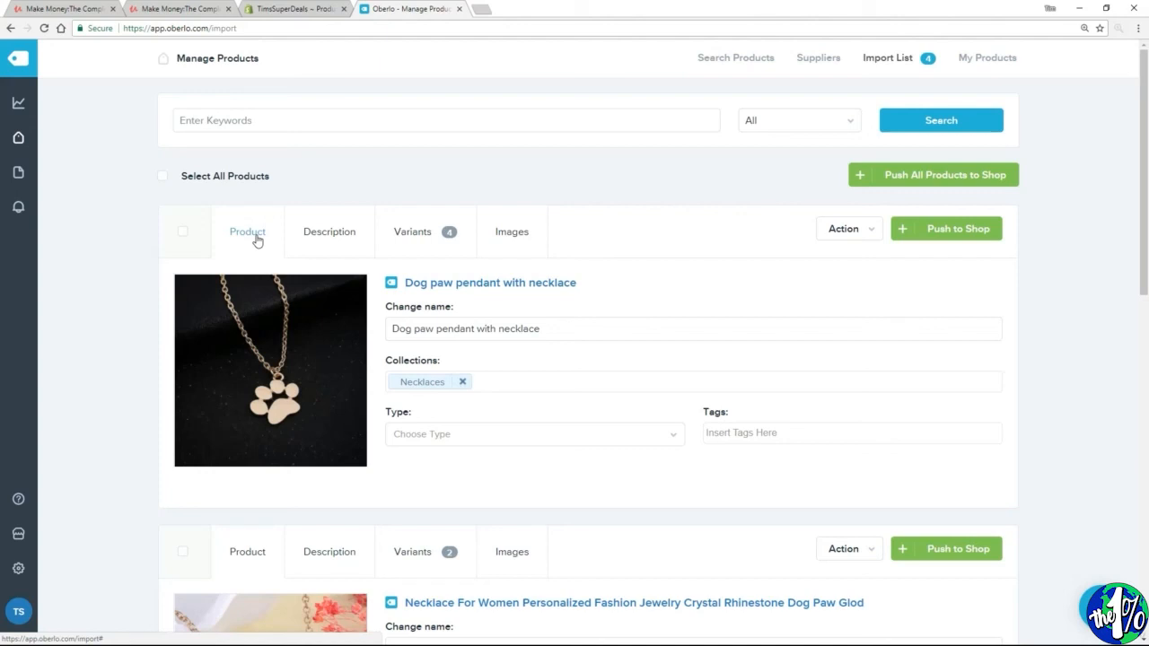
left_click(969, 231)
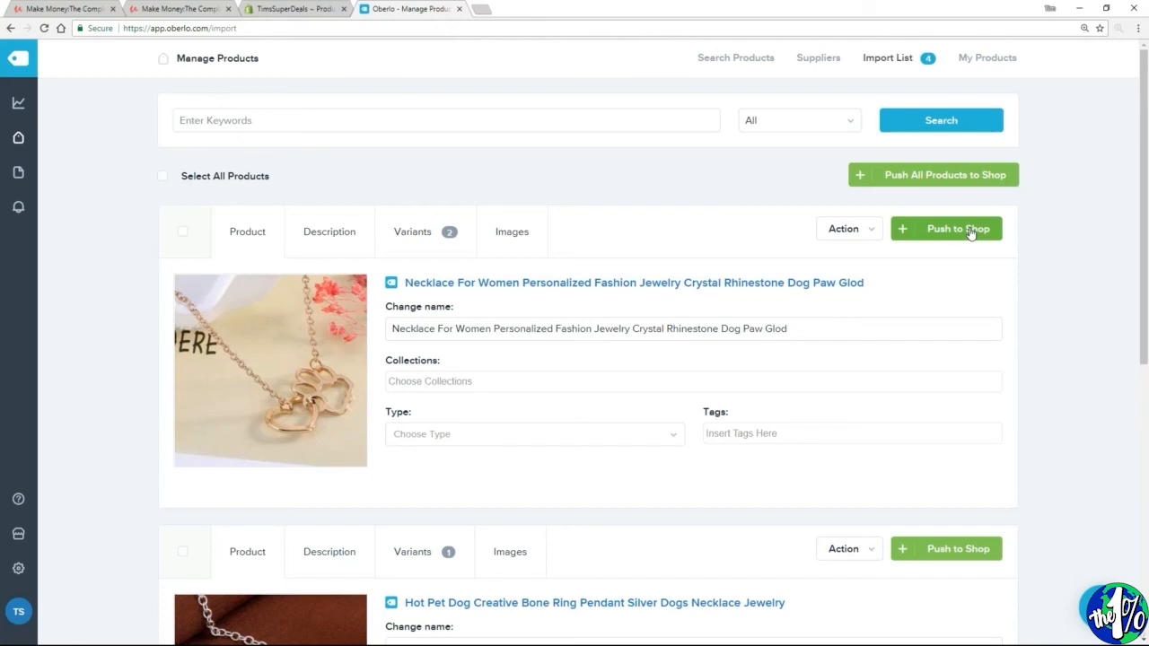
mouse_move(18, 138)
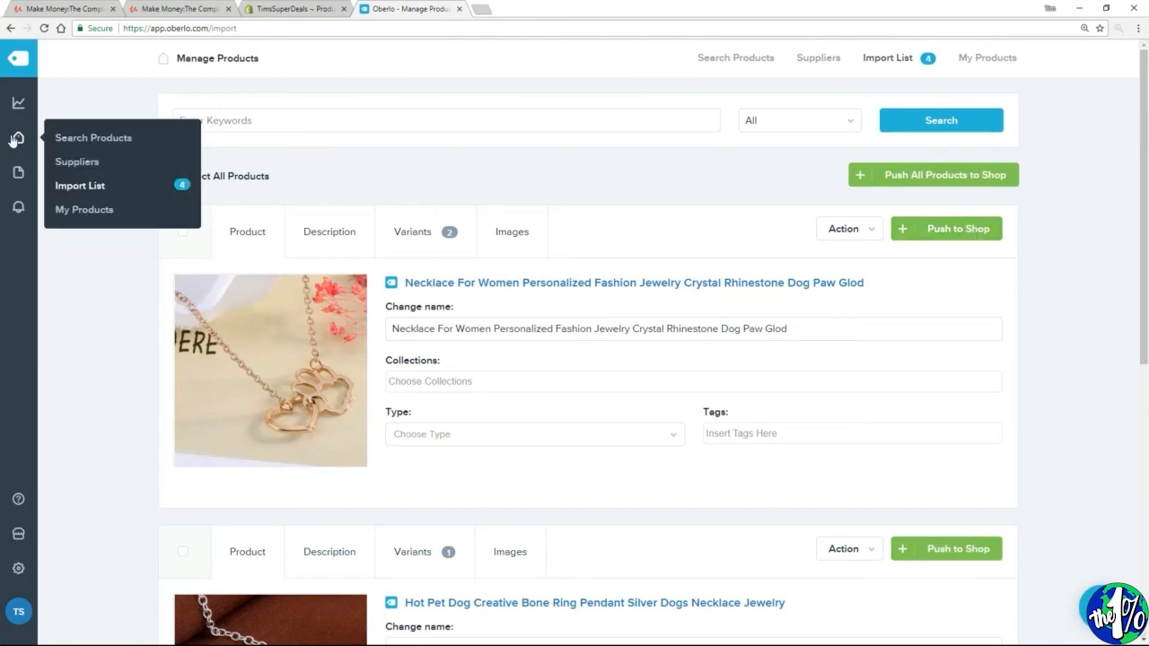
left_click(72, 212)
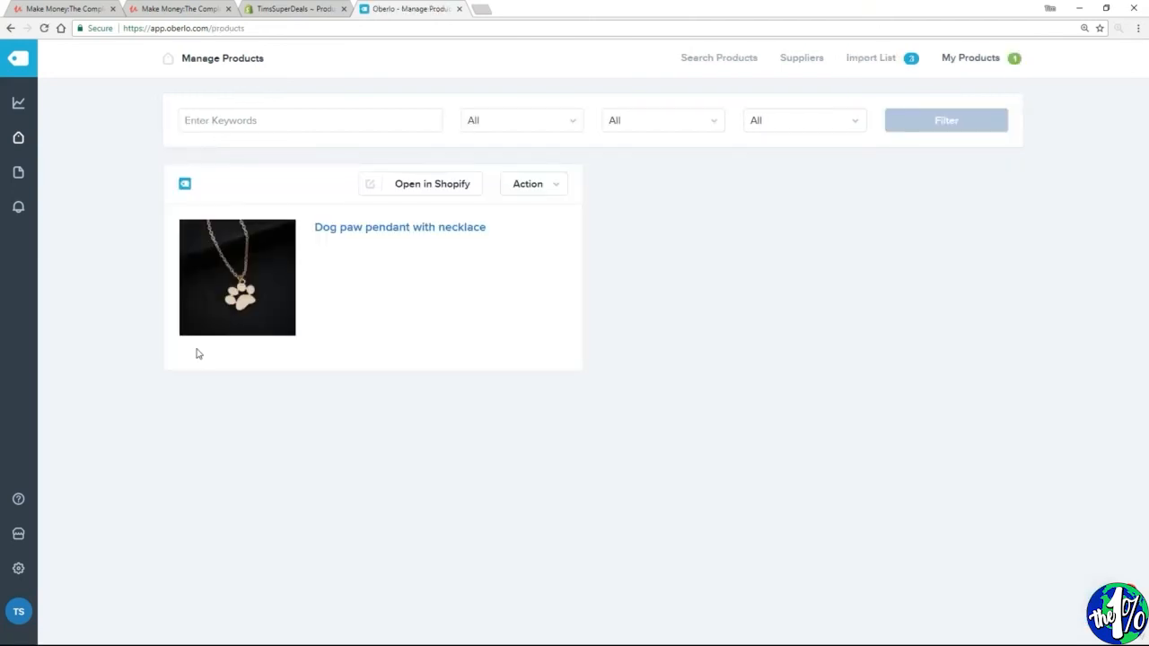
- Switch to the Shopify admin and examine the imported dog paw pendant's title, description, images and variants
left_click(286, 10)
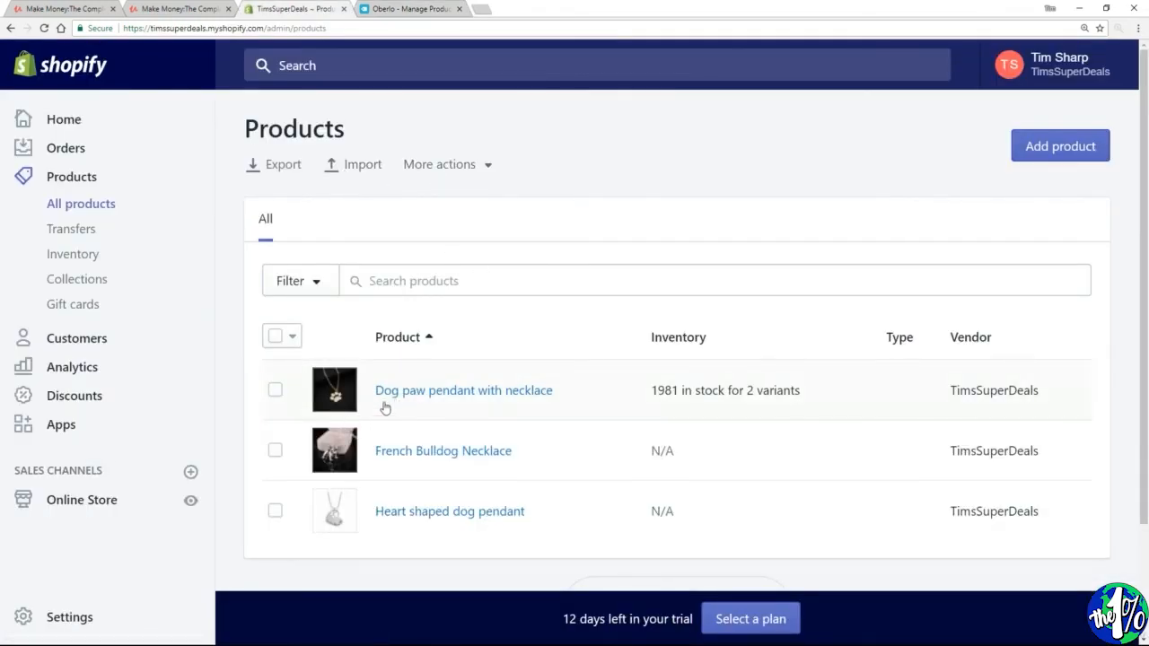
left_click(404, 395)
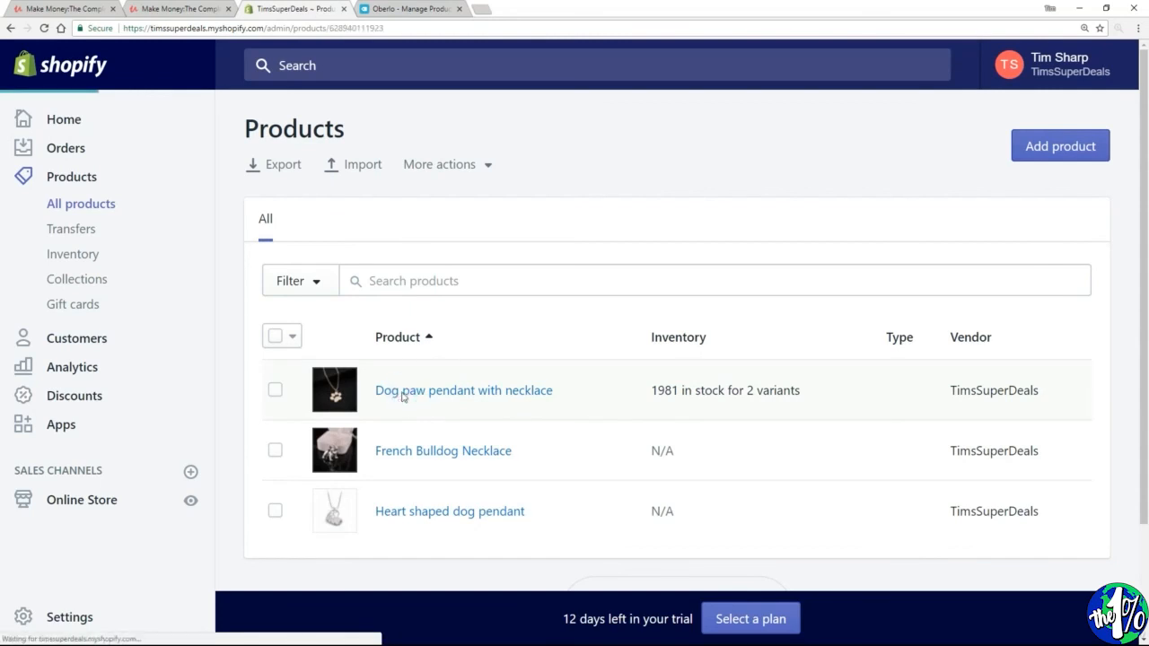
left_click(401, 395)
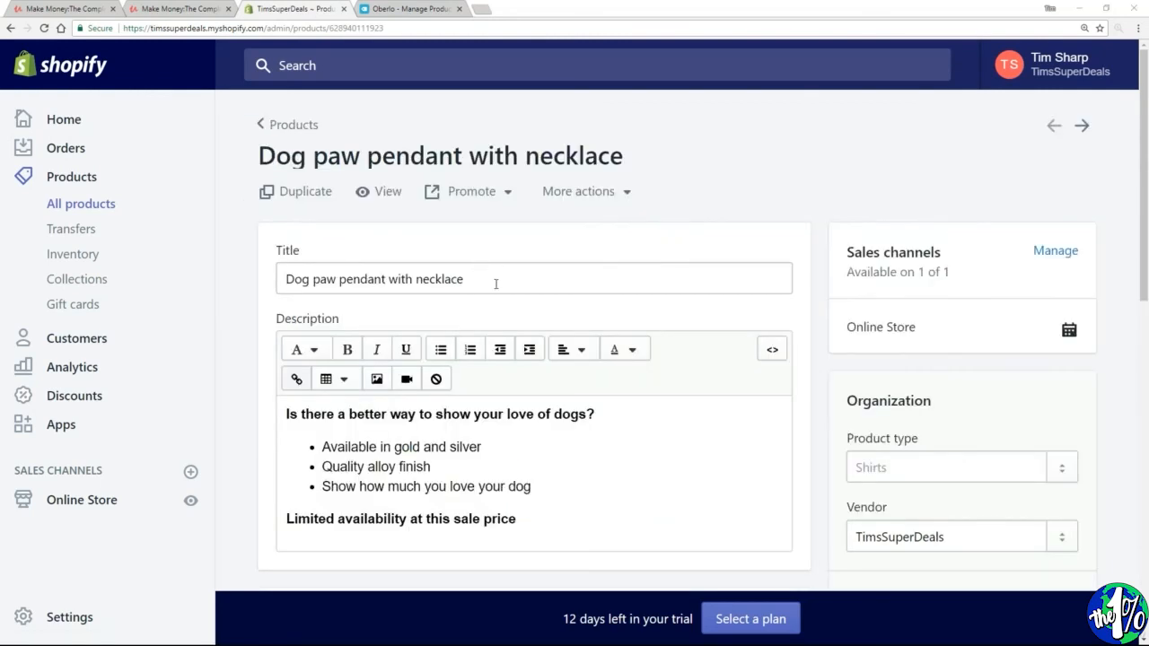
left_click_drag(496, 281, 267, 295)
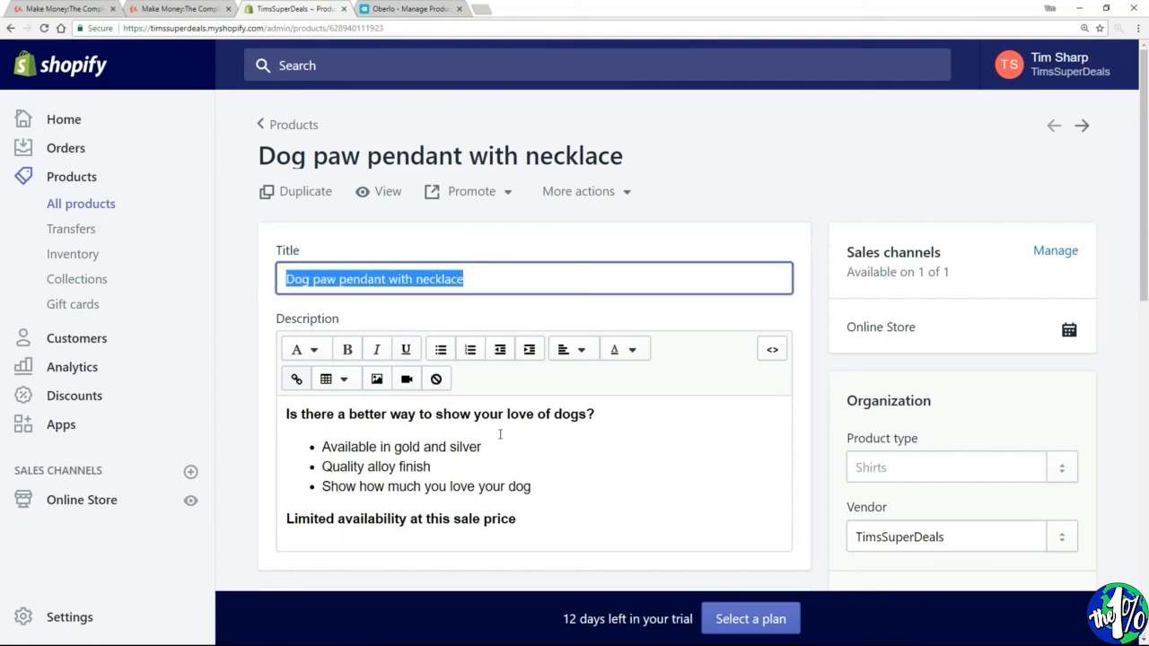
scroll(503, 445, "down", 2)
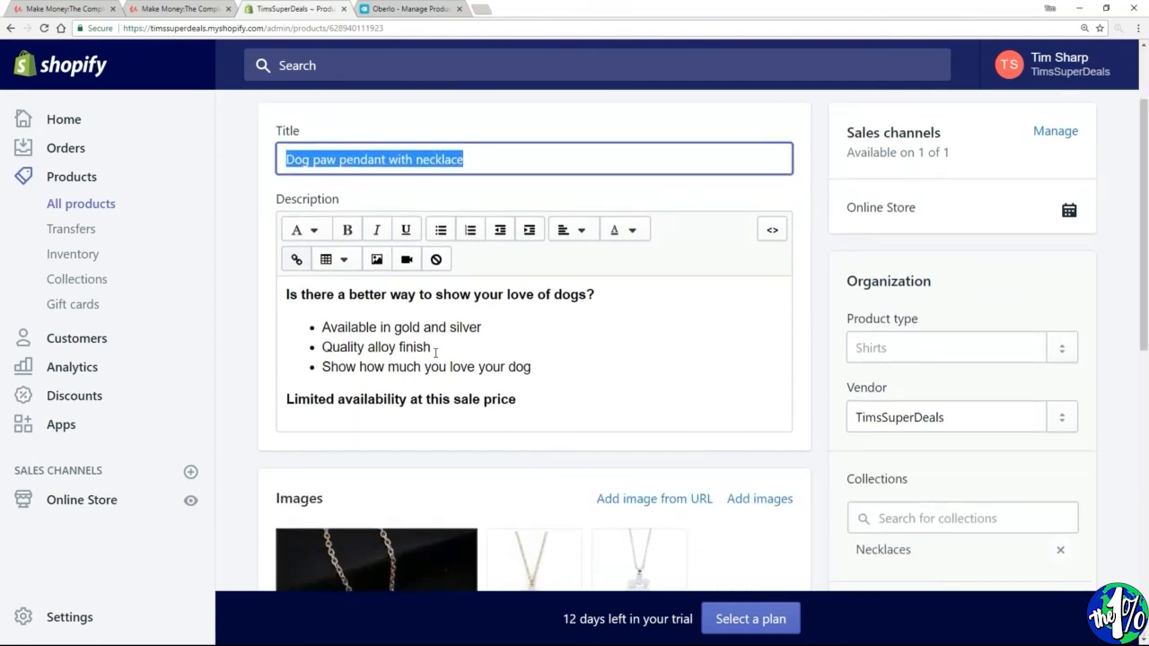
scroll(534, 357, "down", 2)
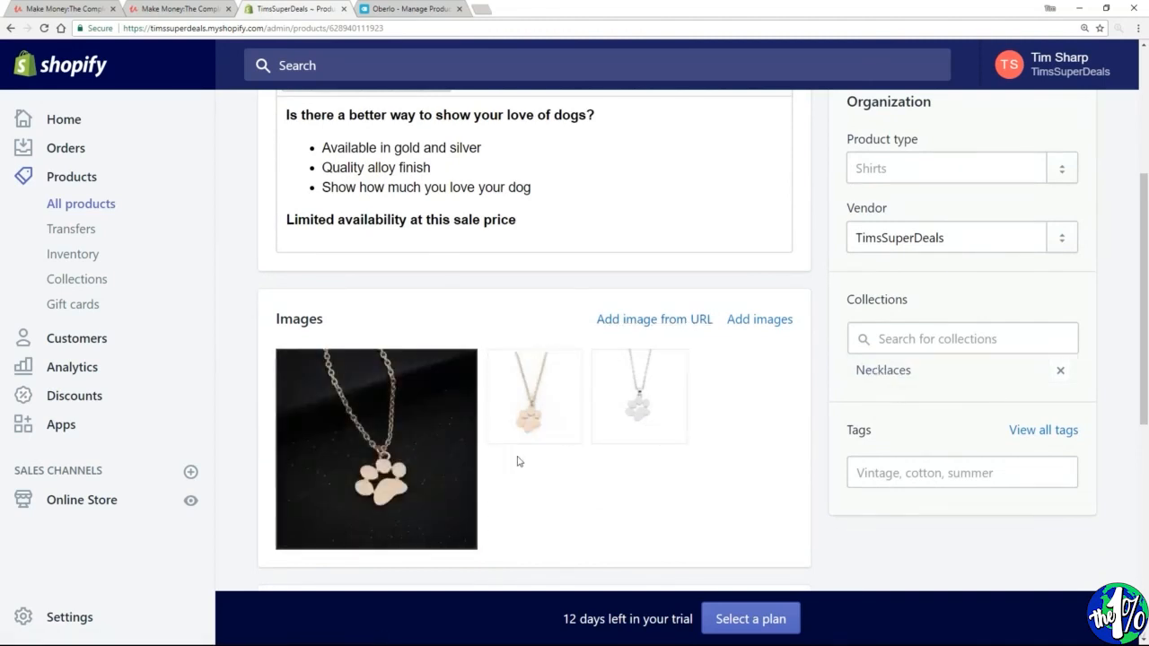
scroll(519, 461, "down", 1)
scroll(519, 461, "down", 3)
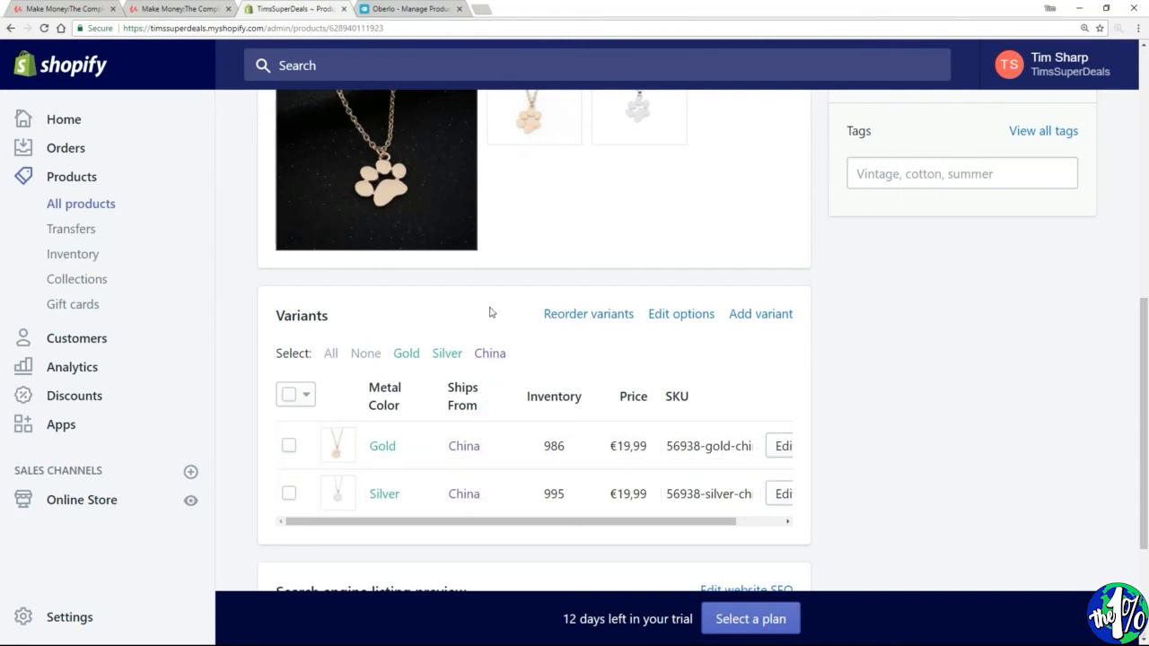
- Delete the Ships From option from the dog paw pendant's variants, keeping Metal Color, and save the options
left_click(675, 320)
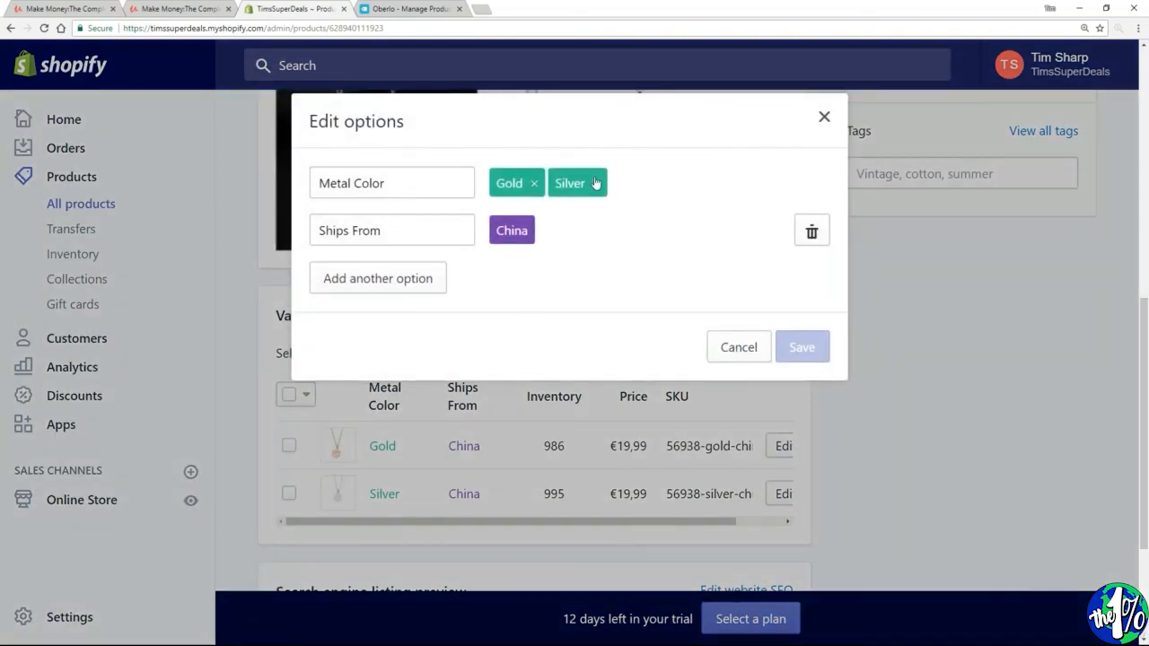
left_click(812, 232)
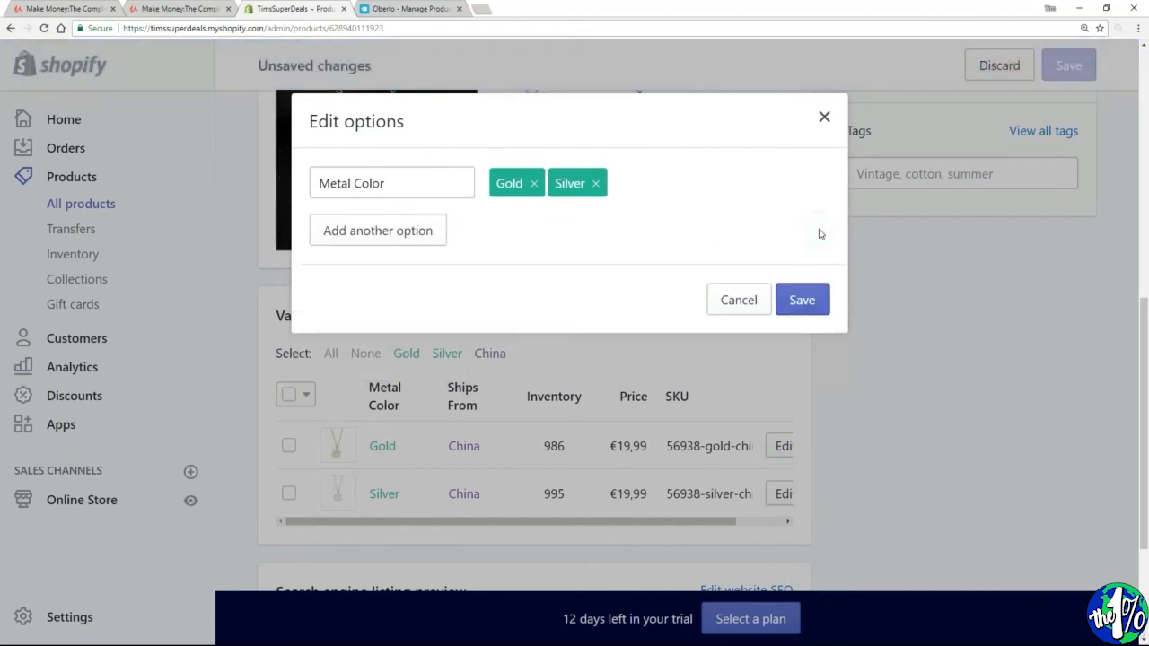
left_click(804, 298)
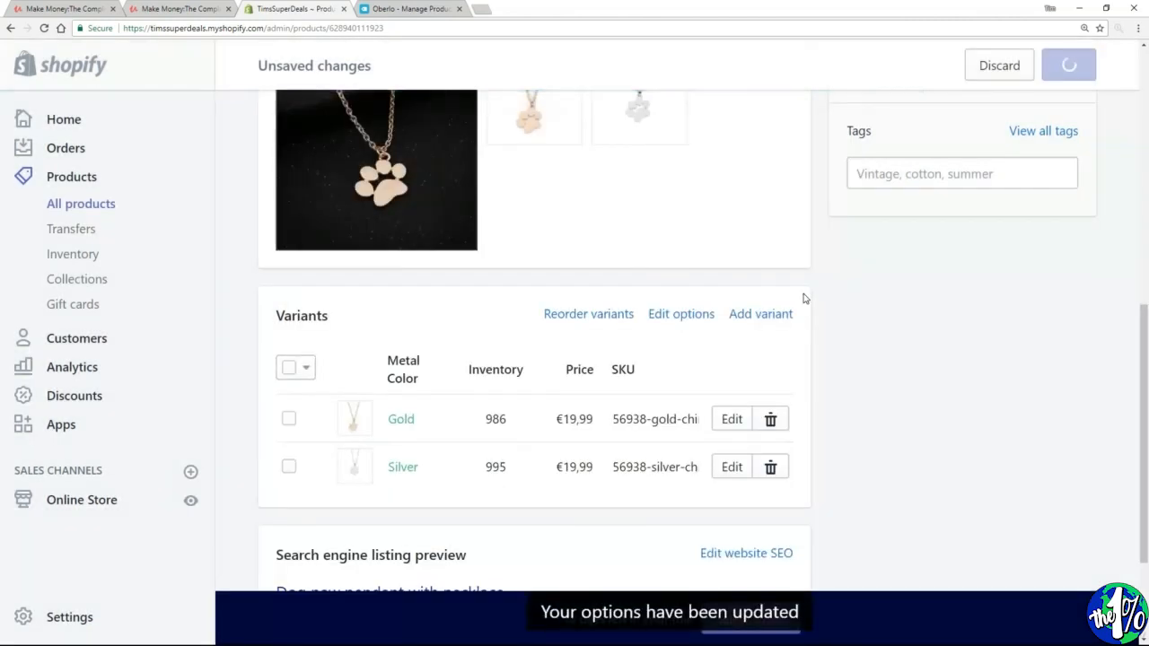
scroll(661, 365, "down", 1)
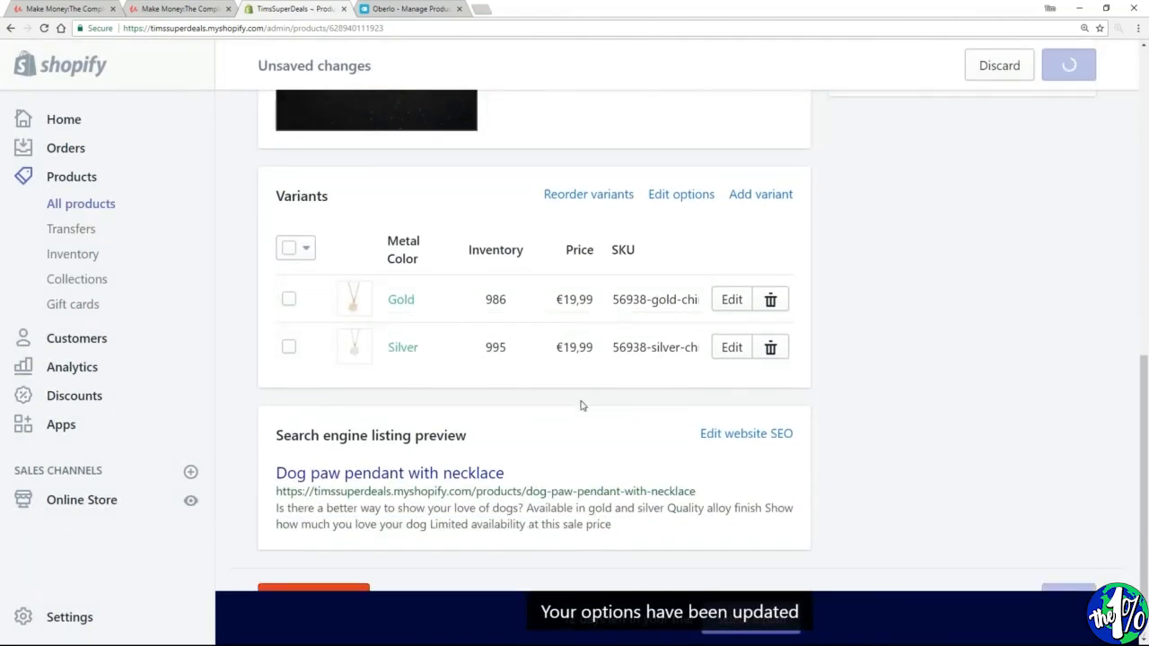
scroll(580, 403, "down", 1)
- View the dog paw pendant in the online store and examine its price, metal color choices, images and description
scroll(638, 413, "up", 5)
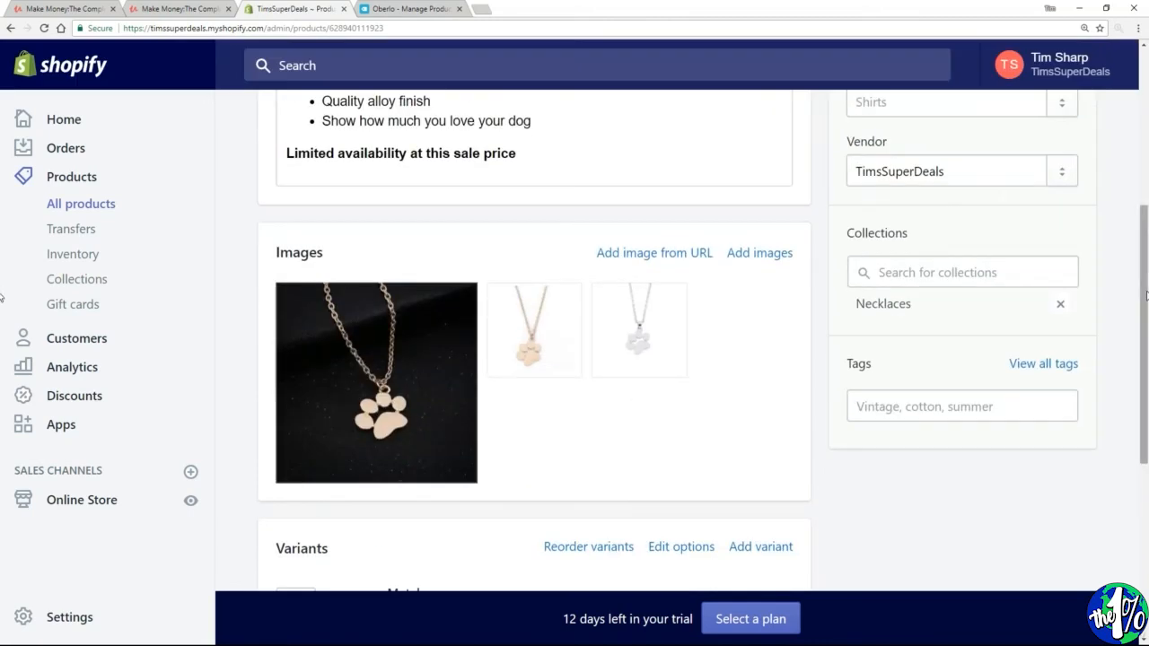
left_click_drag(1138, 260, 1145, 121)
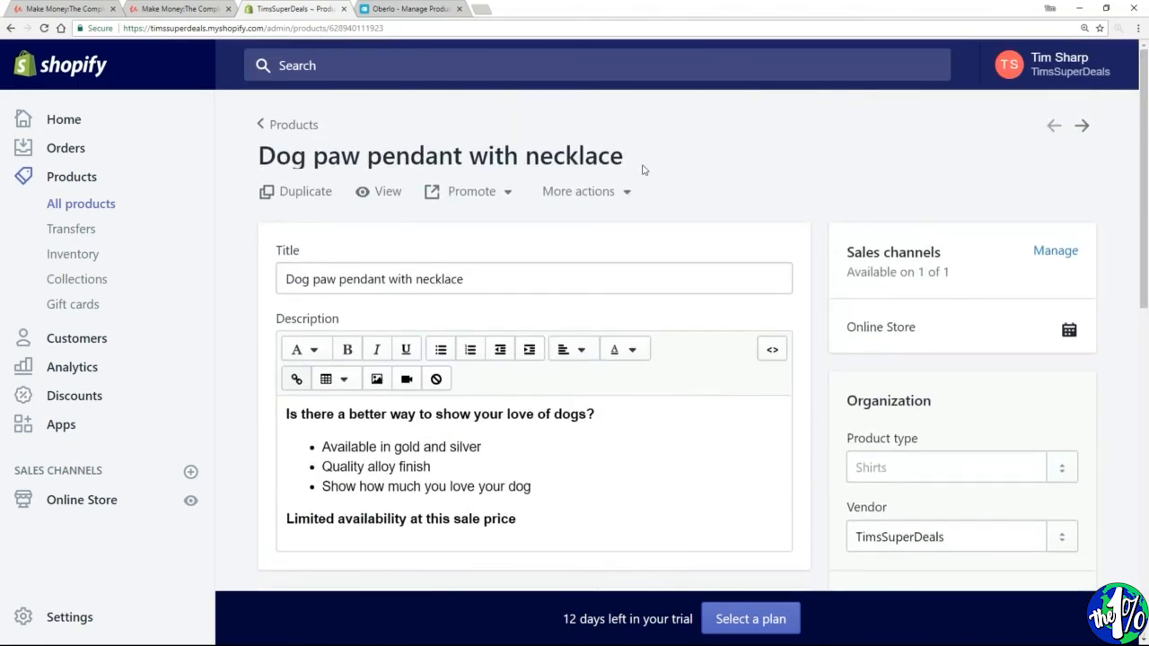
left_click(389, 191)
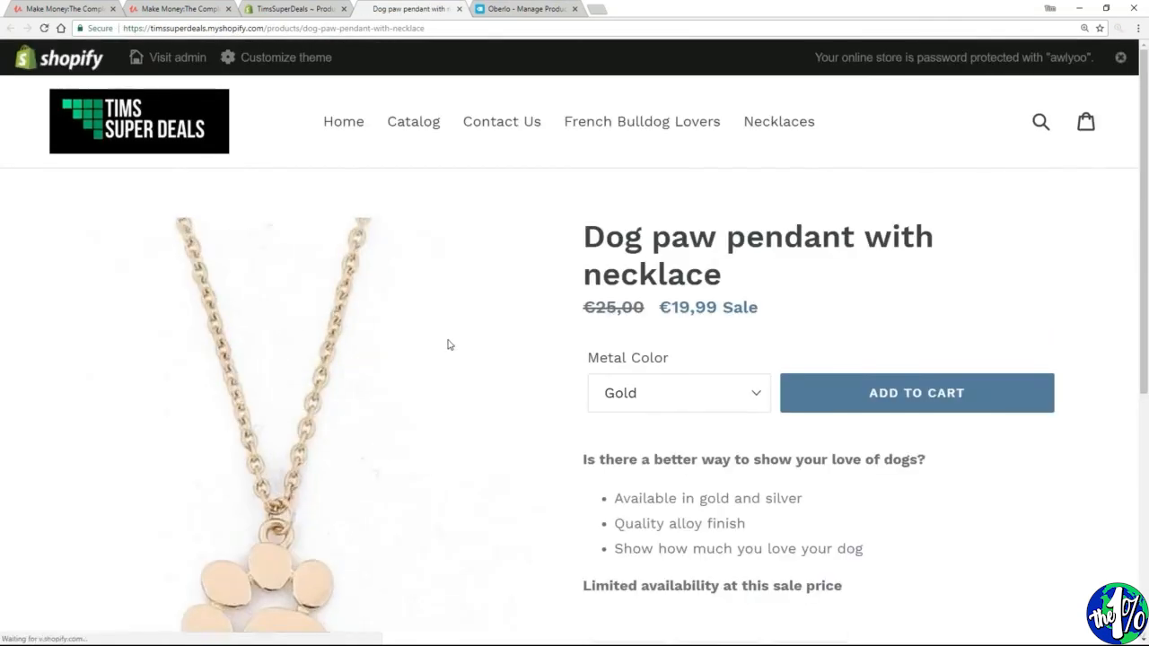
scroll(738, 362, "down", 2)
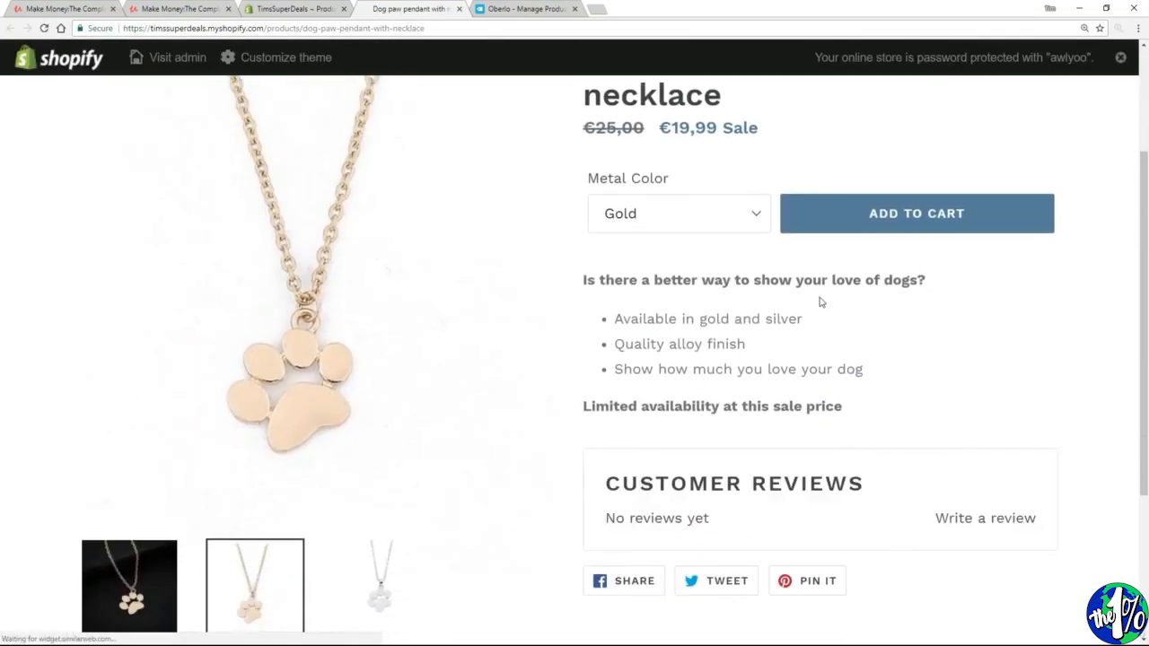
scroll(818, 300, "down", 1)
scroll(770, 290, "up", 2)
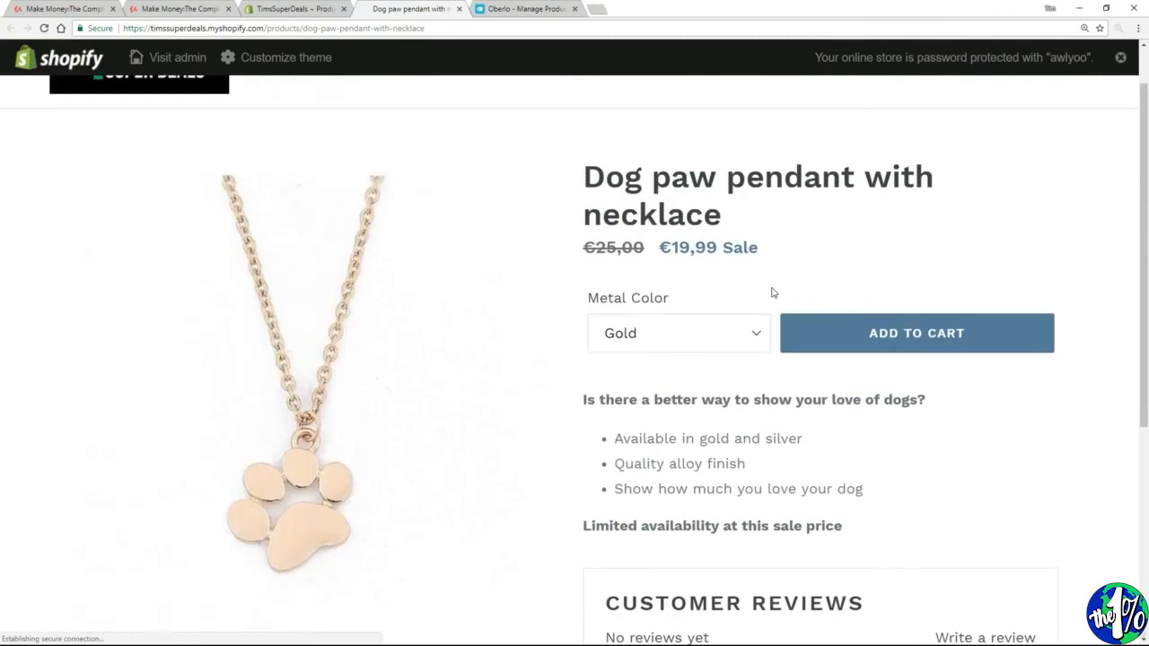
left_click(749, 333)
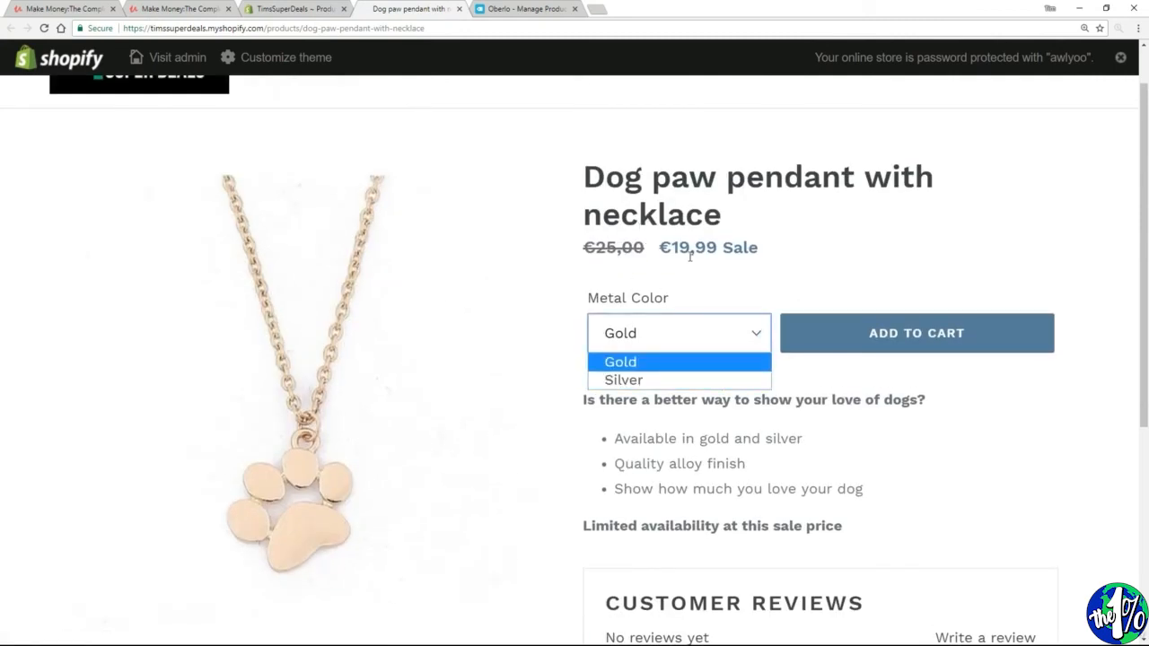
scroll(952, 410, "down", 4)
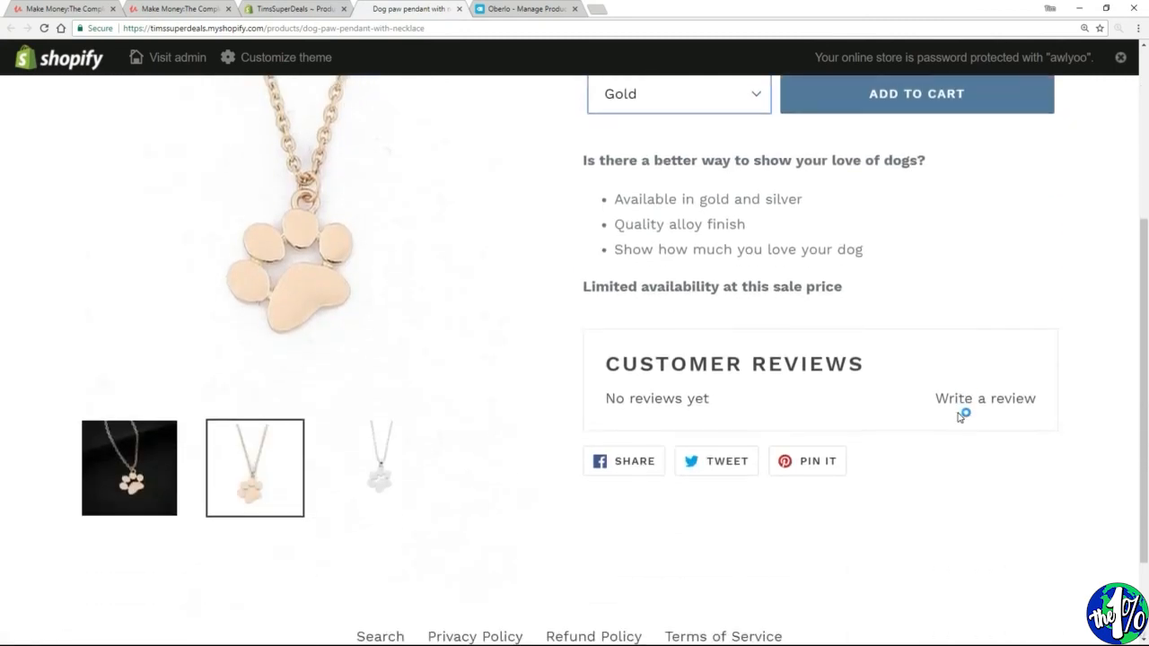
scroll(960, 422, "up", 5)
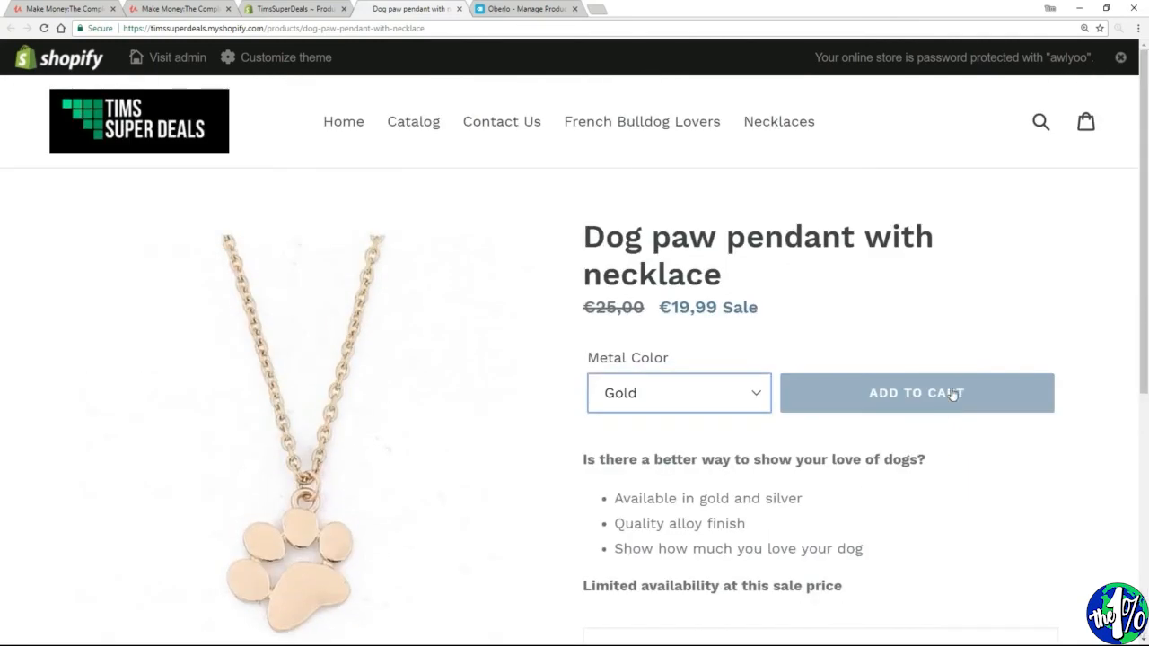